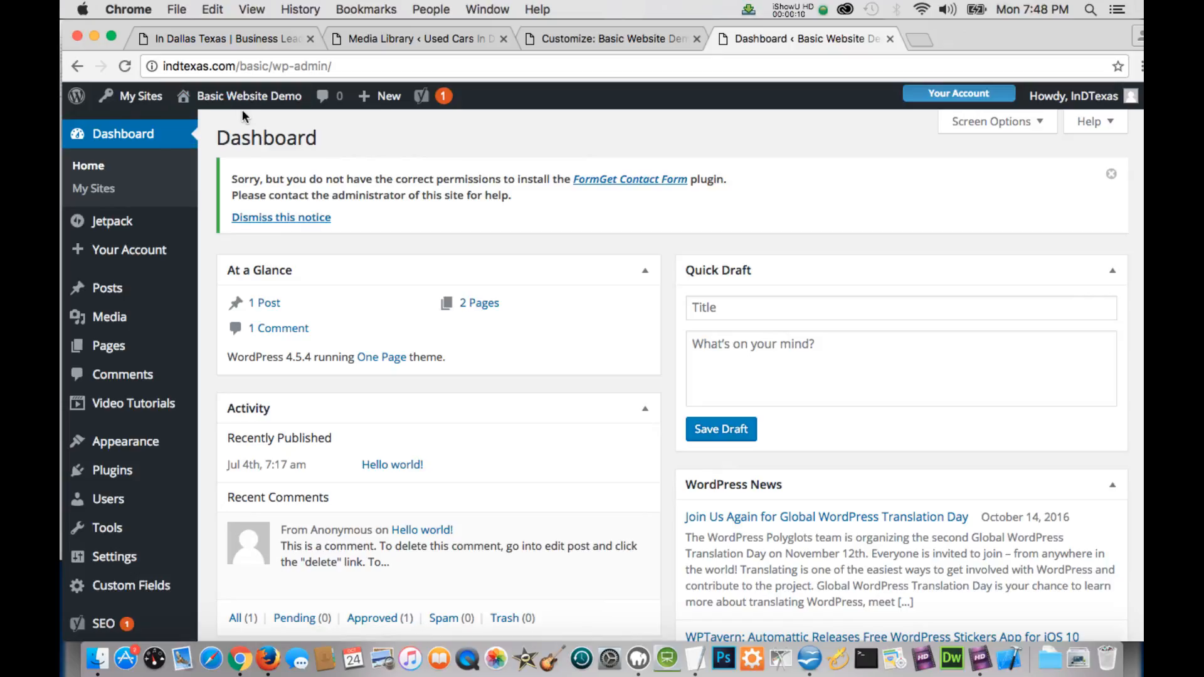
Open the Themes page of the Basic Website Demo site and look over the active One Page theme and other installed themes.
mouse_move(266, 104)
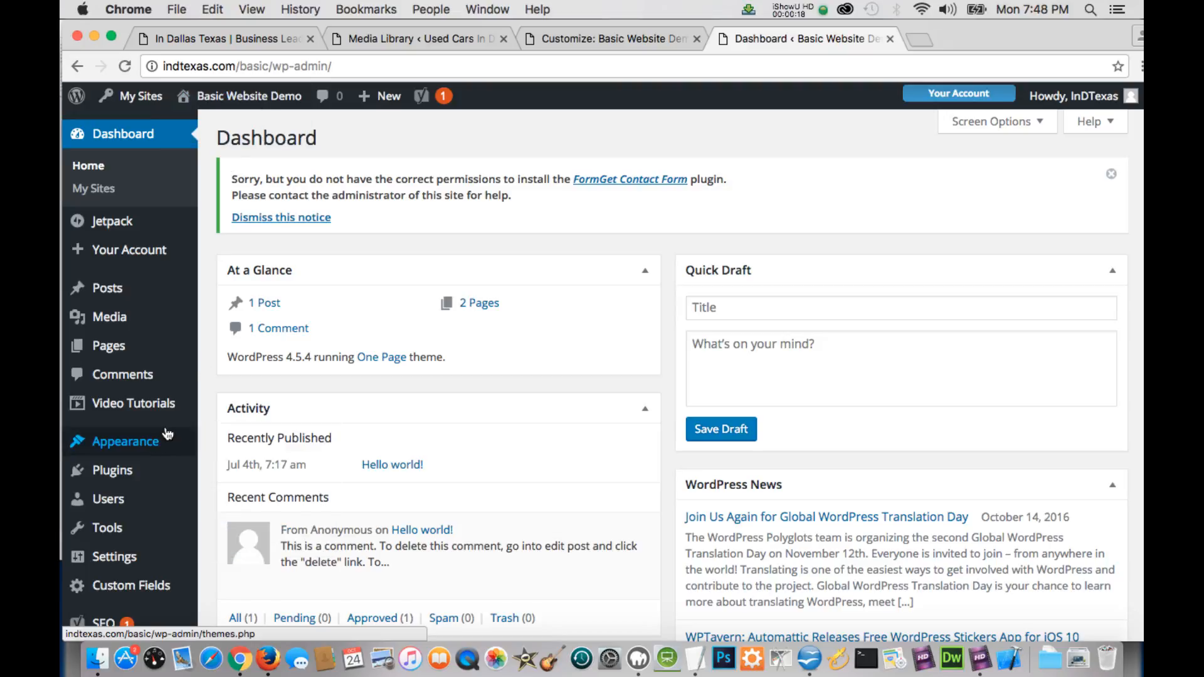
mouse_move(166, 439)
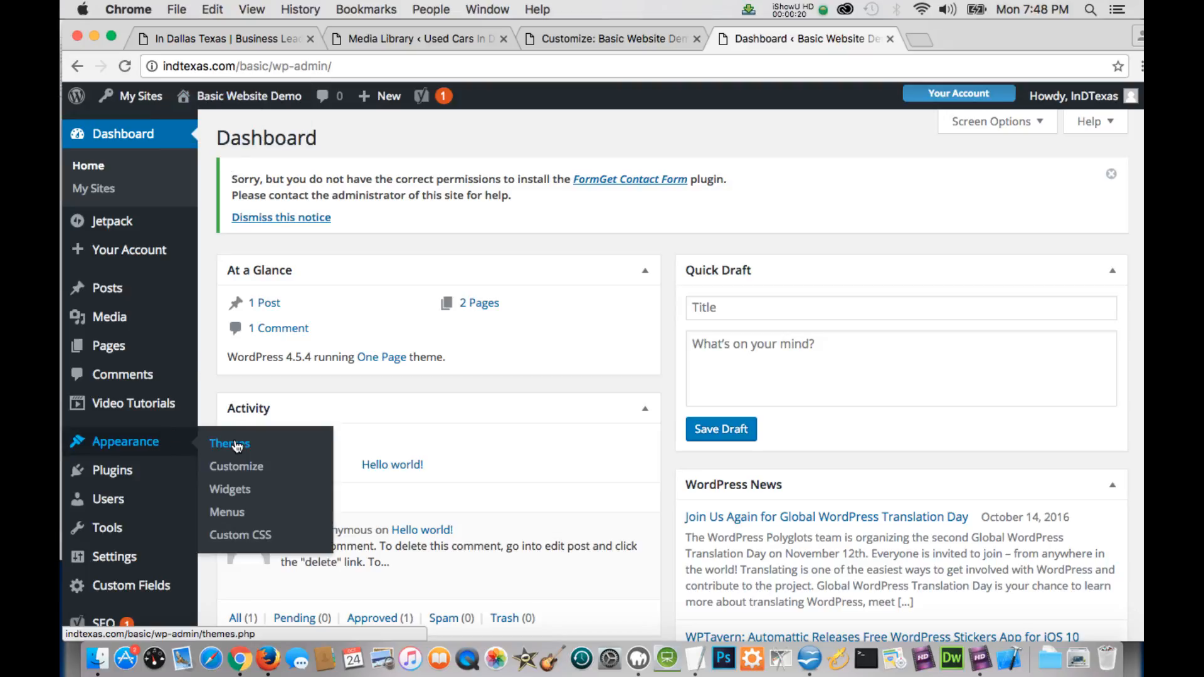
left_click(237, 446)
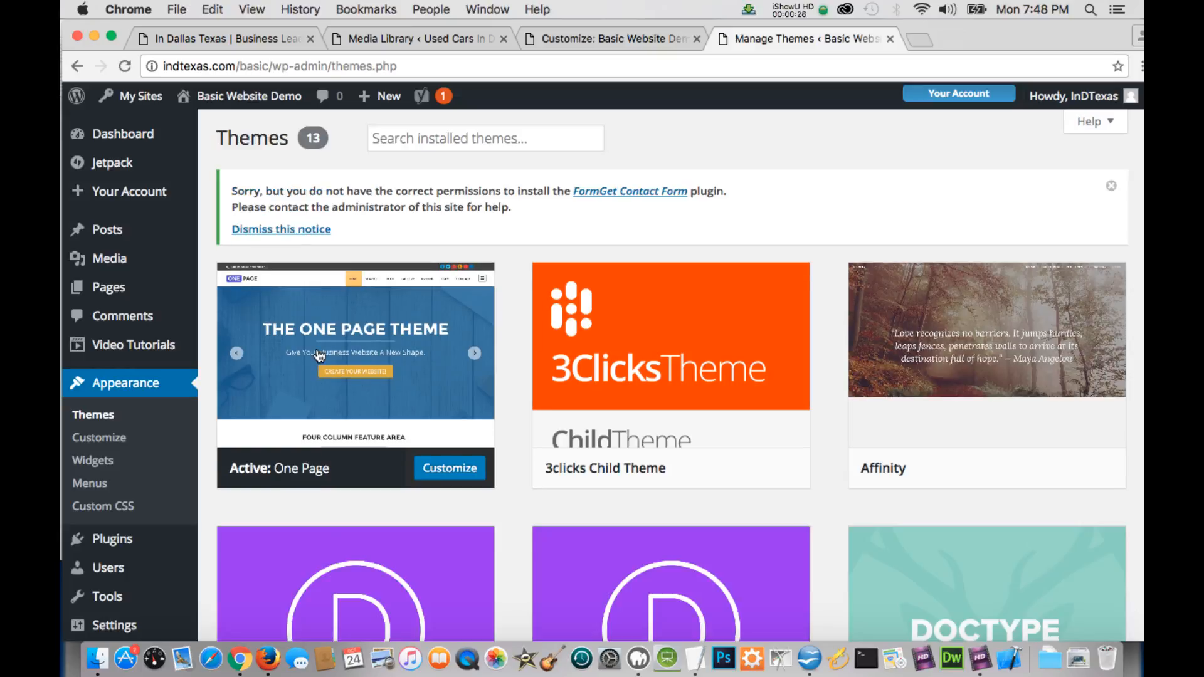
mouse_move(322, 349)
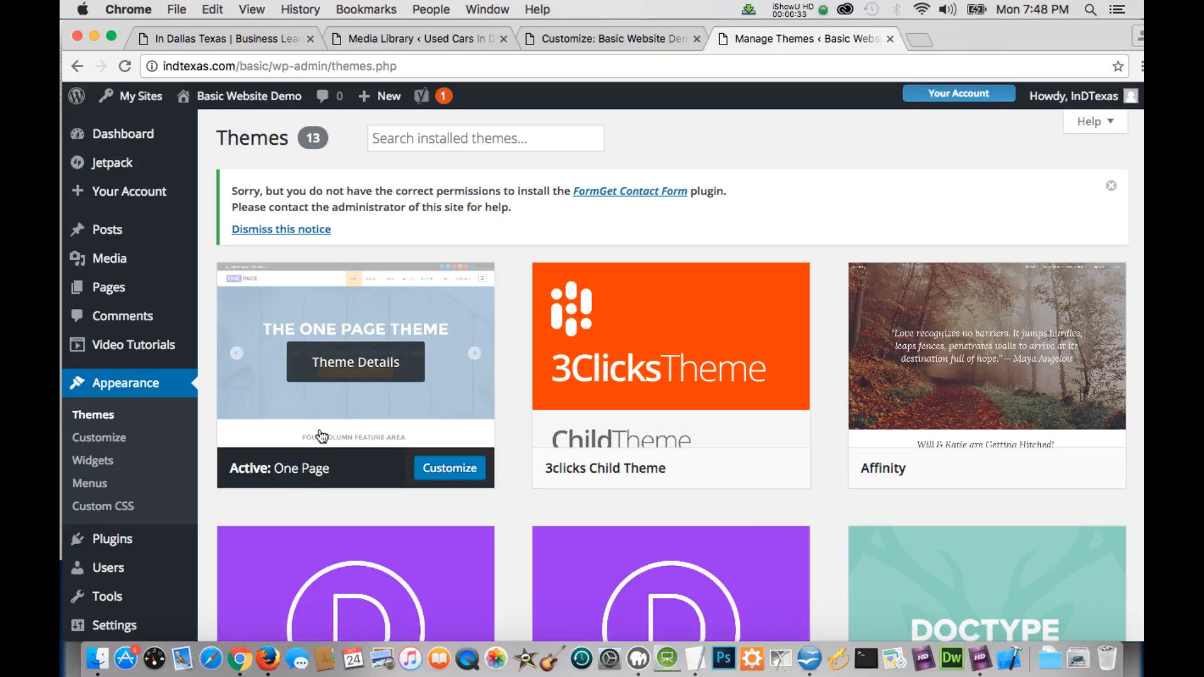
mouse_move(652, 477)
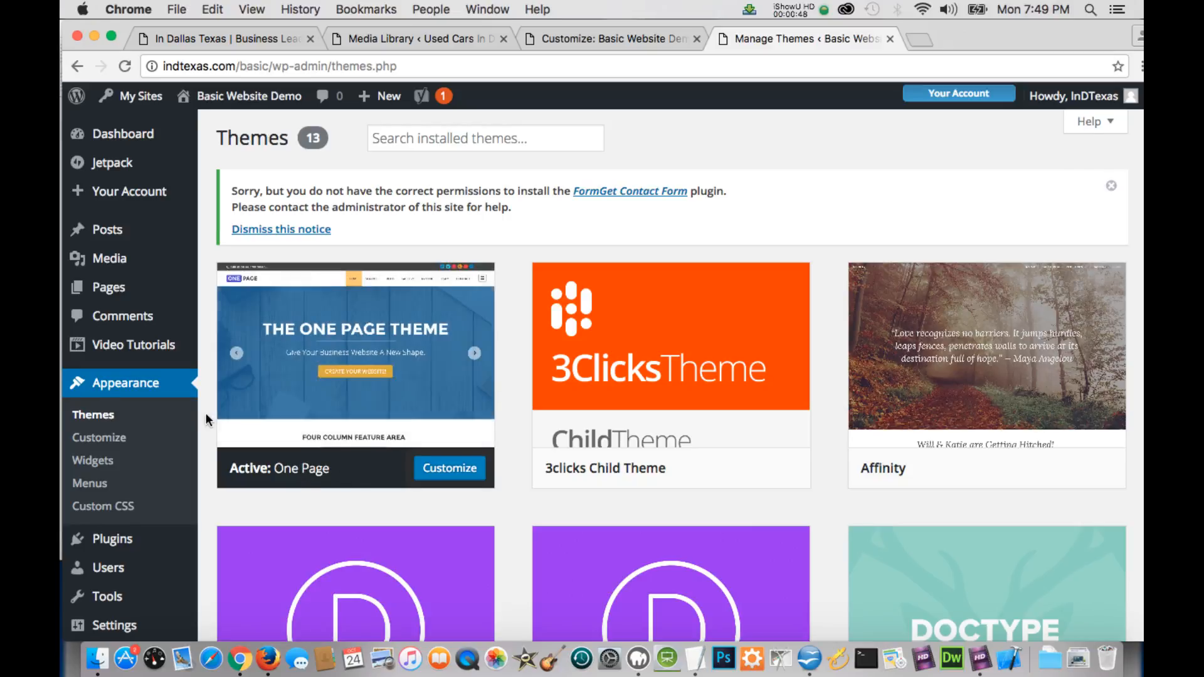
Open the site's General settings and examine the Site Title and Tagline fields.
scroll(205, 419, "down", 1)
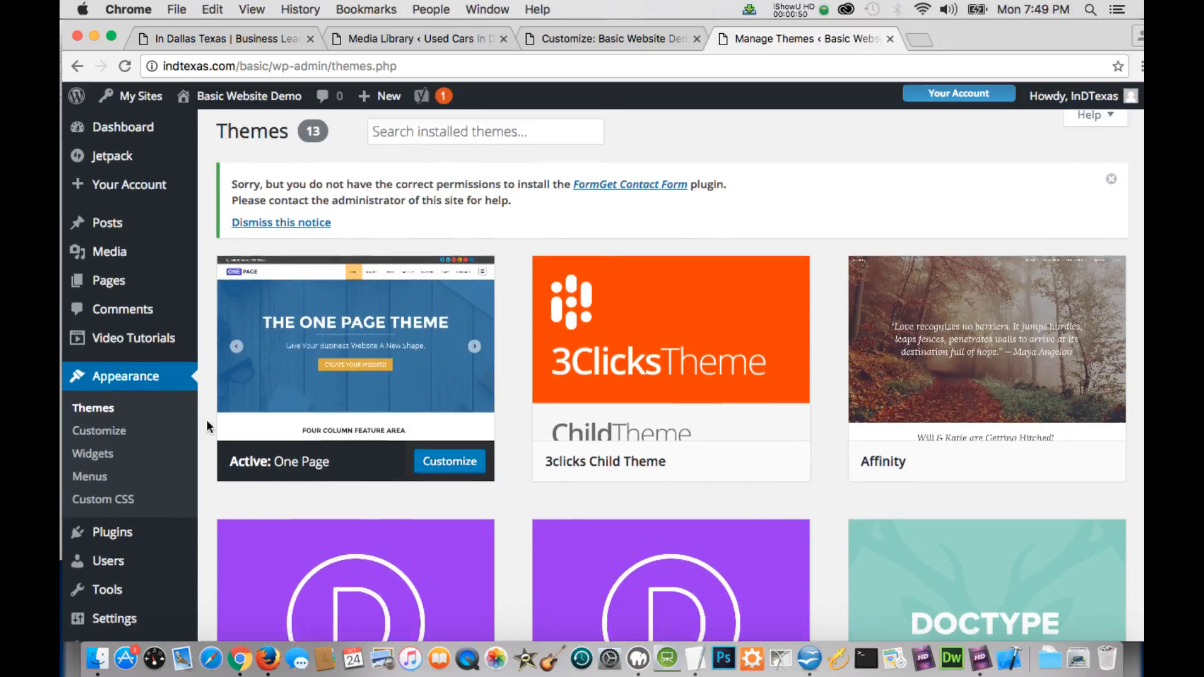
scroll(206, 419, "down", 1)
scroll(176, 386, "down", 3)
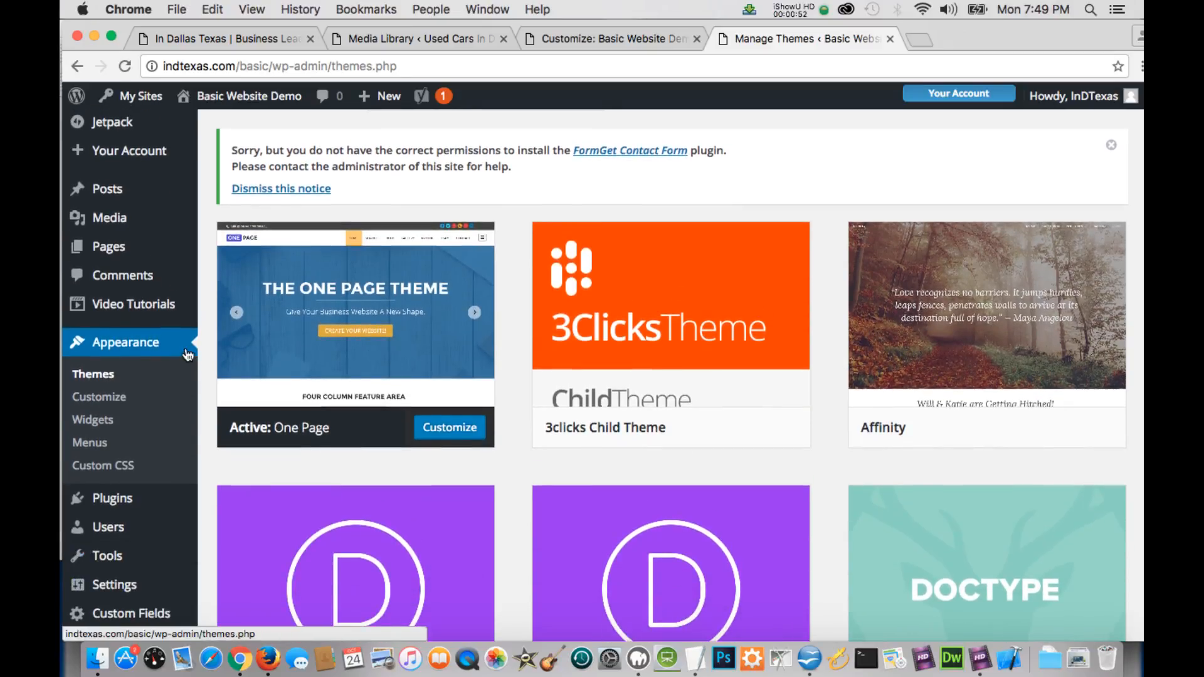
mouse_move(126, 575)
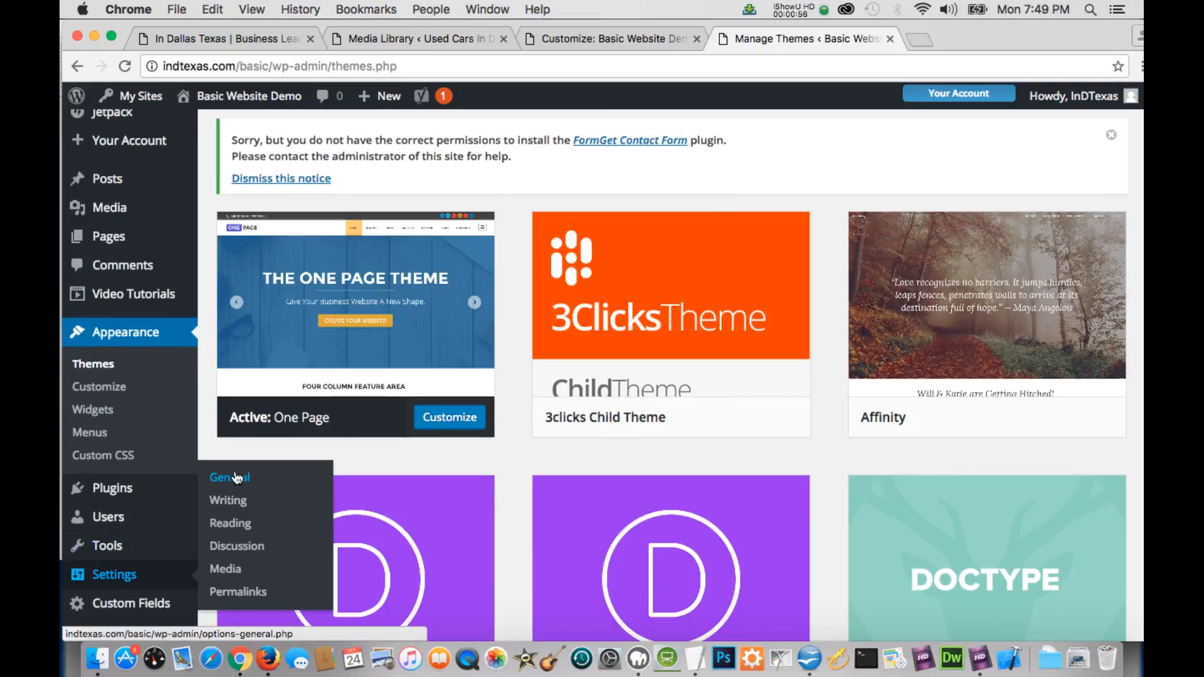
left_click(237, 478)
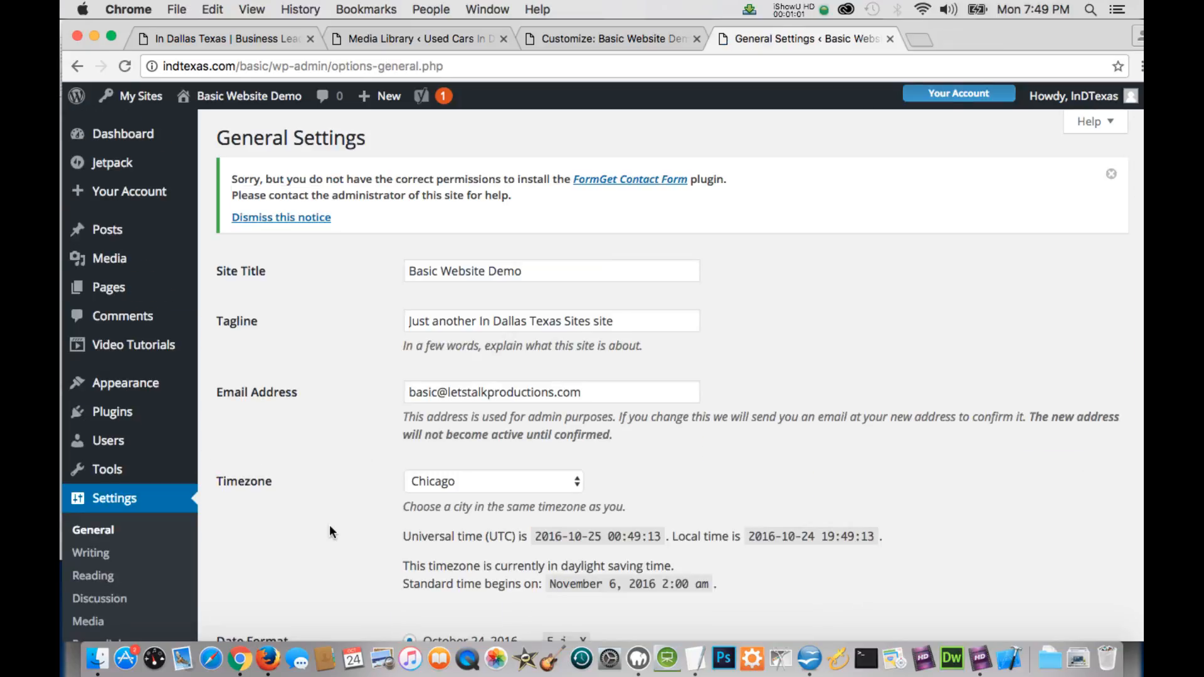
scroll(330, 531, "down", 1)
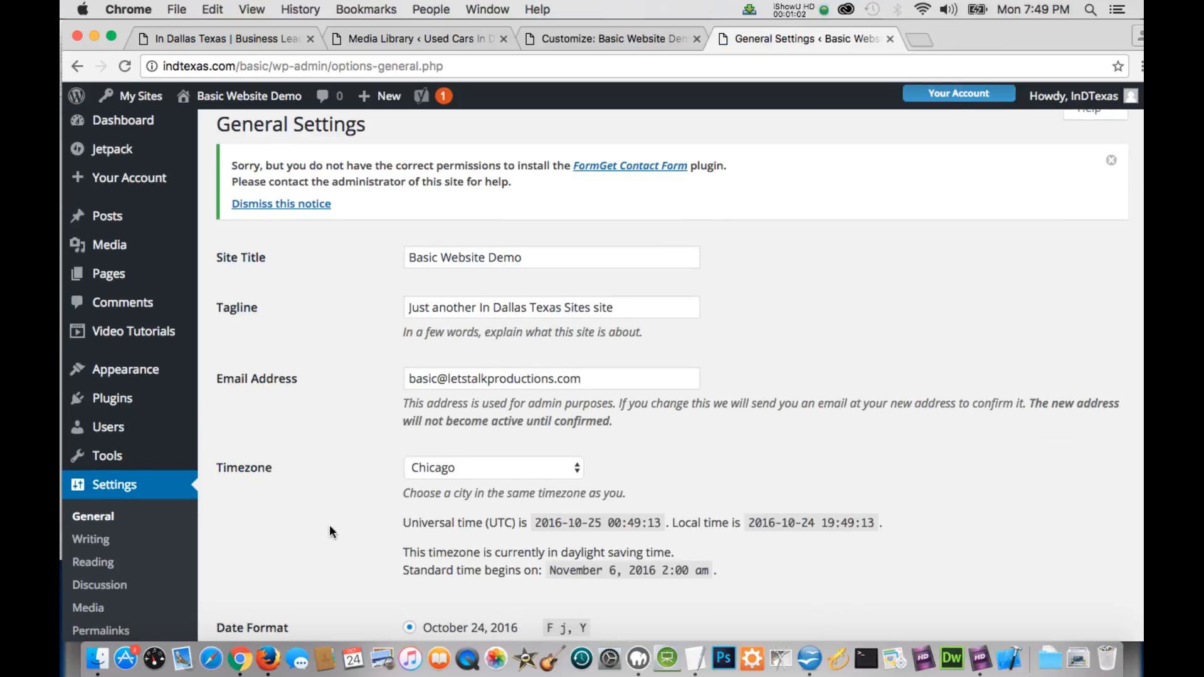
scroll(330, 527, "down", 1)
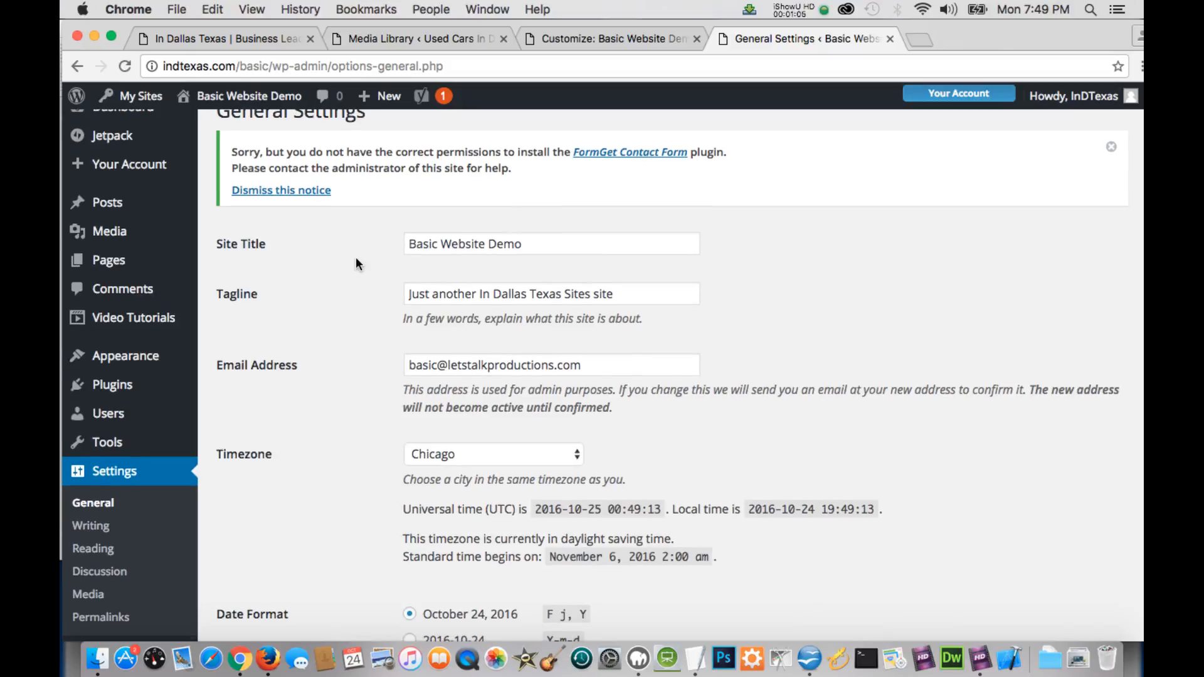
left_click(533, 245)
left_click(533, 246)
left_click(499, 298)
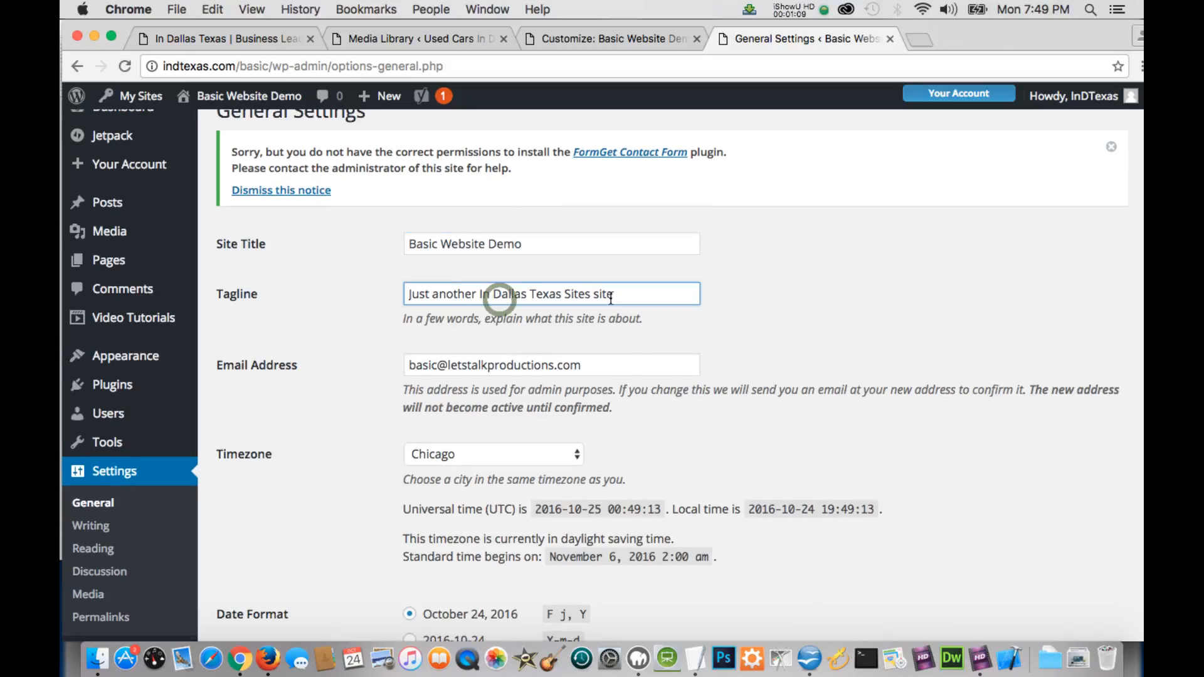
left_click(499, 300)
Review the timezone, date format, time format, week start and site language options in the General settings.
scroll(408, 363, "down", 3)
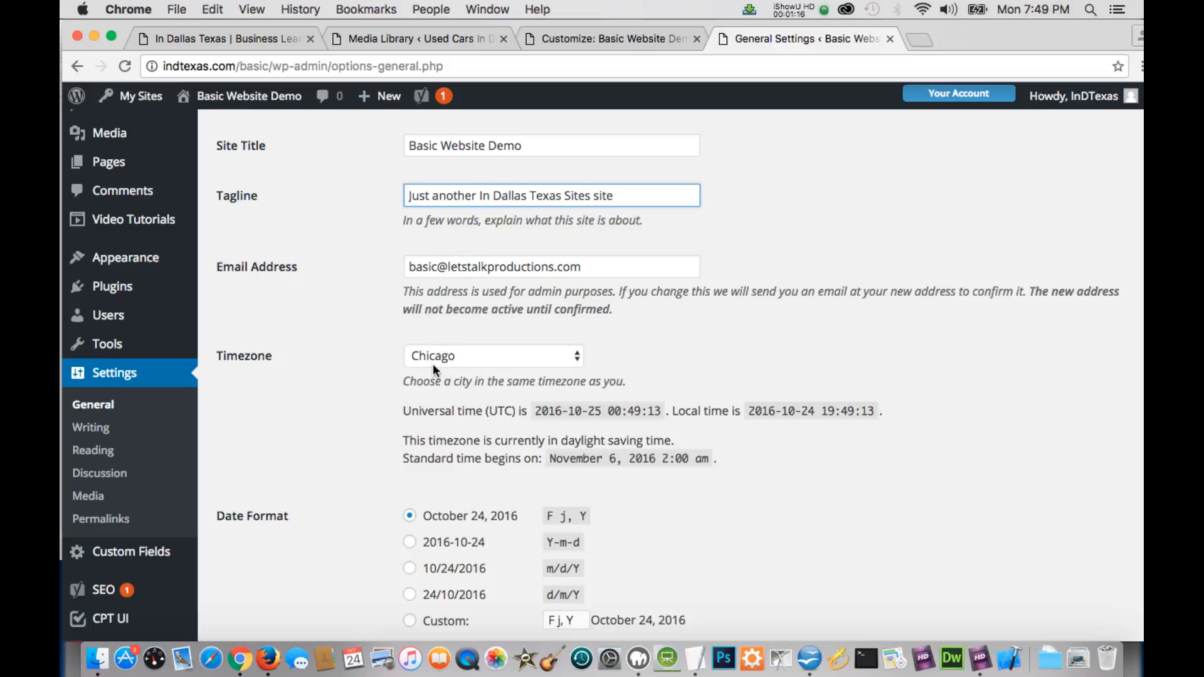
scroll(342, 483, "down", 6)
scroll(342, 489, "down", 2)
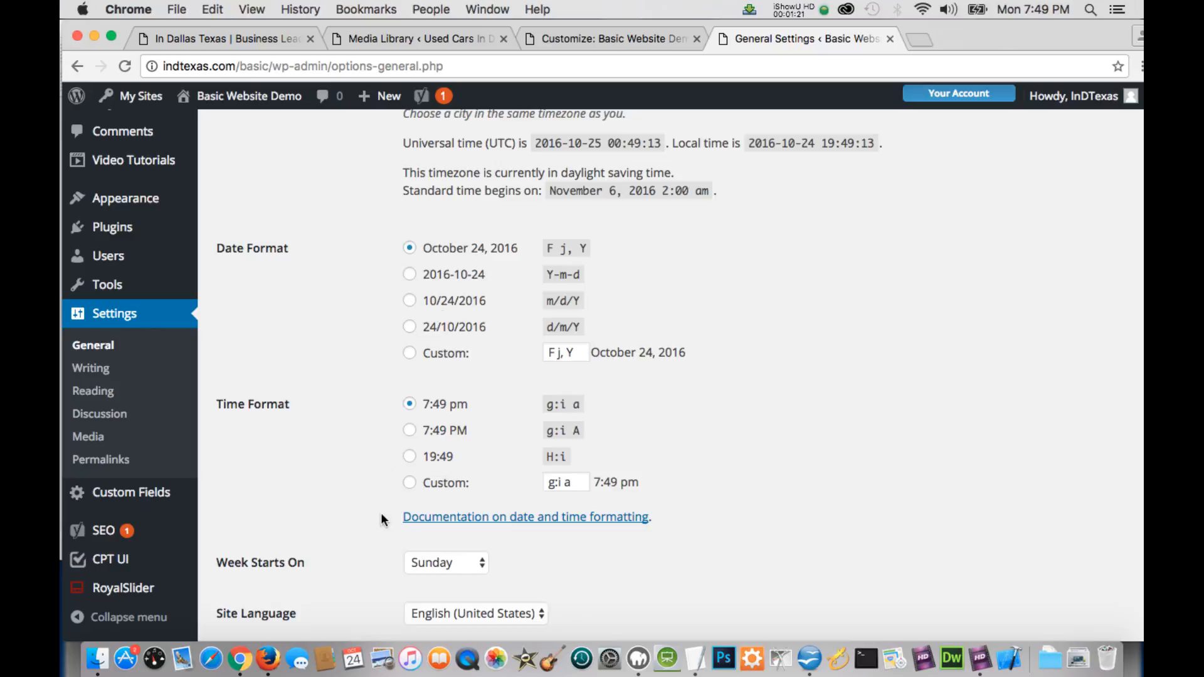
scroll(379, 508, "down", 2)
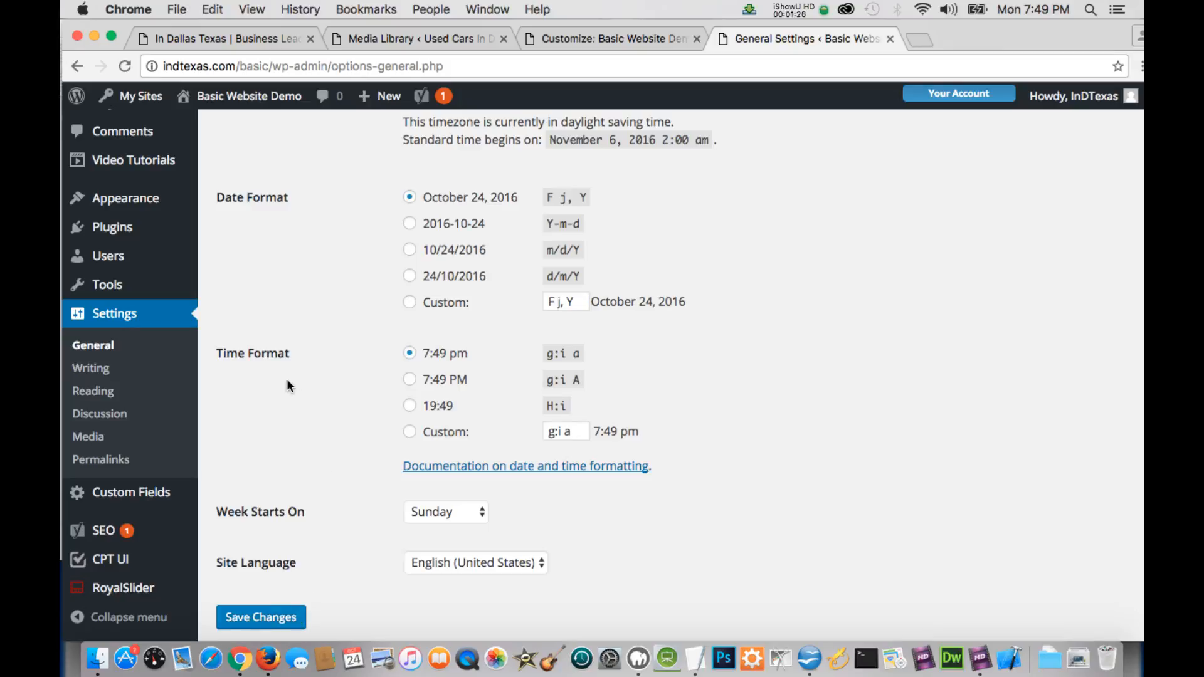
Open the Writing settings and examine the default post category and default post format.
left_click(103, 375)
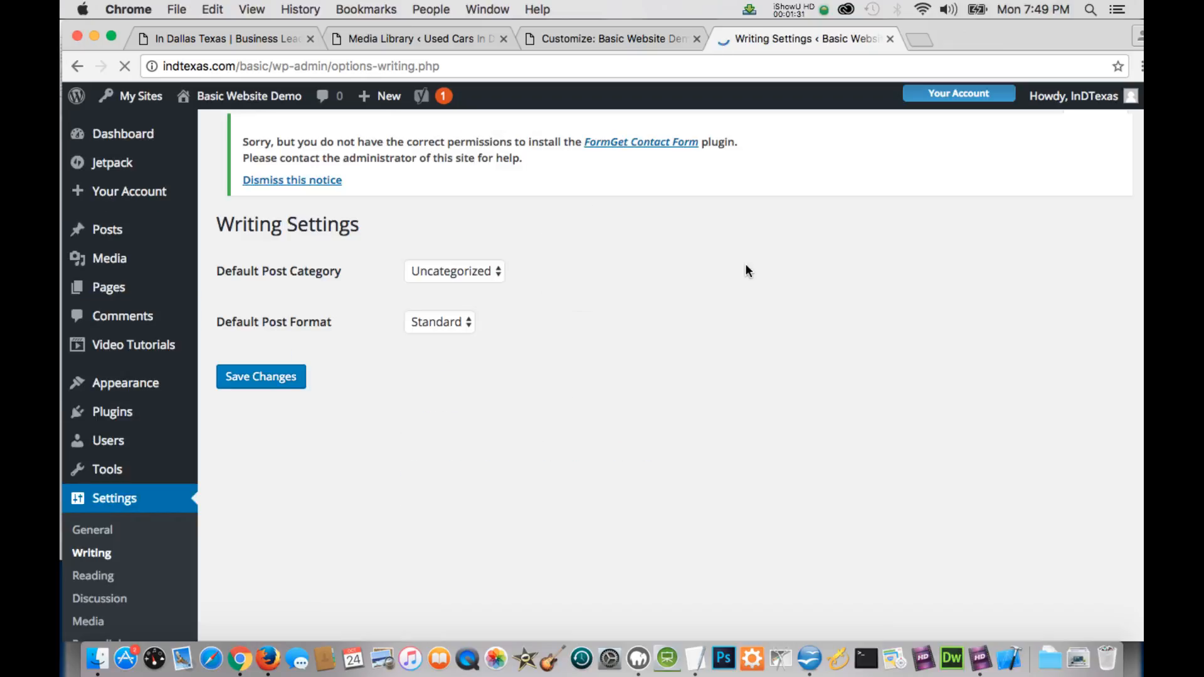
mouse_move(94, 229)
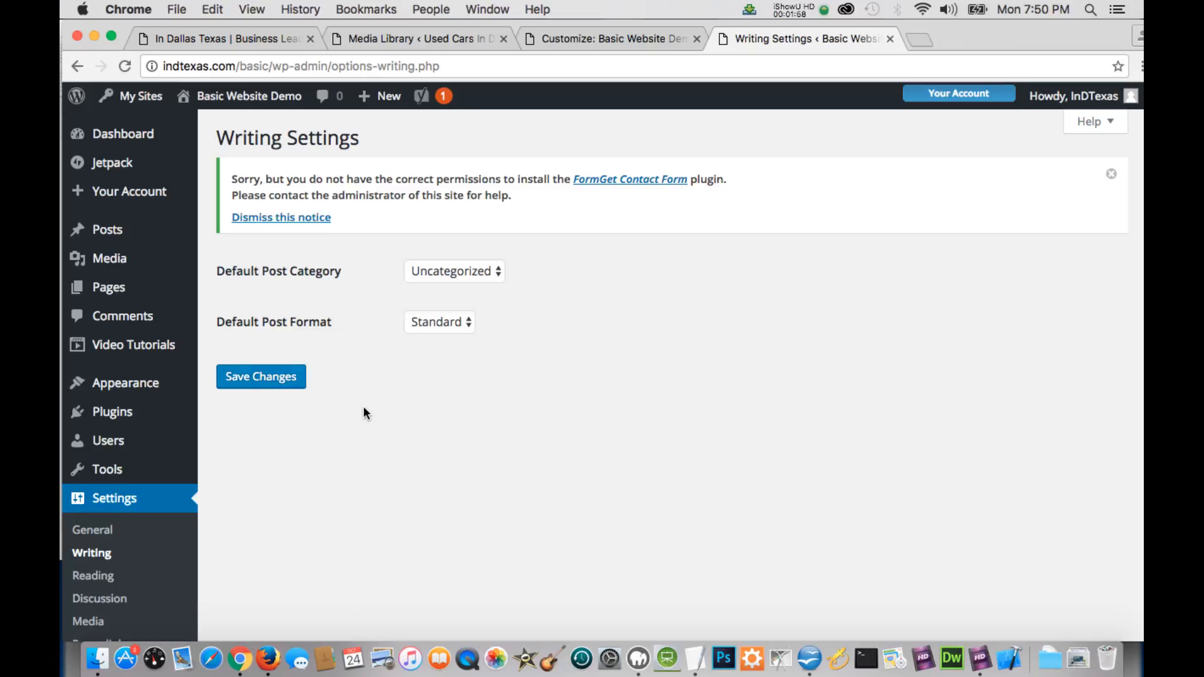
scroll(358, 413, "down", 1)
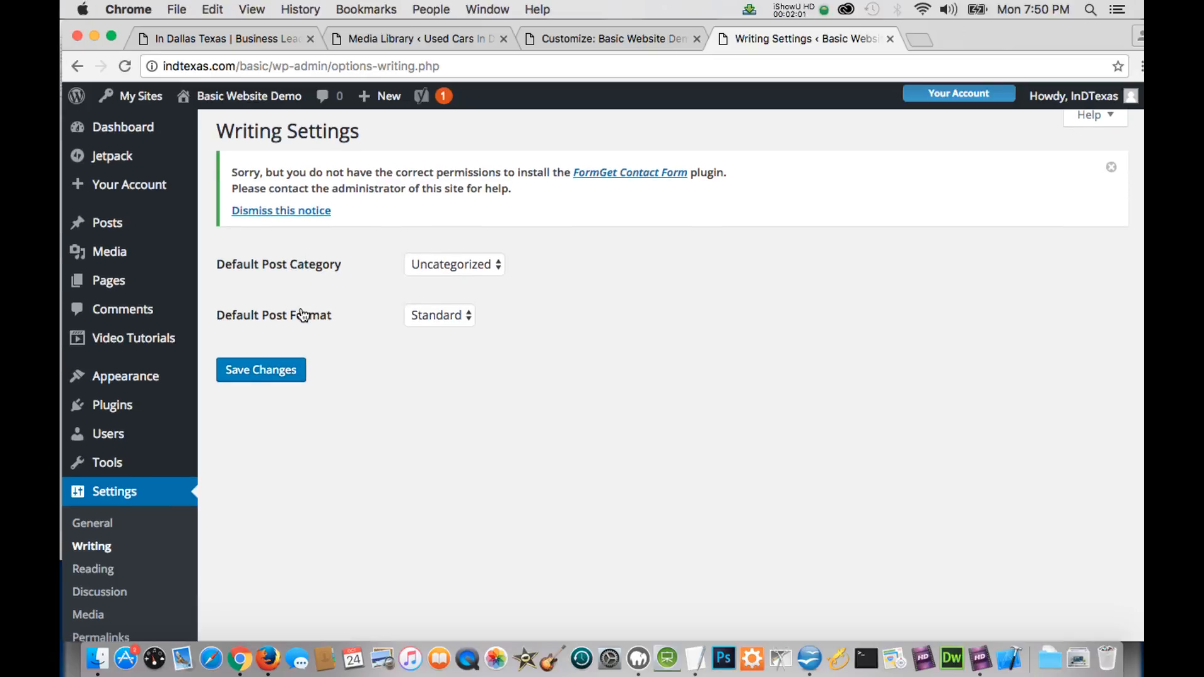
Open the Reading settings and examine the front page display options.
scroll(209, 467, "down", 3)
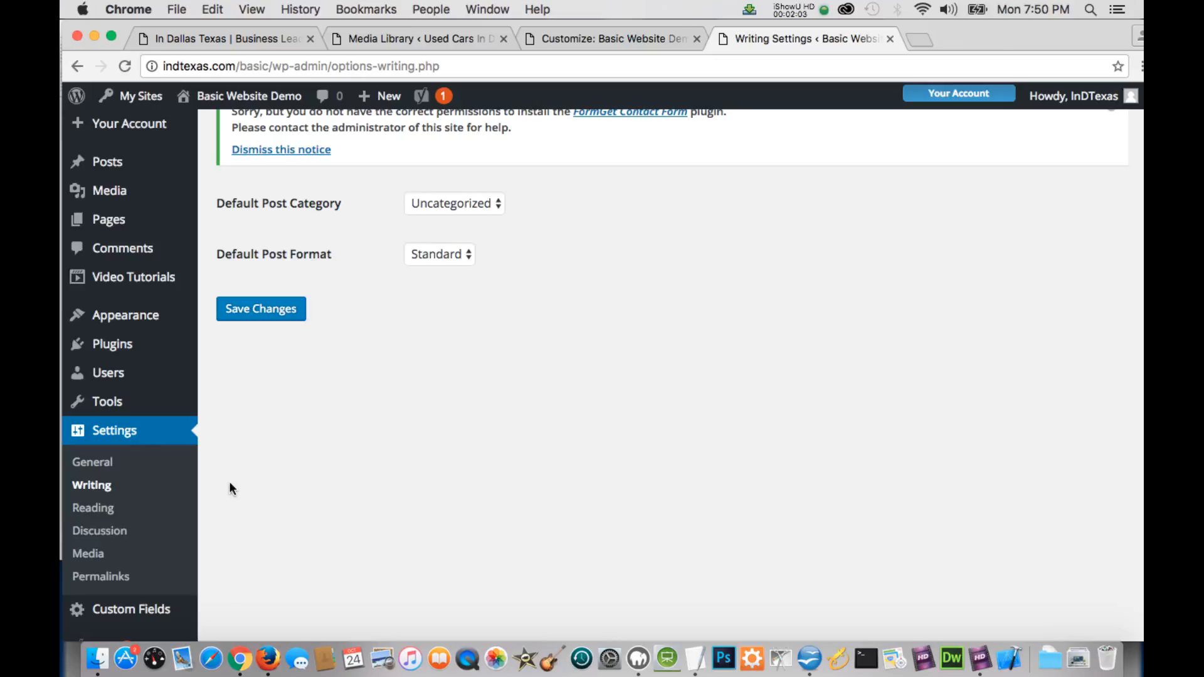
left_click(100, 510)
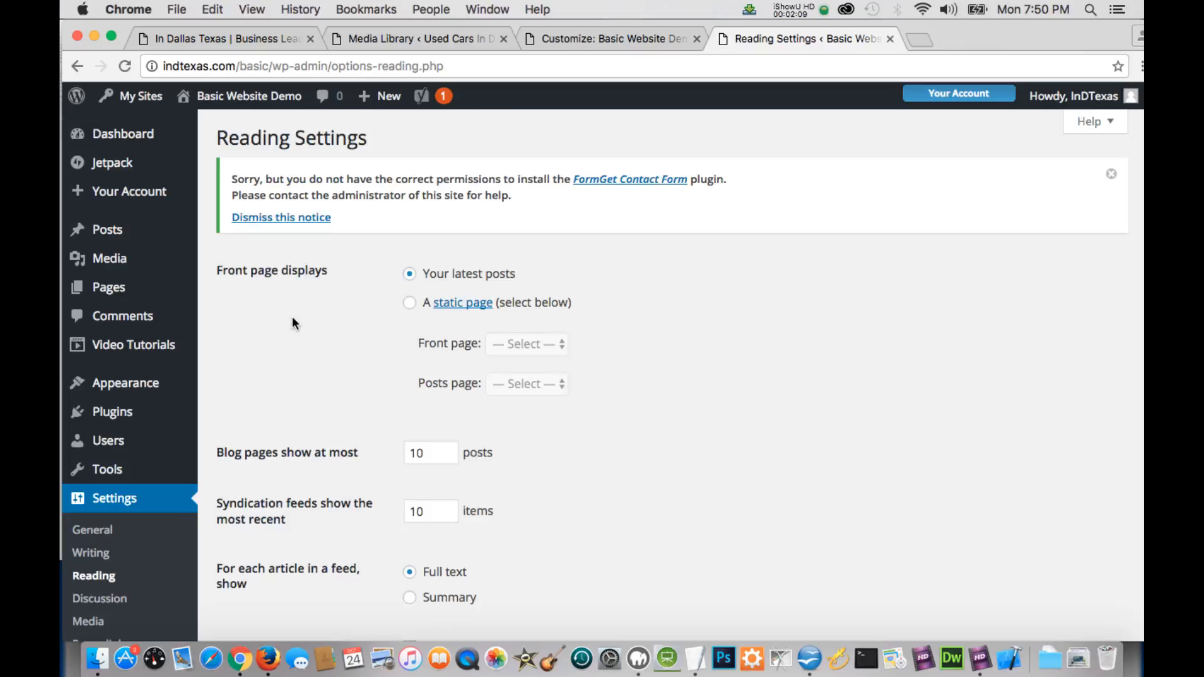
scroll(292, 317, "down", 1)
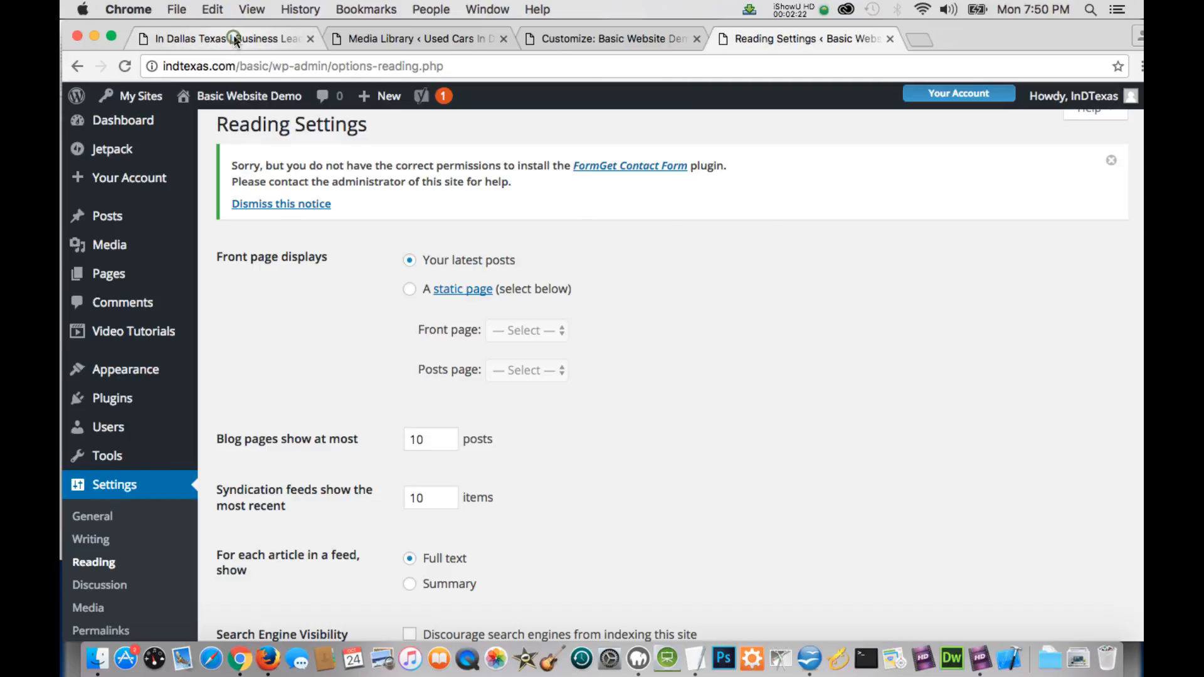
Switch to the In Dallas Texas site, return to its Divi Theme Tutorial page and view the video playlist section.
left_click(233, 35)
left_click(101, 67)
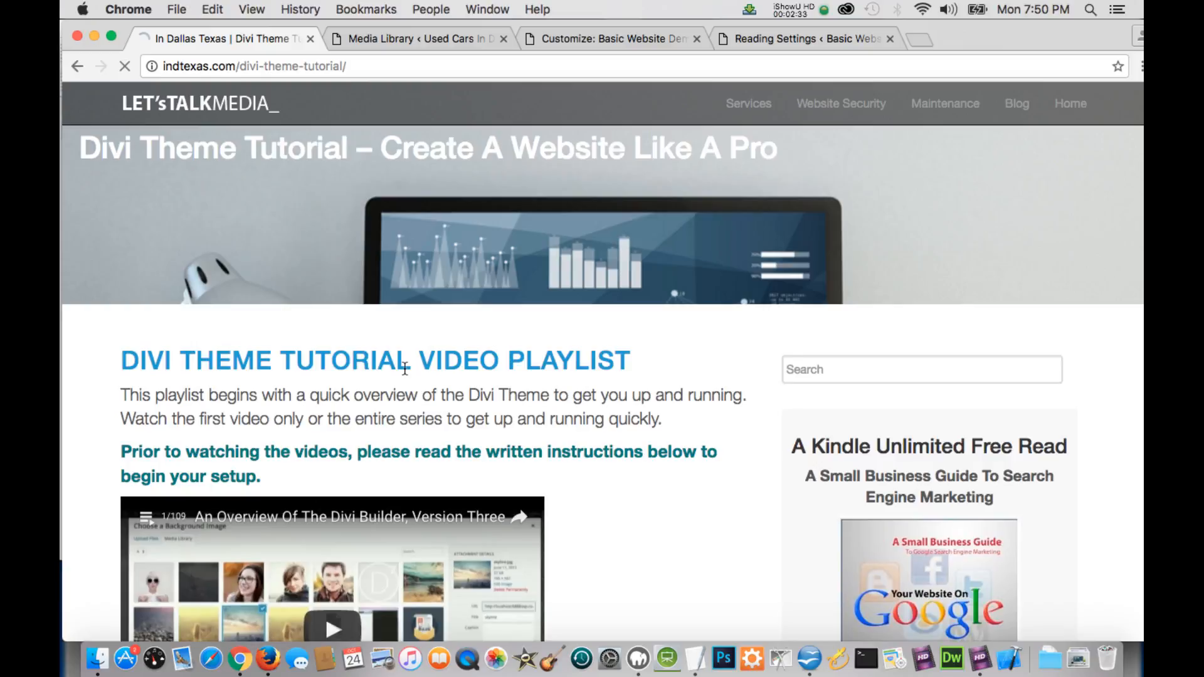
scroll(405, 369, "down", 3)
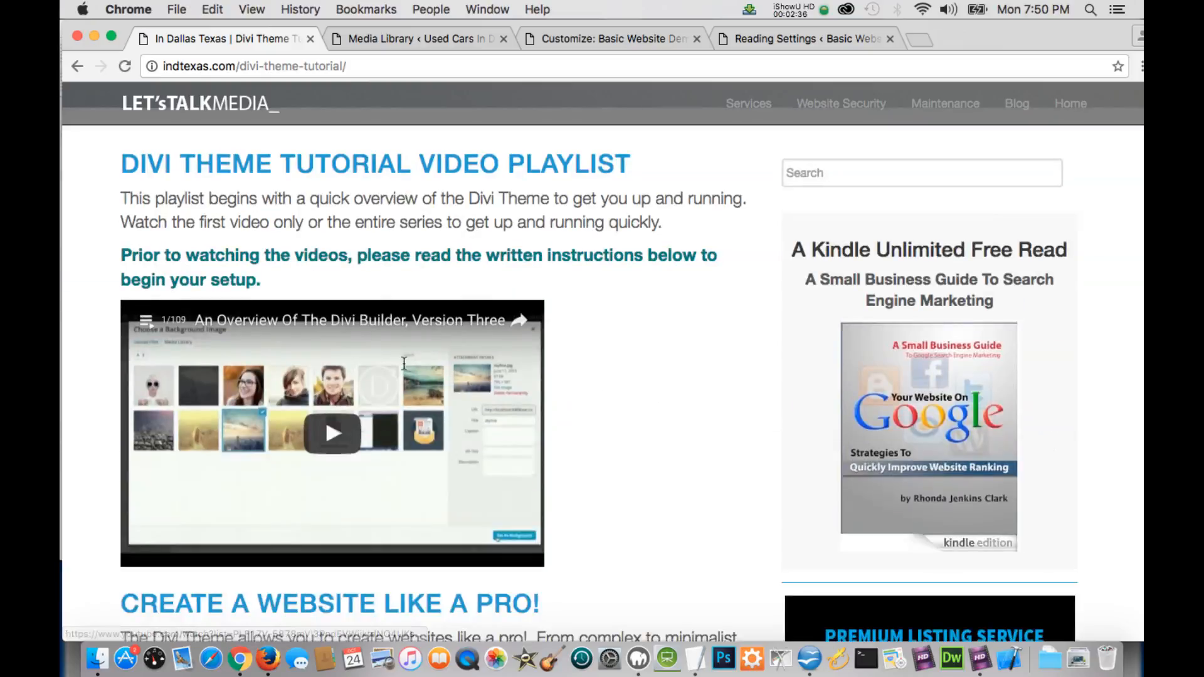
scroll(287, 426, "down", 2)
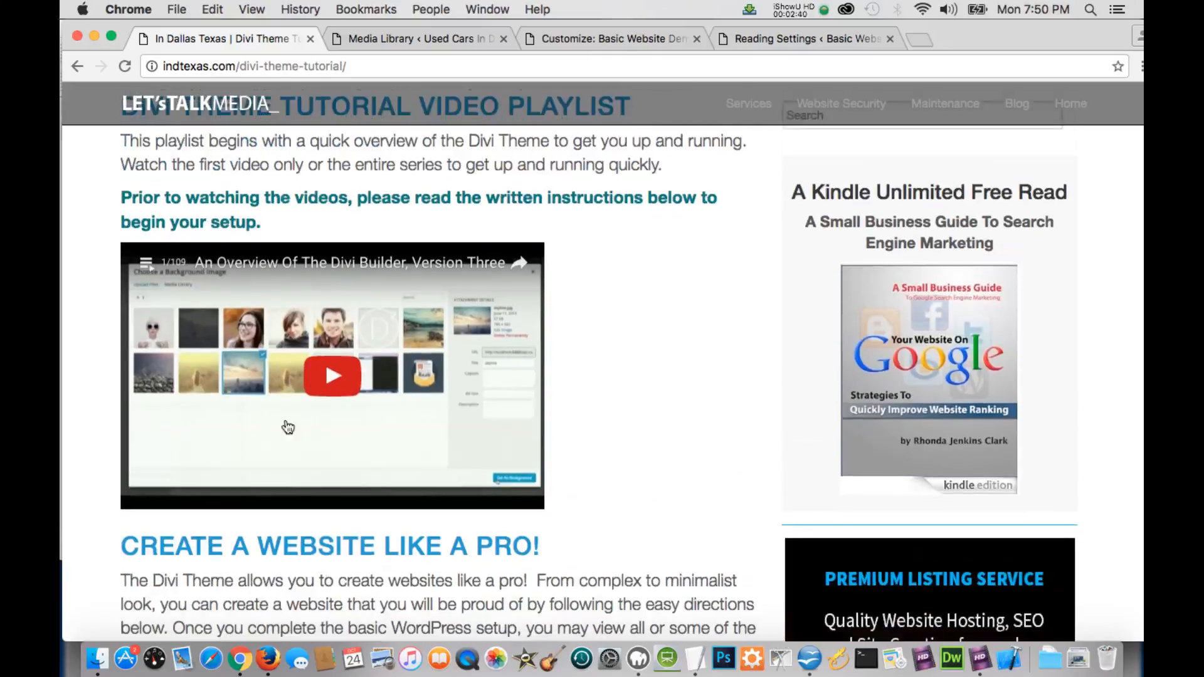
Read the "Creating Your Website: The Setup" instructions for the Home and Blog pages, and select the tutorial page's web address.
scroll(294, 439, "down", 1)
scroll(276, 446, "down", 1)
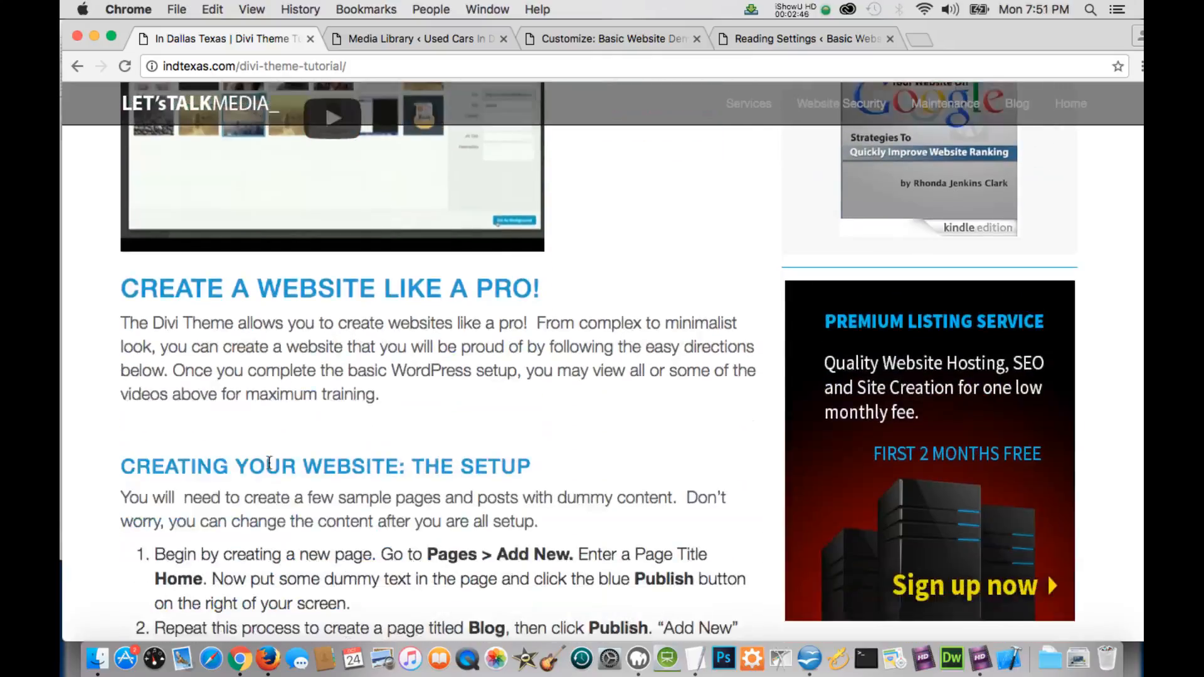
scroll(269, 462, "down", 1)
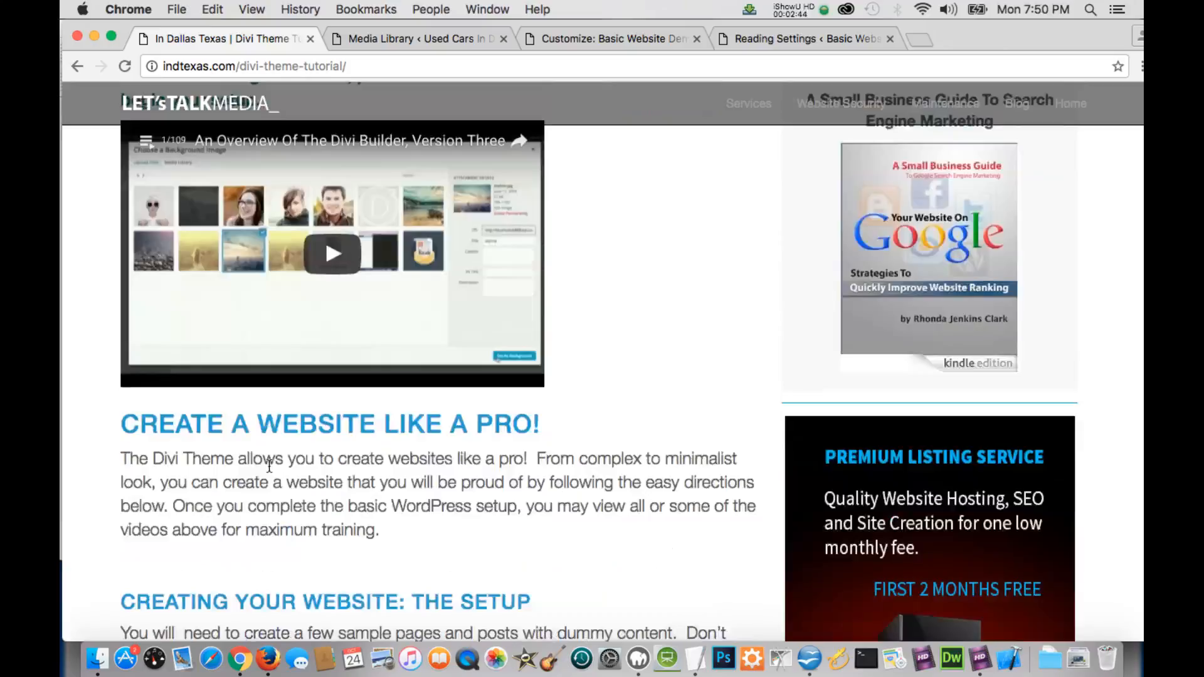
scroll(269, 465, "down", 1)
scroll(269, 466, "down", 2)
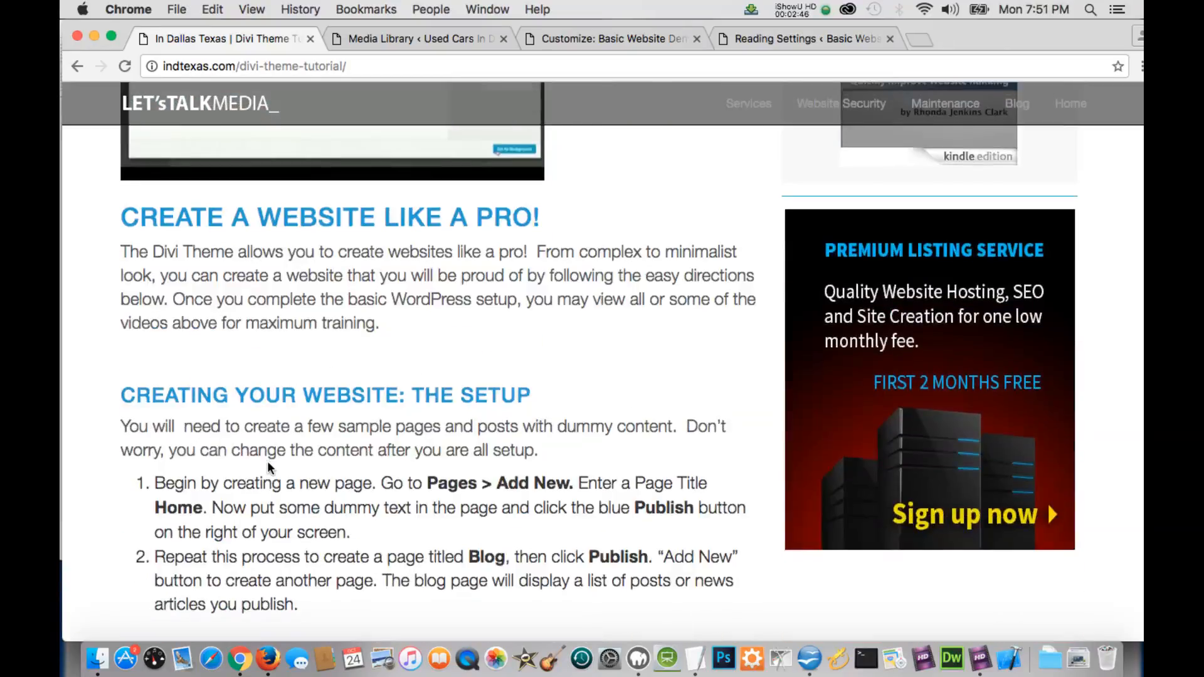
scroll(267, 460, "down", 3)
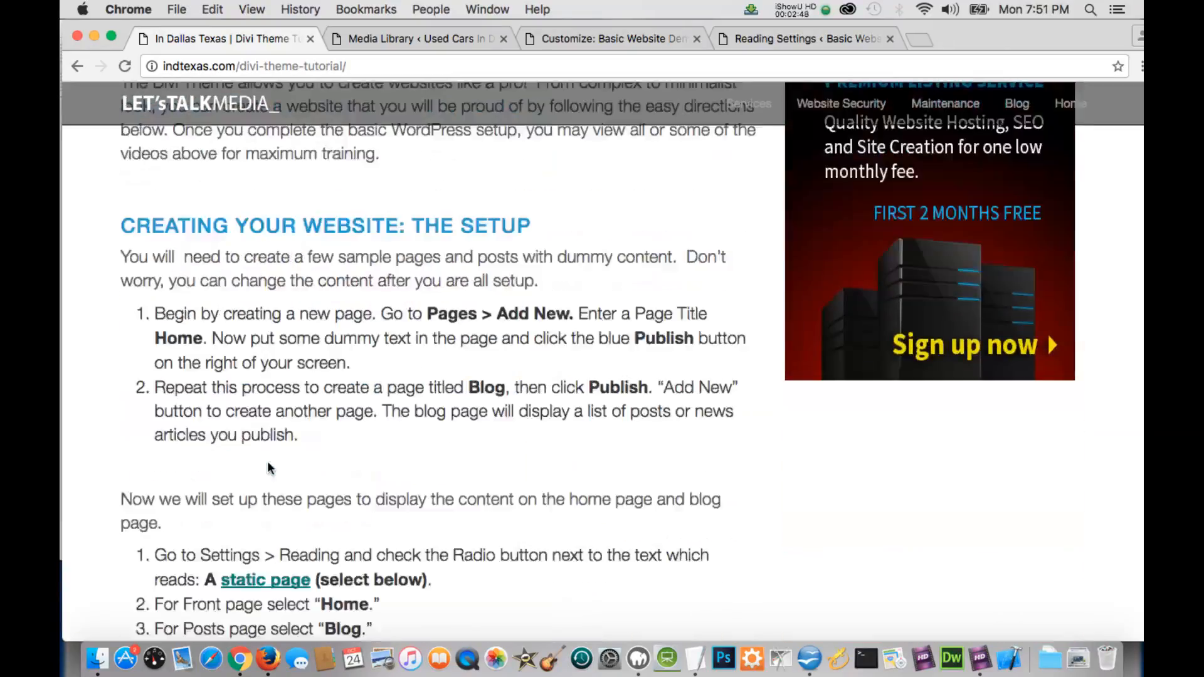
scroll(269, 468, "down", 2)
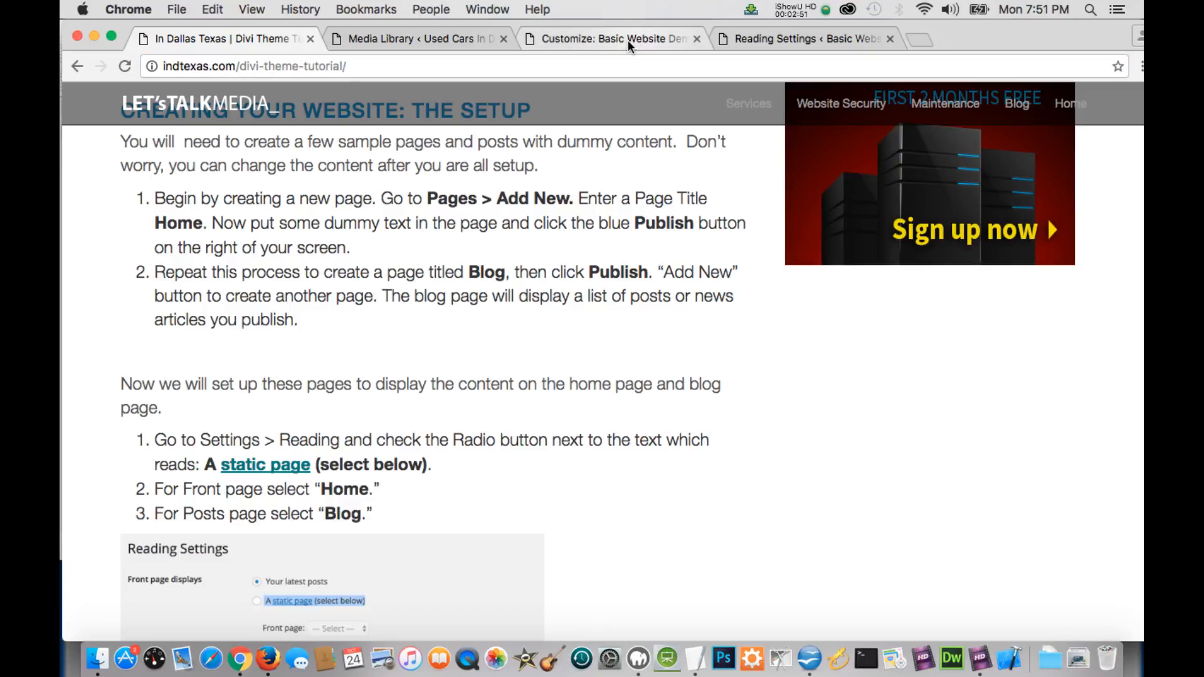
left_click(350, 66)
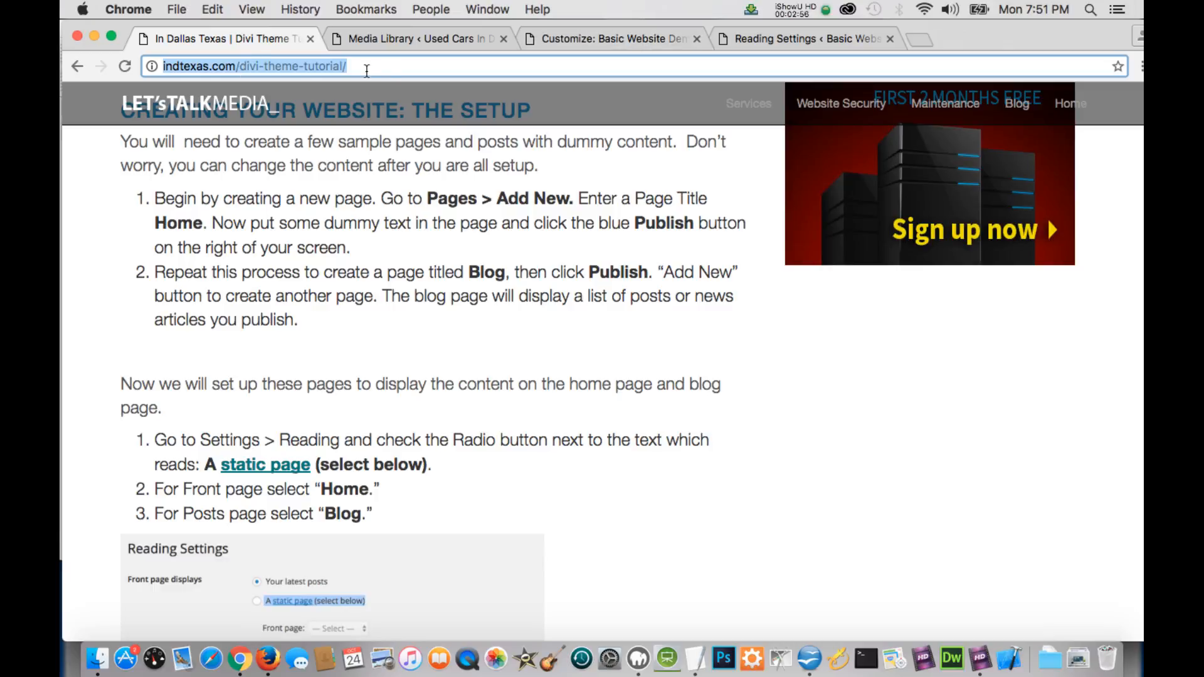
Return to the Basic Website Demo admin, open the Discussion settings and review the default article and comment options.
left_click(630, 40)
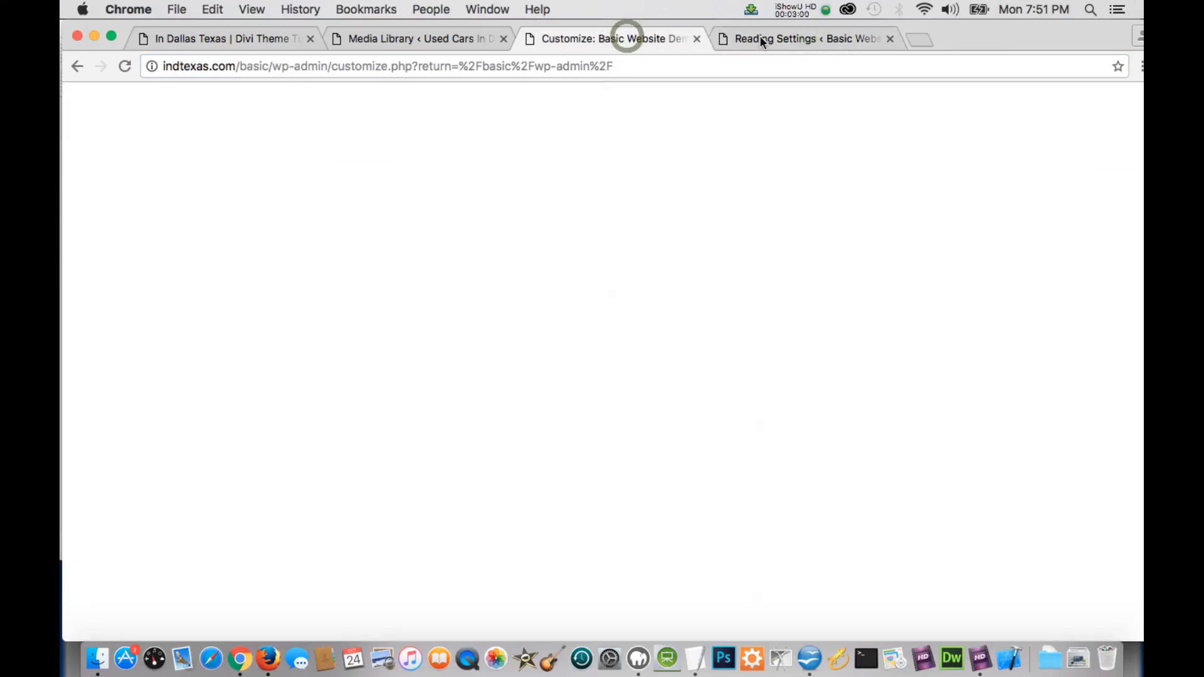
left_click(808, 40)
scroll(113, 439, "down", 2)
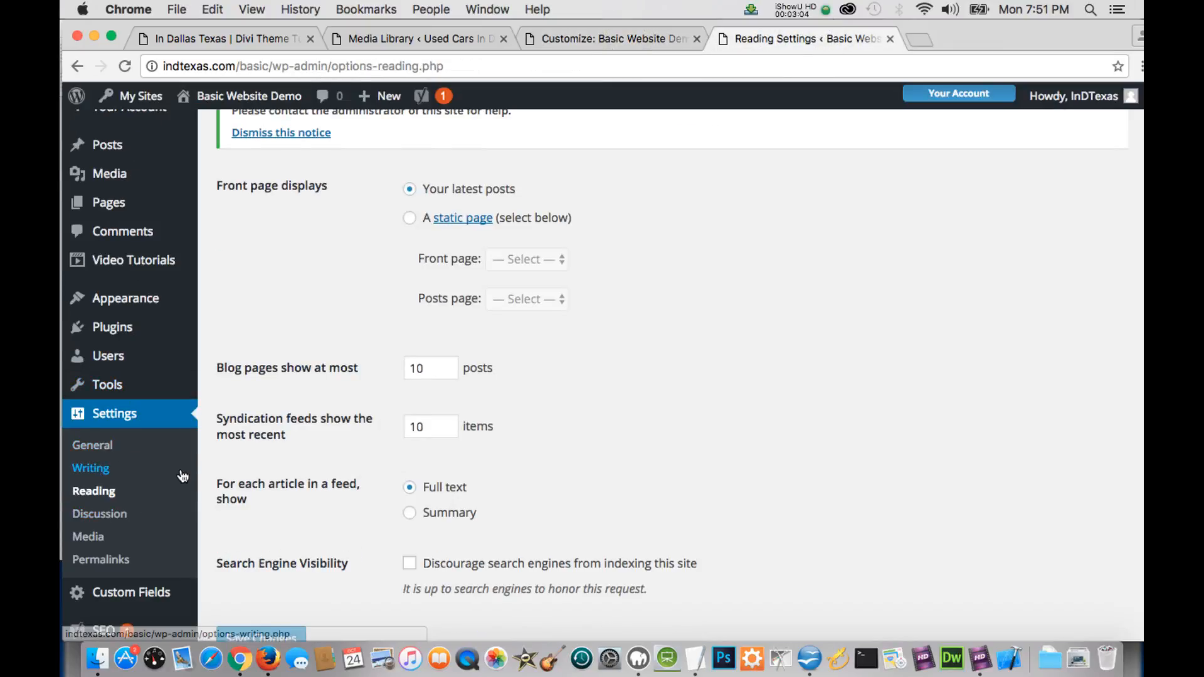
left_click(111, 522)
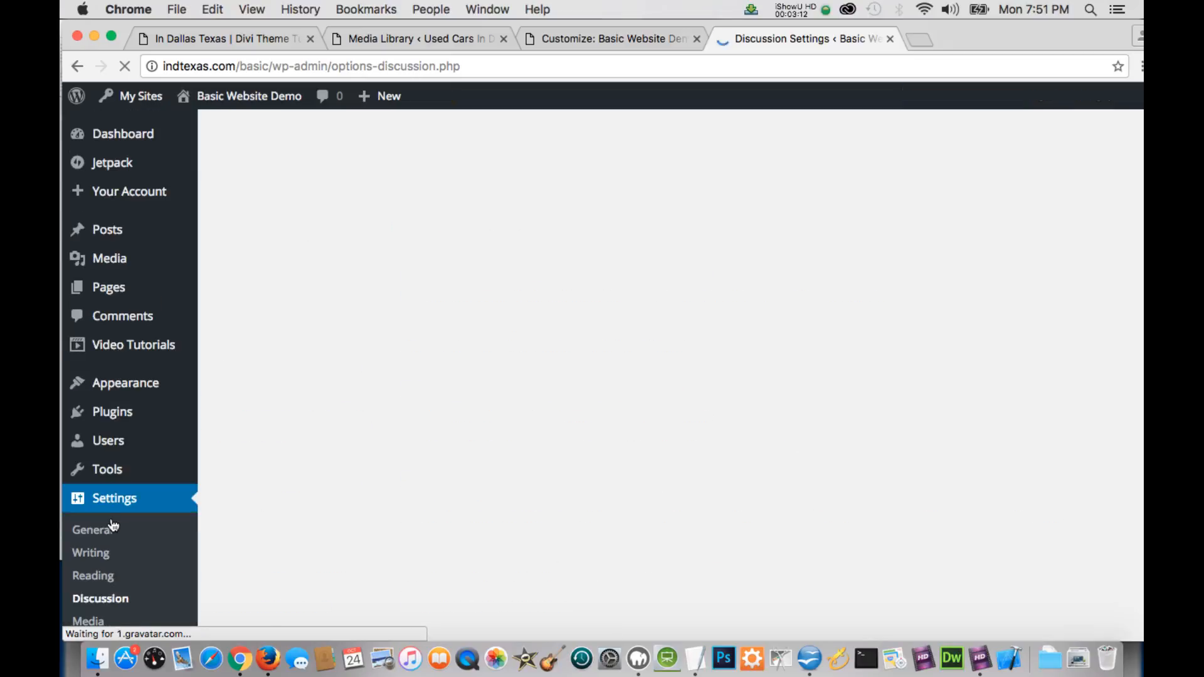
scroll(257, 504, "down", 1)
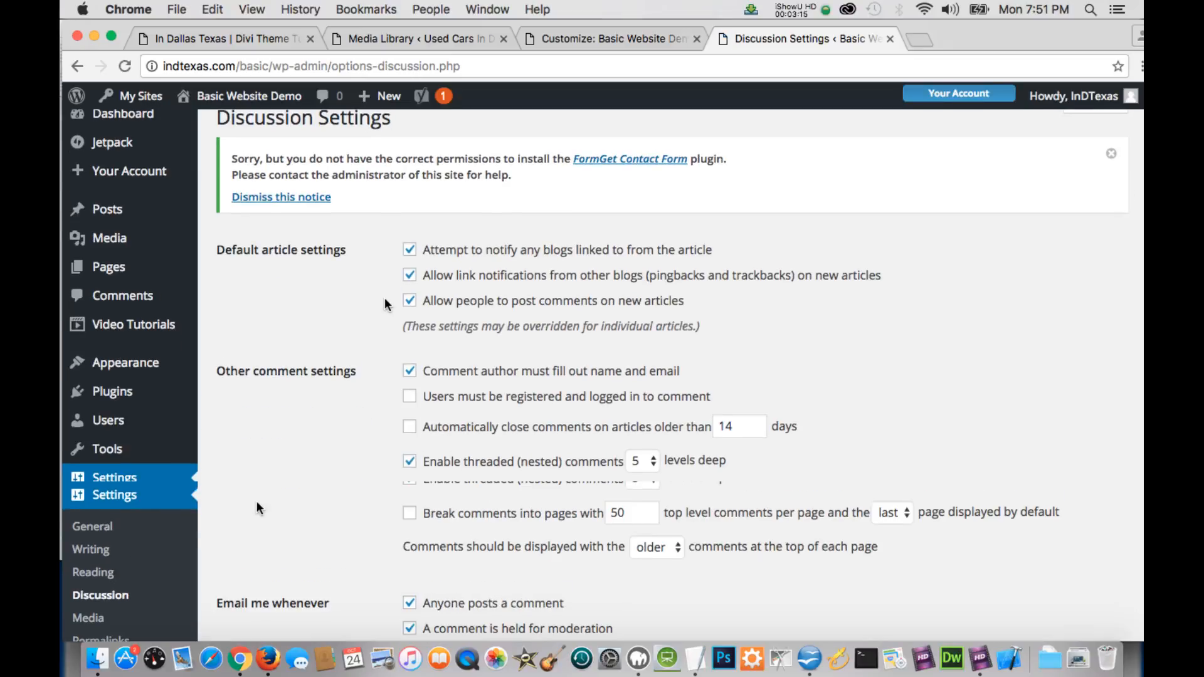
scroll(390, 362, "down", 3)
scroll(389, 321, "up", 3)
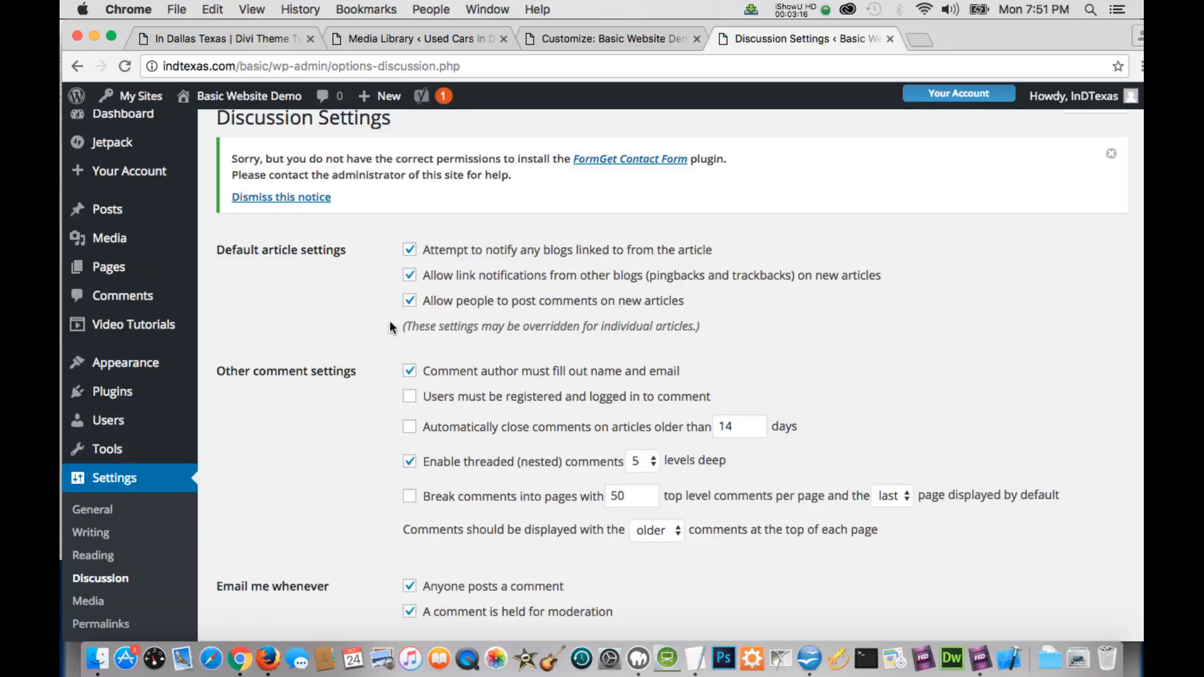
Review the Discussion settings, from the other comment options through the email, approval and comment moderation sections.
scroll(389, 362, "down", 3)
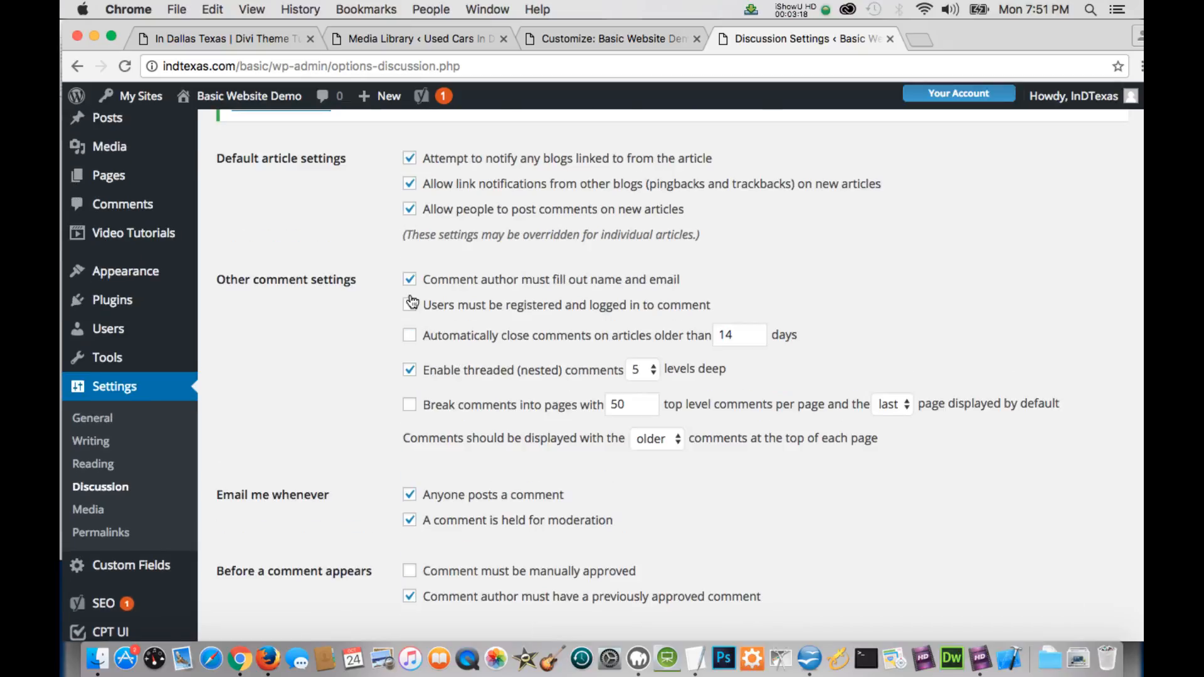
scroll(405, 314, "down", 1)
scroll(401, 345, "down", 8)
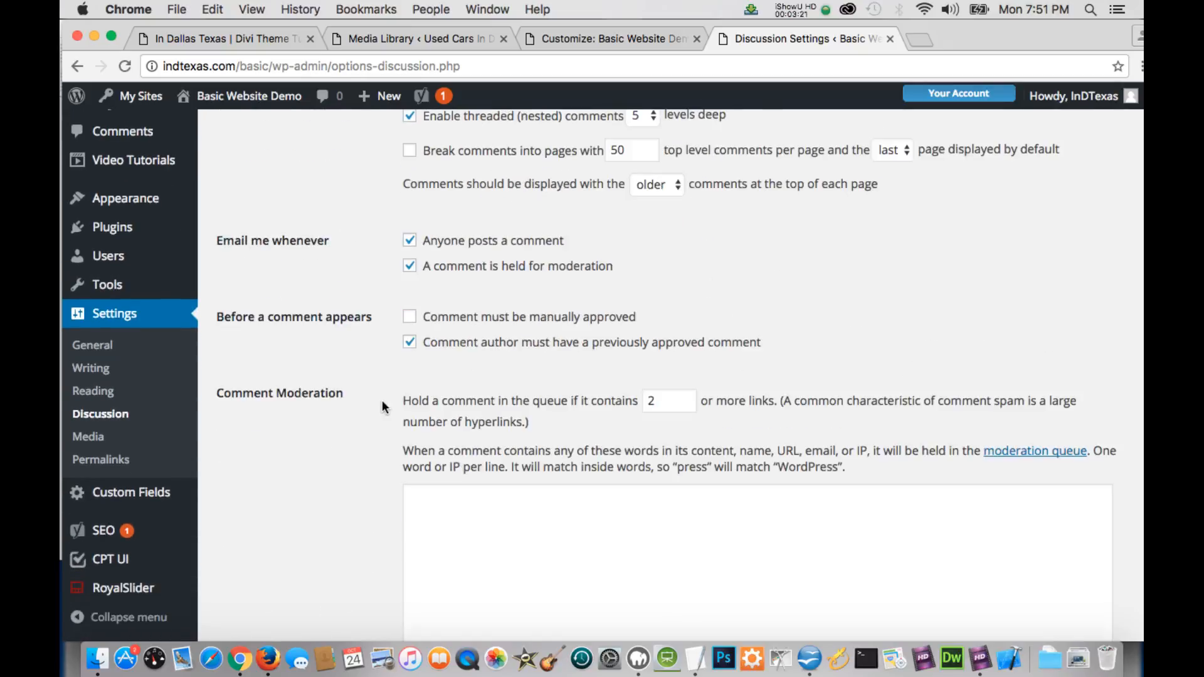
scroll(383, 405, "up", 3)
scroll(382, 404, "down", 3)
scroll(406, 397, "down", 1)
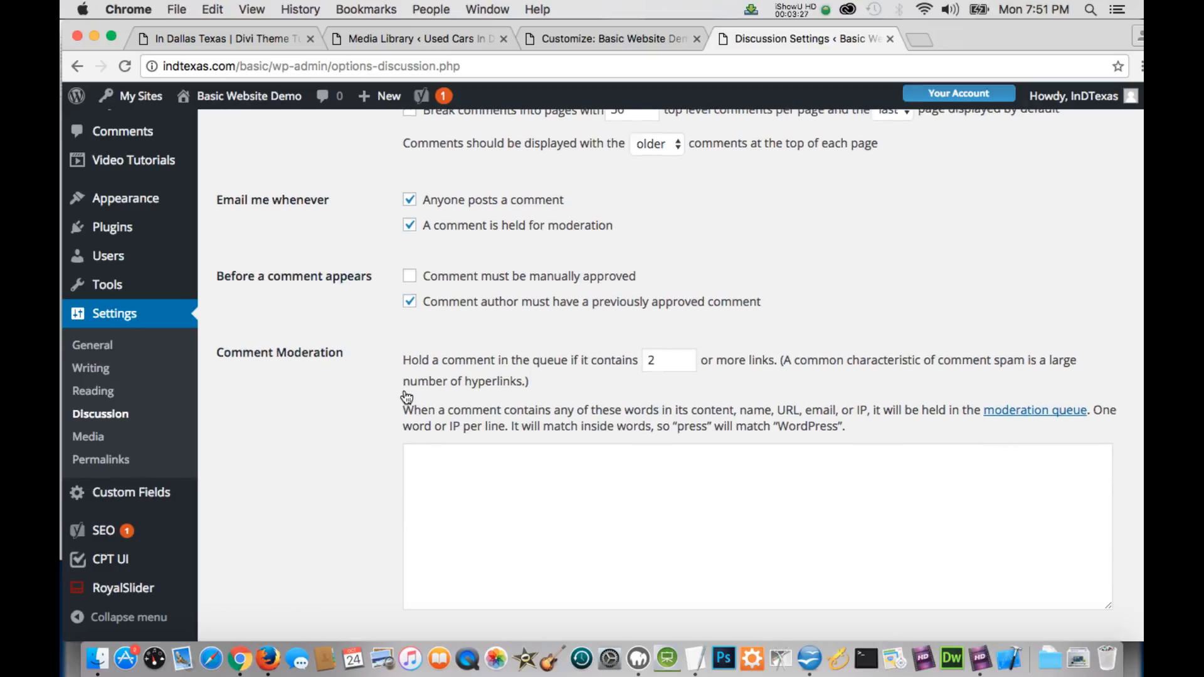
scroll(407, 397, "down", 5)
scroll(406, 397, "up", 8)
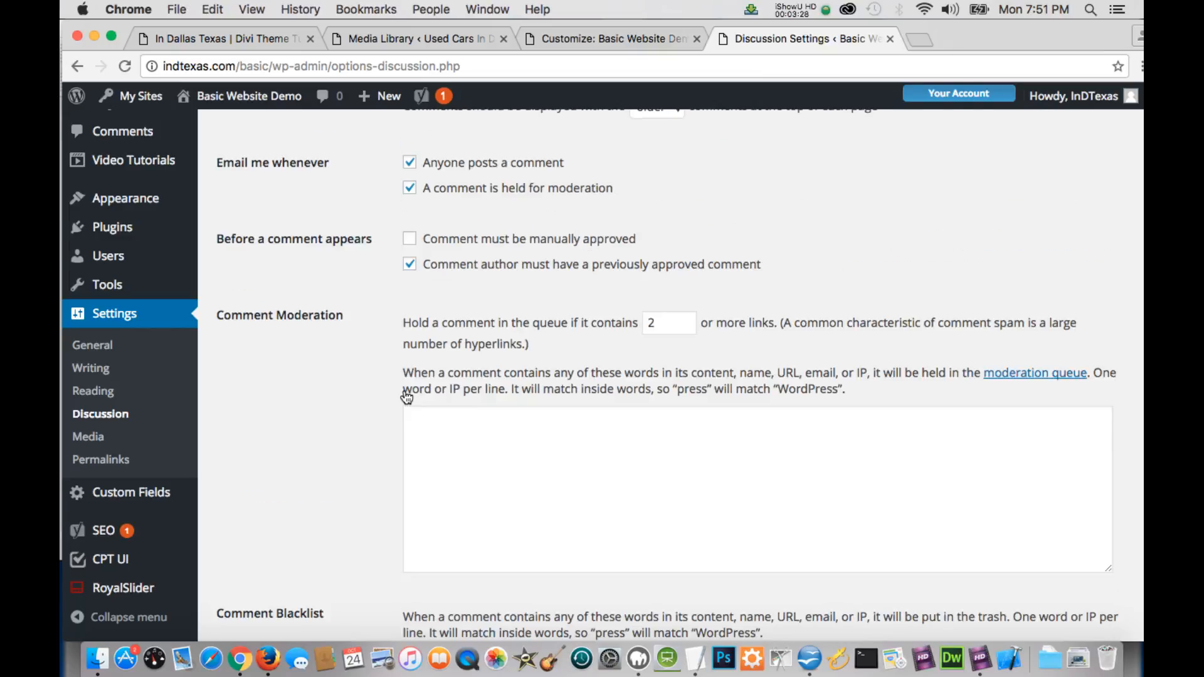
scroll(407, 397, "down", 8)
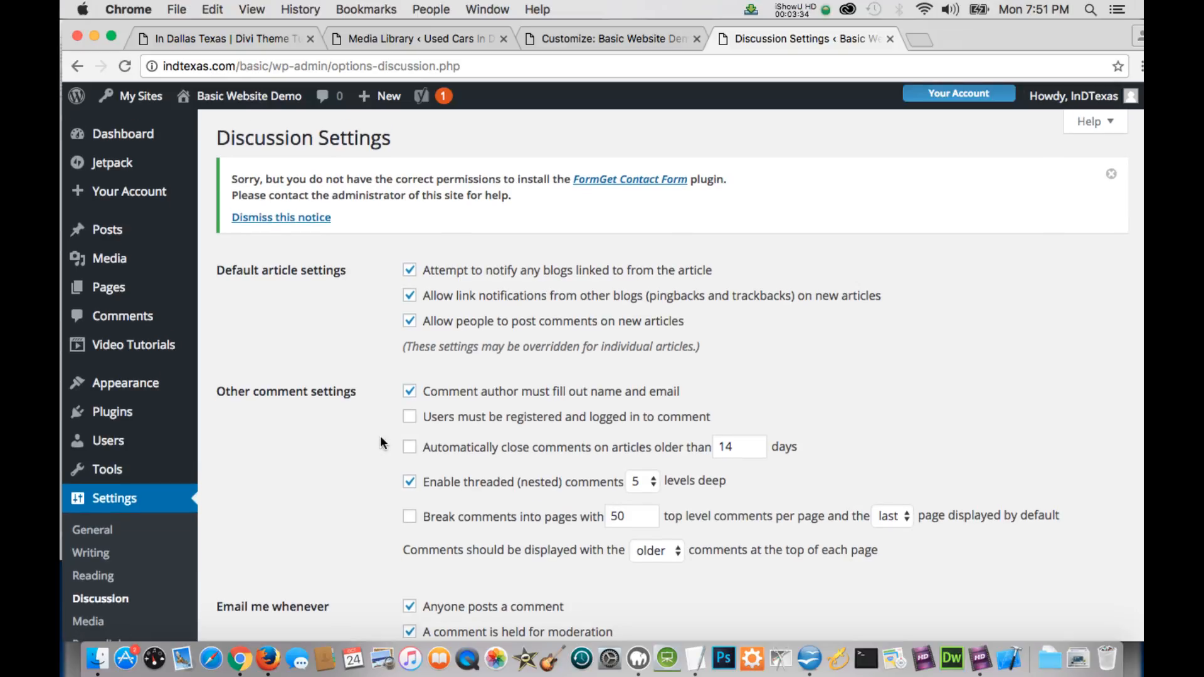
Disable threaded (nested) comments in the other comment settings and set their depth to 2 levels.
scroll(380, 437, "down", 1)
scroll(380, 435, "down", 3)
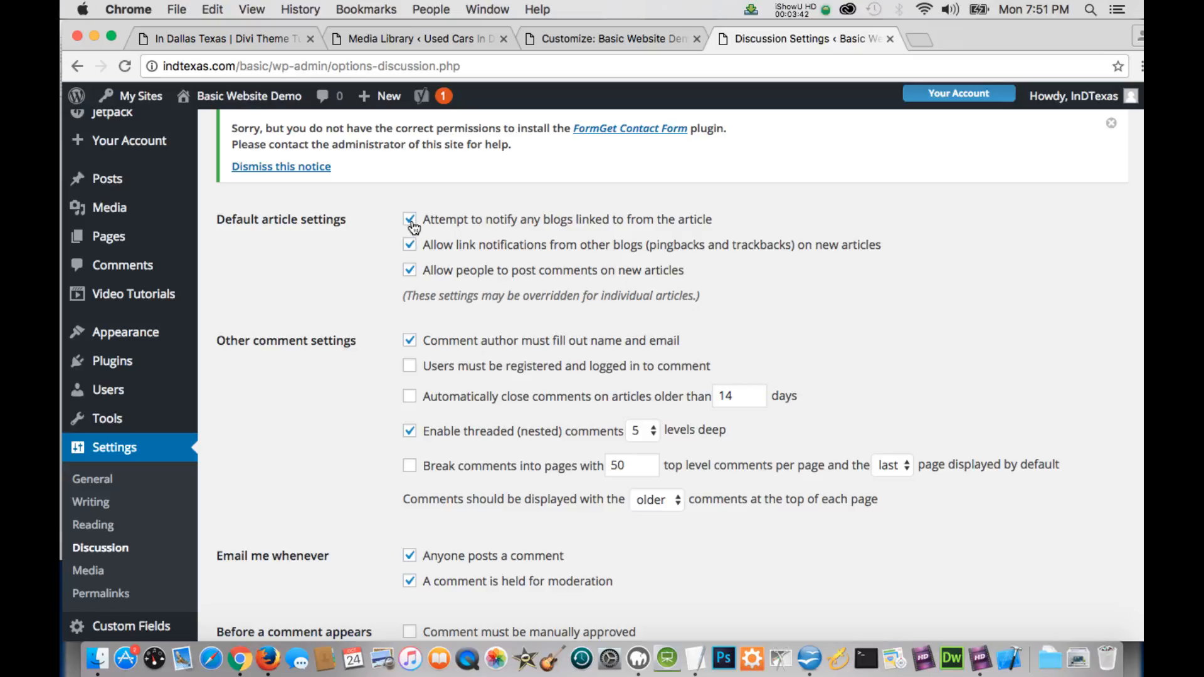
left_click(408, 432)
scroll(544, 439, "down", 1)
left_click(650, 423)
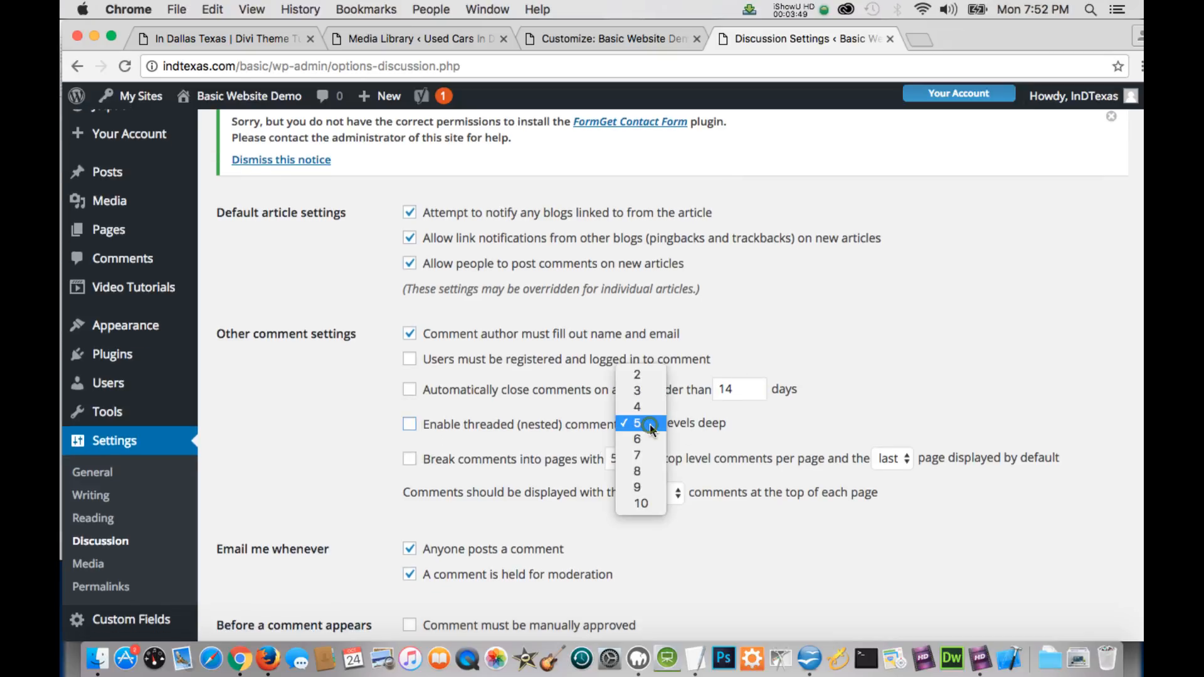
left_click(650, 424)
left_click(649, 424)
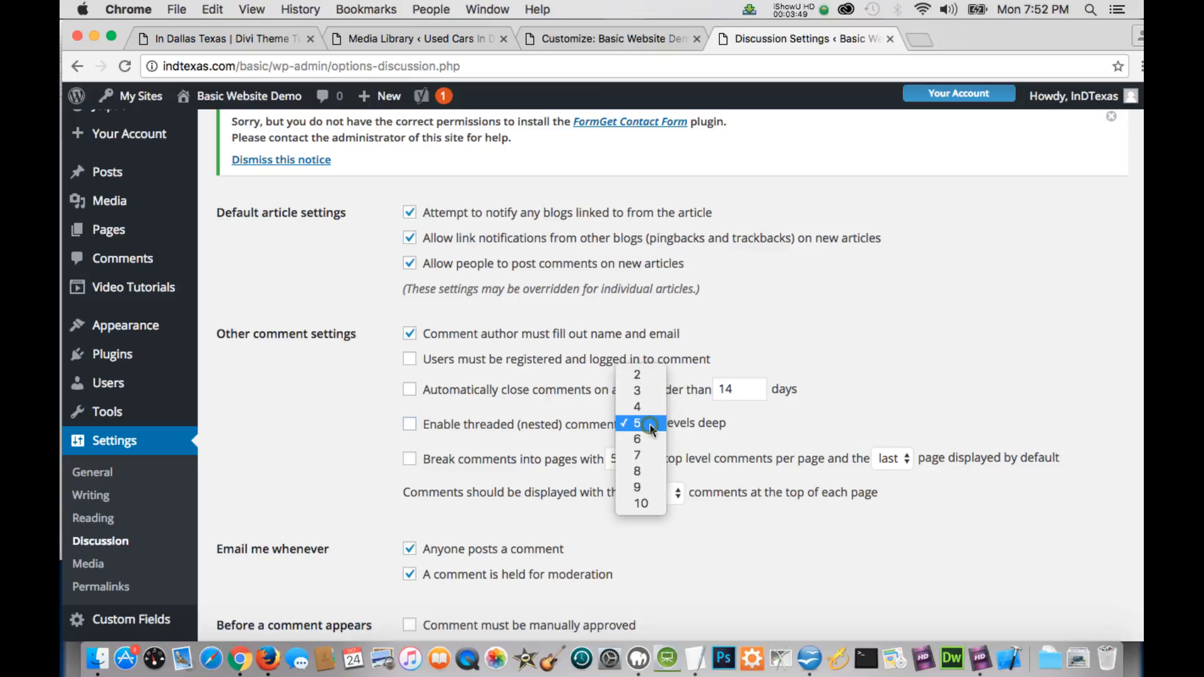
left_click(642, 375)
Require every comment to be manually approved before it appears.
scroll(438, 482, "down", 3)
scroll(438, 495, "up", 2)
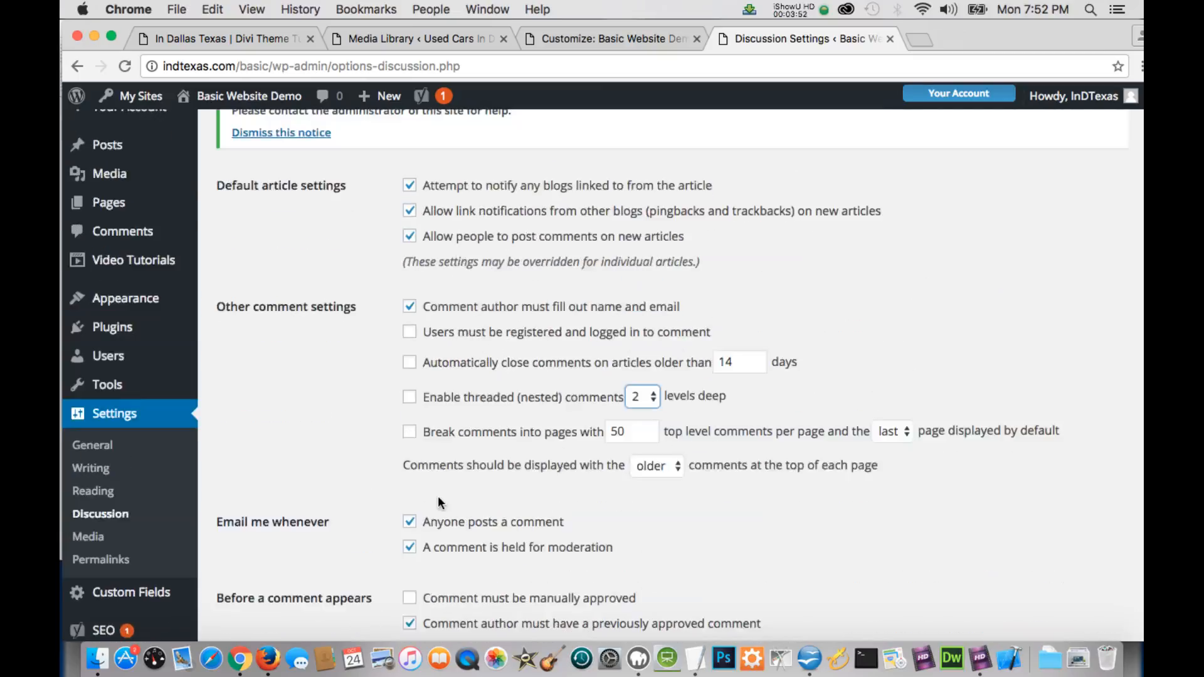
scroll(420, 477, "down", 2)
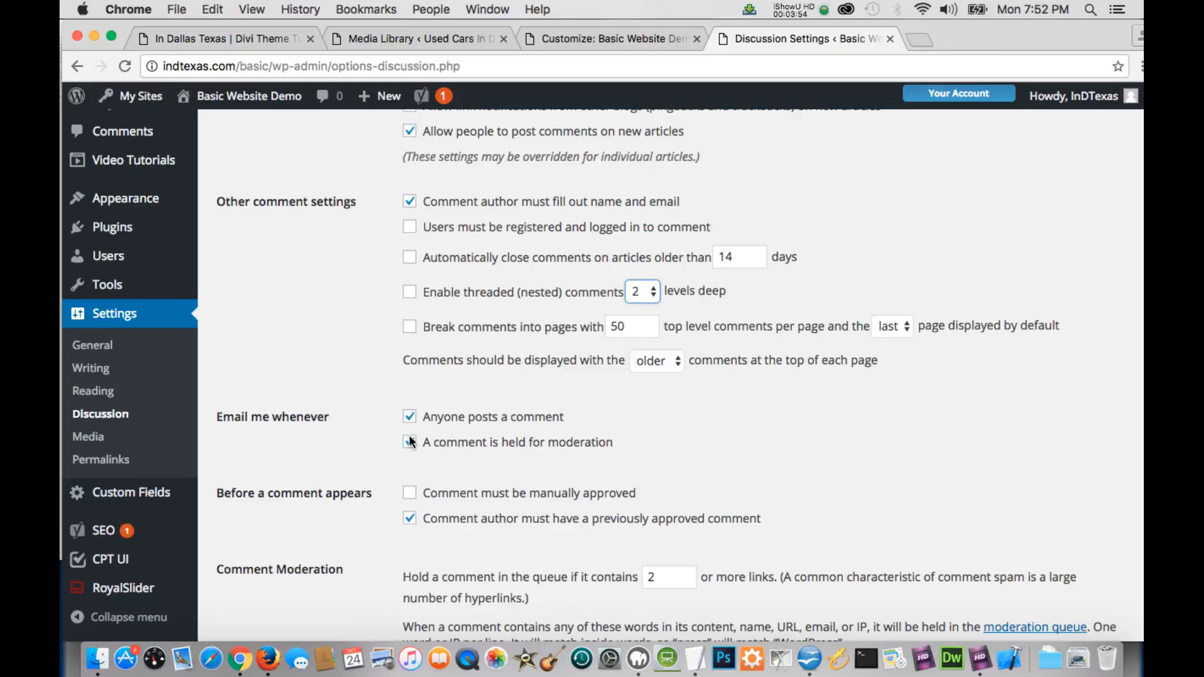
scroll(412, 449, "down", 1)
left_click(455, 484)
Set Comment Moderation to hold a comment in the queue if it contains 1 or more links.
scroll(455, 480, "down", 3)
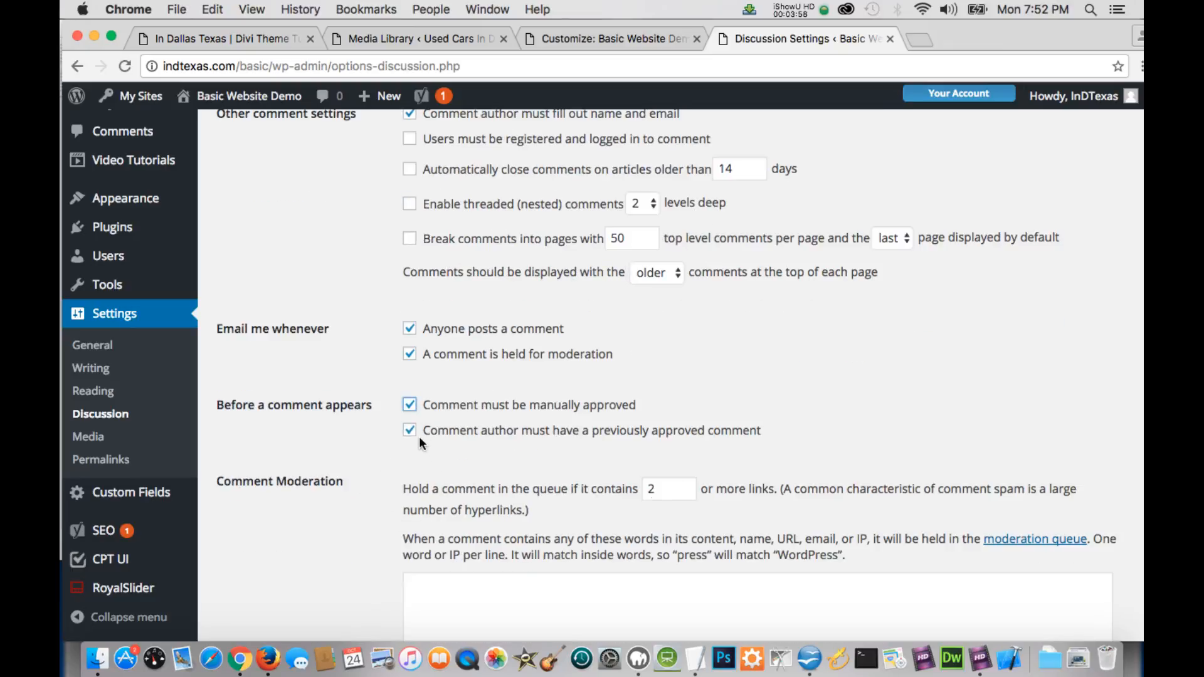
double_click(639, 491)
type("1")
Enable automatic closing of comments on older articles and set the age limit to 1 day.
scroll(426, 268, "up", 5)
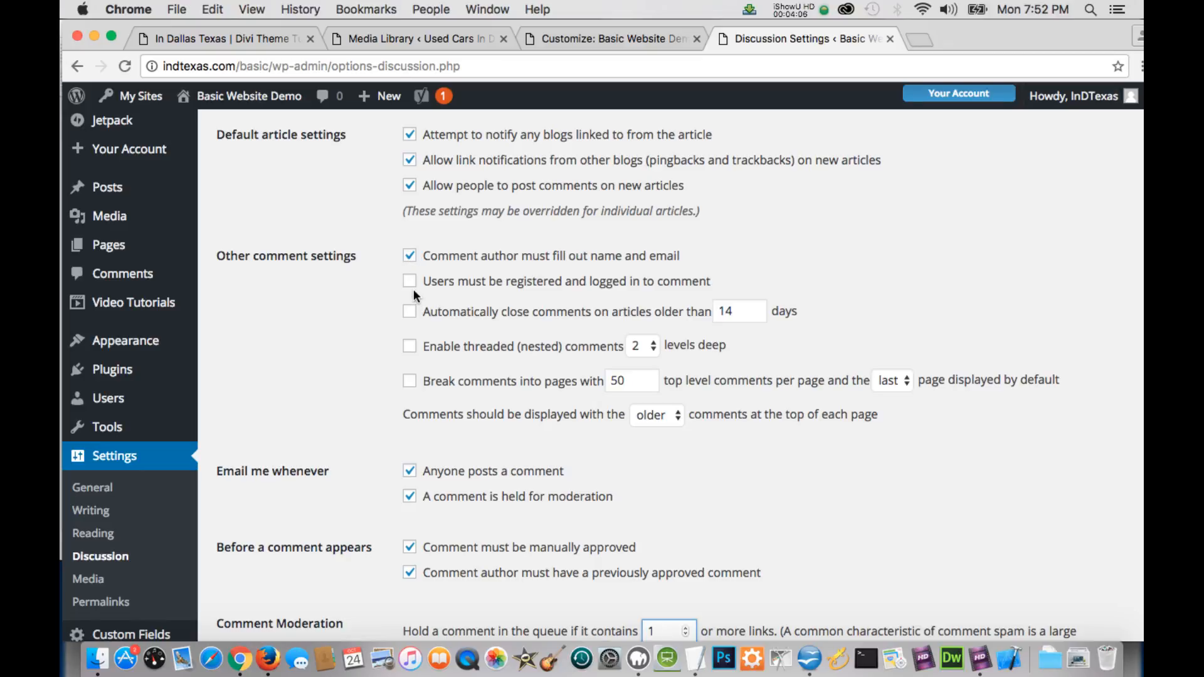
left_click(409, 311)
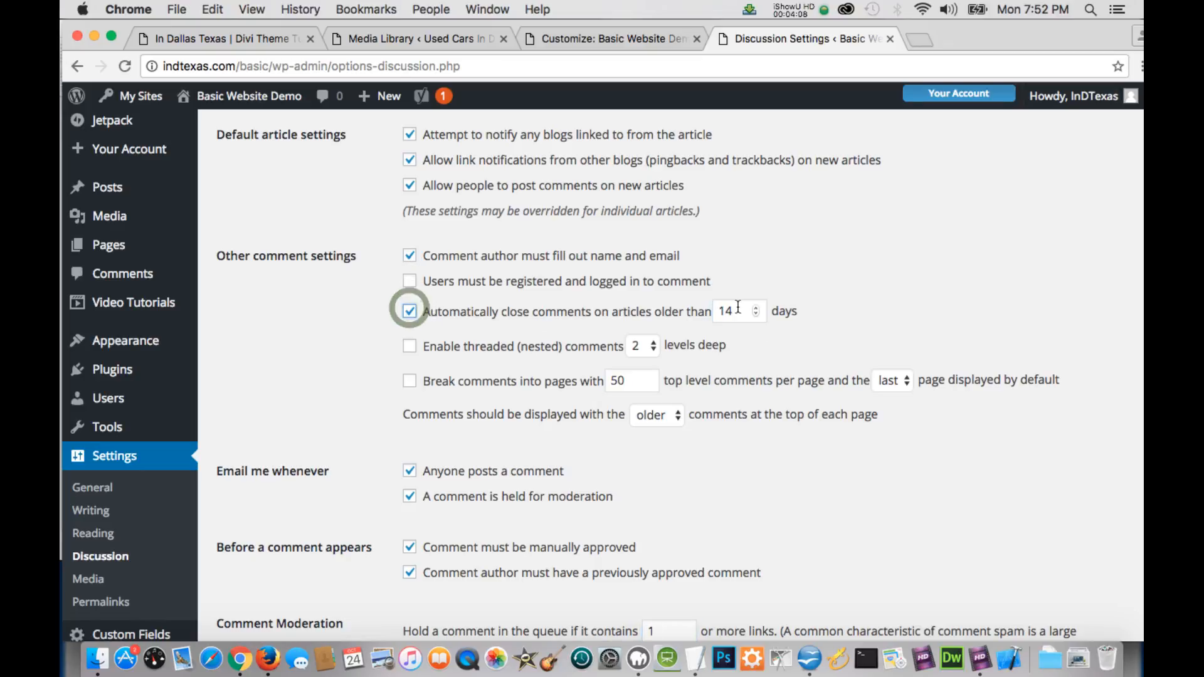
double_click(728, 309)
type("1")
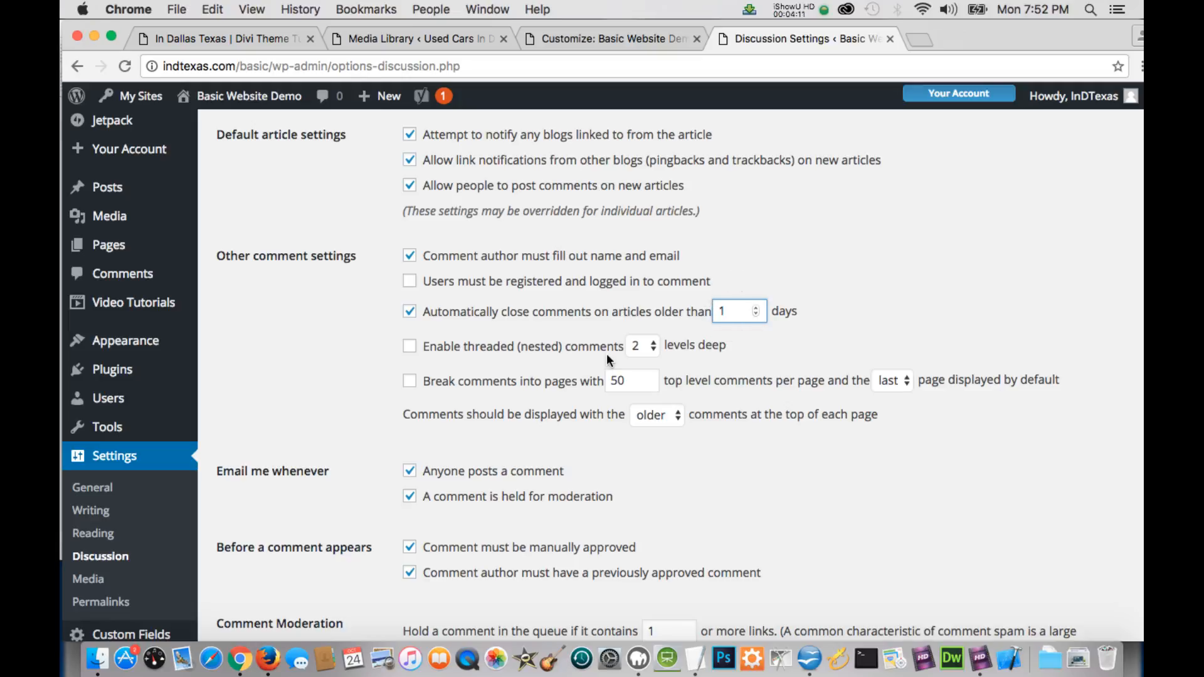
Disable all three default article settings: comments on new articles, link notifications from other blogs, and notifying linked blogs.
scroll(425, 234, "up", 2)
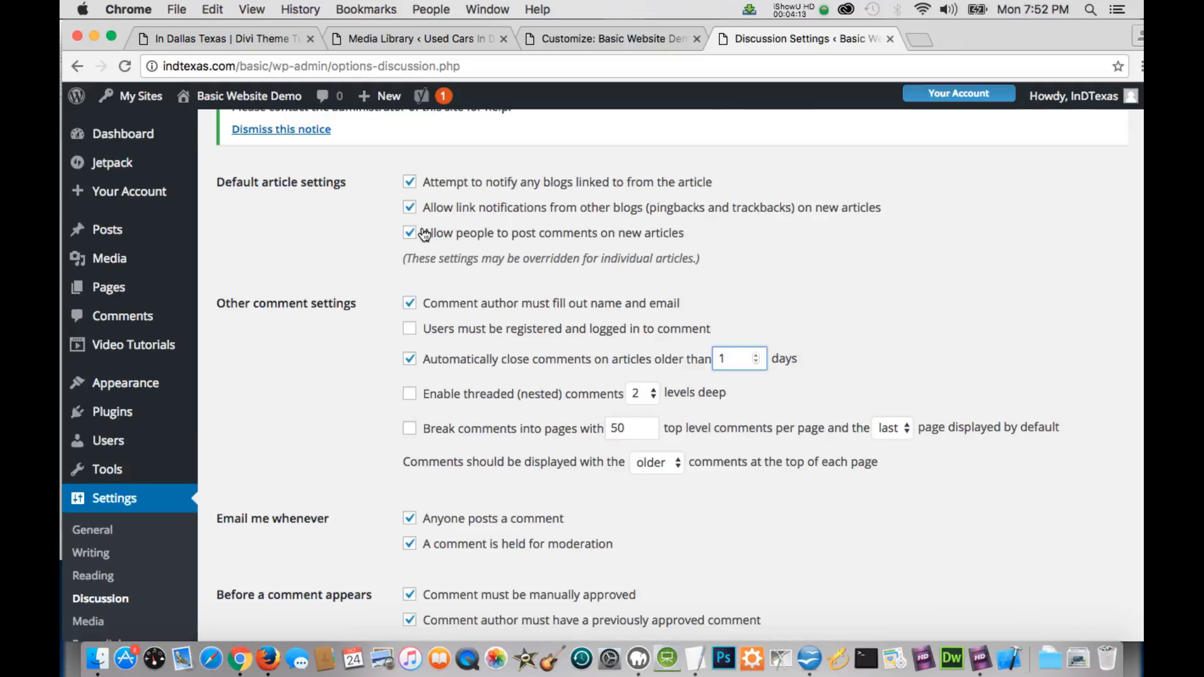
scroll(492, 367, "down", 1)
scroll(492, 367, "up", 1)
left_click(410, 235)
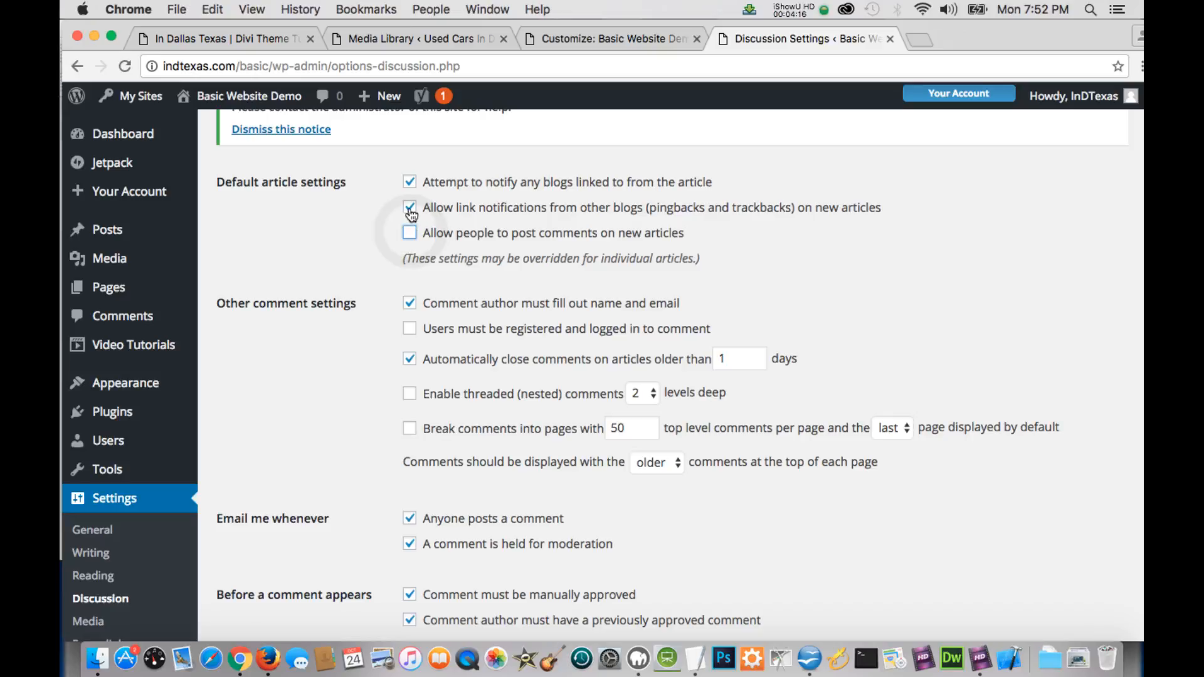
left_click(410, 211)
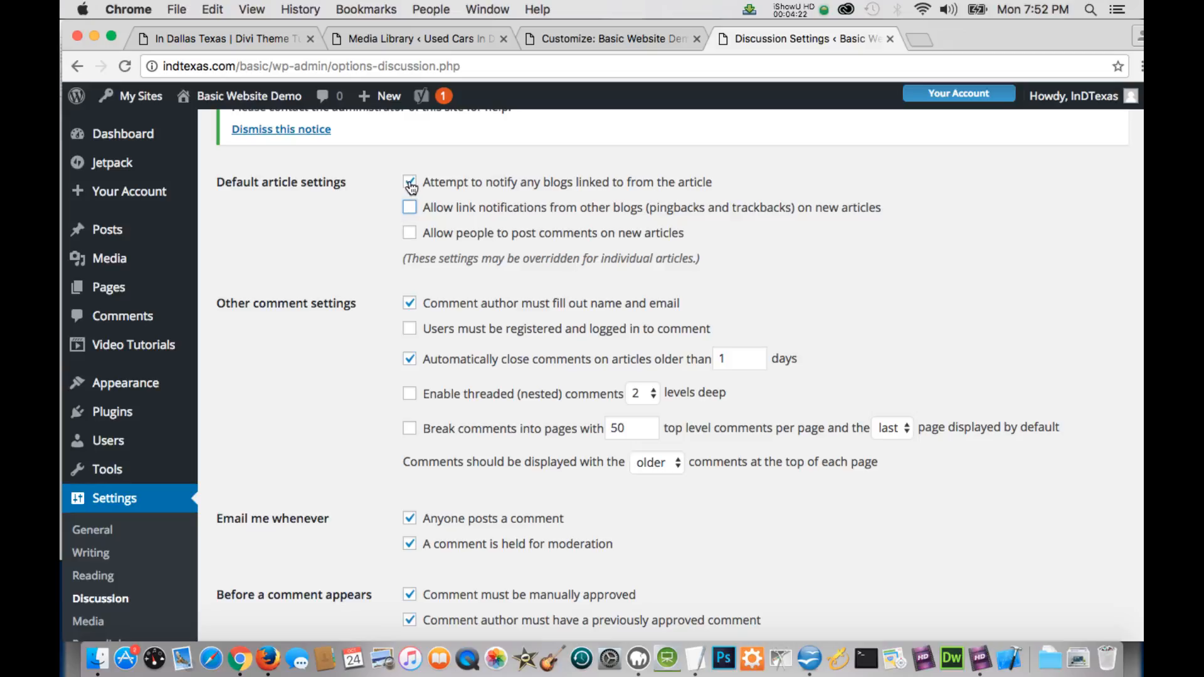
left_click(410, 183)
Review the changed article, comment, email, approval and moderation options on the Discussion settings page.
scroll(449, 398, "down", 5)
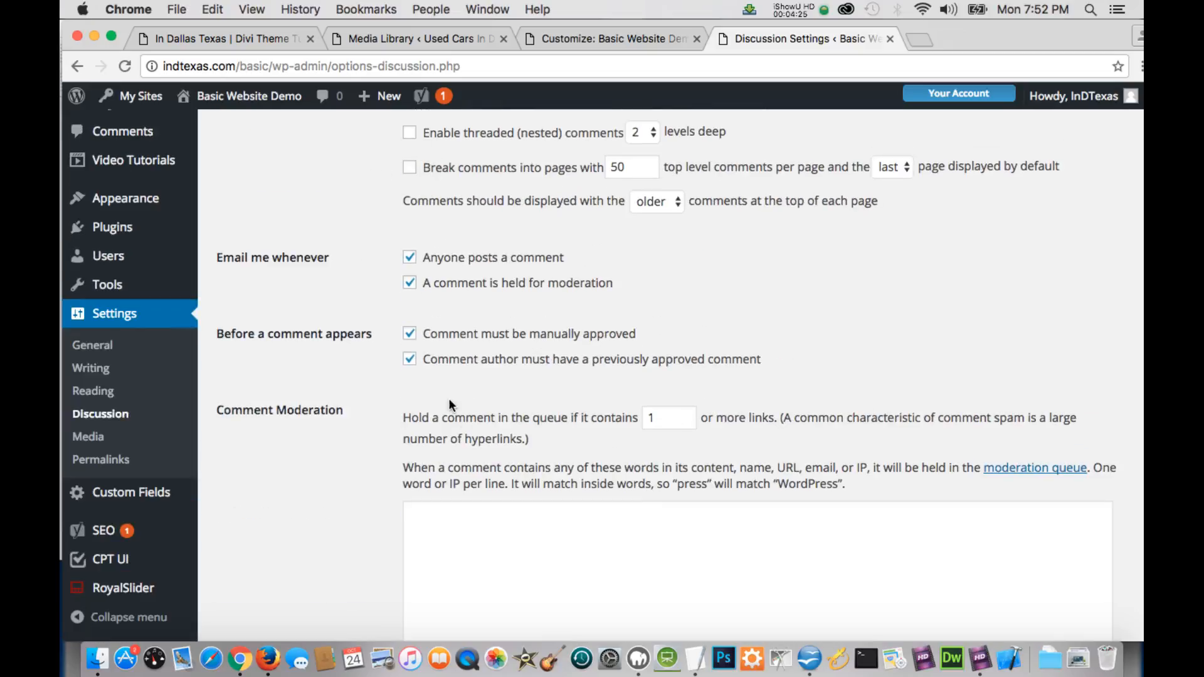
scroll(449, 397, "up", 4)
scroll(450, 406, "down", 4)
scroll(449, 406, "up", 4)
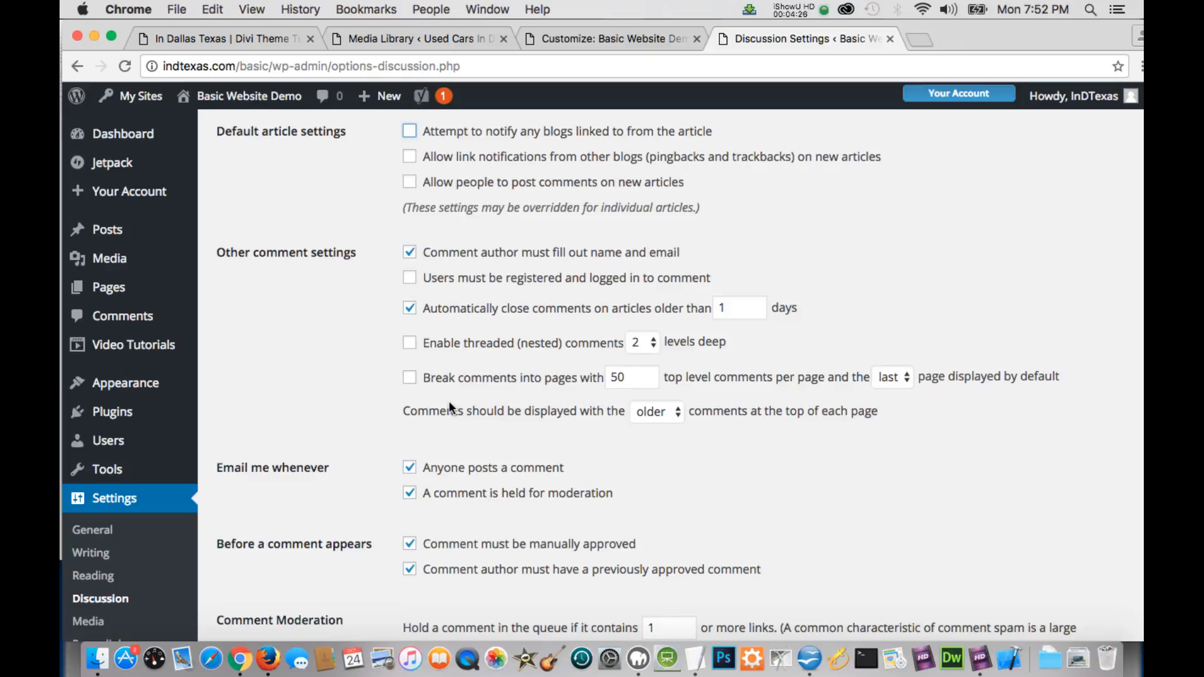
scroll(450, 406, "up", 1)
scroll(441, 400, "down", 1)
scroll(442, 407, "up", 1)
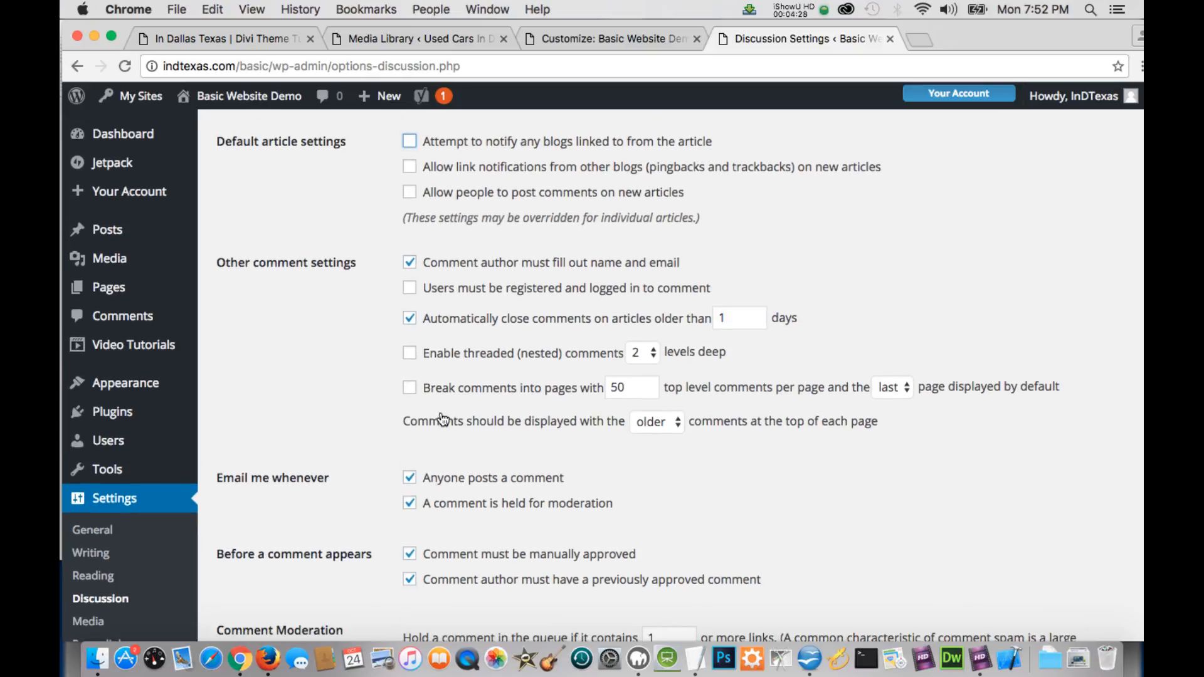
scroll(455, 431, "down", 1)
scroll(445, 414, "up", 1)
scroll(451, 420, "down", 1)
scroll(462, 439, "up", 1)
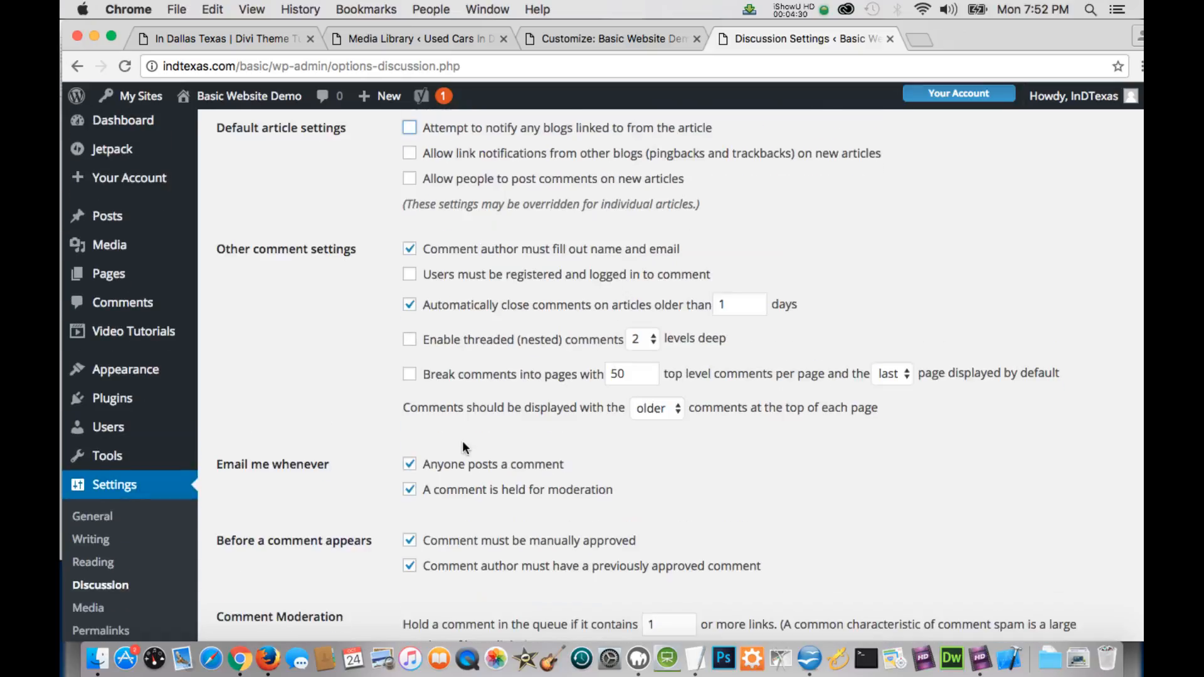
scroll(461, 440, "down", 2)
scroll(462, 442, "down", 2)
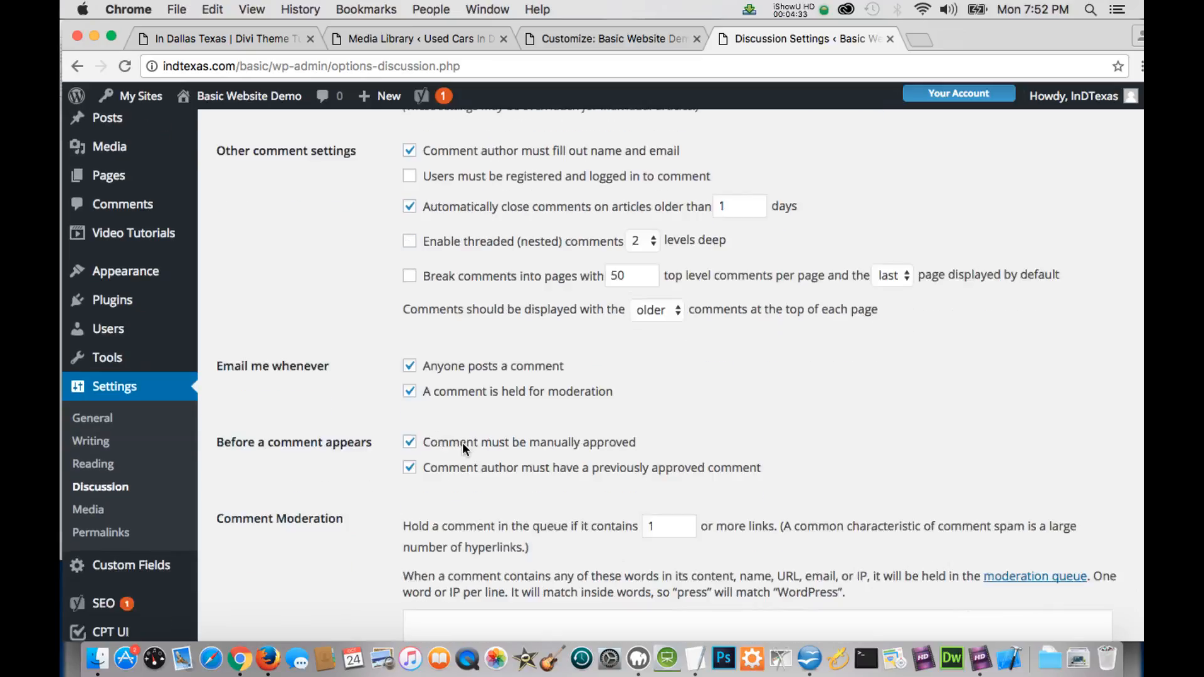
scroll(462, 442, "up", 2)
scroll(461, 442, "down", 1)
scroll(462, 443, "down", 5)
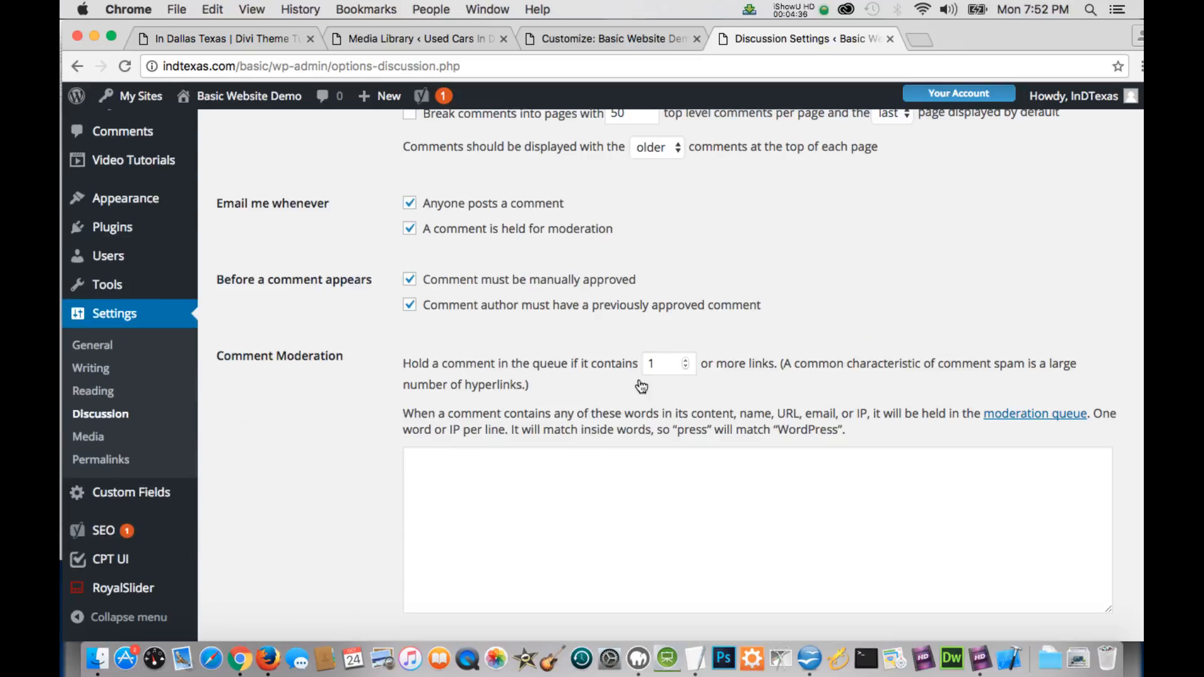
Look over the avatar display, rating and default avatar options, and save the changed Discussion settings.
scroll(401, 453, "down", 8)
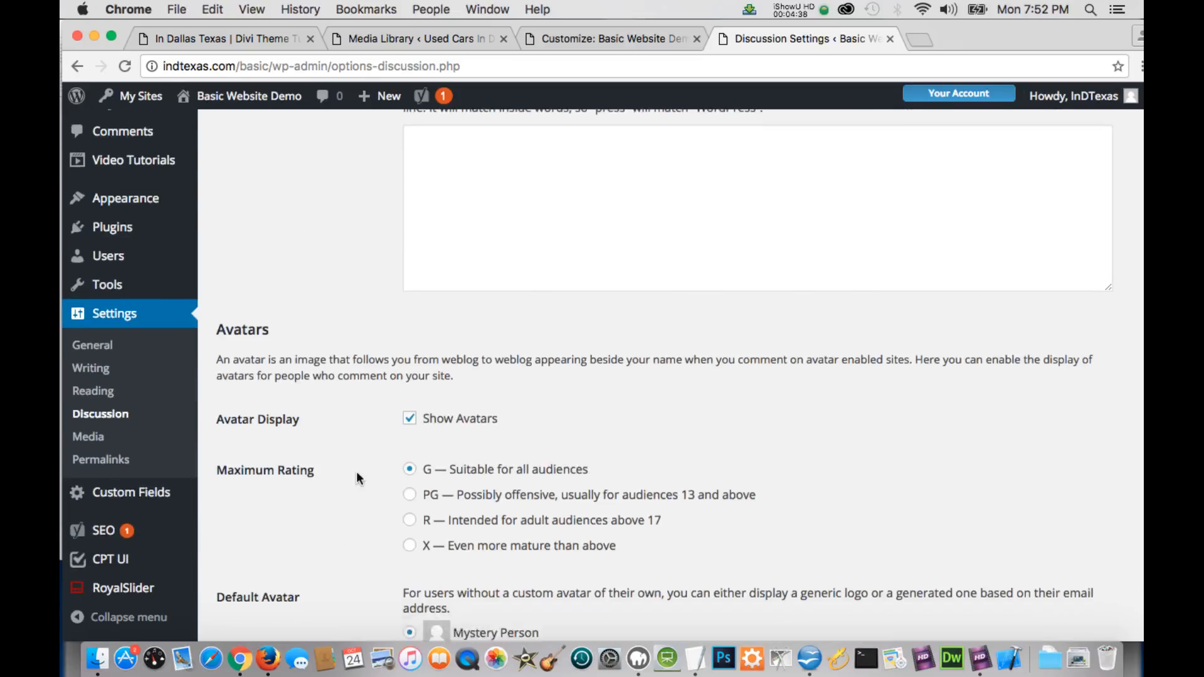
scroll(356, 473, "up", 8)
scroll(387, 454, "down", 10)
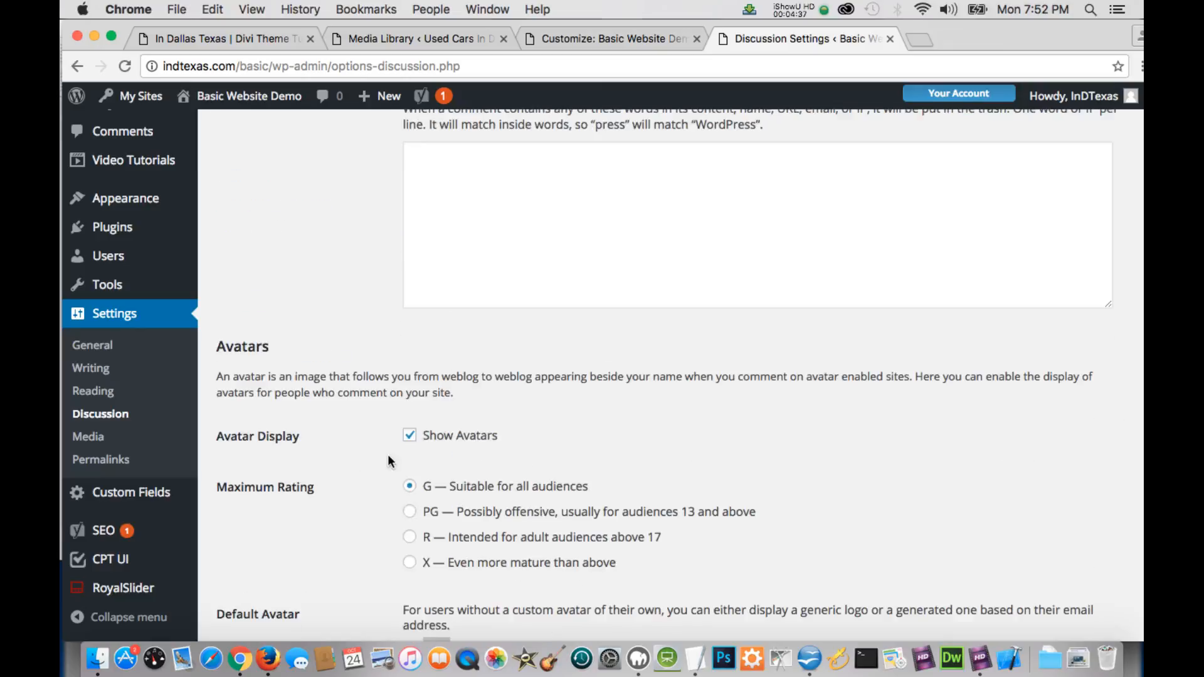
scroll(356, 472, "down", 5)
scroll(356, 472, "down", 3)
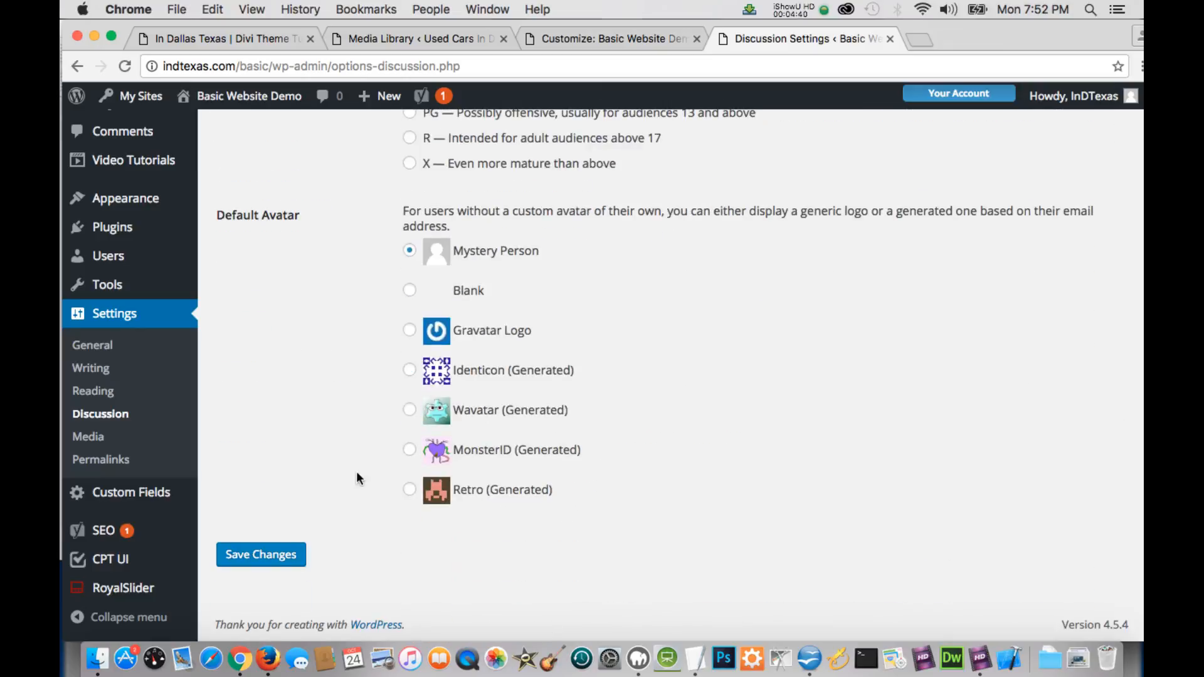
left_click(272, 555)
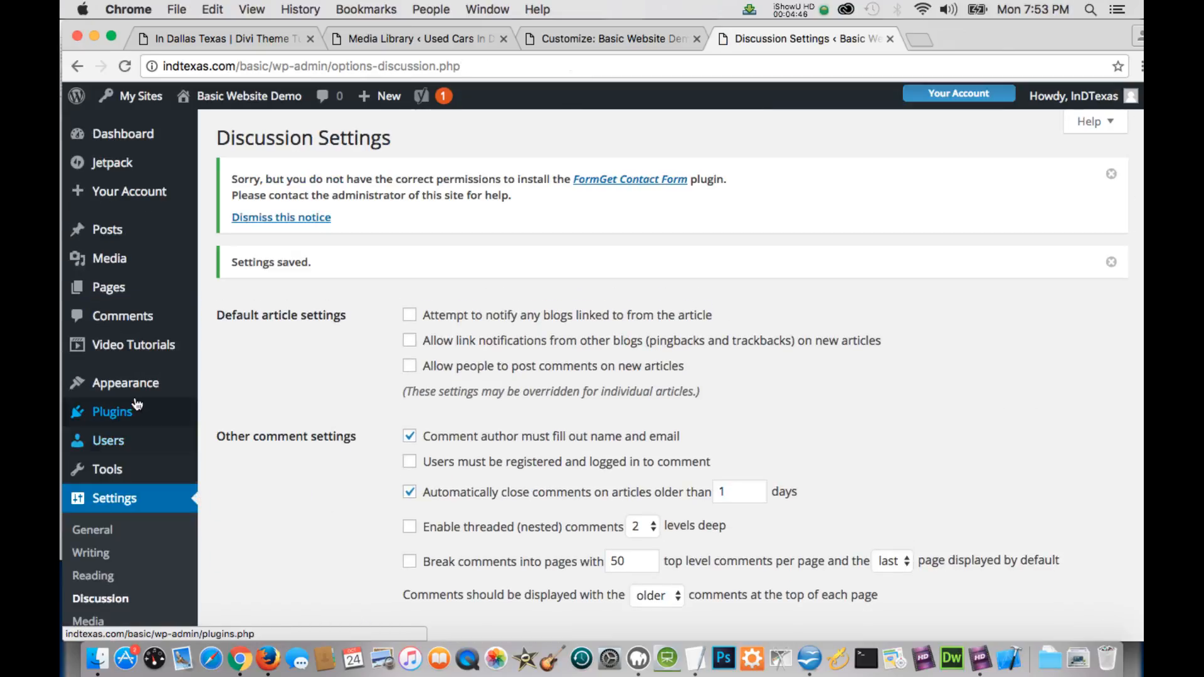
Open the Permalinks settings, set the common URL structure to Post name, and save the change.
scroll(110, 493, "down", 3)
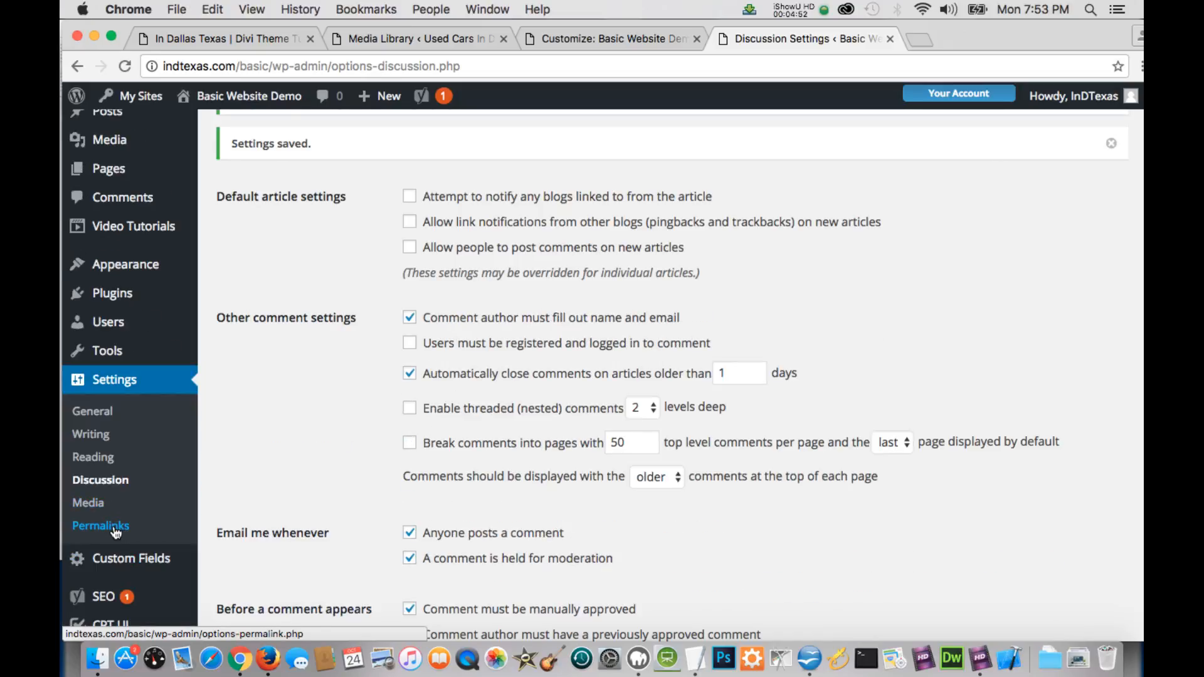
left_click(115, 530)
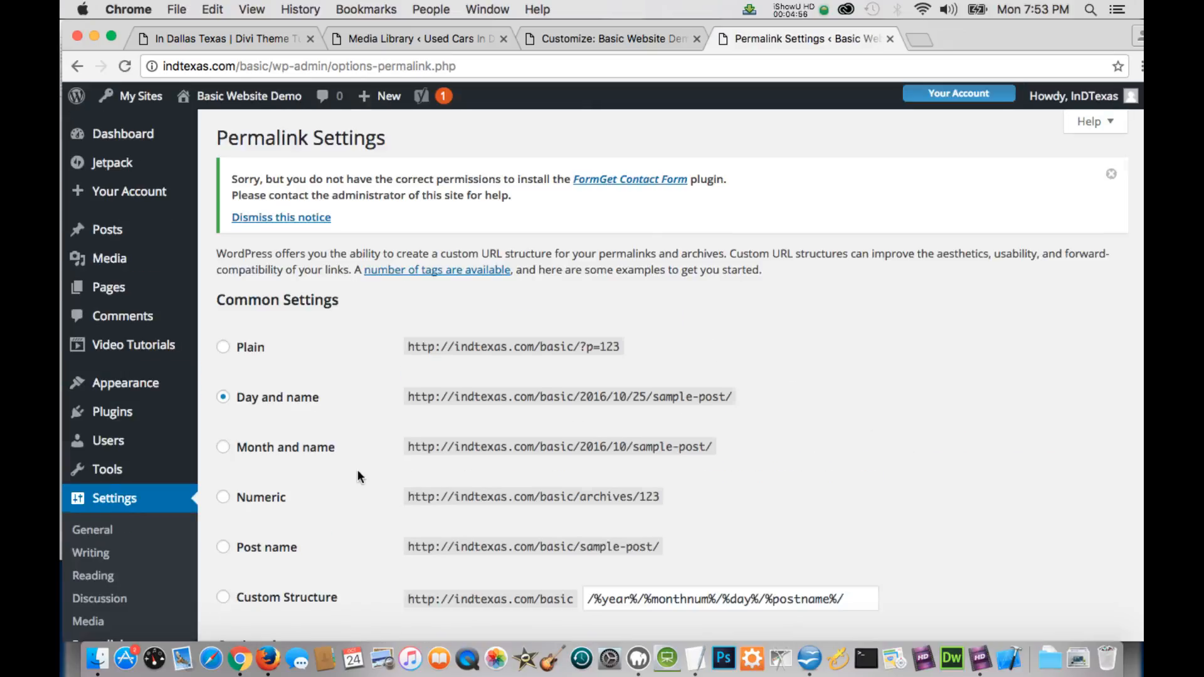
scroll(358, 475, "down", 3)
scroll(365, 470, "up", 3)
scroll(365, 468, "down", 3)
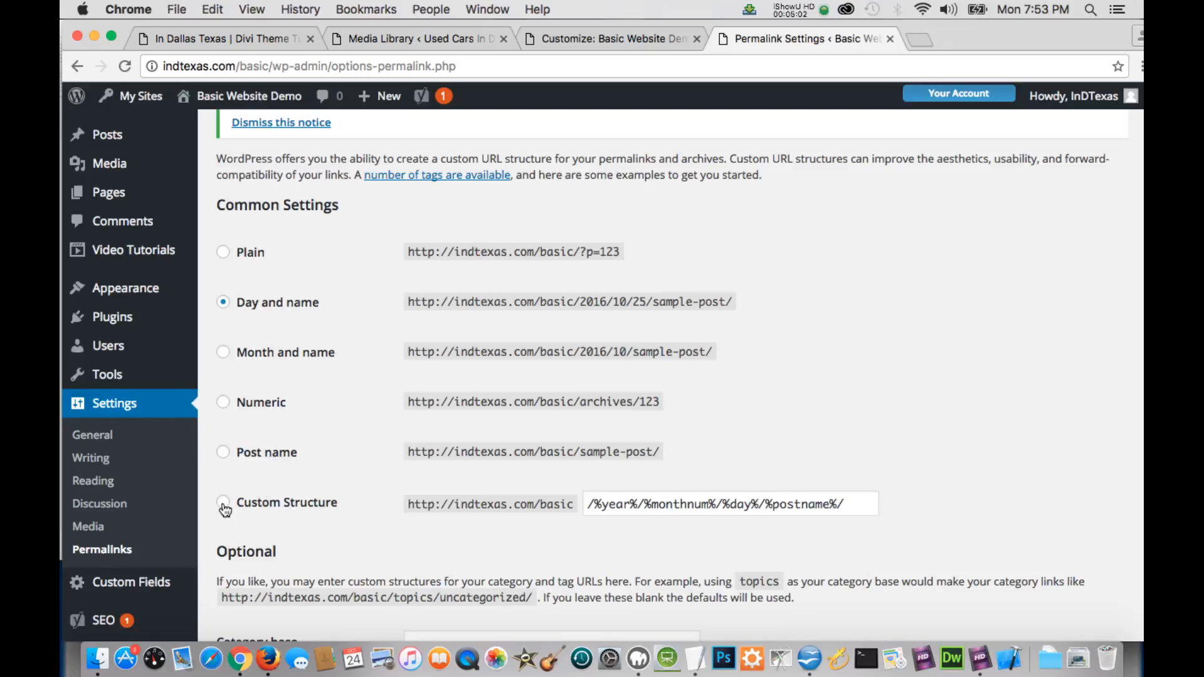
left_click(223, 452)
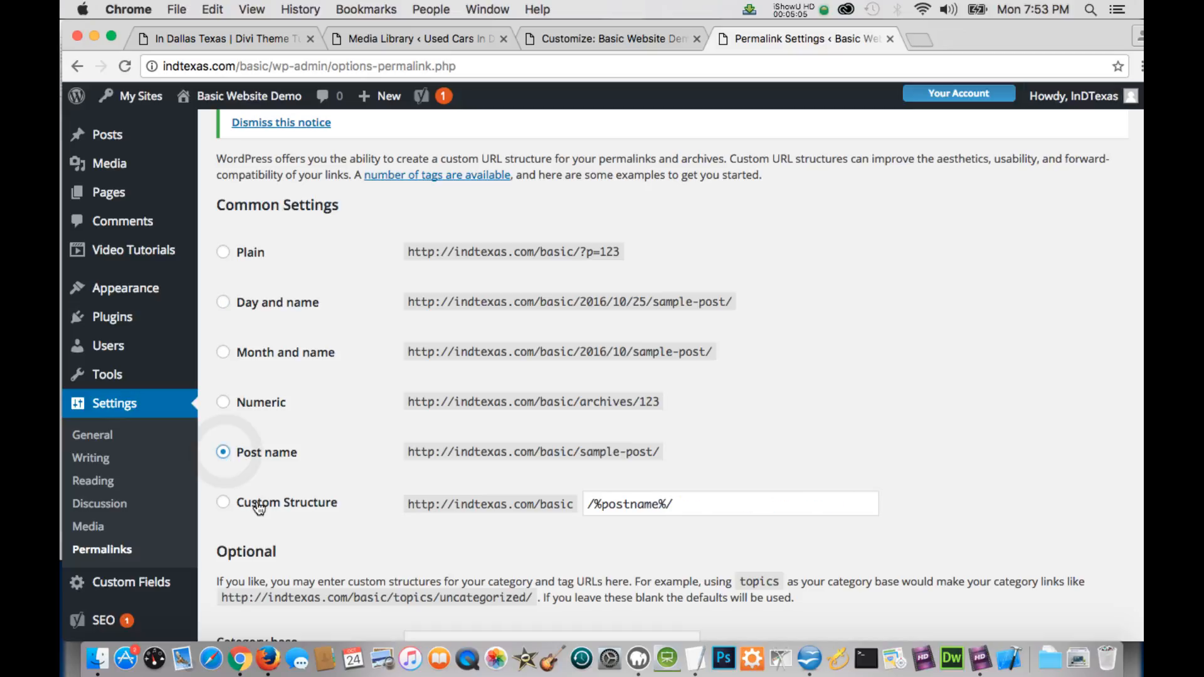
scroll(257, 496, "down", 2)
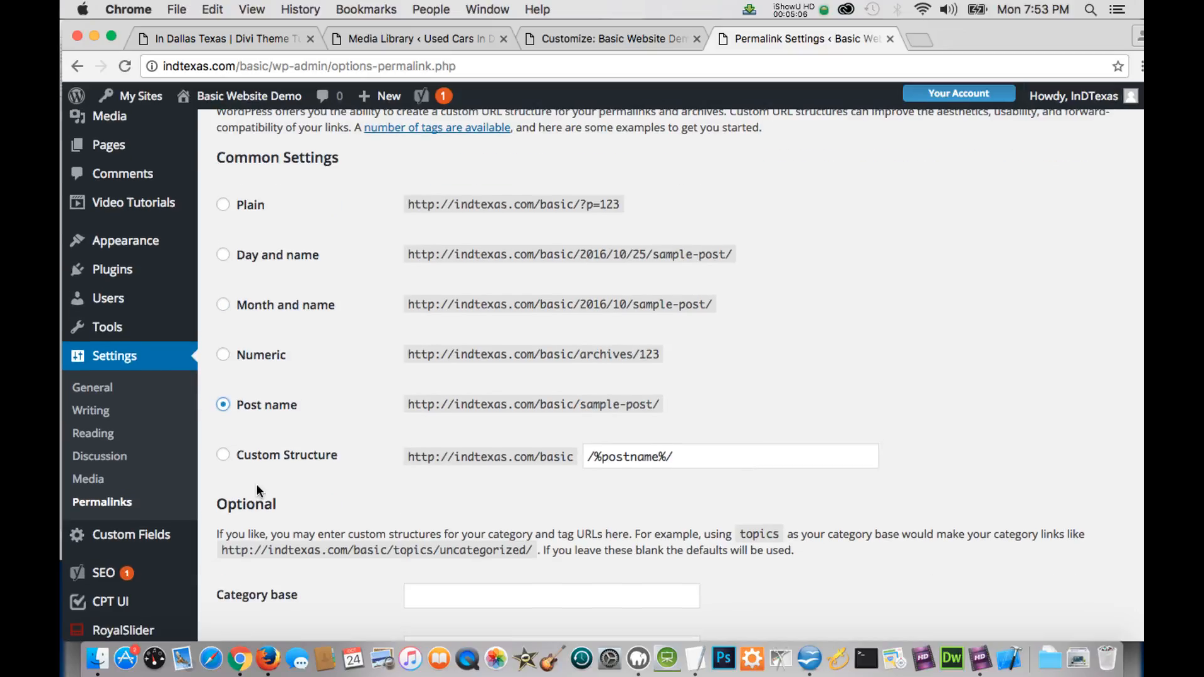
scroll(344, 529, "down", 6)
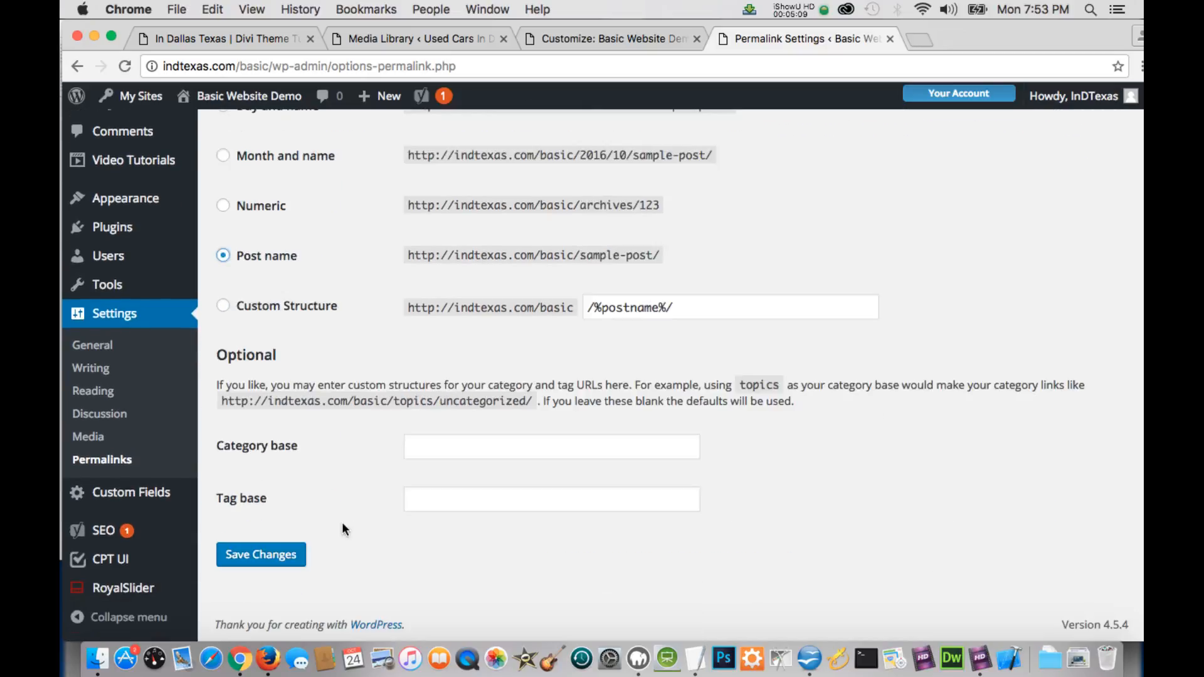
left_click(274, 557)
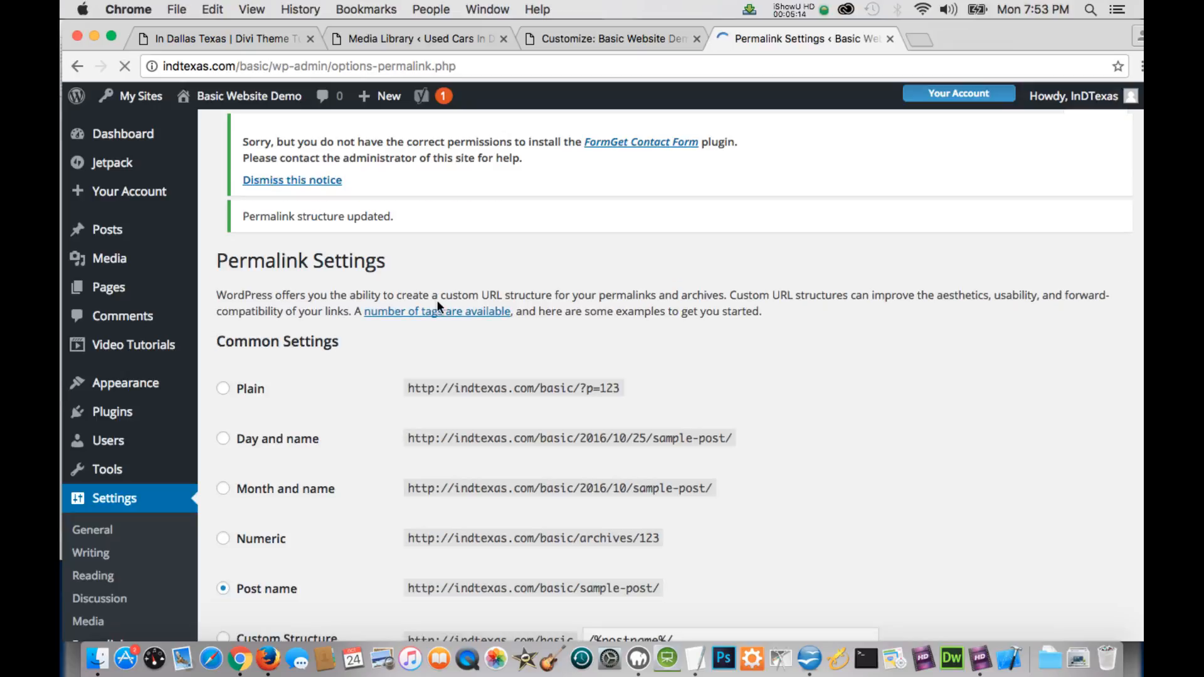
scroll(349, 469, "down", 2)
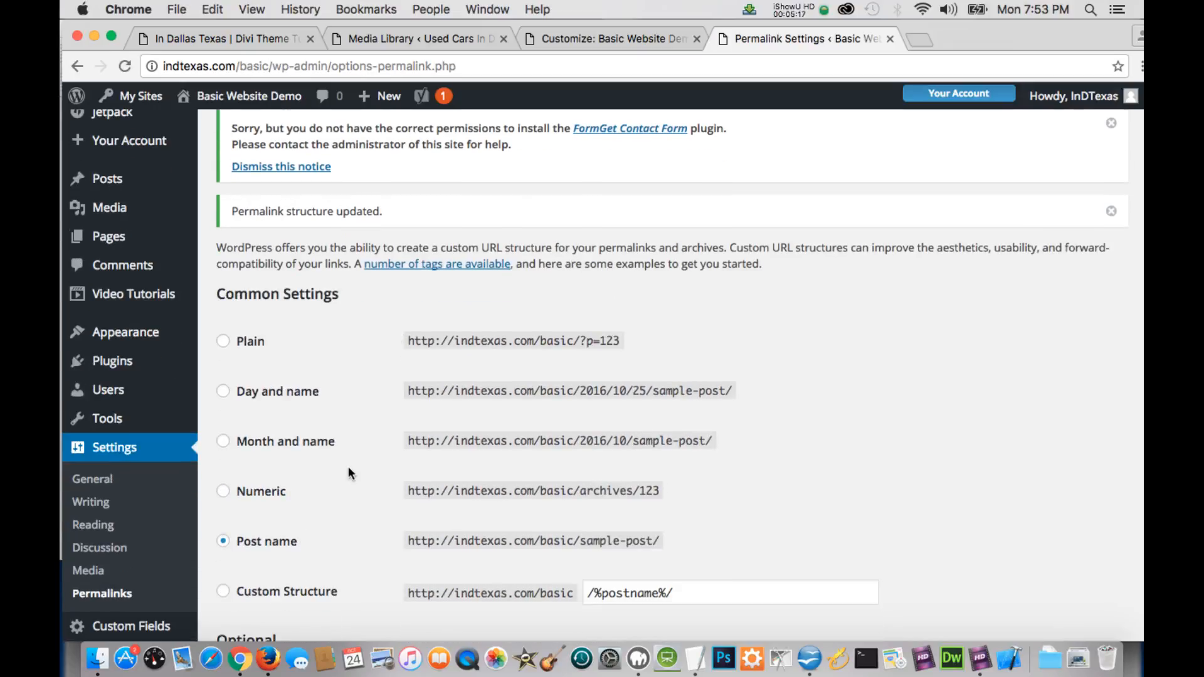
Close the customizer session already open in the other browser tab and reopen the site's customizer from the Appearance section.
scroll(349, 470, "down", 3)
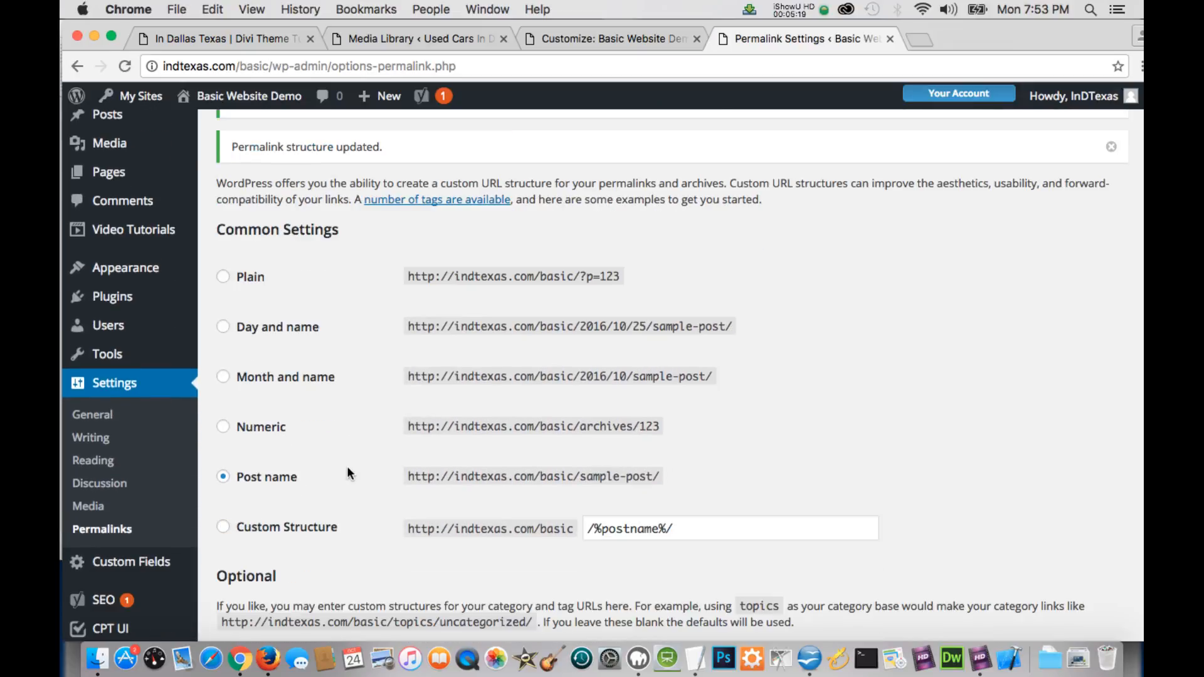
scroll(349, 472, "down", 1)
left_click(593, 37)
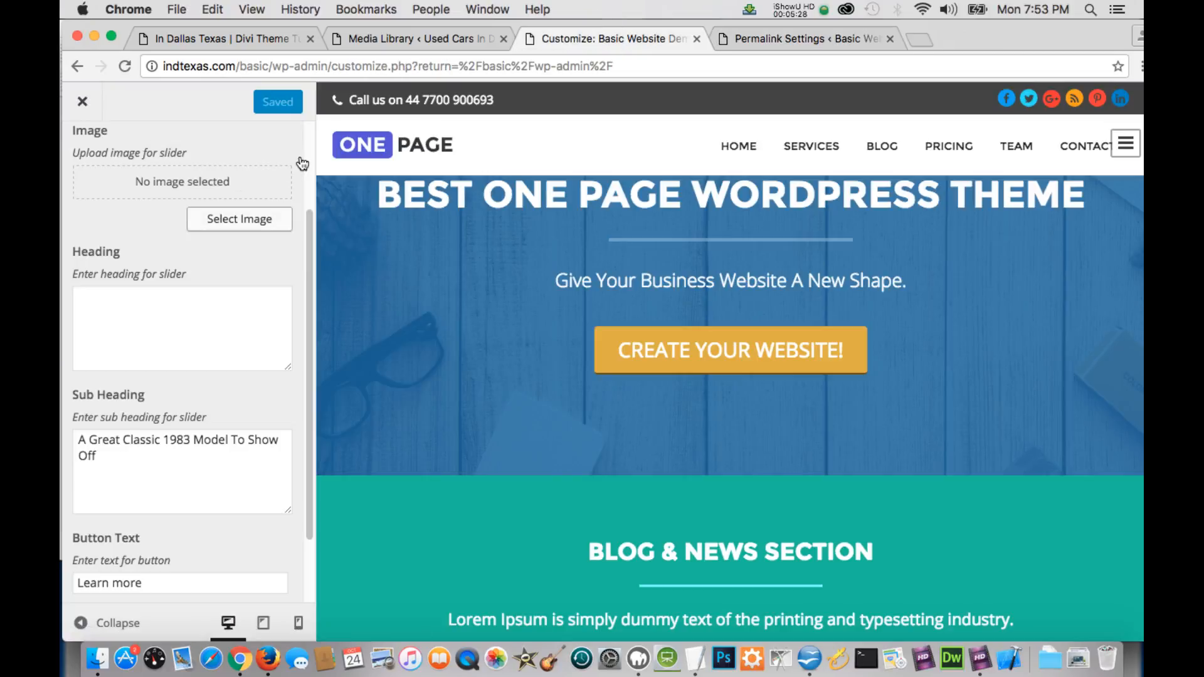
left_click(83, 103)
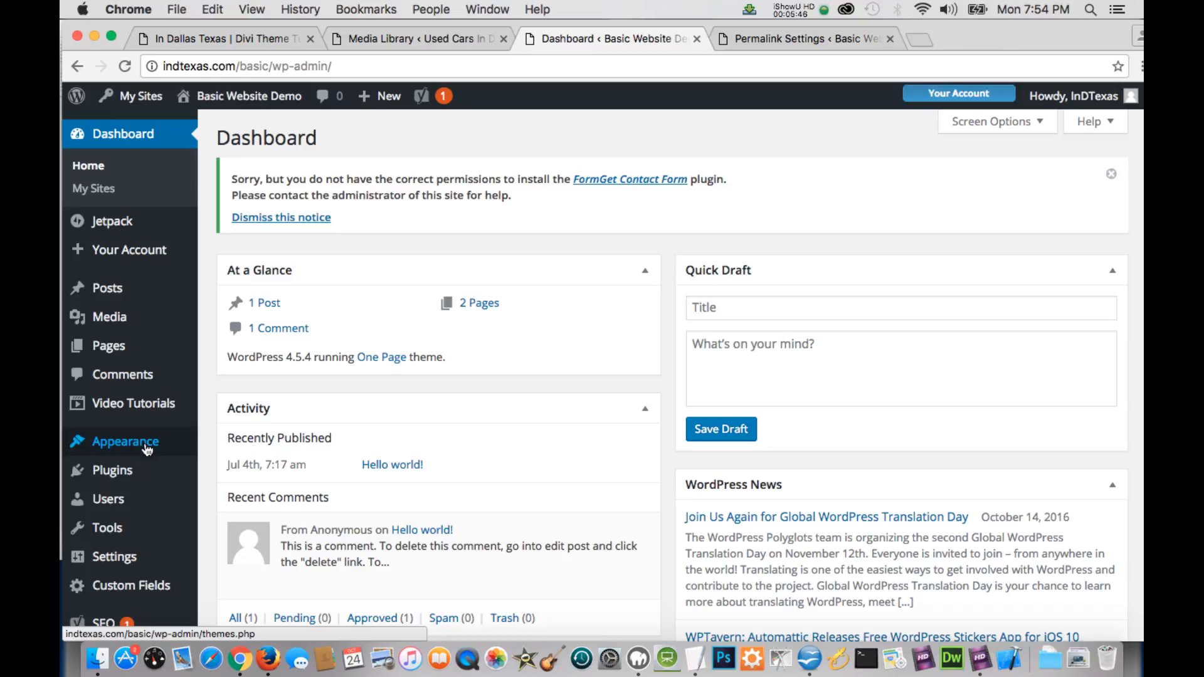
left_click(129, 447)
left_click(236, 466)
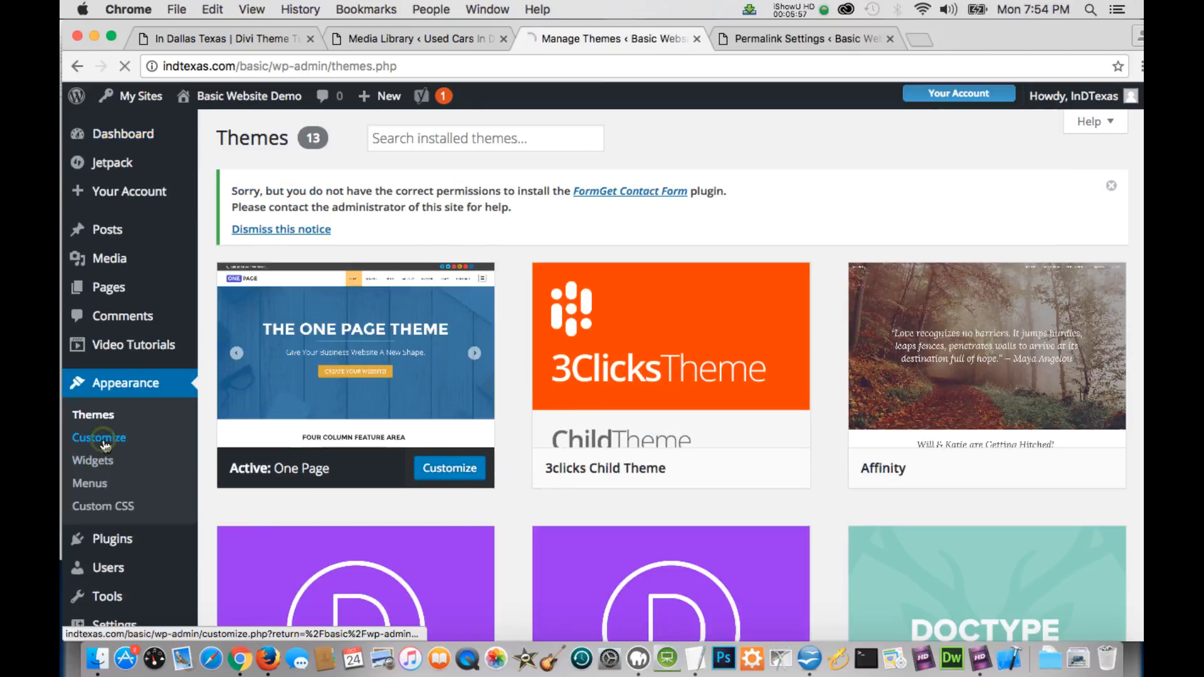
left_click(104, 442)
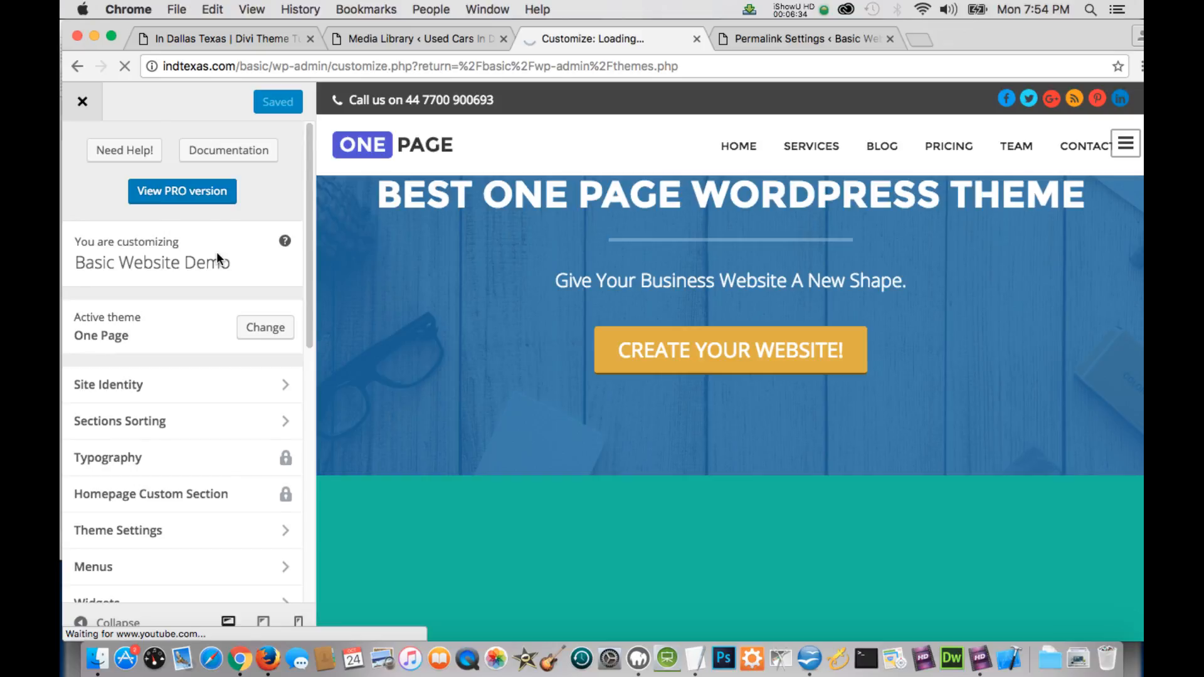
Examine the site name, active theme and list of available sections in the One Page theme's customizer.
scroll(171, 232, "down", 1)
scroll(143, 238, "down", 1)
scroll(127, 228, "up", 1)
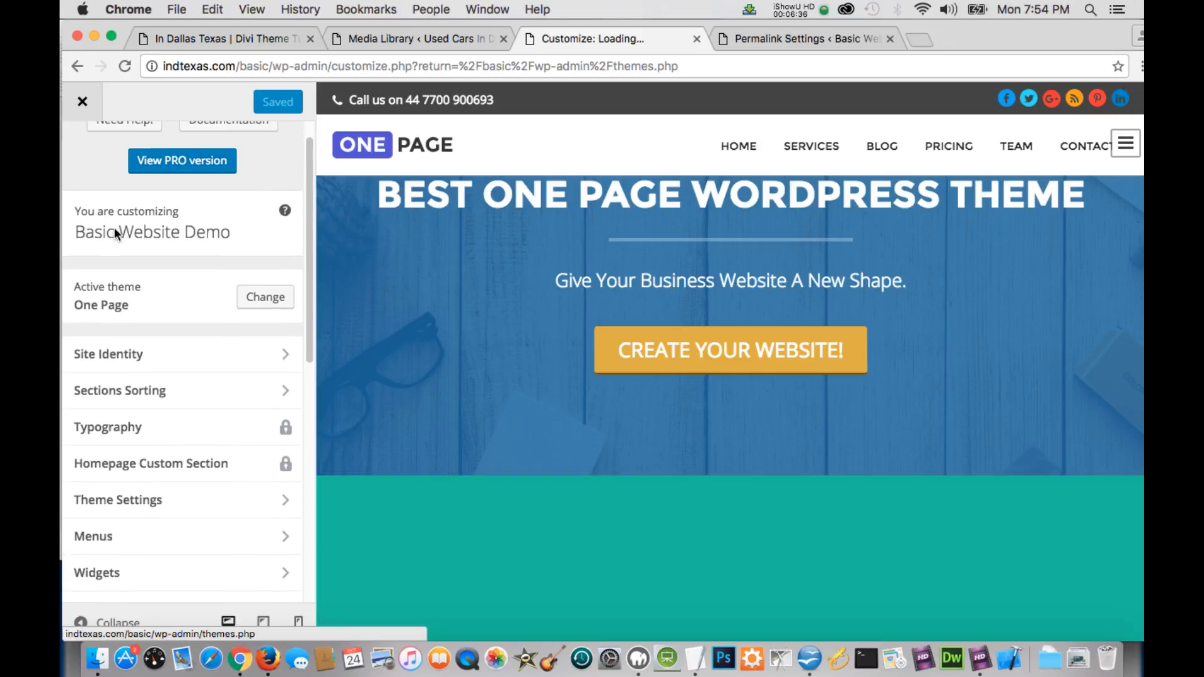
scroll(116, 230, "down", 1)
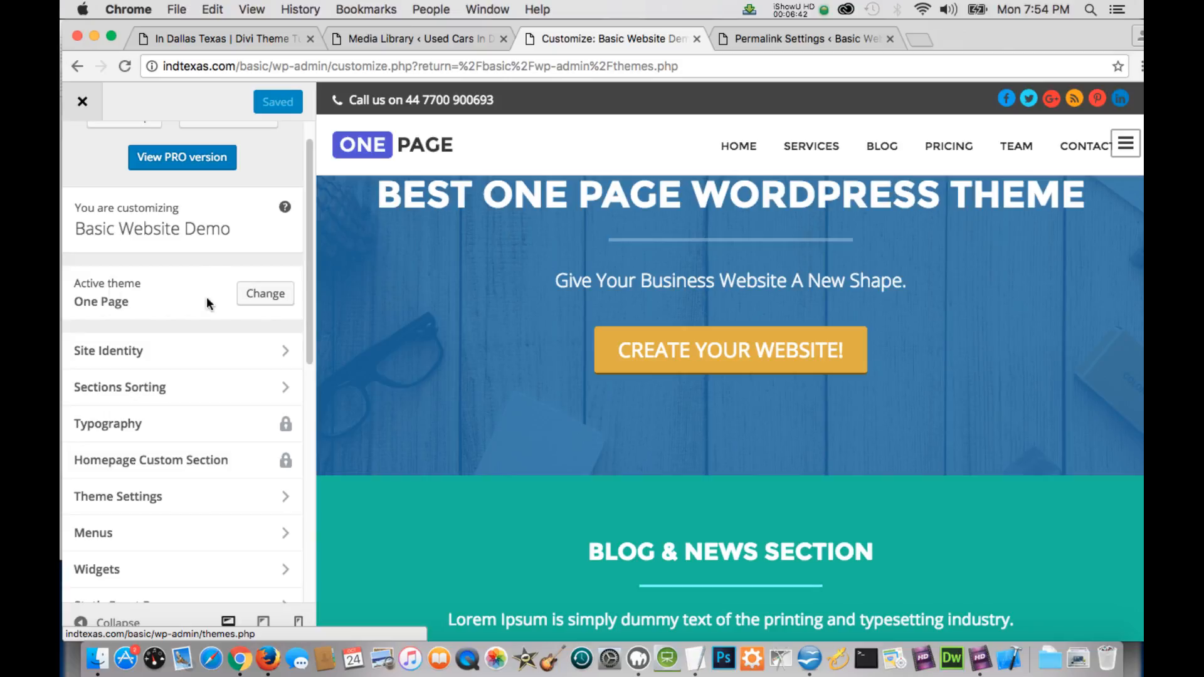
scroll(159, 300, "down", 2)
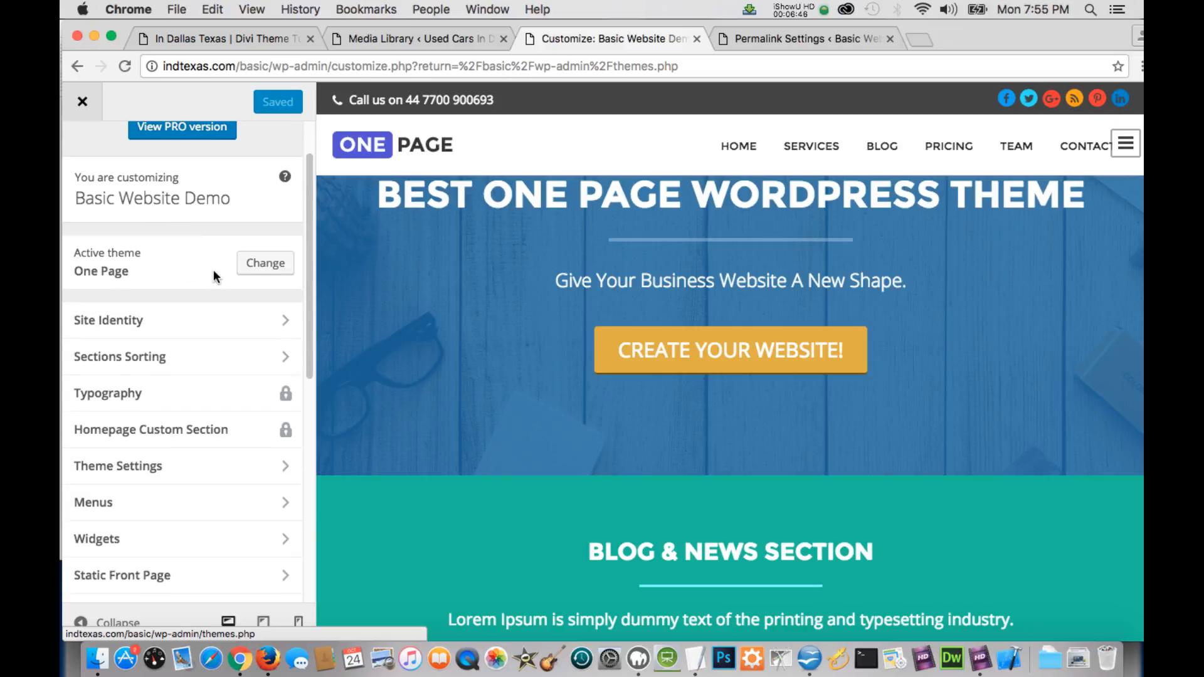
scroll(216, 264, "down", 2)
scroll(216, 248, "down", 1)
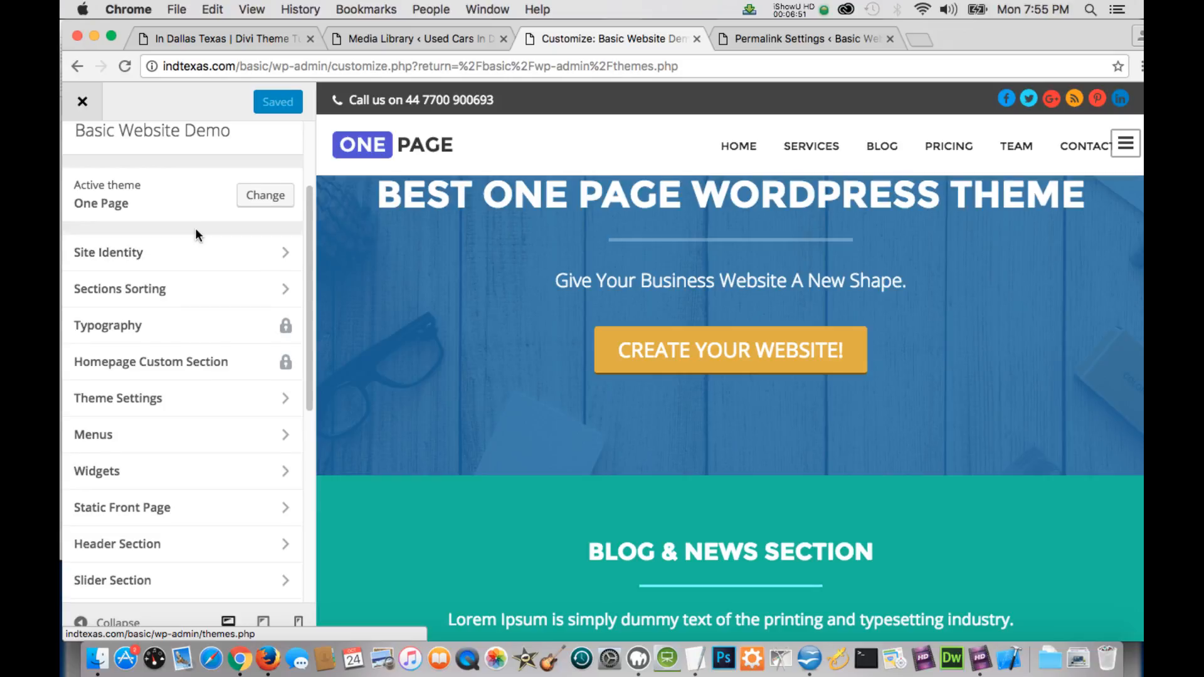
scroll(197, 239, "down", 2)
scroll(198, 238, "up", 1)
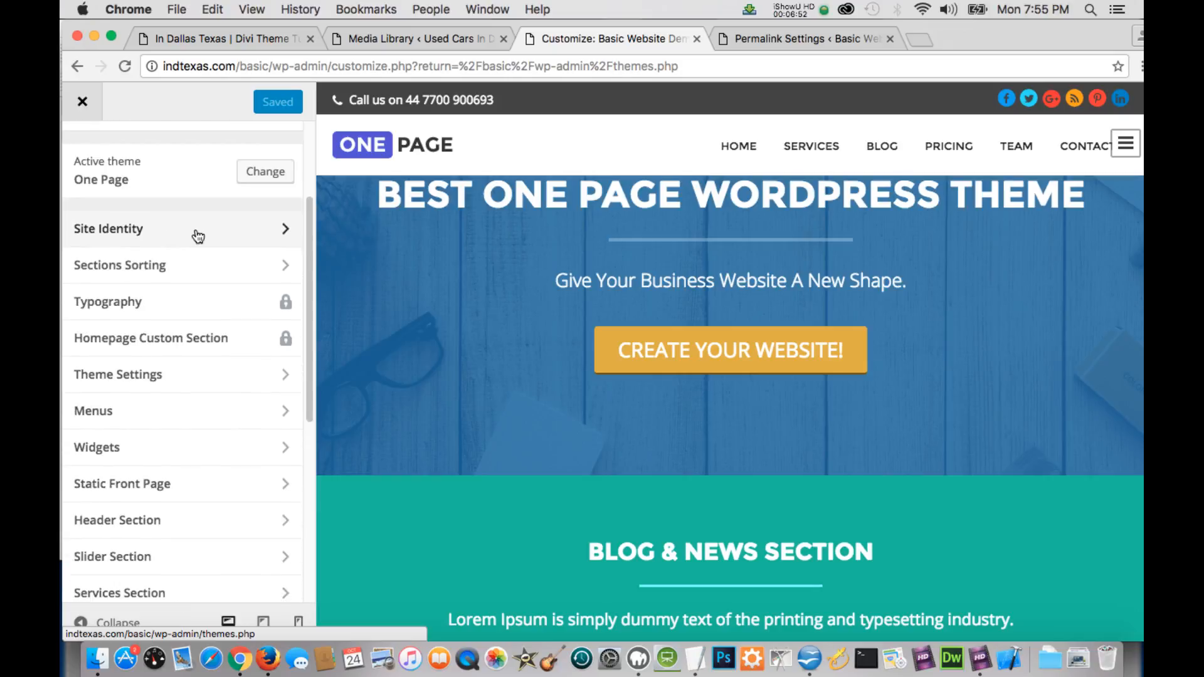
scroll(198, 236, "down", 1)
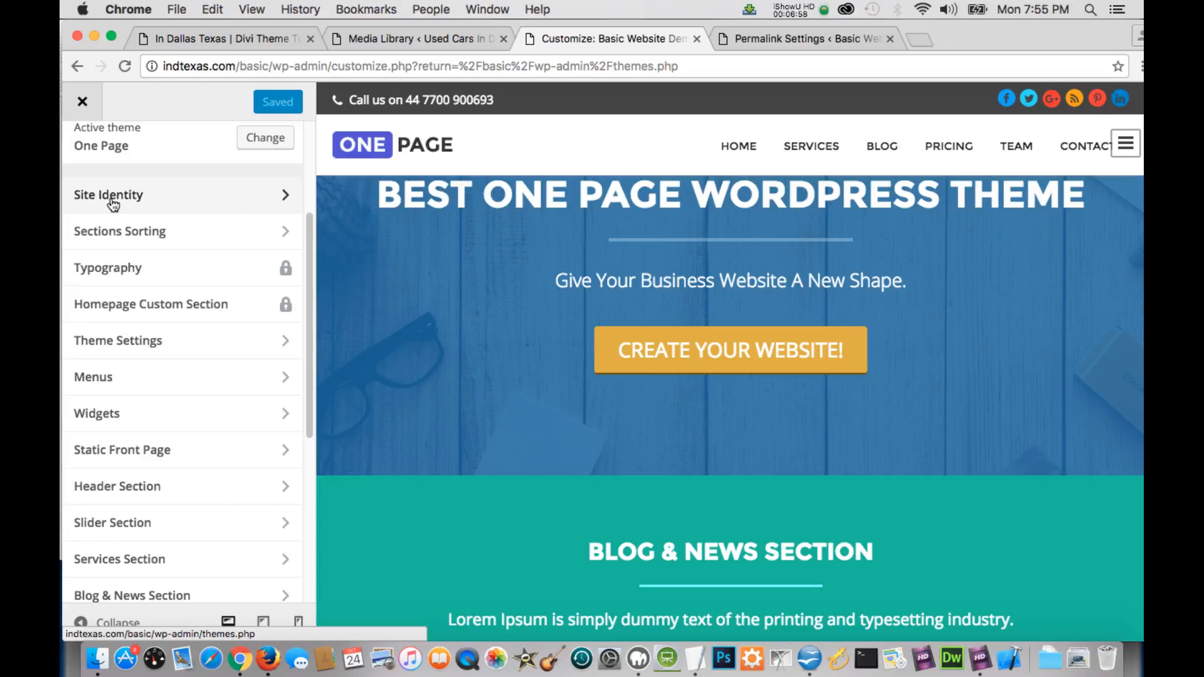
Open the Site Identity section and inspect its site title and tagline fields.
left_click(242, 201)
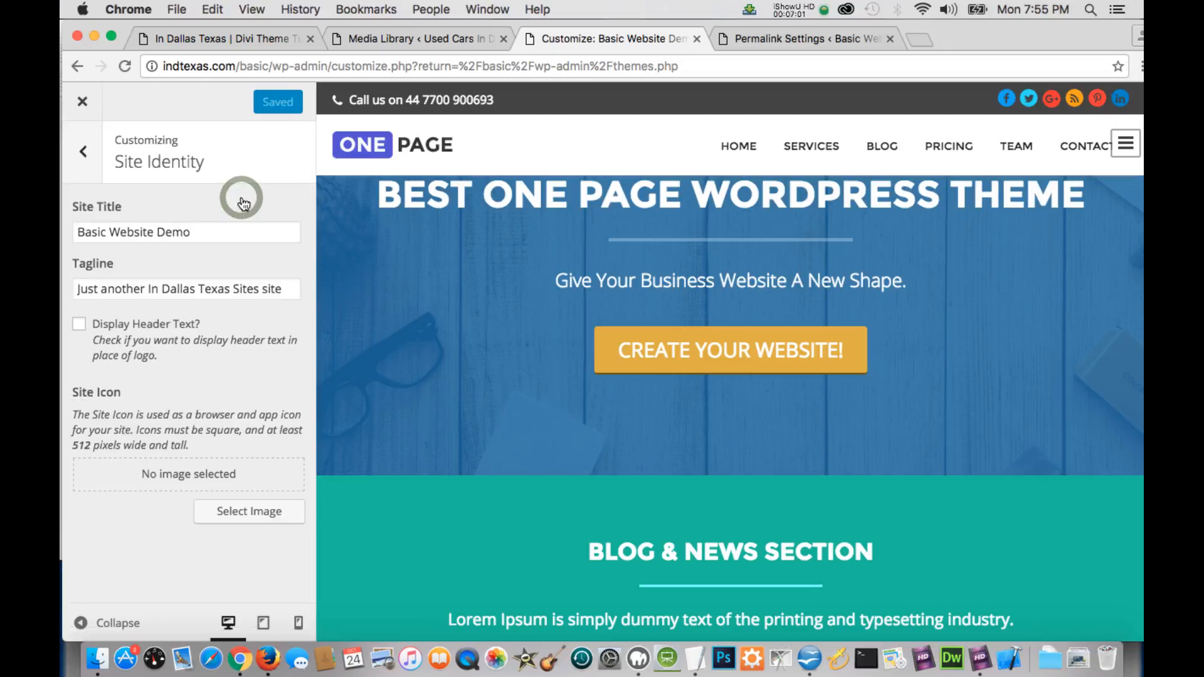
left_click(242, 197)
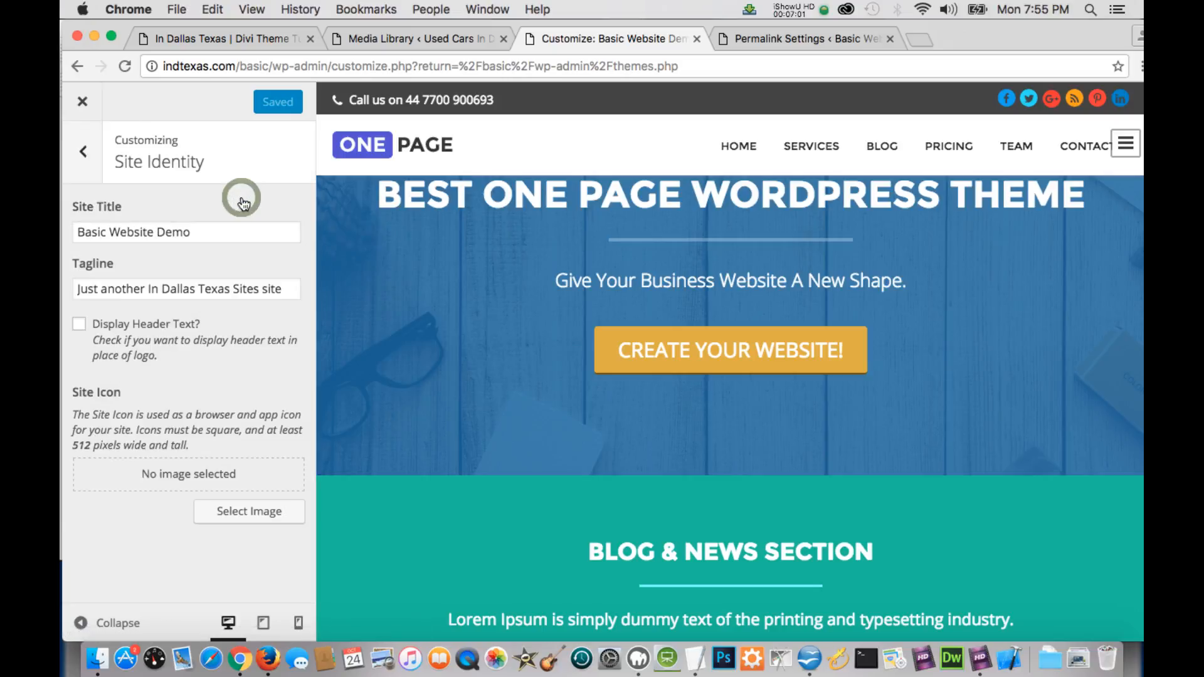
left_click(194, 232)
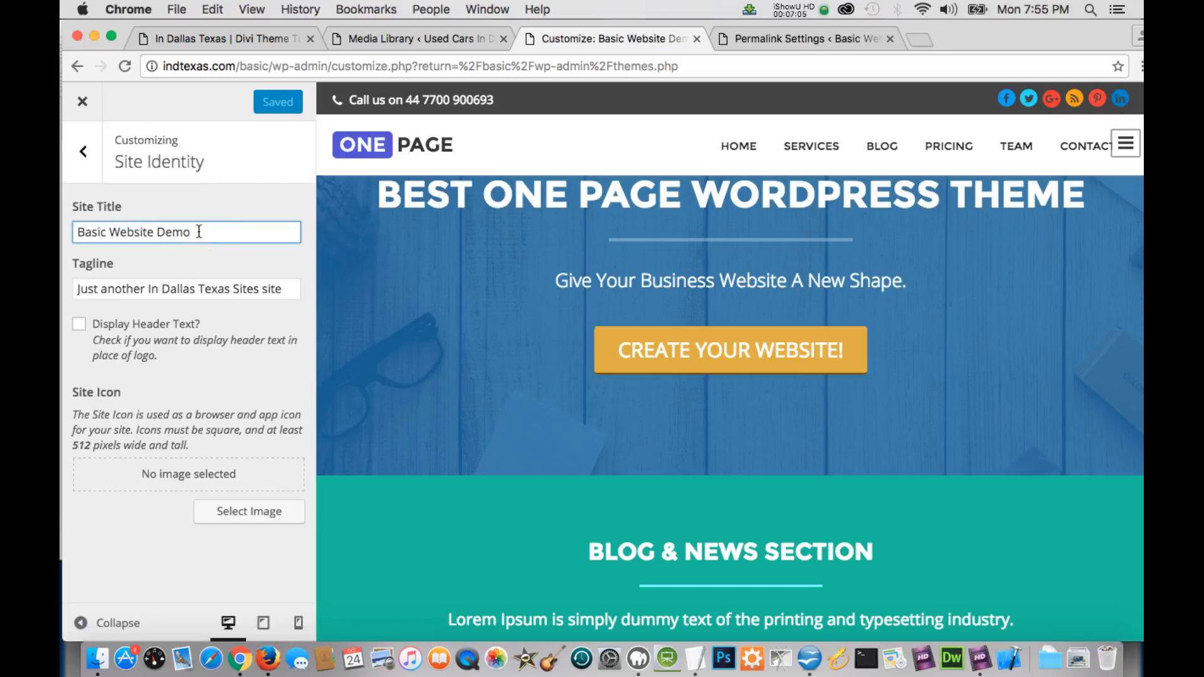
left_click(275, 290)
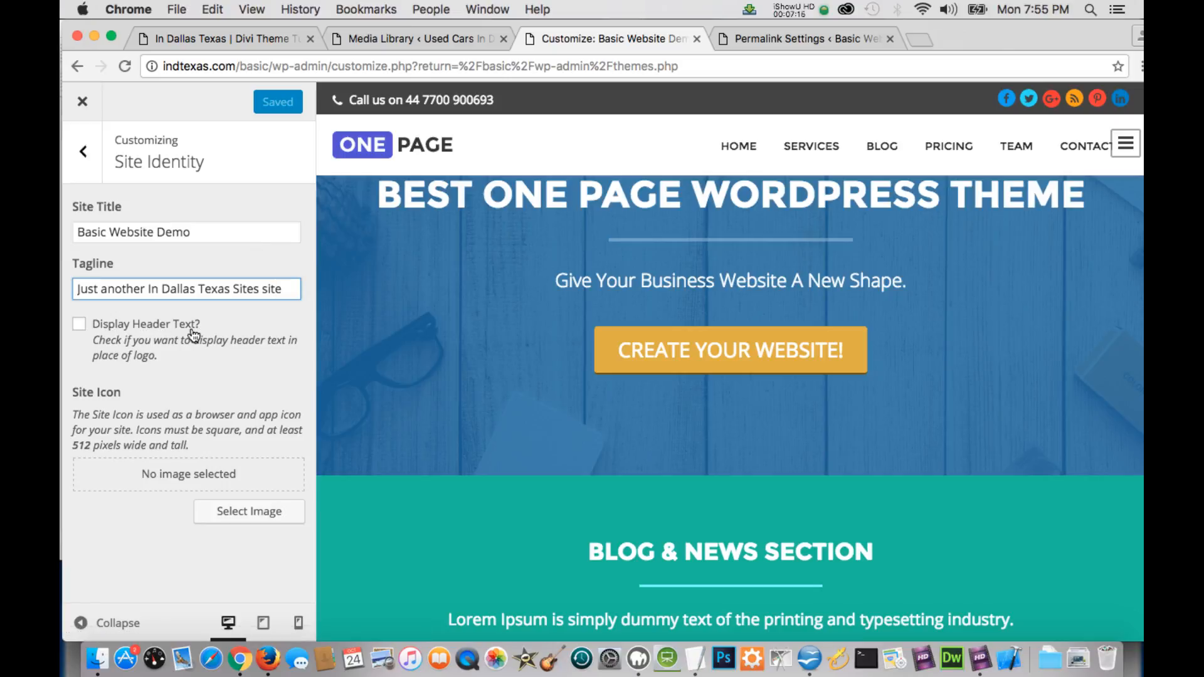
Try displaying header text in place of the logo, turn the option back off, and leave Site Identity.
left_click(78, 323)
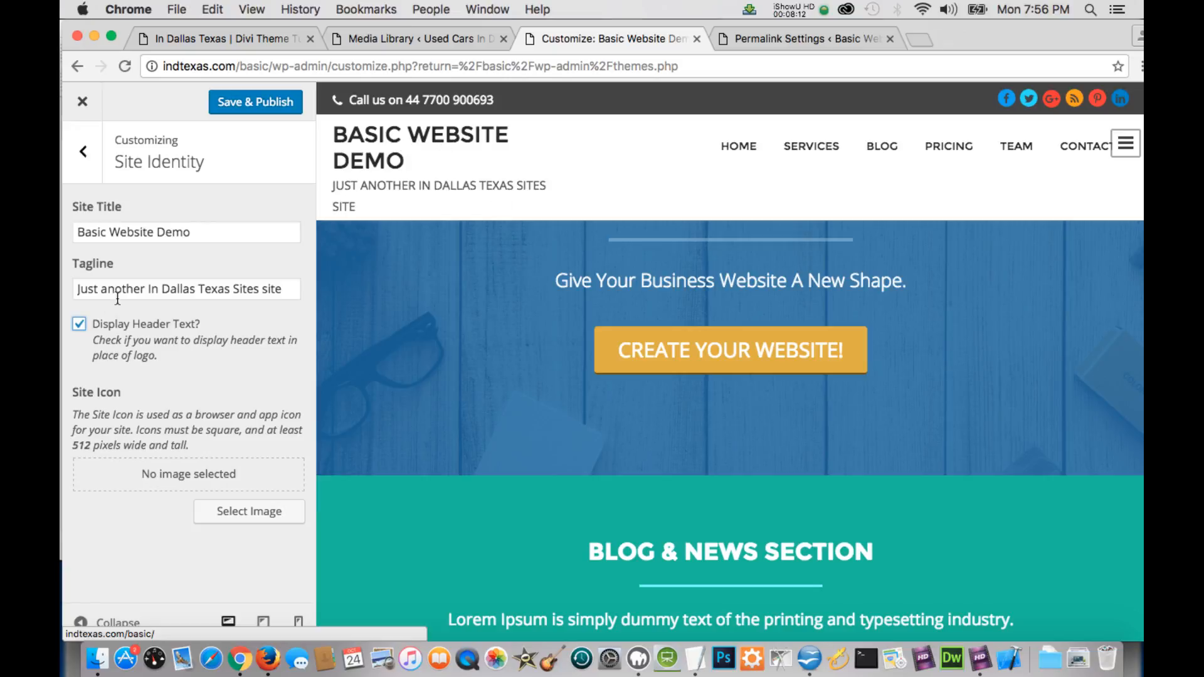
left_click(79, 322)
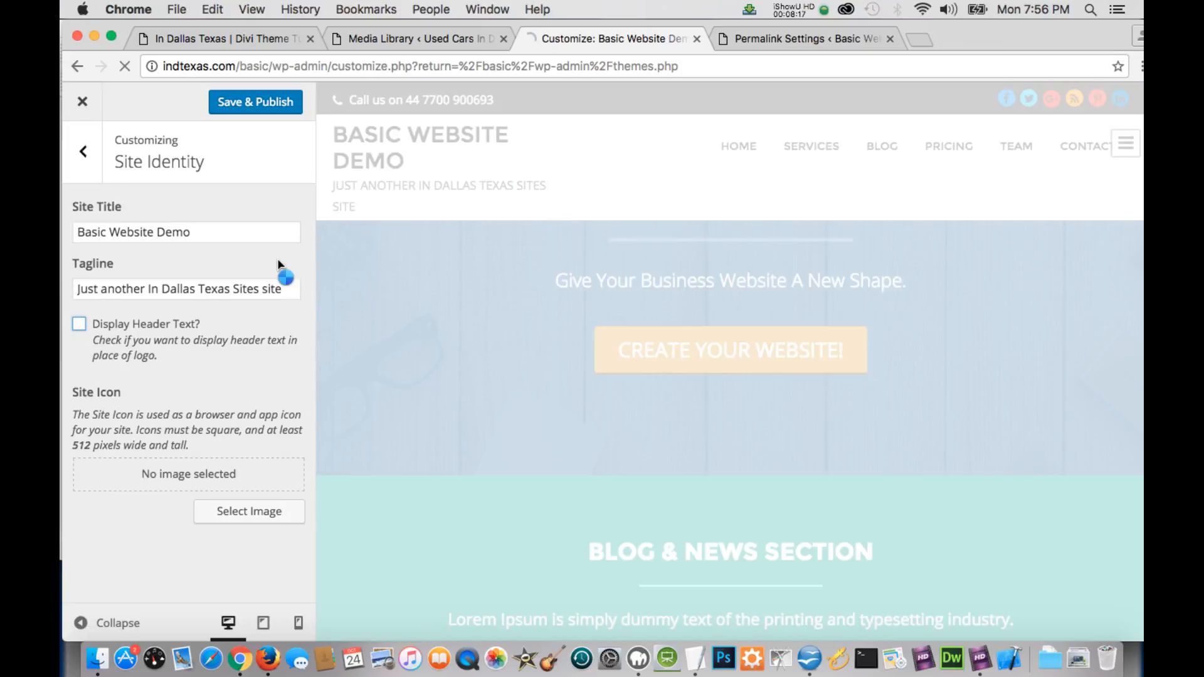
left_click(83, 155)
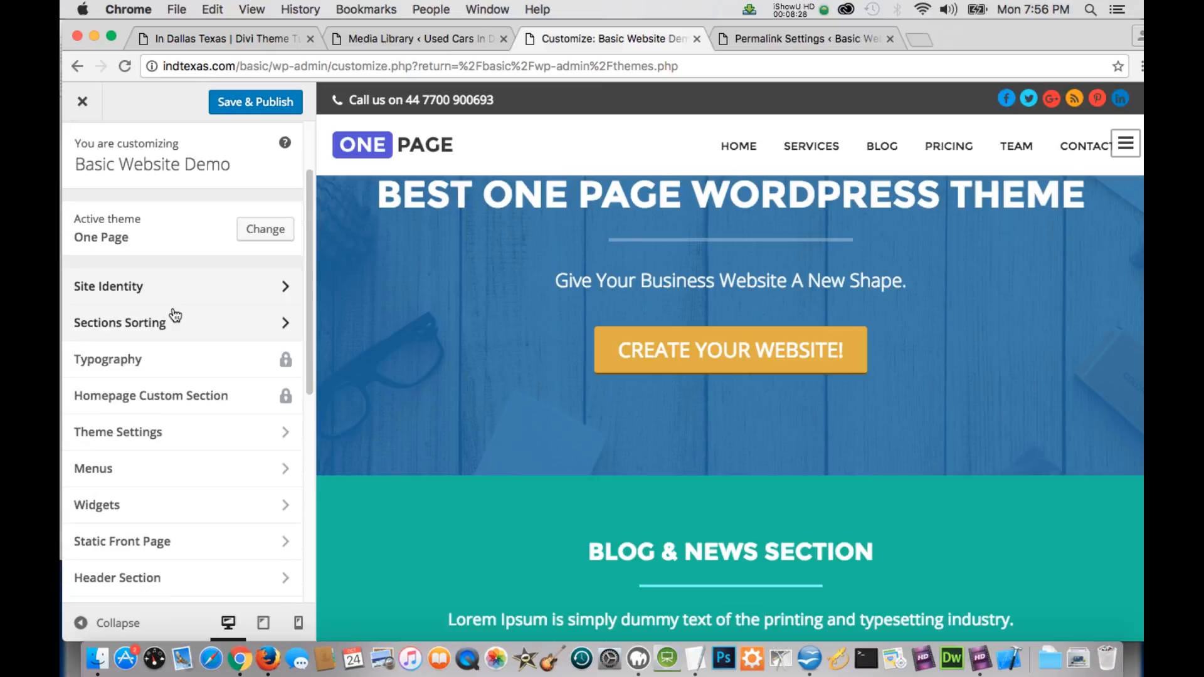
Open Sections Sorting and compare the listed section order with the homepage preview.
scroll(168, 312, "down", 2)
scroll(166, 307, "down", 2)
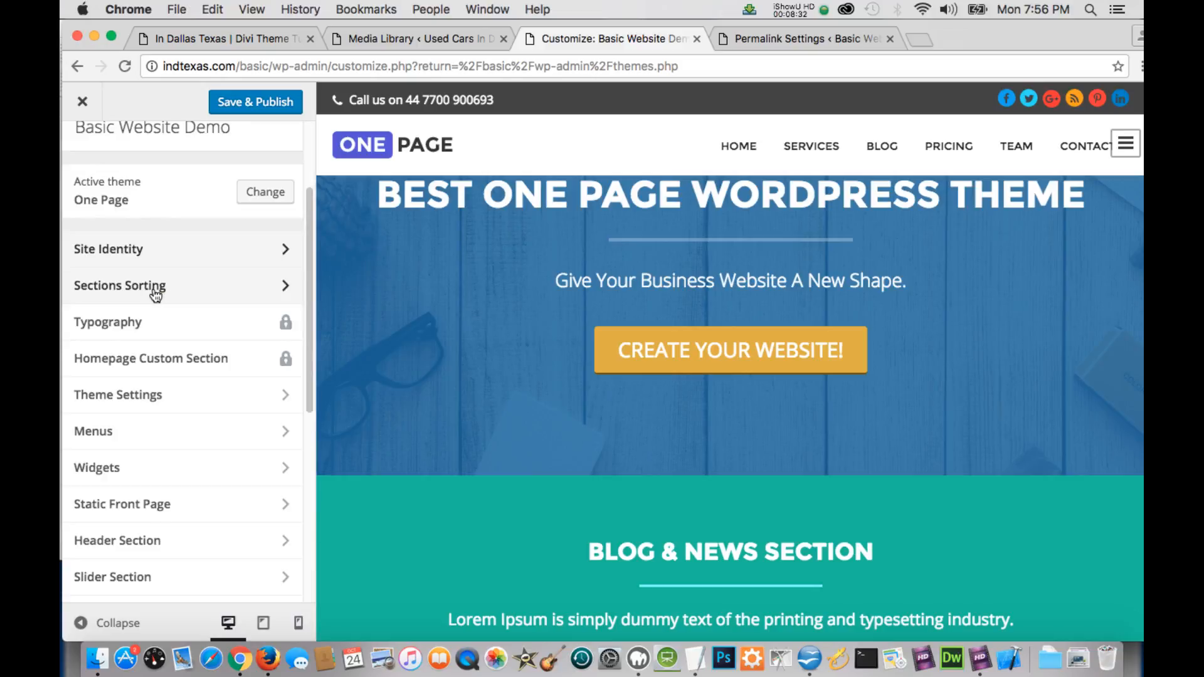
left_click(156, 290)
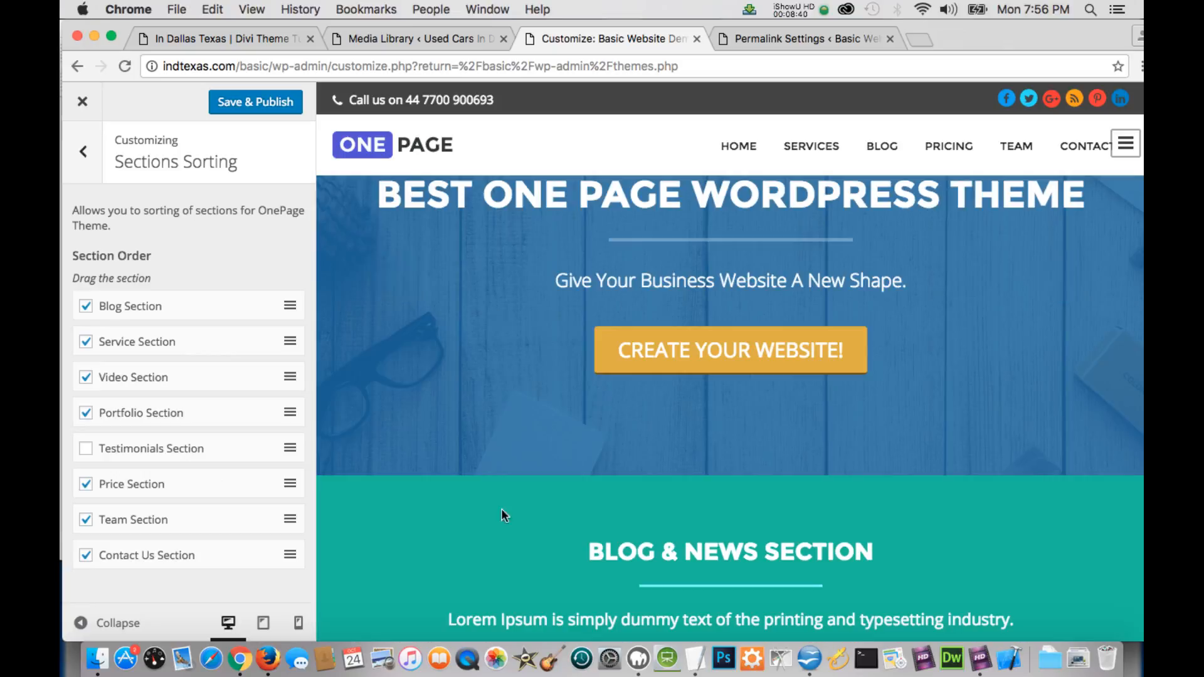
scroll(501, 517, "down", 15)
scroll(539, 419, "up", 8)
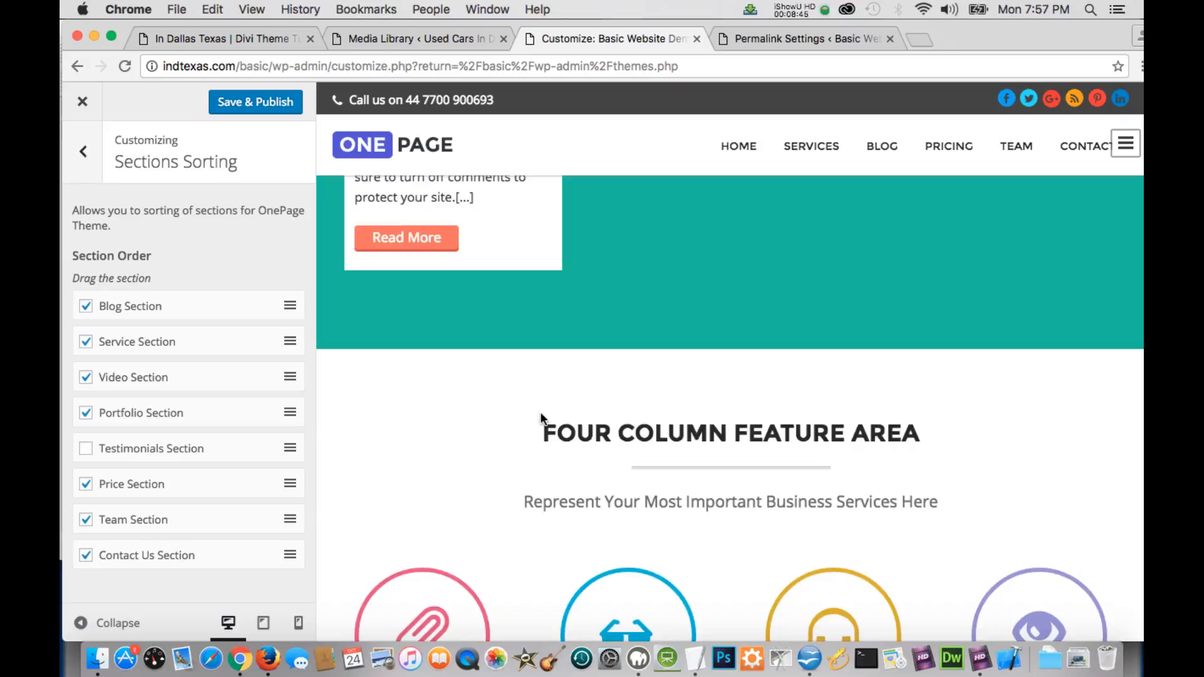
scroll(537, 420, "down", 5)
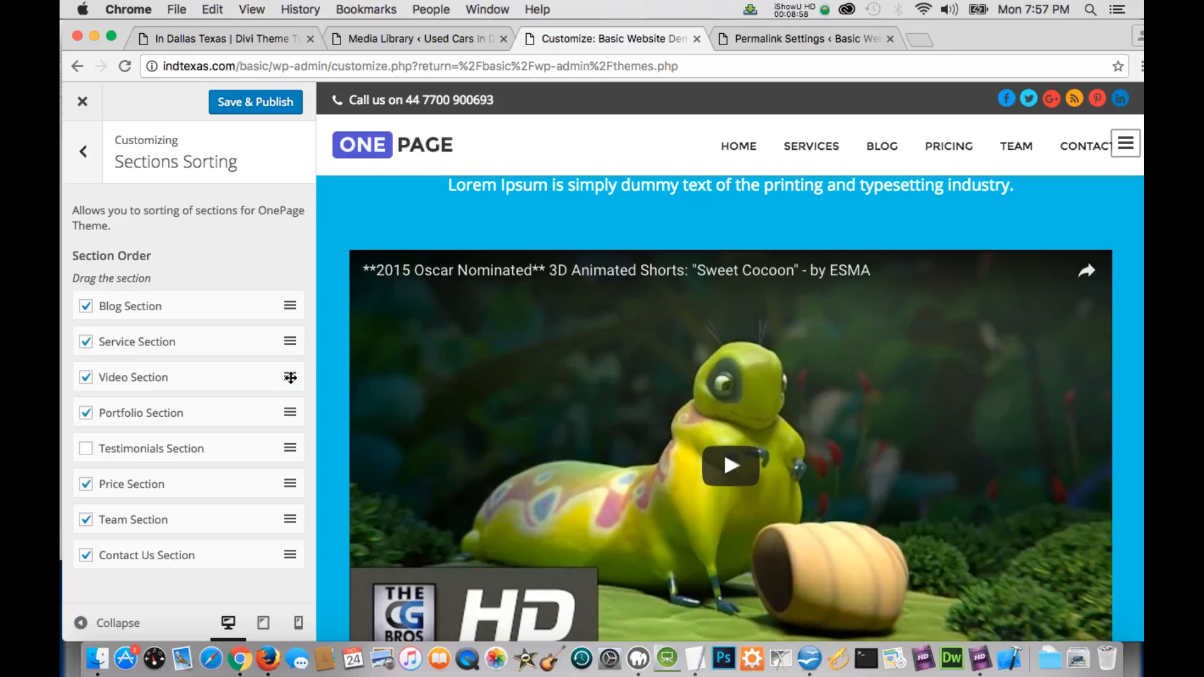
Move the Video Section to the first place in the section order and check the new arrangement in the preview.
left_click_drag(290, 377, 302, 311)
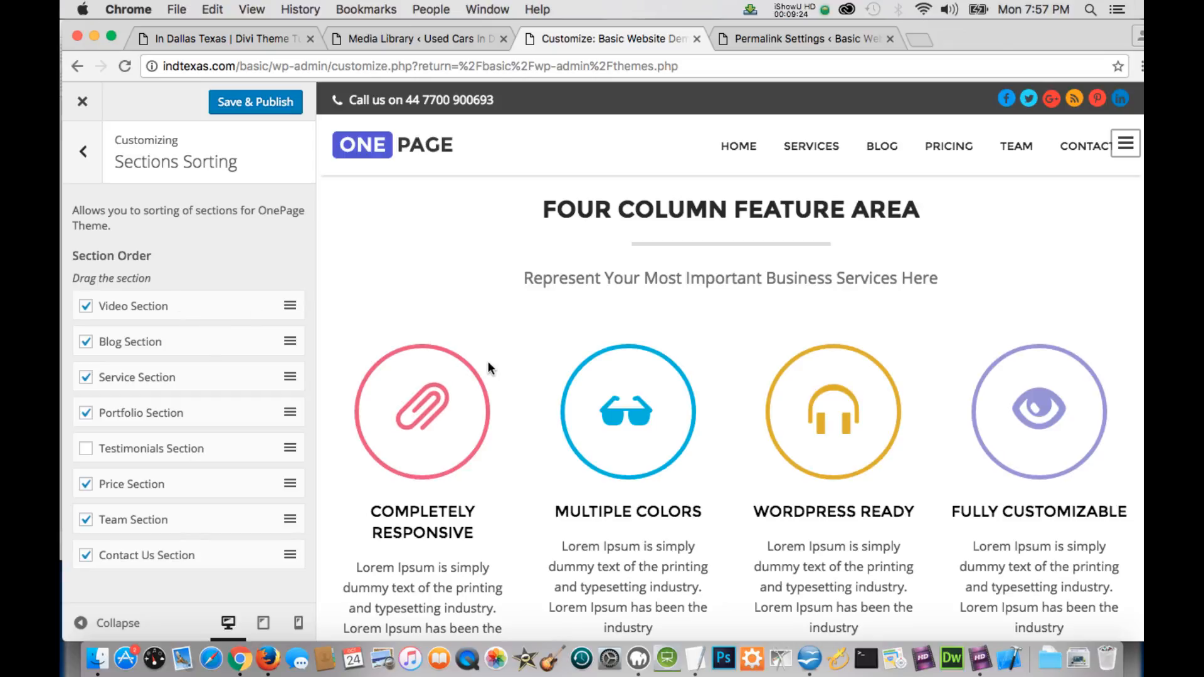
scroll(488, 361, "up", 15)
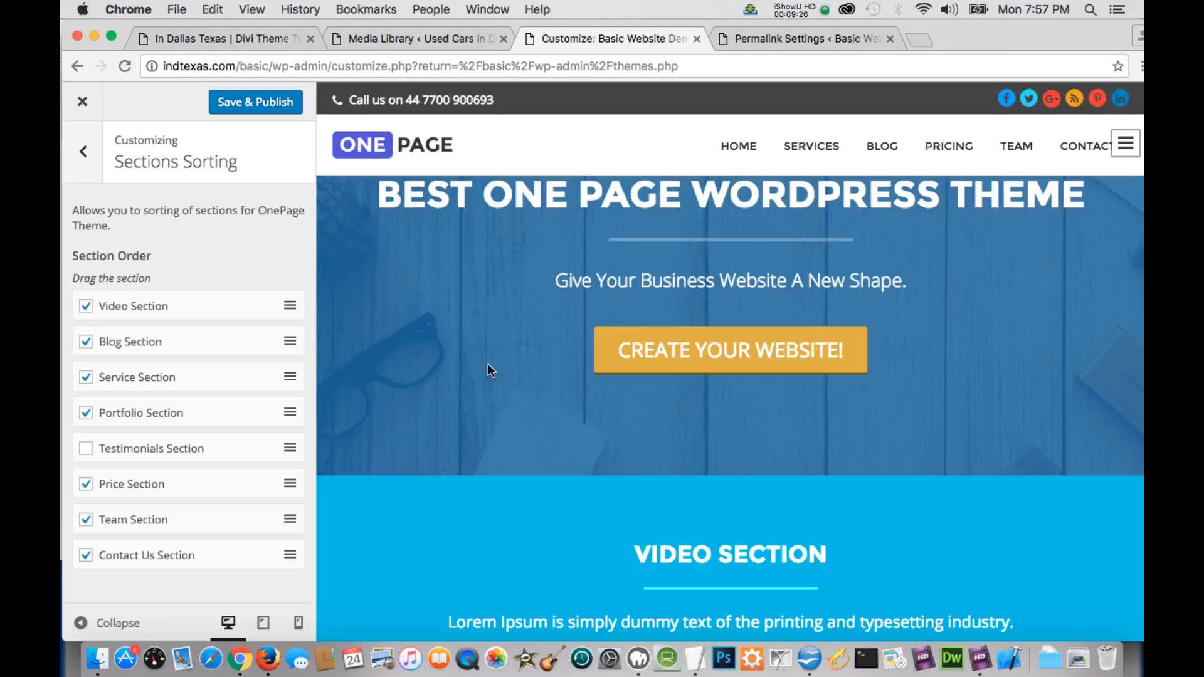
scroll(495, 351, "down", 3)
scroll(500, 347, "down", 15)
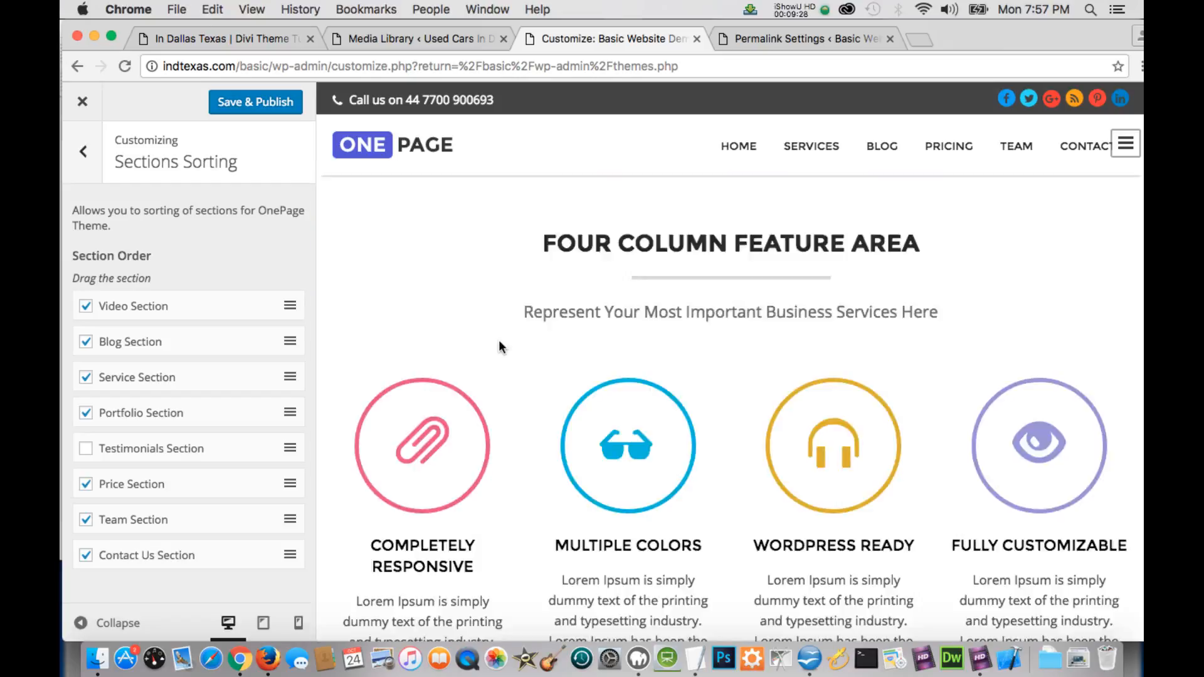
scroll(500, 346, "up", 15)
scroll(687, 594, "down", 2)
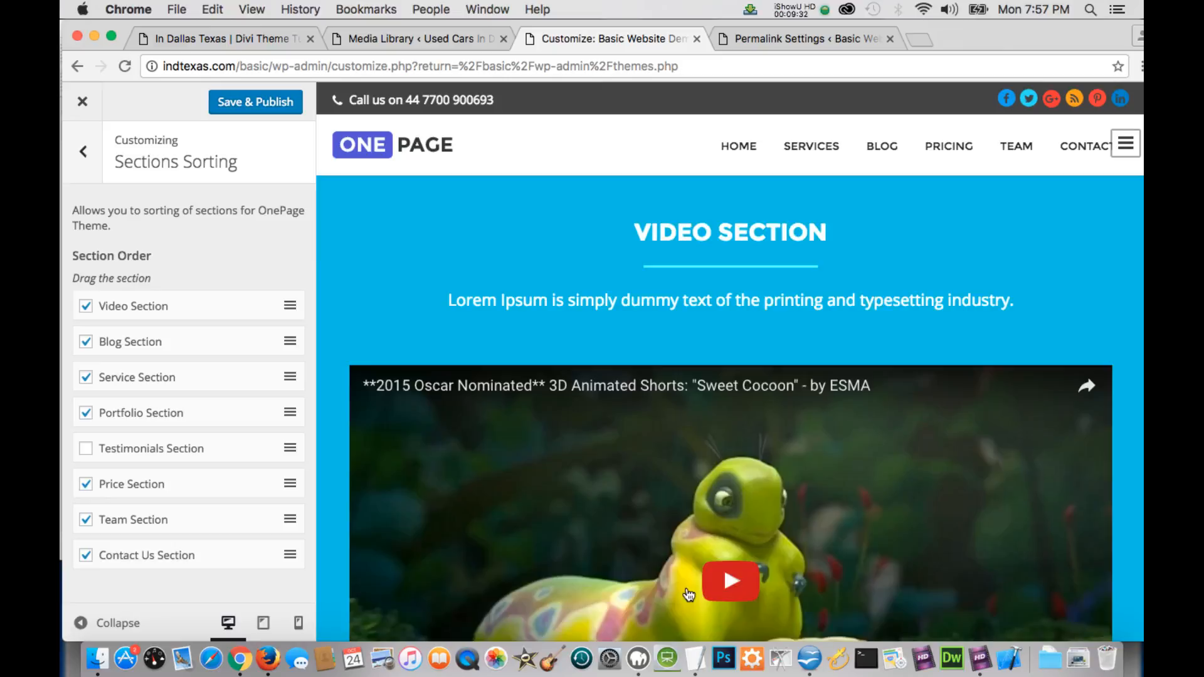
scroll(689, 594, "down", 2)
scroll(688, 594, "up", 2)
scroll(689, 594, "down", 3)
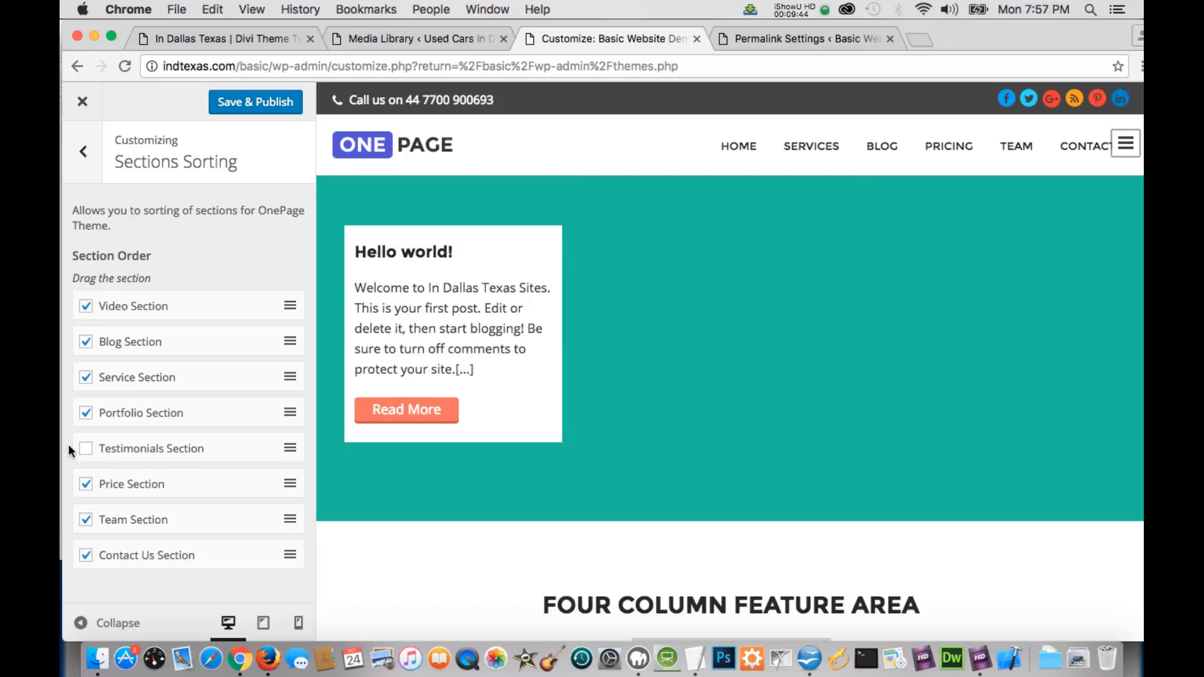
Enable the Testimonials Section in the section order and return to the main customizer list.
left_click(85, 453)
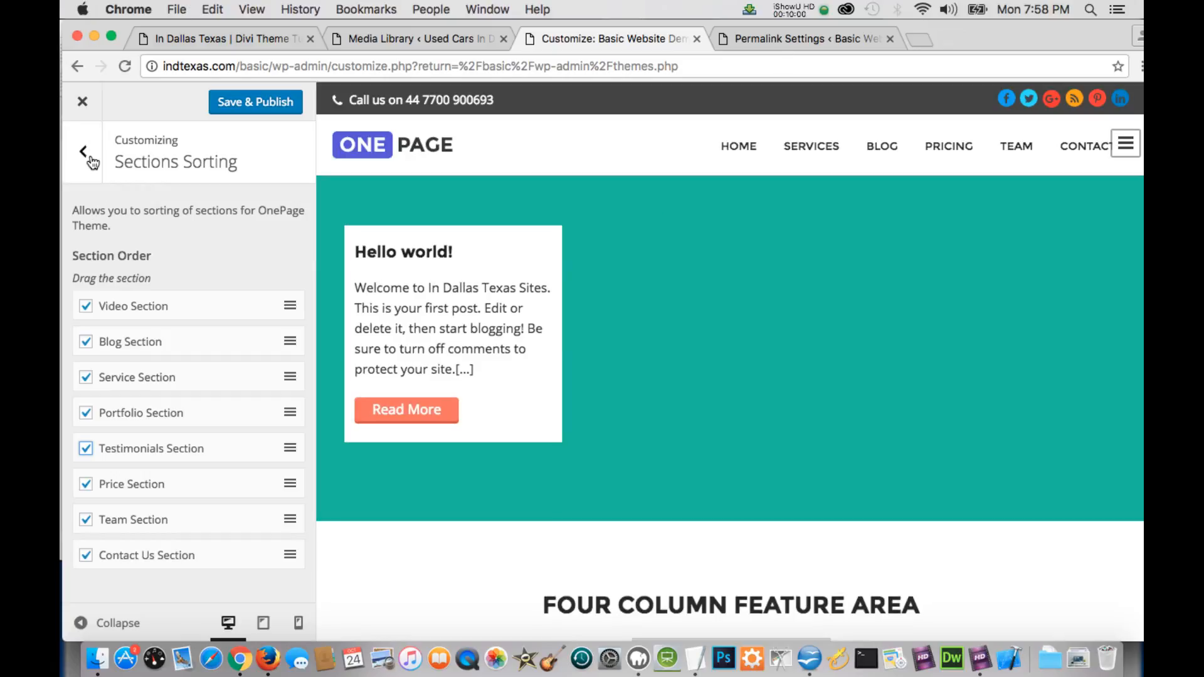
left_click(83, 153)
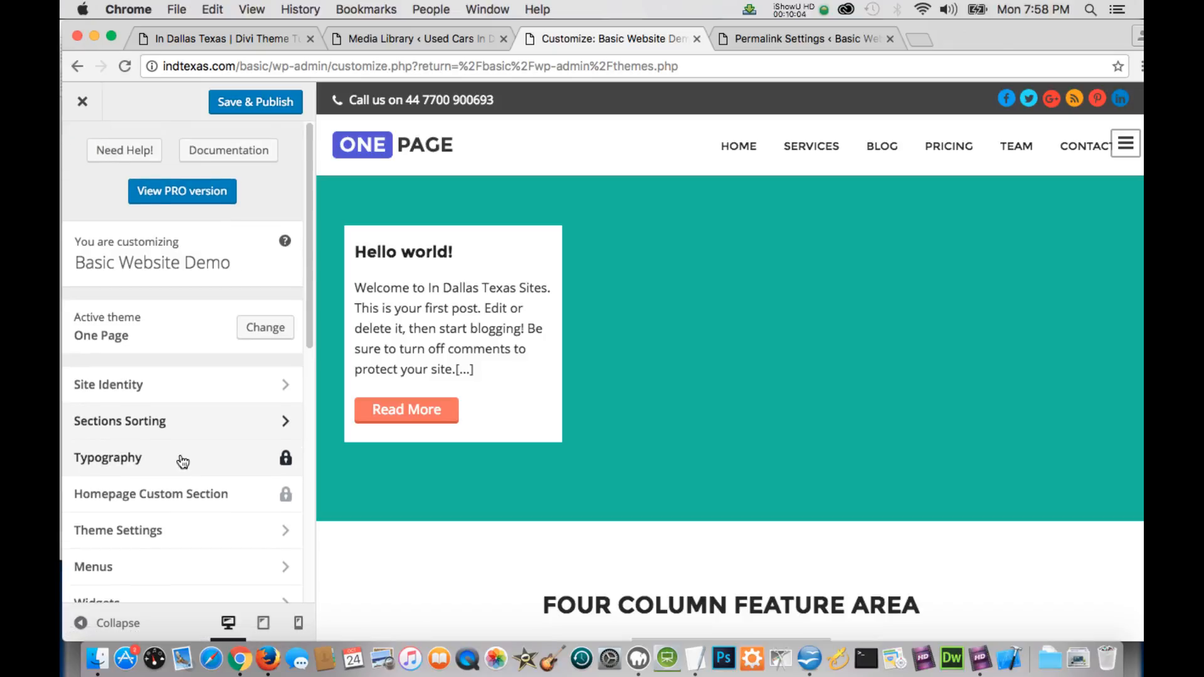
Look over the Typography, Homepage Custom Section and Theme Settings entries, and open the Menus section.
scroll(183, 462, "down", 1)
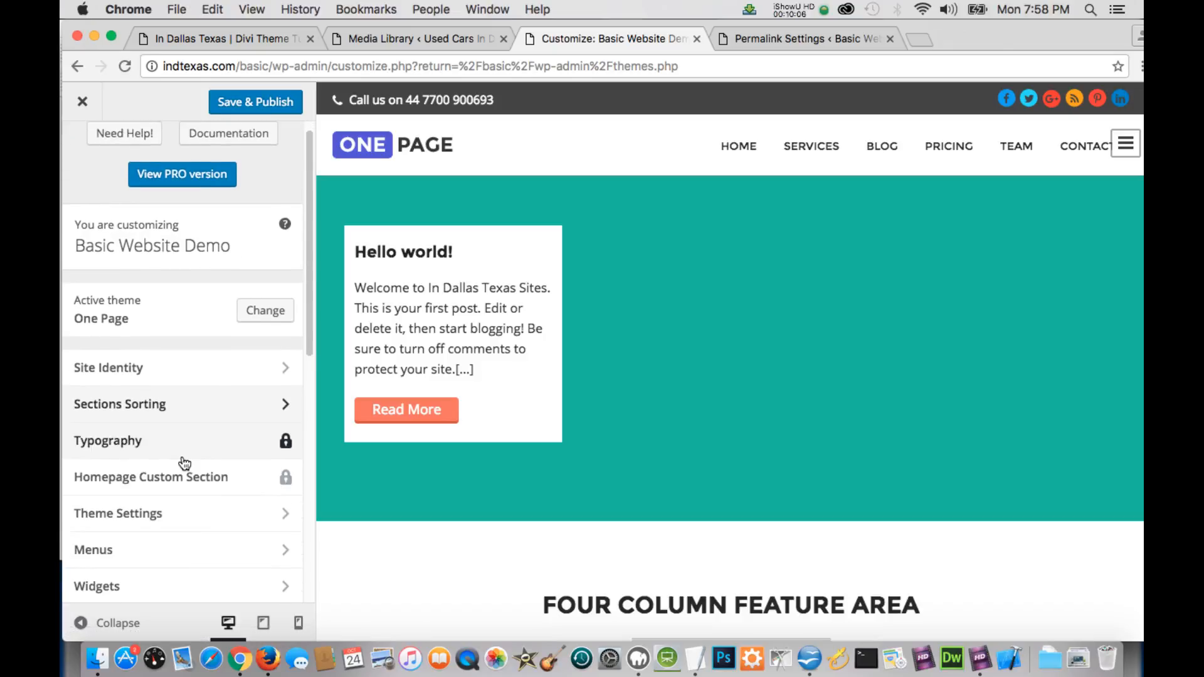
scroll(185, 464, "down", 3)
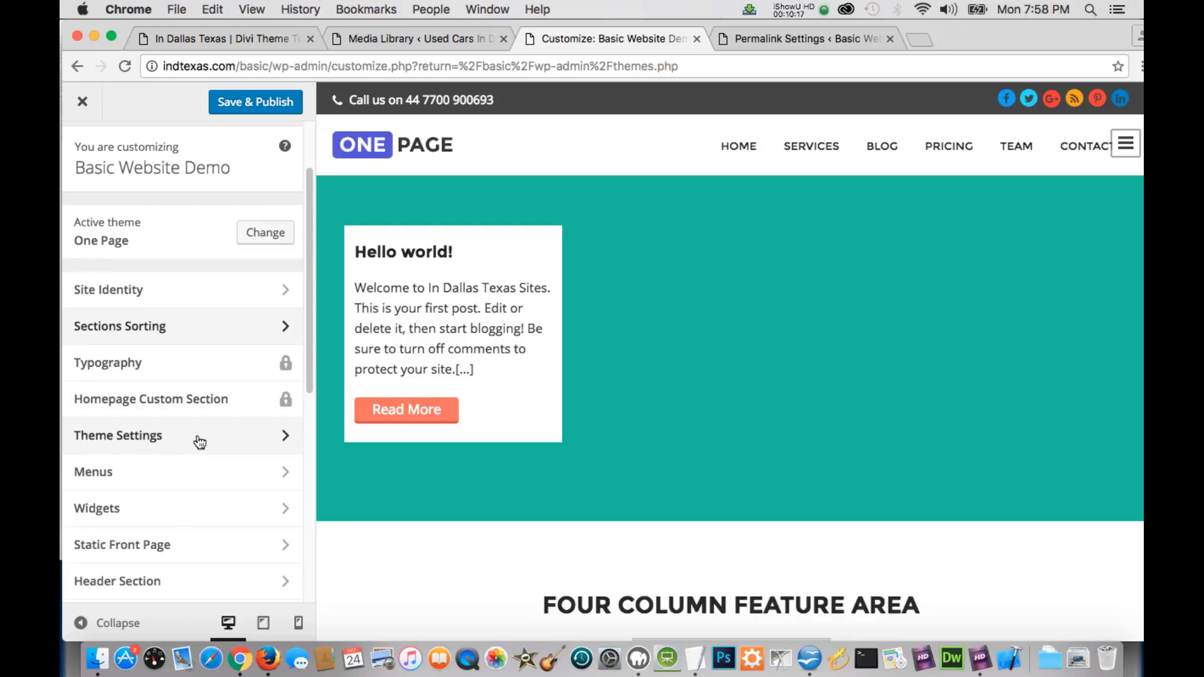
scroll(201, 443, "down", 1)
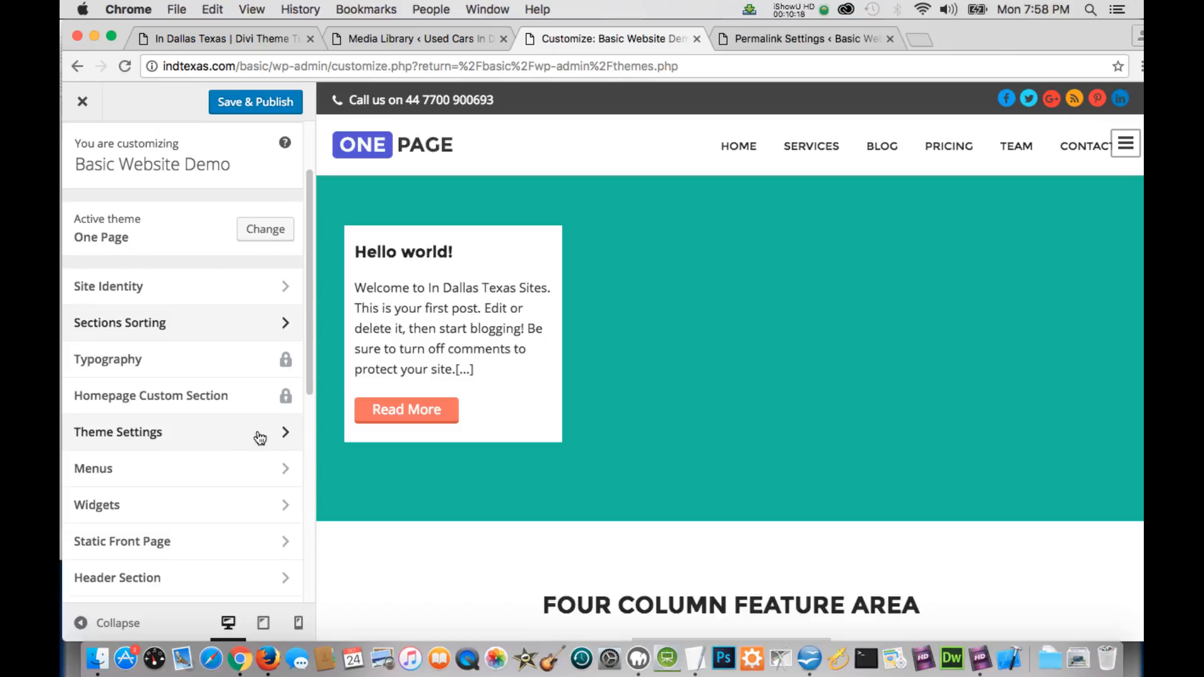
scroll(256, 437, "down", 2)
scroll(259, 439, "down", 2)
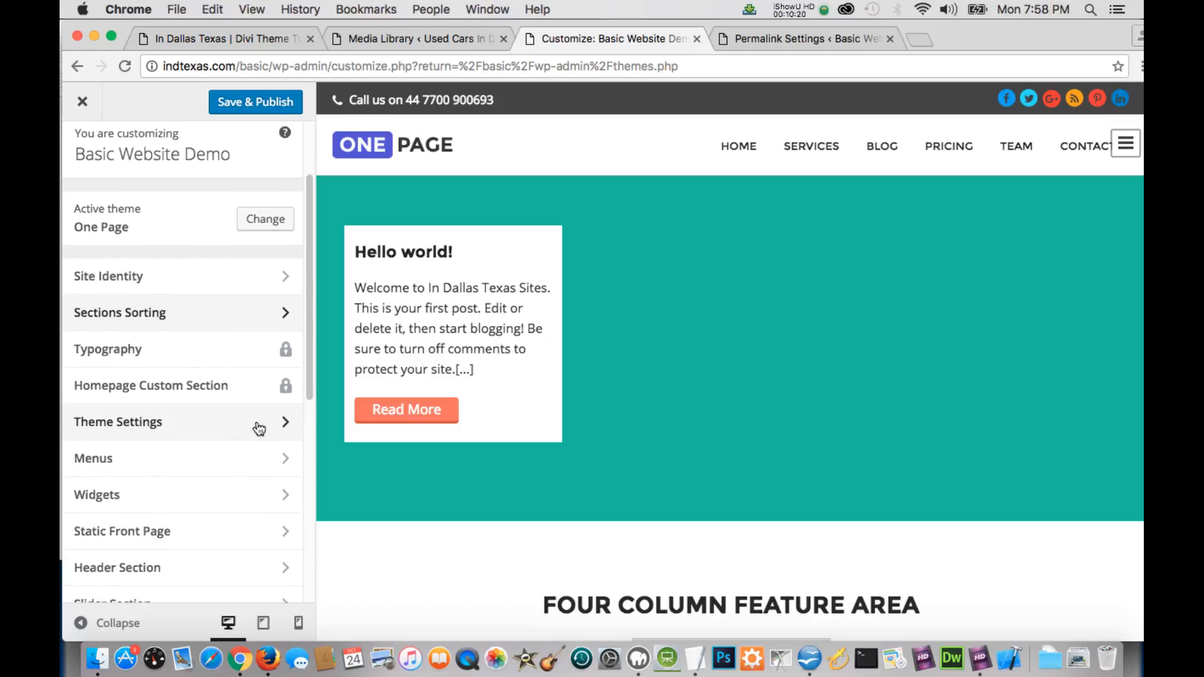
scroll(261, 423, "down", 2)
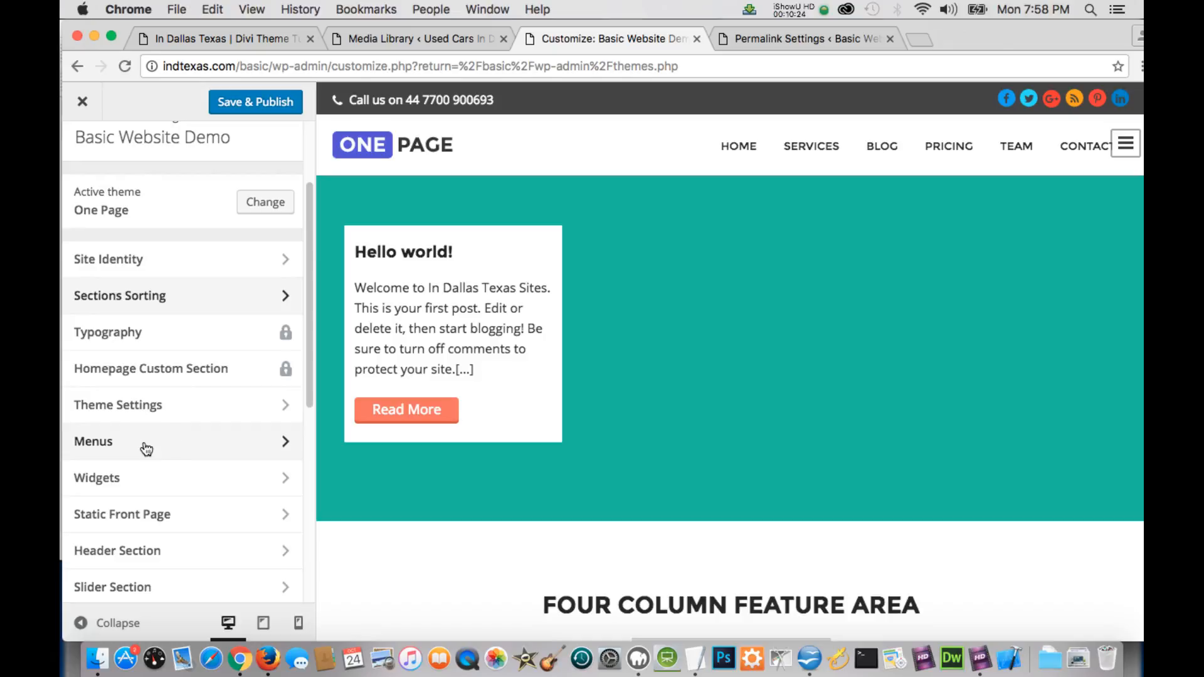
left_click(236, 449)
left_click(233, 447)
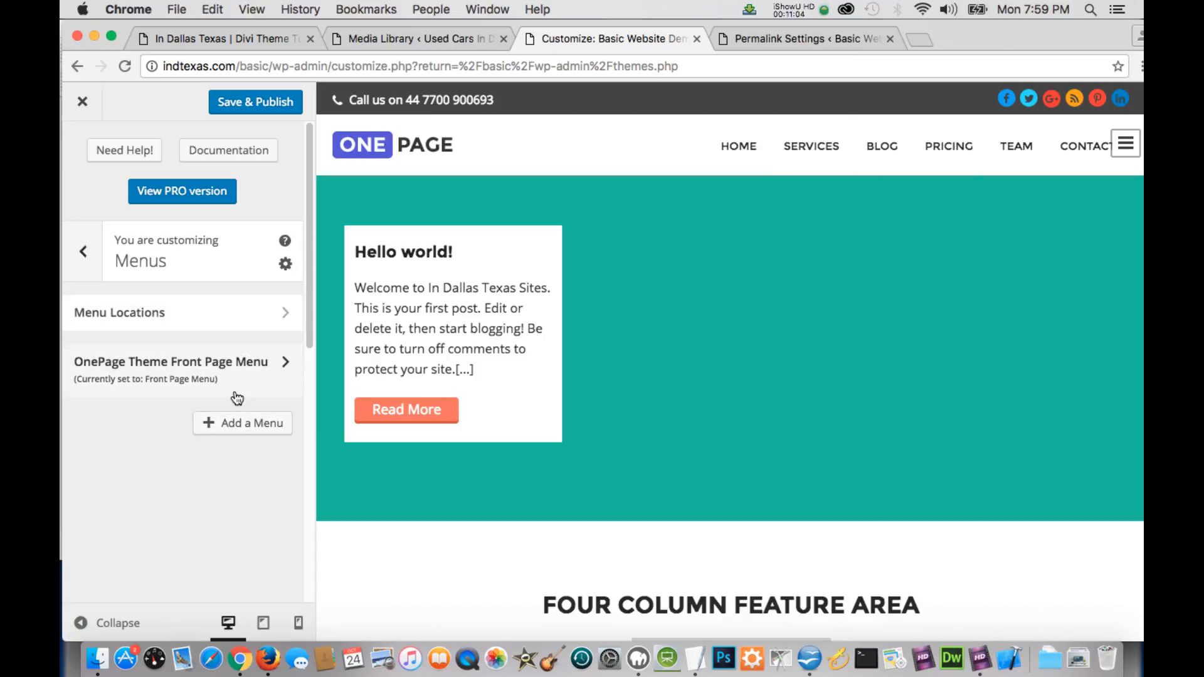
Return from Menus to the main customizer list and open the Header Section.
left_click(87, 253)
scroll(194, 449, "down", 2)
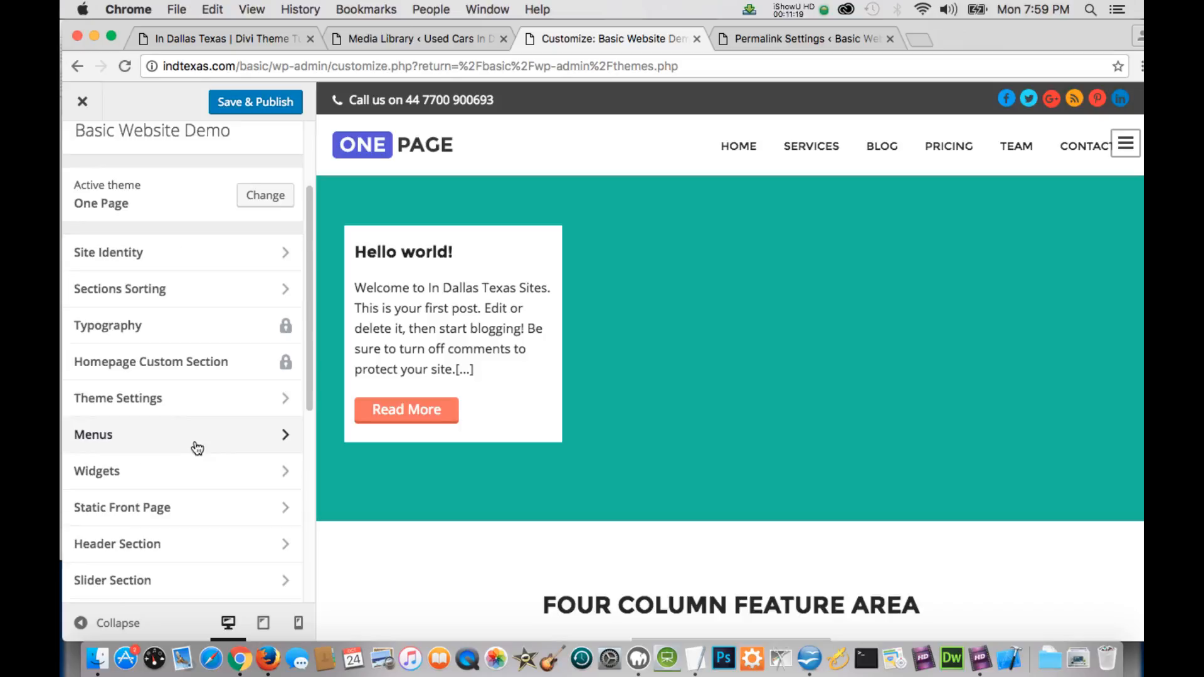
scroll(198, 473, "down", 1)
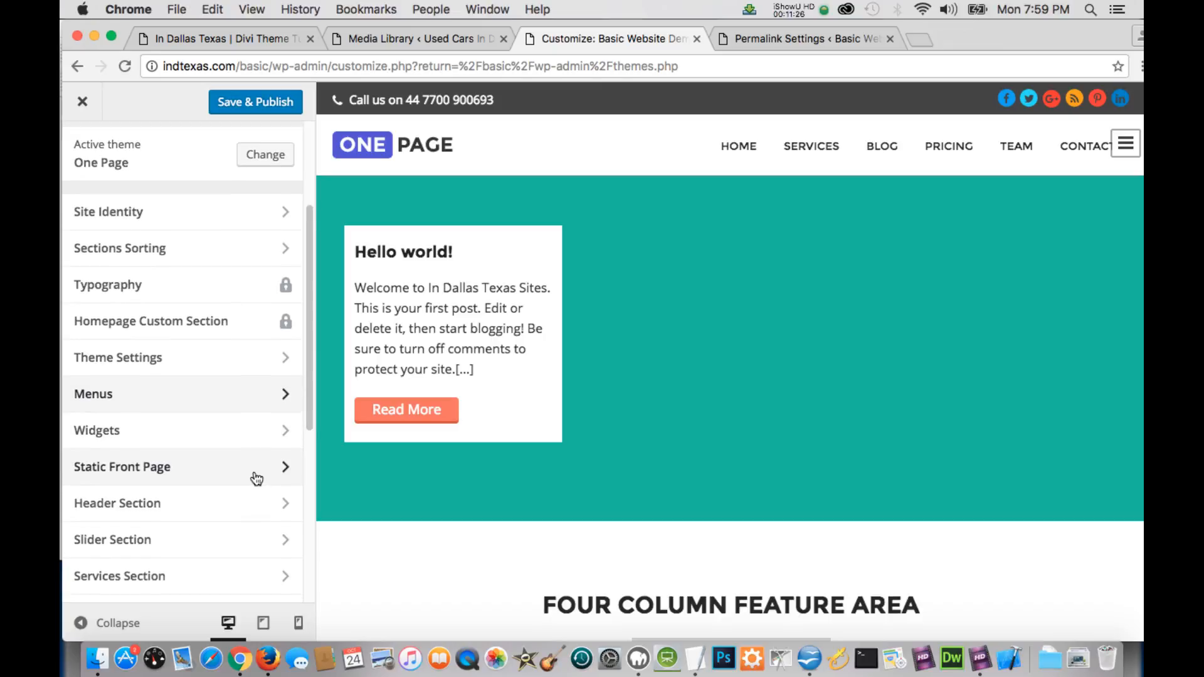
scroll(260, 476, "down", 1)
scroll(259, 477, "down", 1)
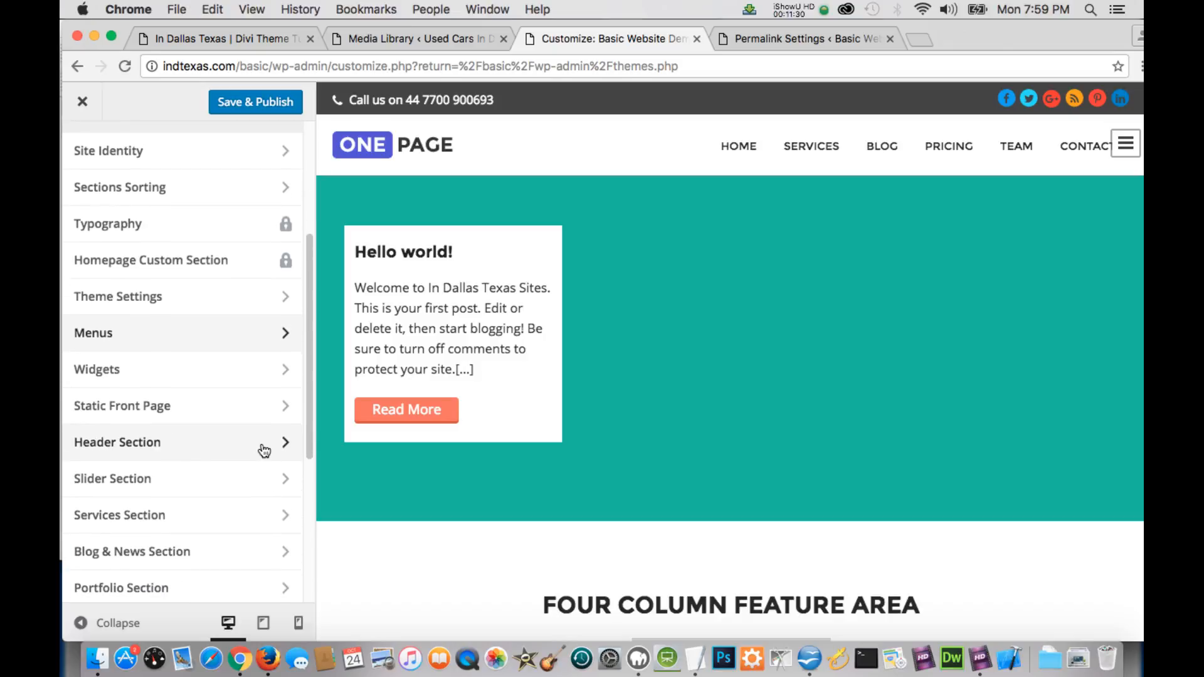
left_click(261, 444)
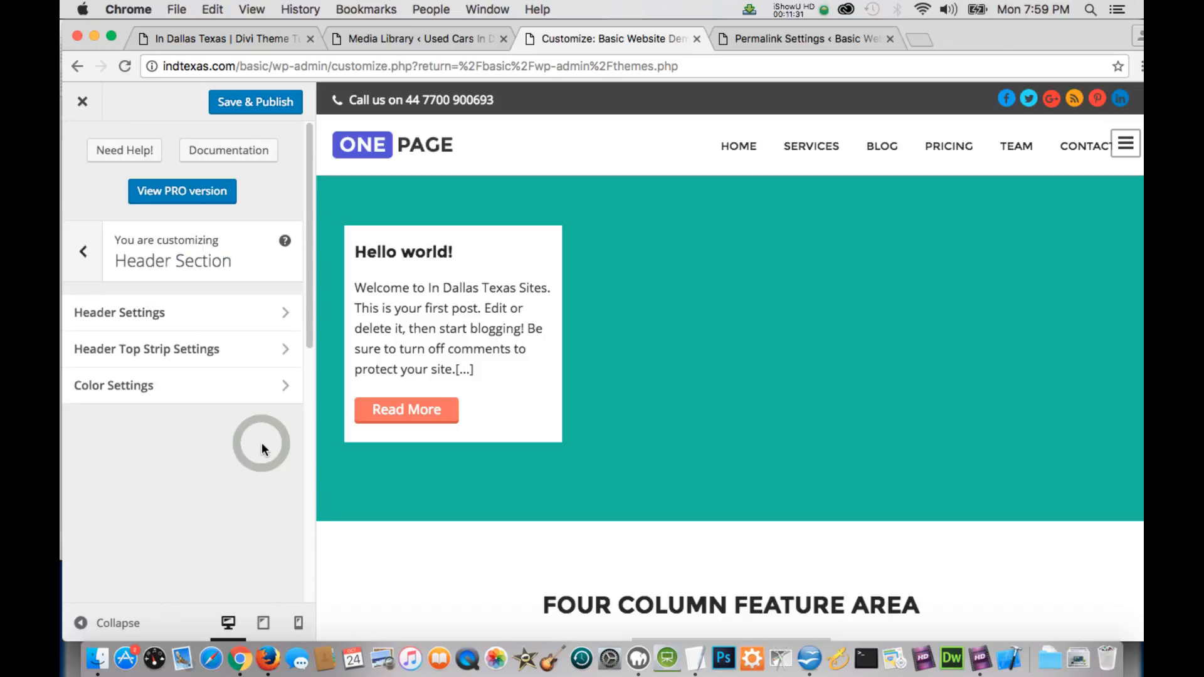
Look over the logo image and header position options in Header Settings, and return to the Header Section.
left_click(279, 320)
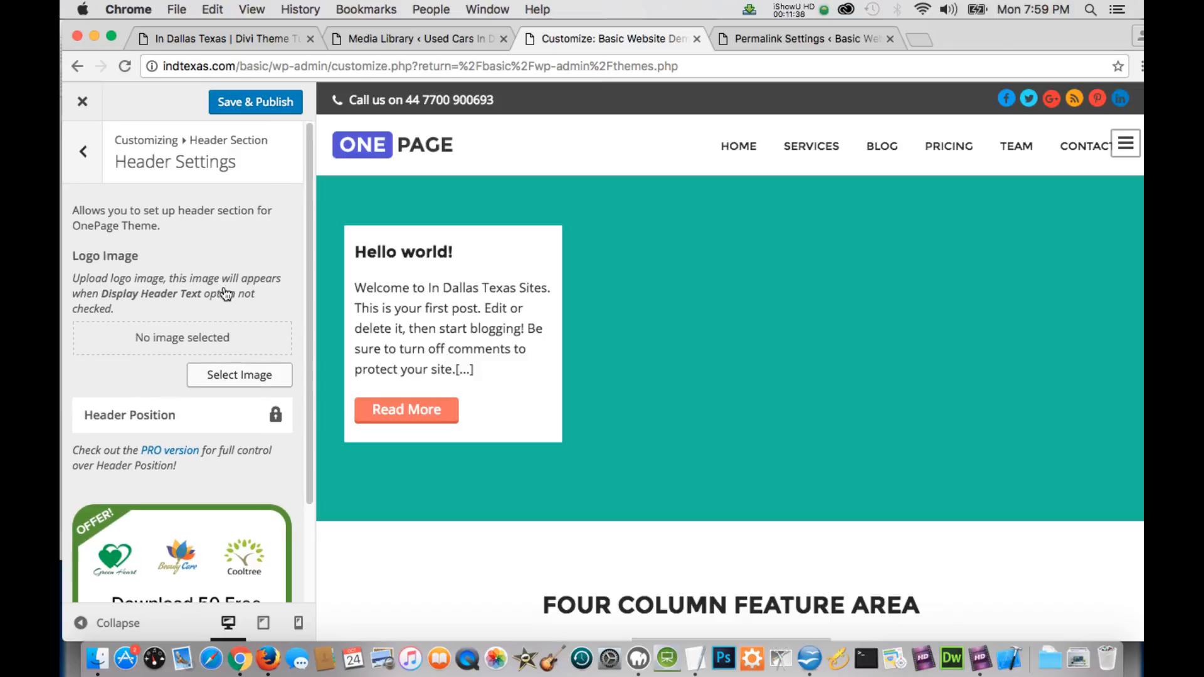
scroll(251, 251, "down", 1)
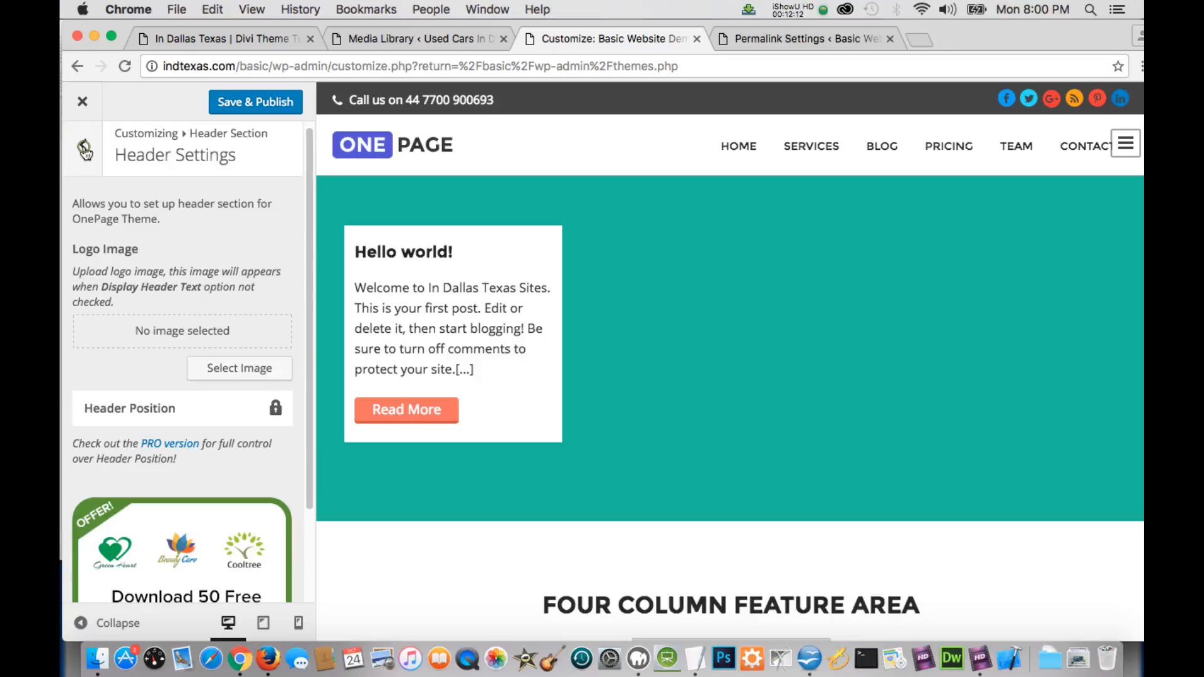
left_click(85, 150)
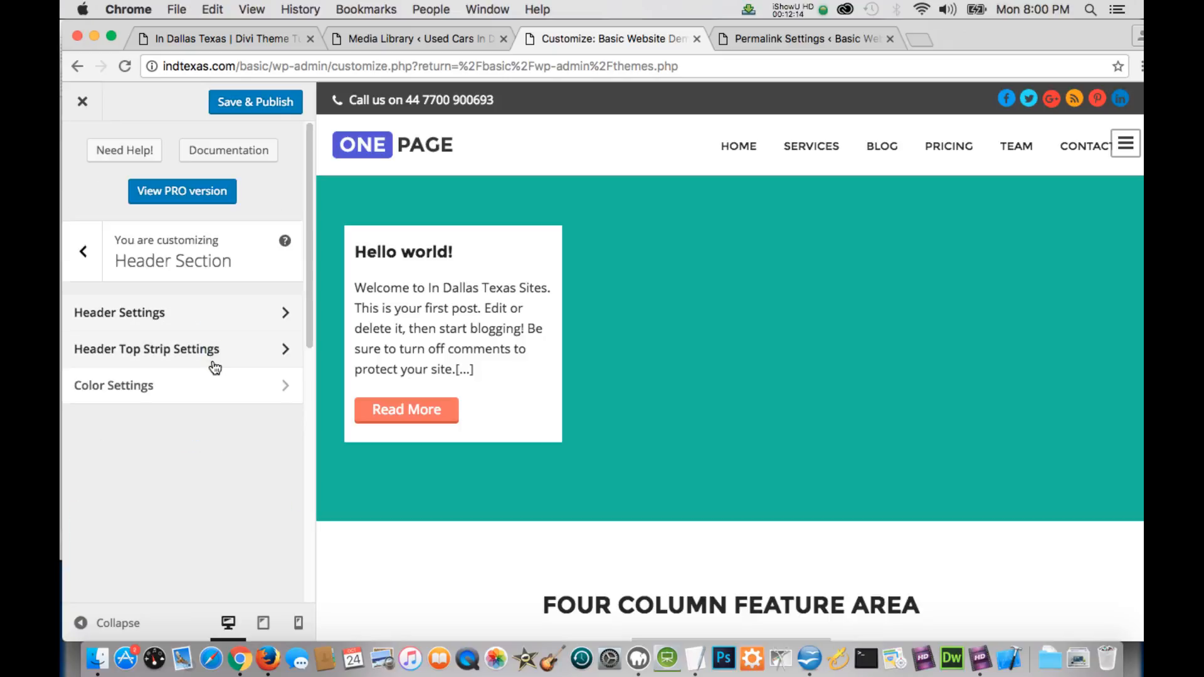
Open Header Top Strip Settings, review the Call Us Number and Call Us Icon options, and put the cursor after the icon code.
left_click(220, 356)
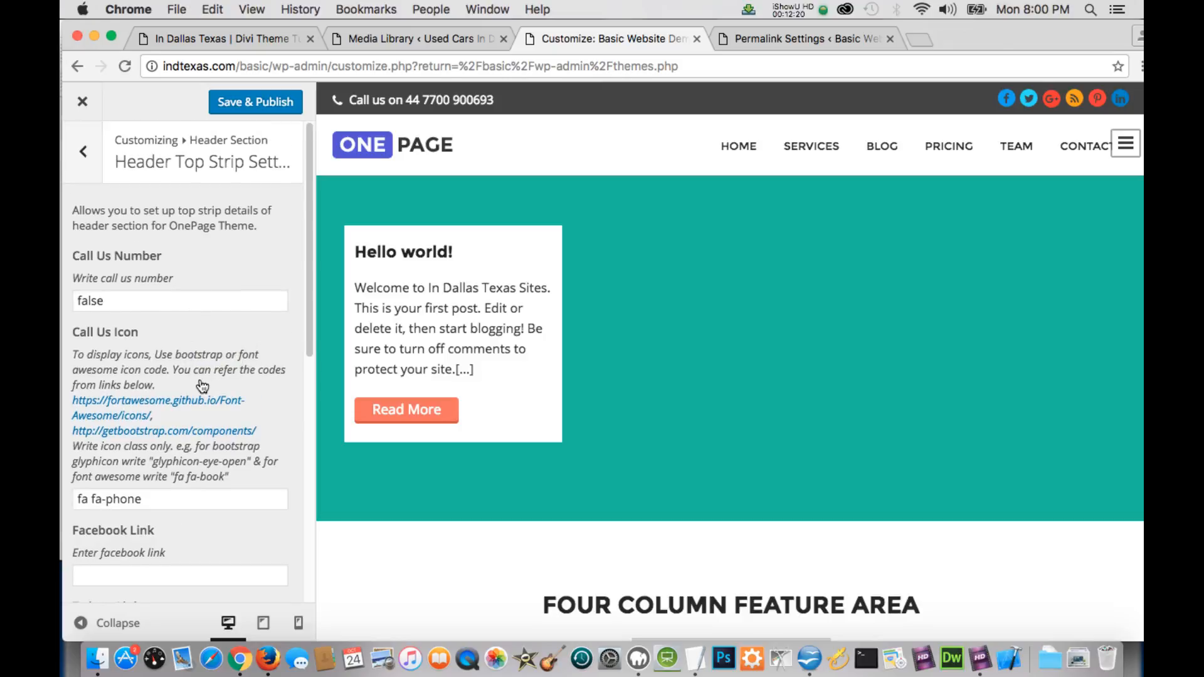
scroll(174, 497, "down", 2)
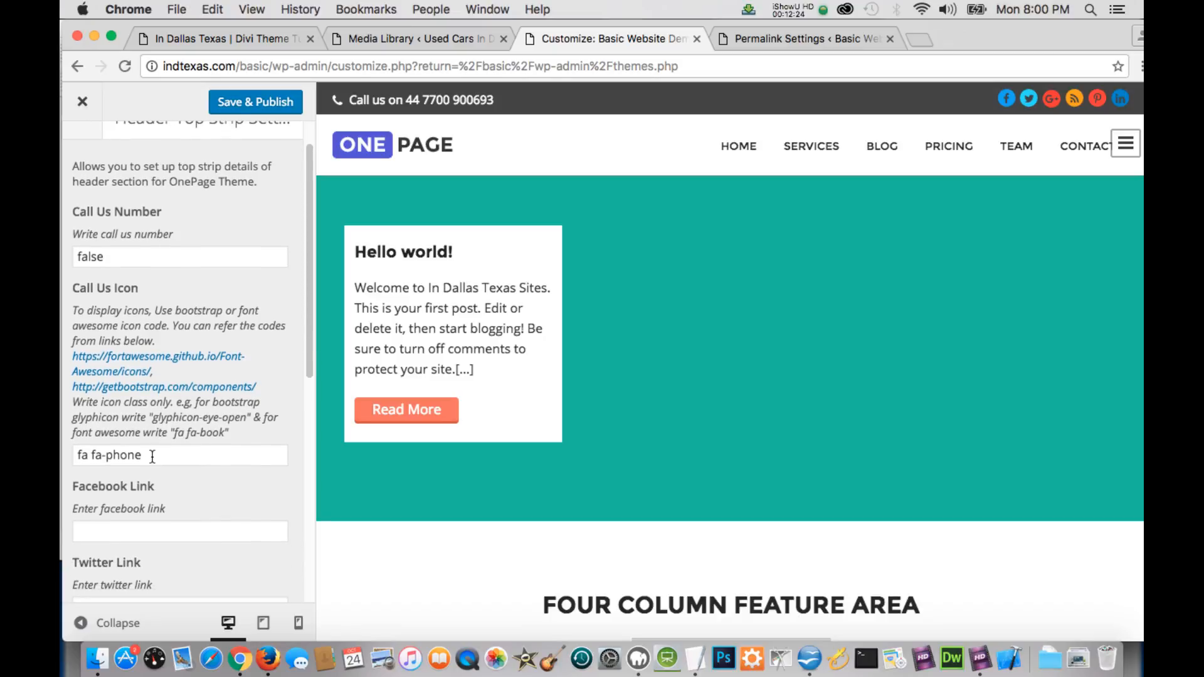
scroll(151, 430, "down", 1)
scroll(151, 430, "up", 1)
scroll(154, 425, "down", 1)
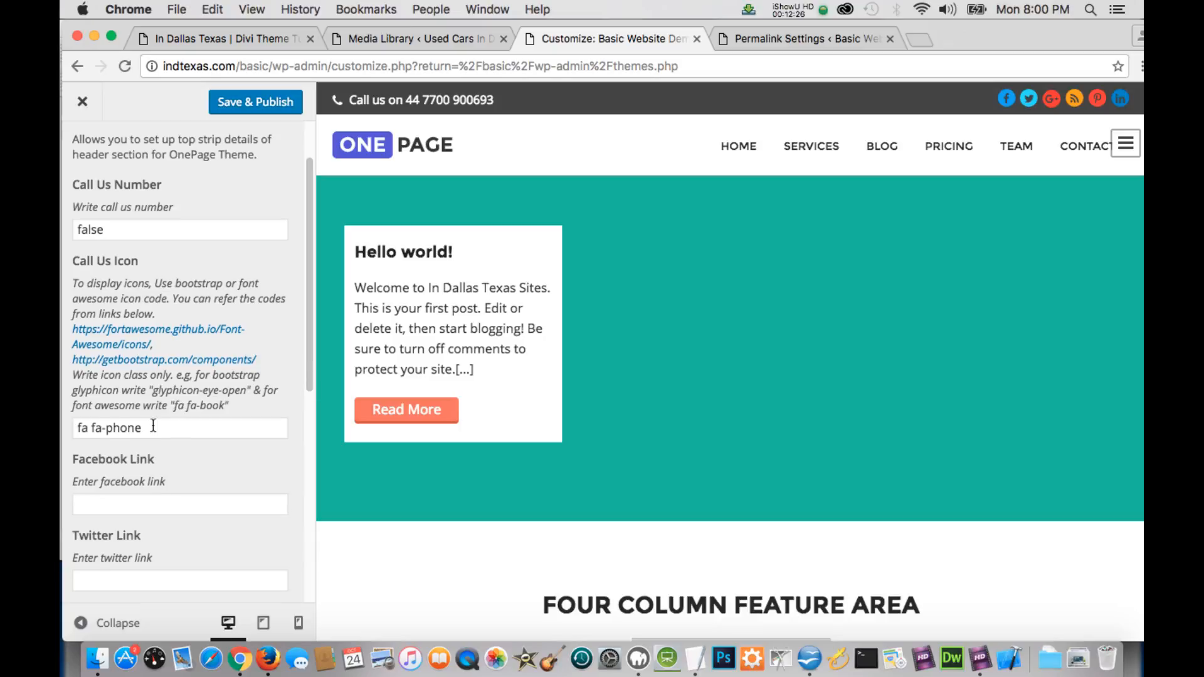
left_click(144, 427)
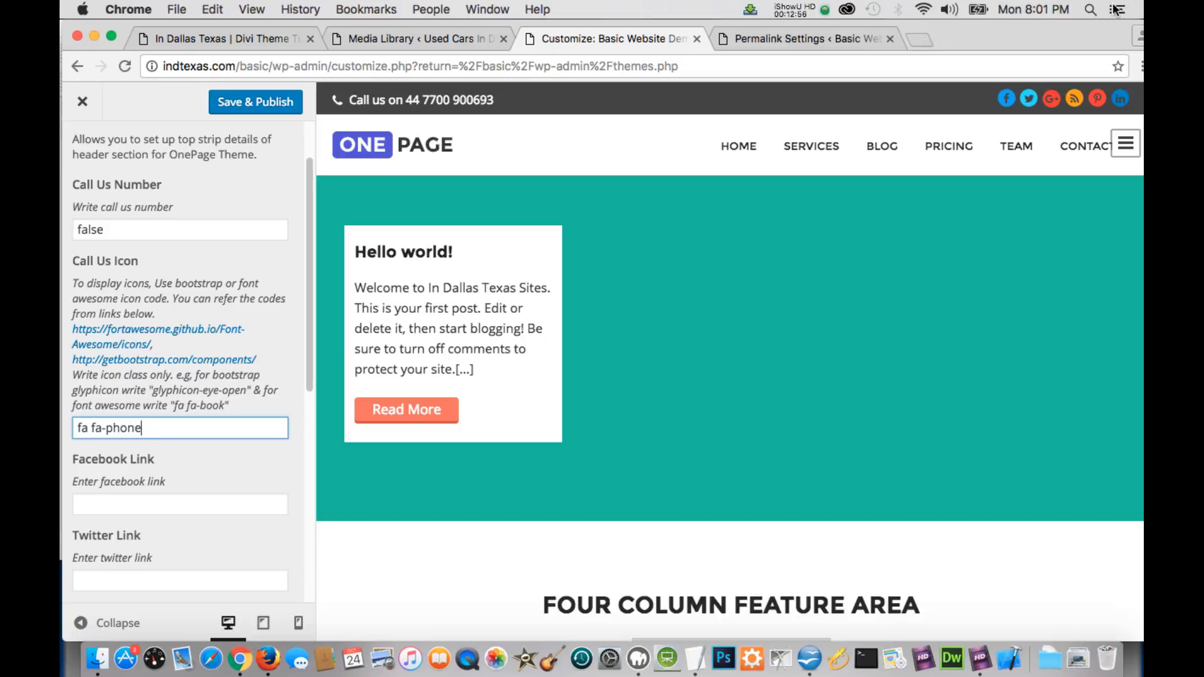
Search Google for "font awesome" in a new browser tab.
left_click(922, 40)
type("font a")
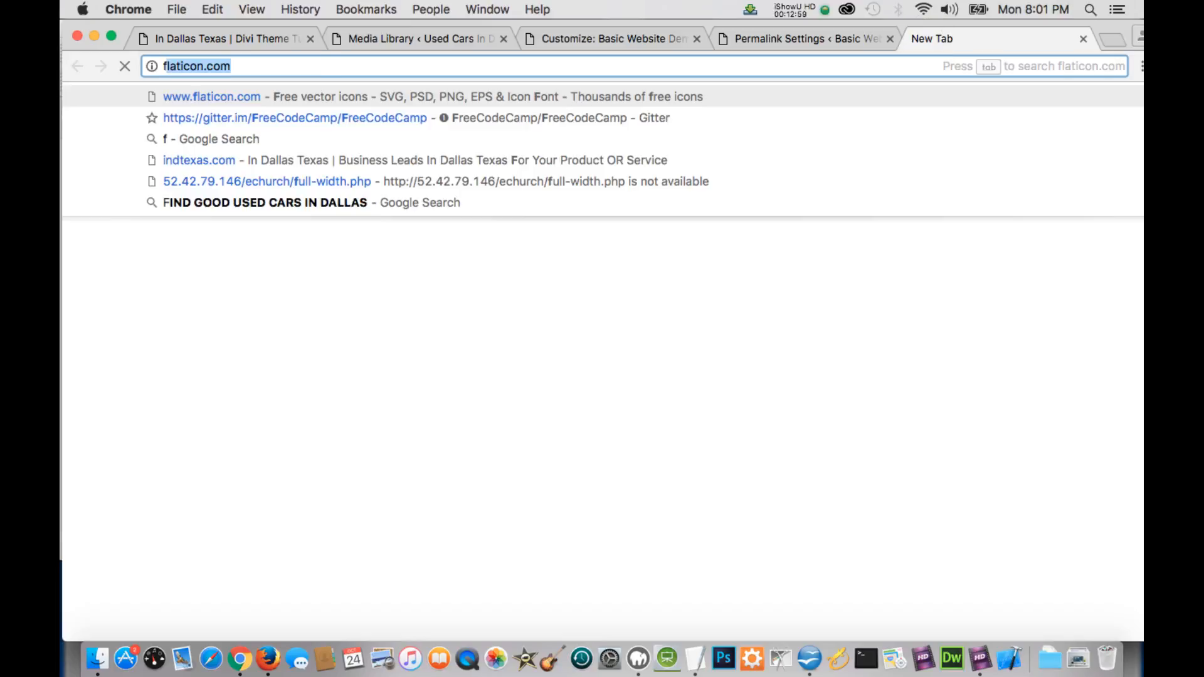
type("we")
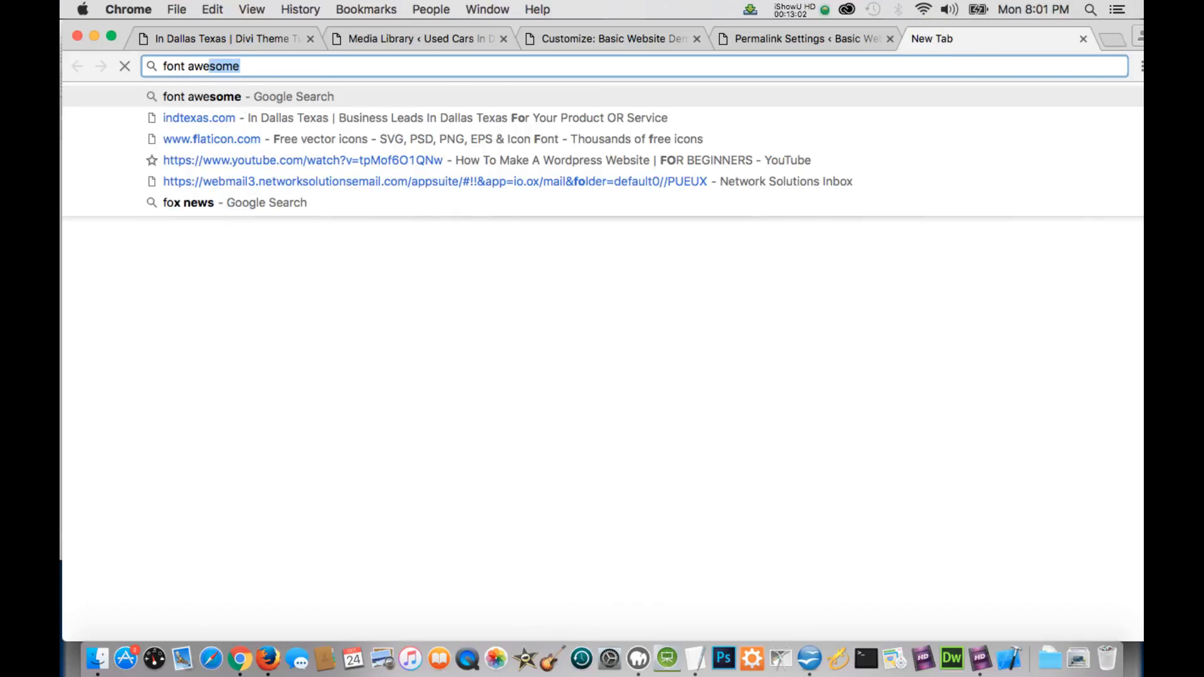
type("some")
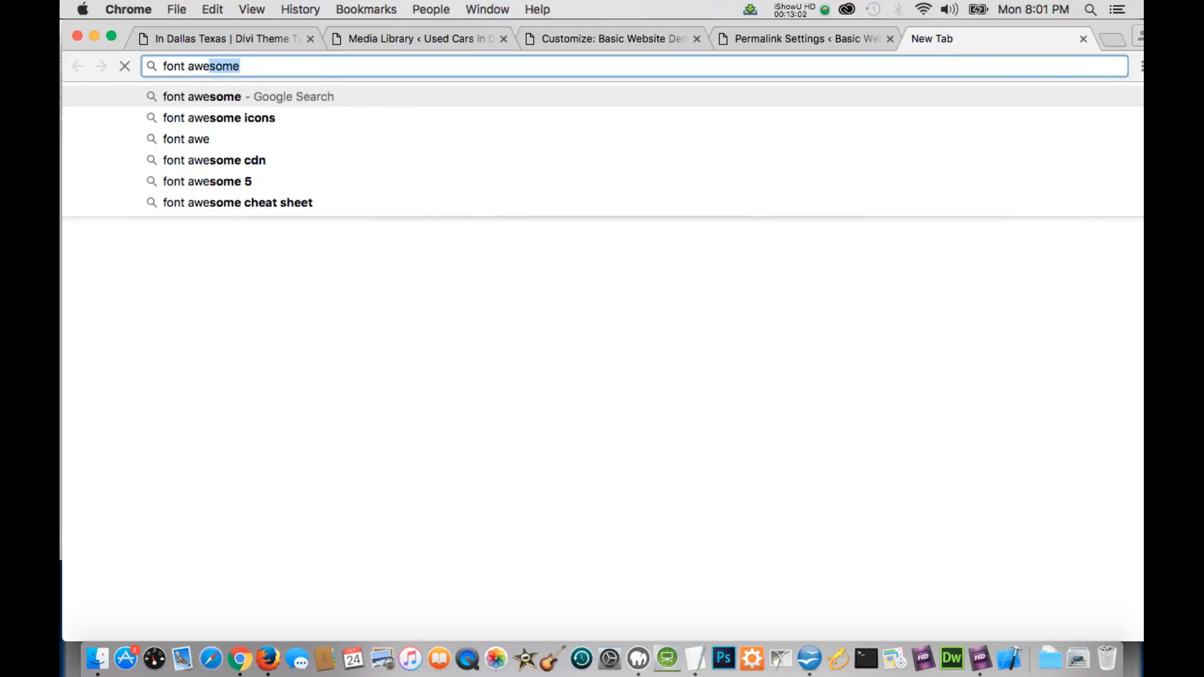
key("Return")
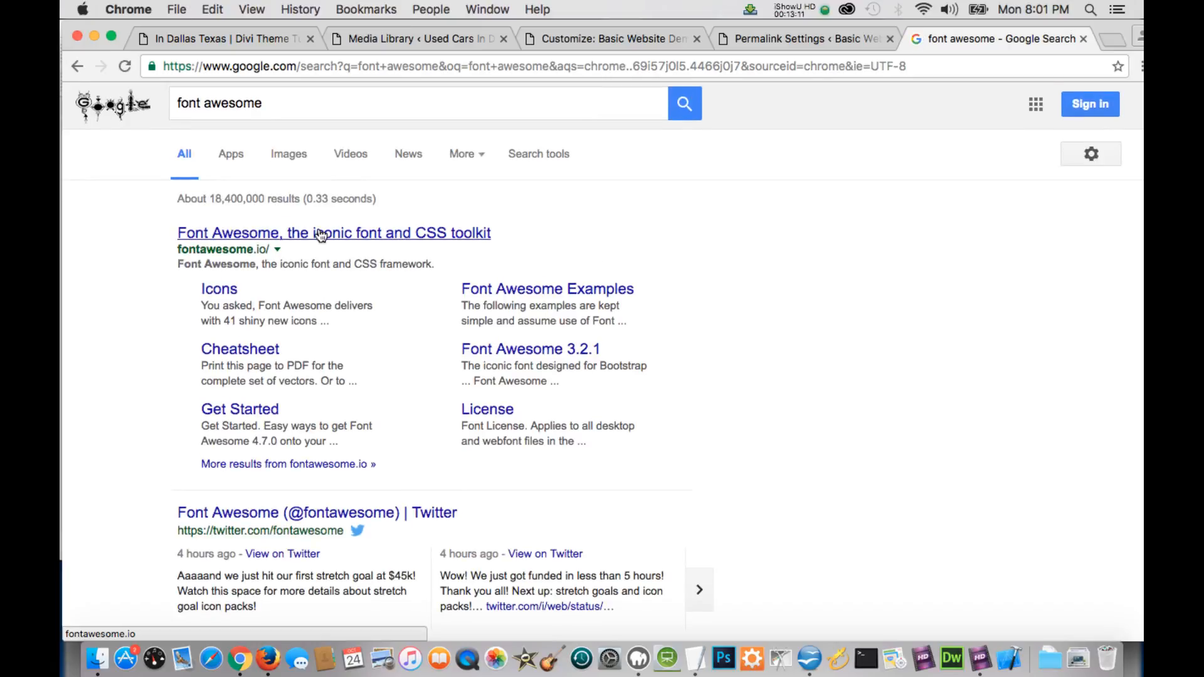
Open the fontawesome.io site from the search results and dismiss its Font Awesome 5 video popup.
left_click(266, 237)
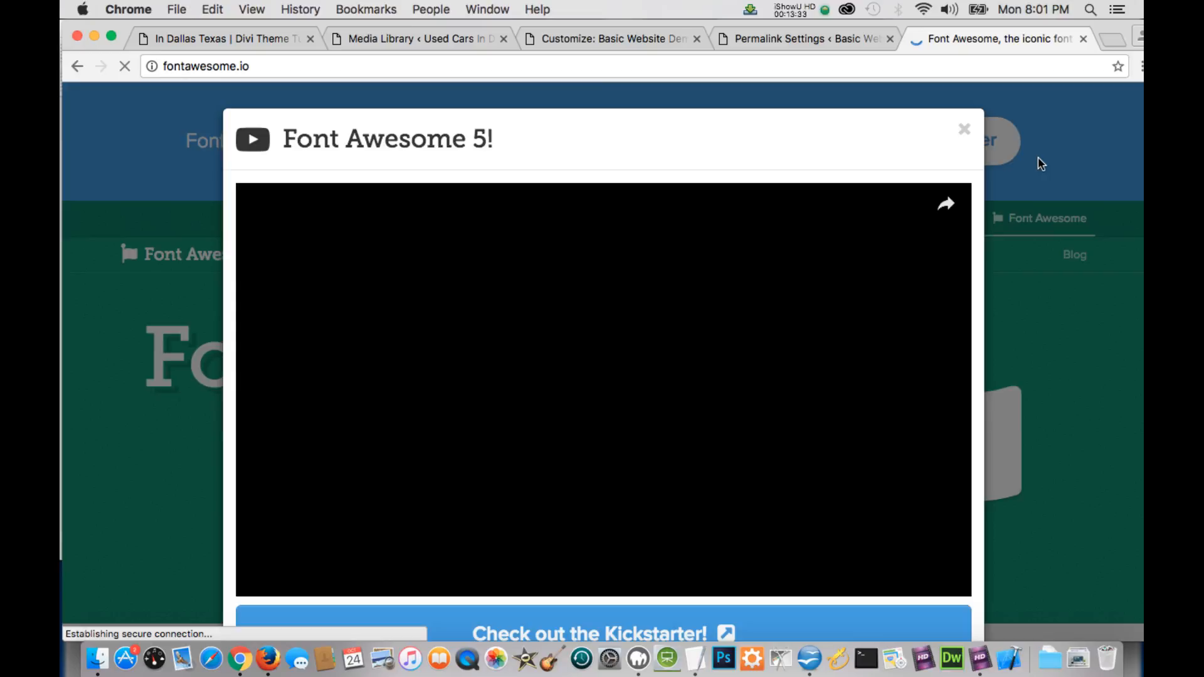
left_click(1037, 157)
left_click(1040, 164)
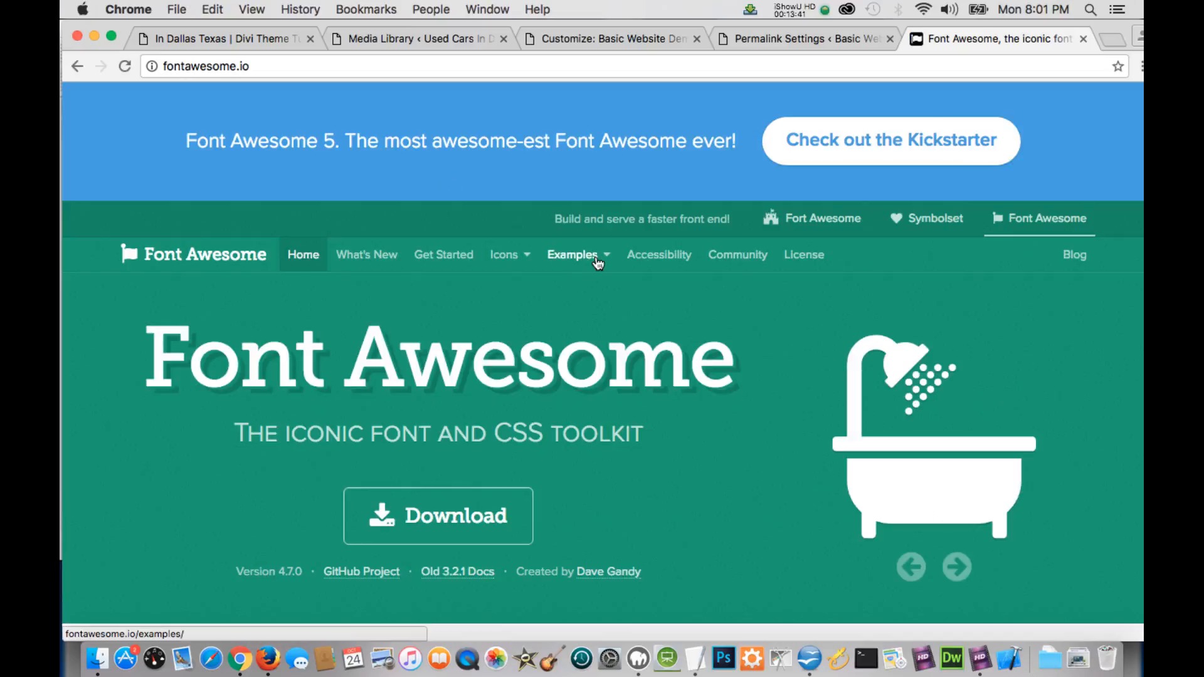
Look through Font Awesome's Examples page and its list of icons to see the available icon names.
left_click(593, 264)
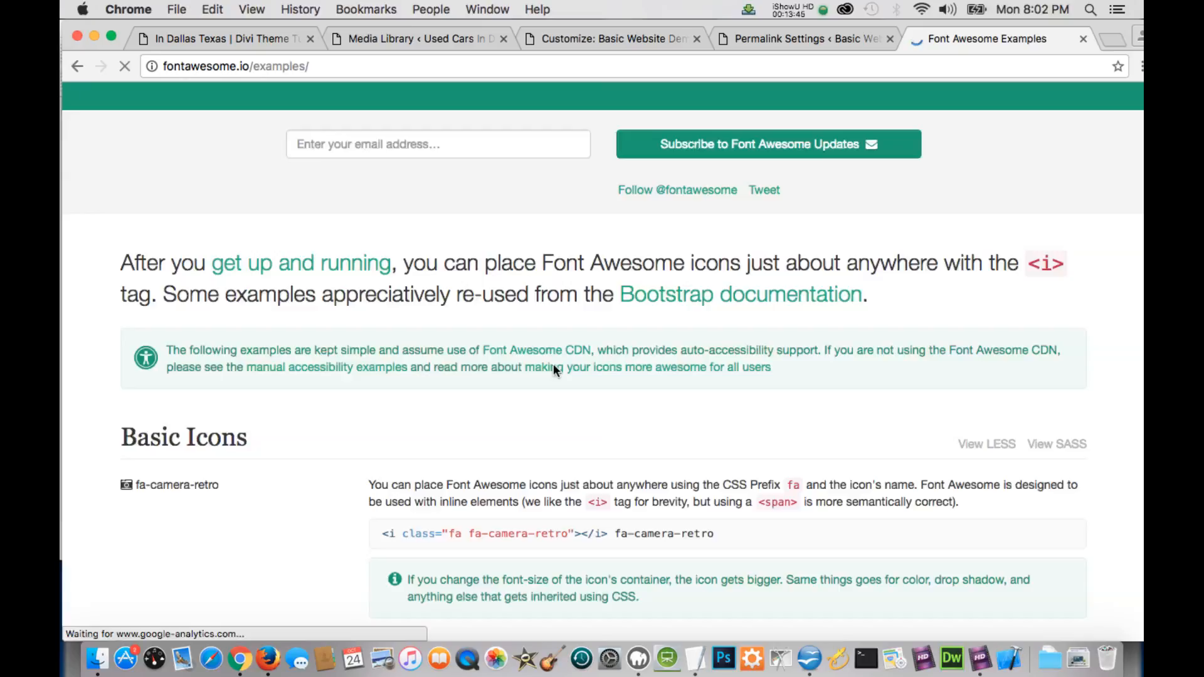
scroll(553, 363, "down", 10)
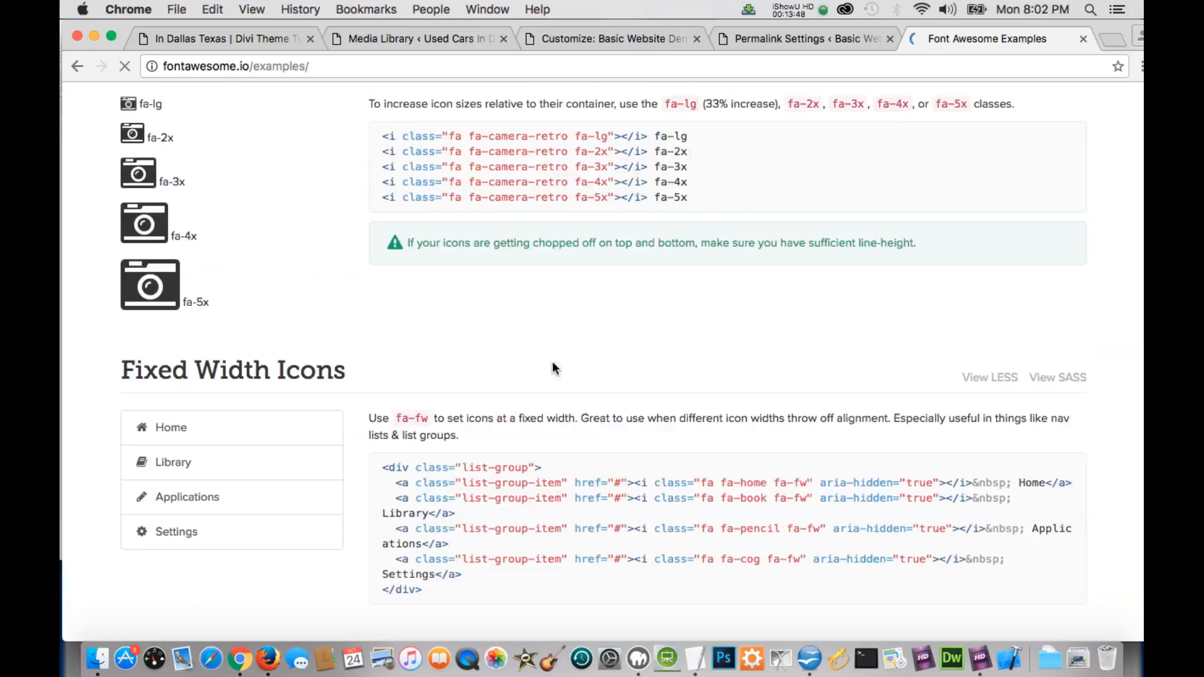
scroll(552, 363, "up", 2)
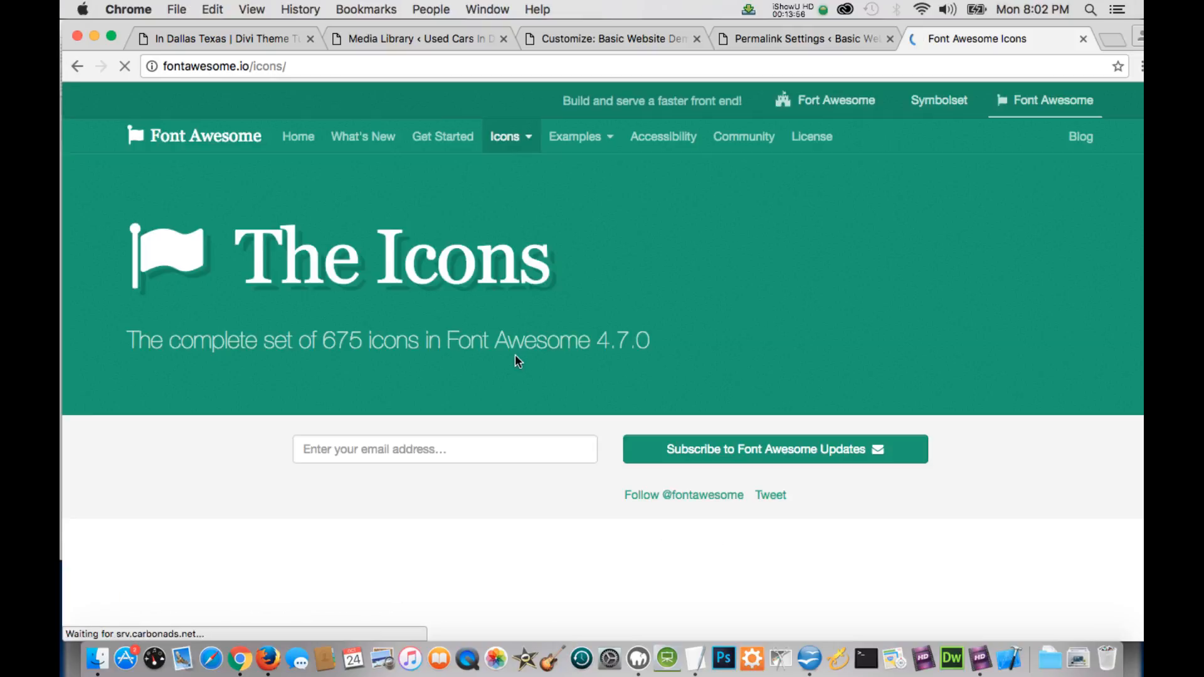
scroll(514, 355, "down", 10)
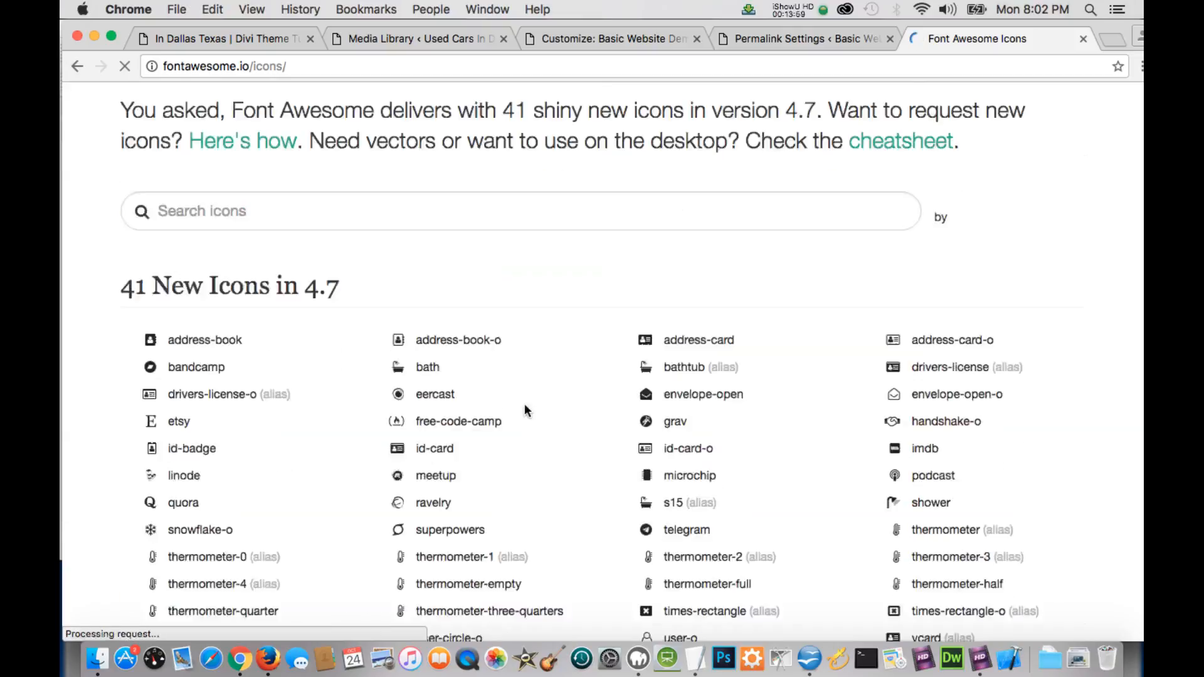
scroll(525, 411, "down", 3)
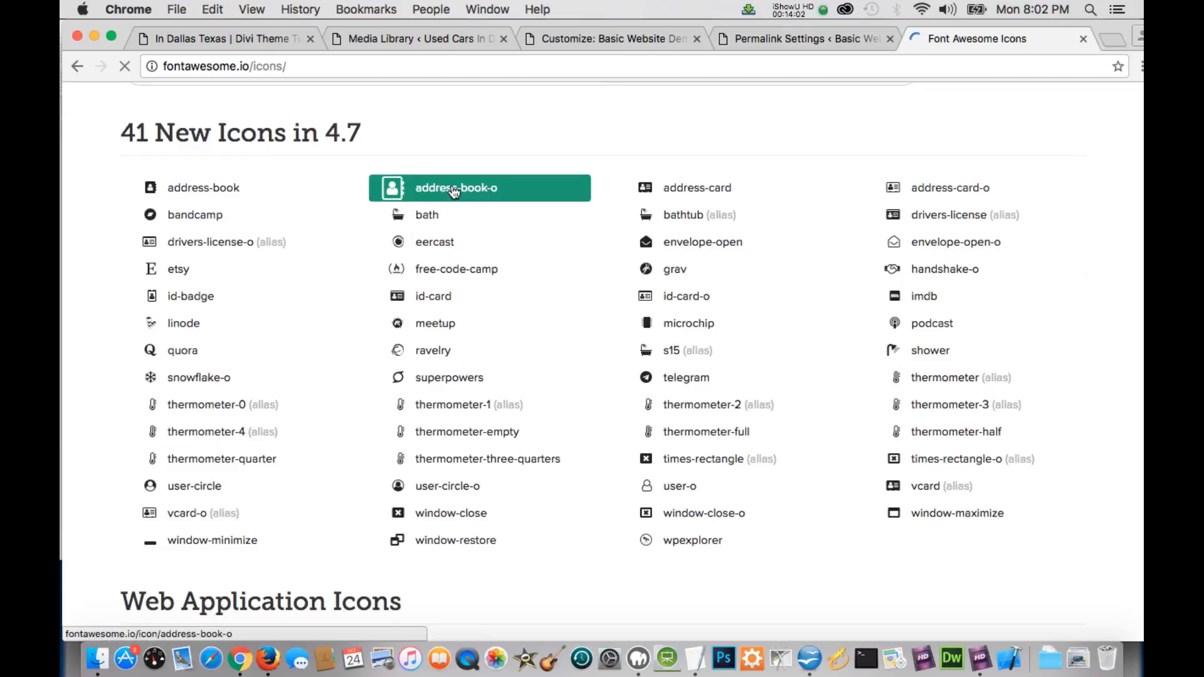
scroll(454, 191, "up", 2)
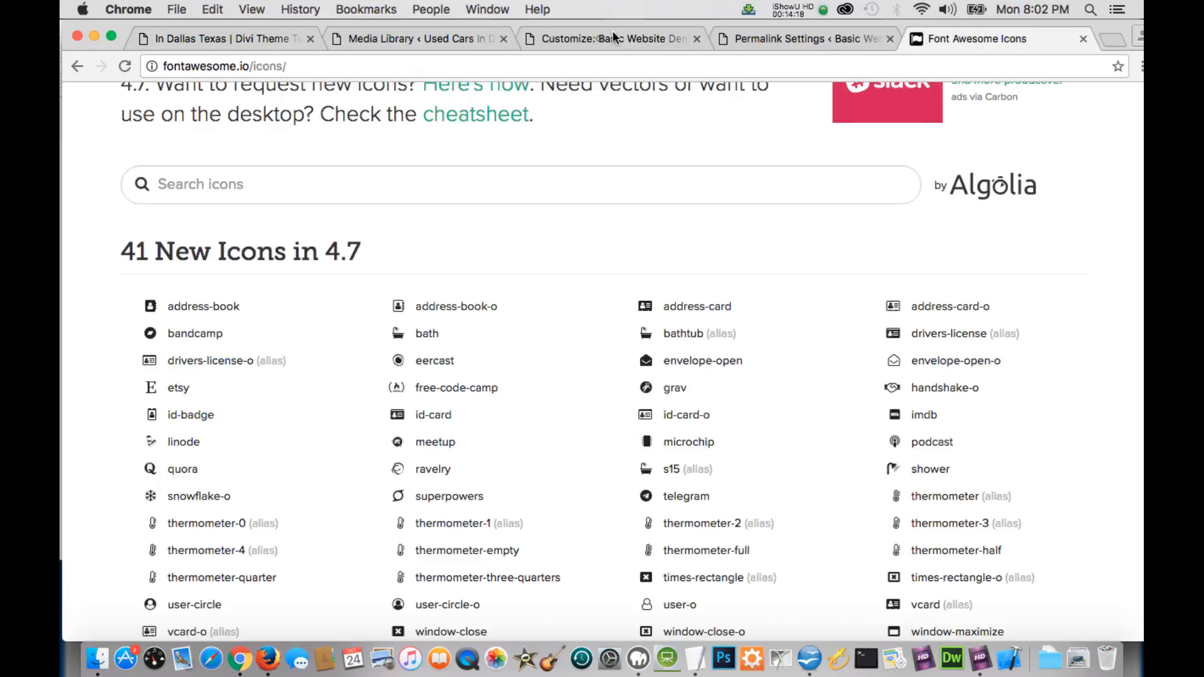
Return to the theme customizer and highlight the icon name in the Call Us Icon field.
left_click(612, 31)
left_click_drag(161, 428, 80, 424)
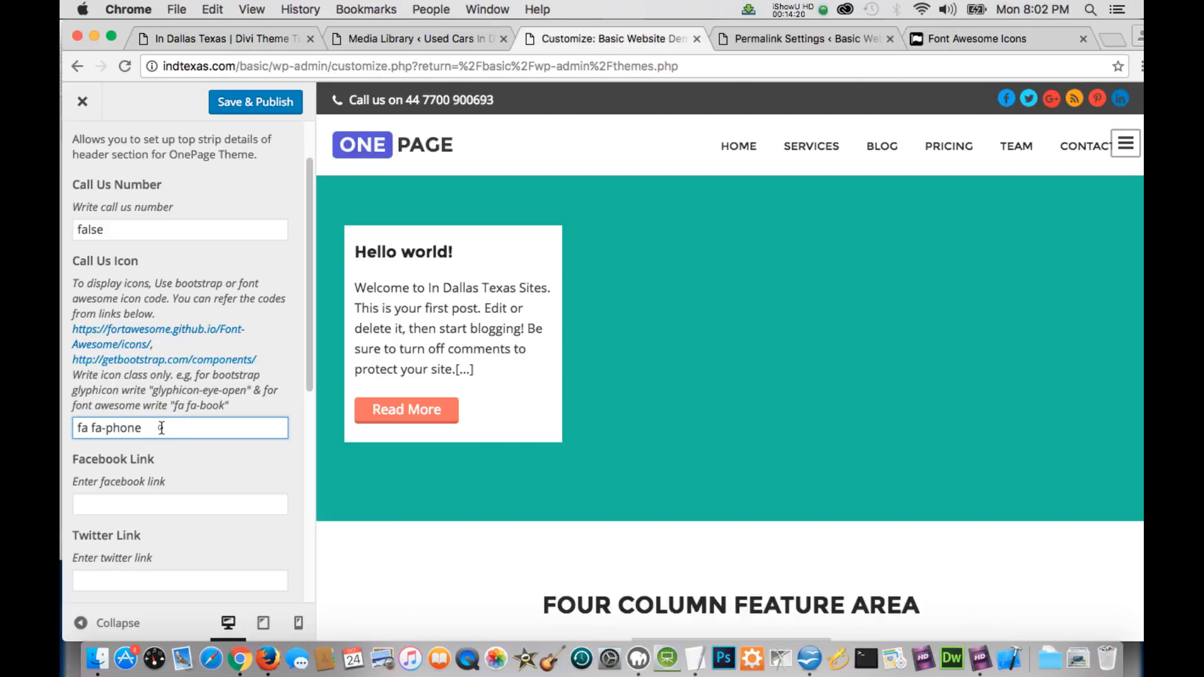
left_click_drag(161, 428, 95, 427)
Go through the social link fields of the top strip: Facebook, Twitter, Google+, RSS and Pinterest.
scroll(219, 460, "down", 2)
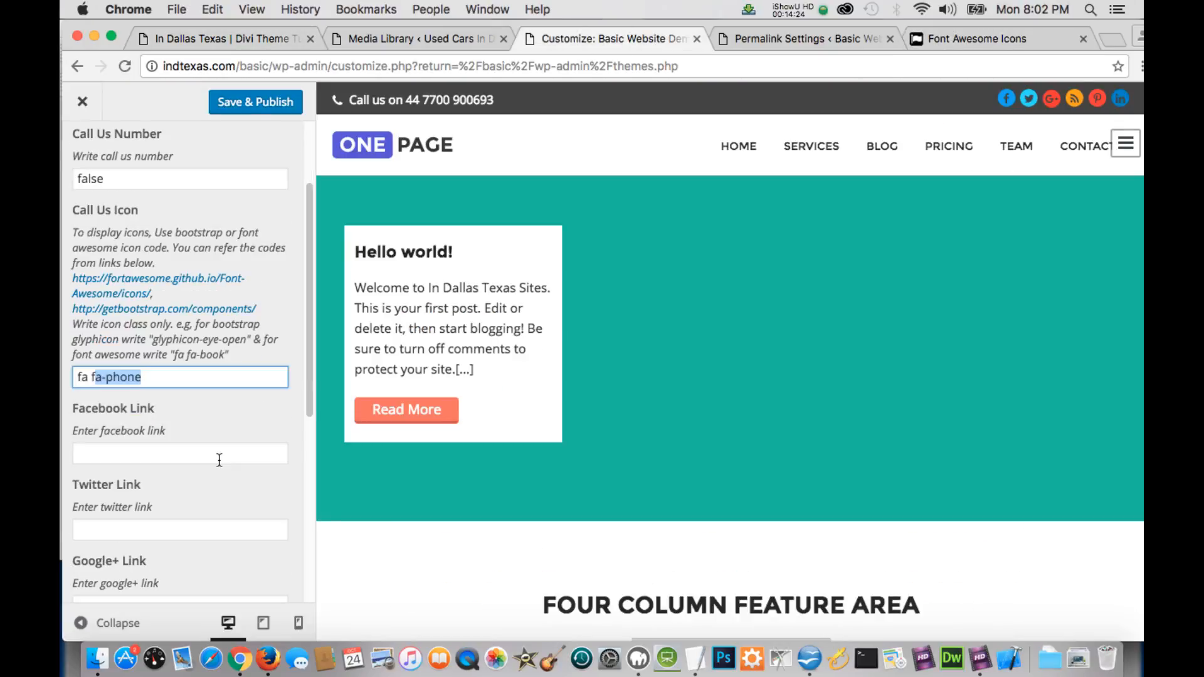
scroll(188, 454, "down", 1)
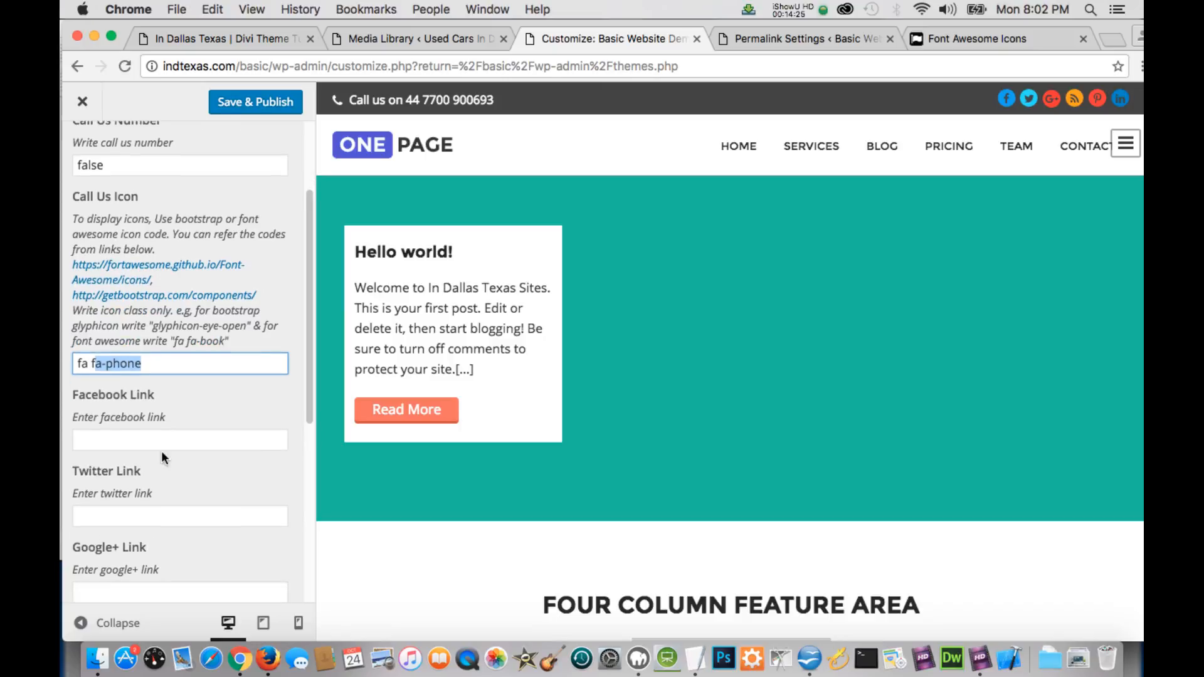
left_click(144, 441)
left_click(146, 443)
scroll(154, 439, "down", 2)
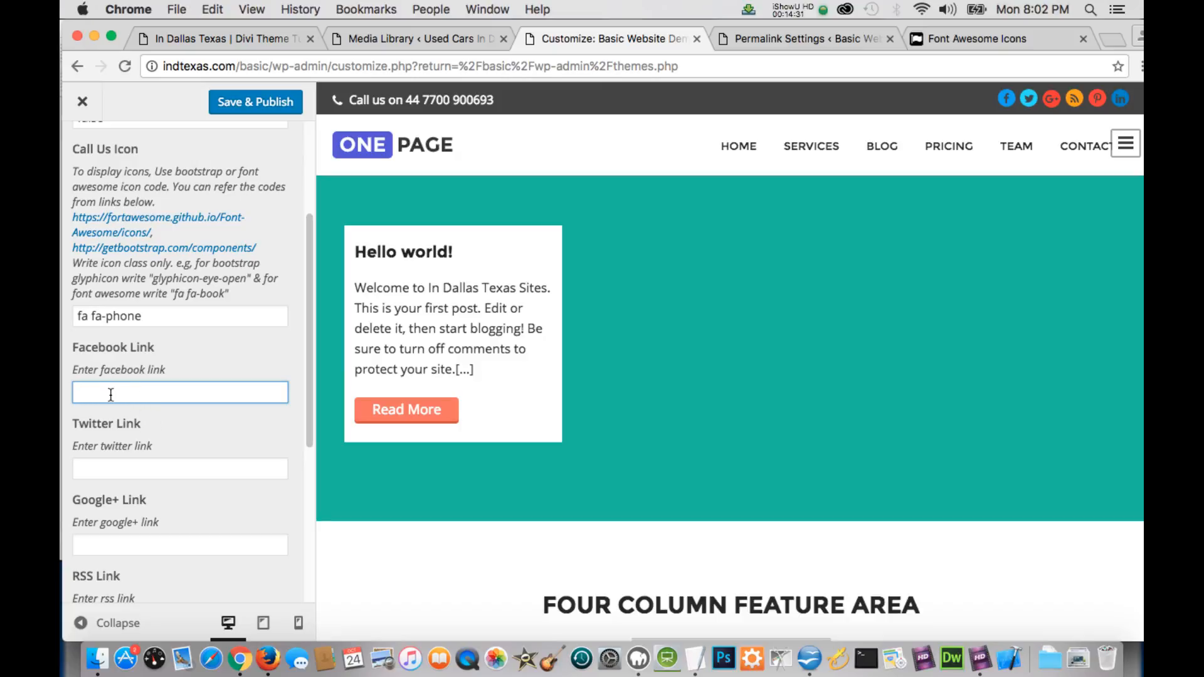
left_click(112, 468)
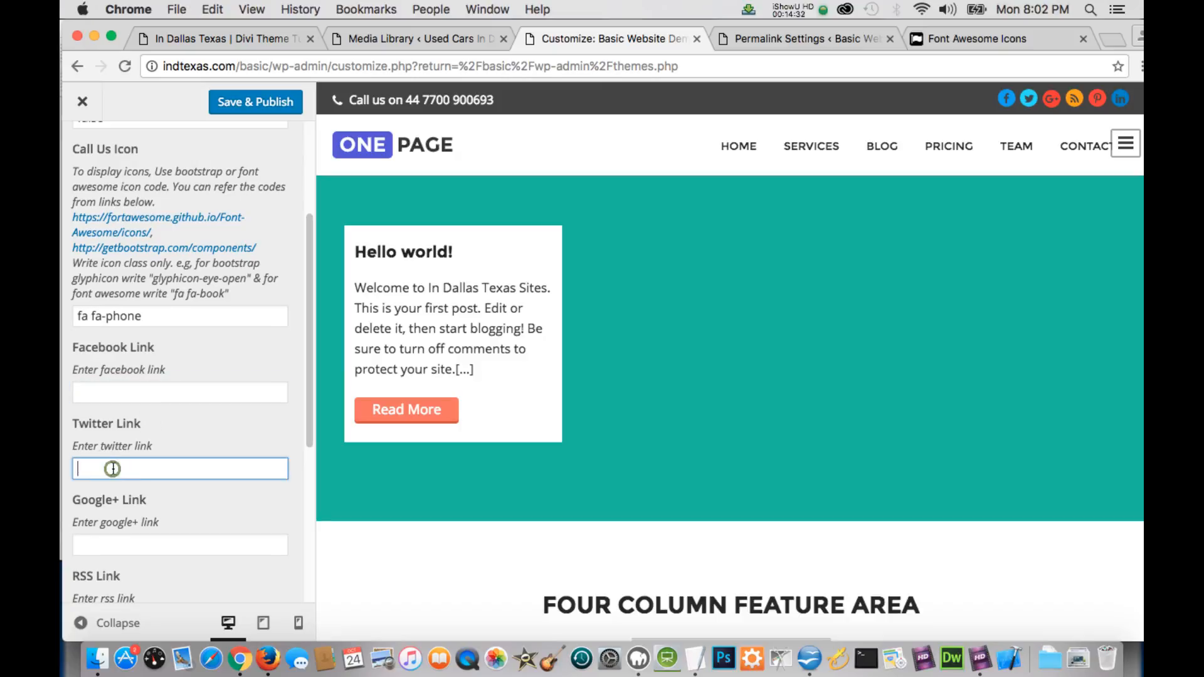
scroll(120, 465, "down", 1)
scroll(121, 465, "down", 3)
left_click(109, 452)
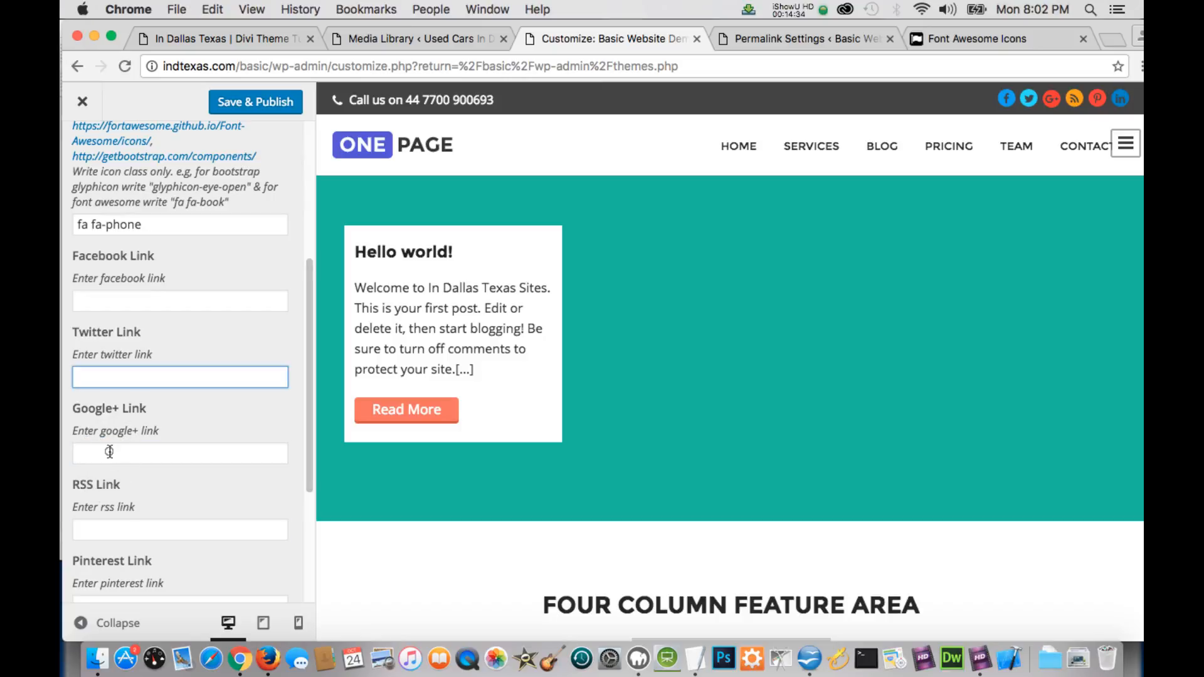
left_click(101, 531)
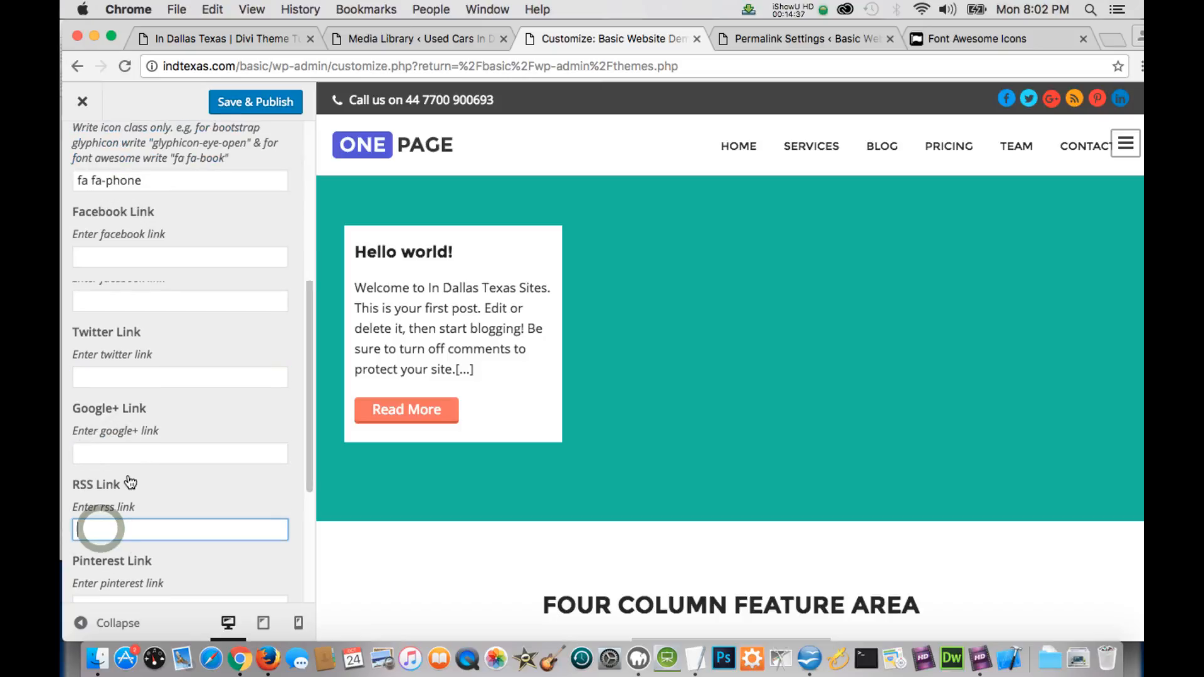
scroll(102, 530, "down", 2)
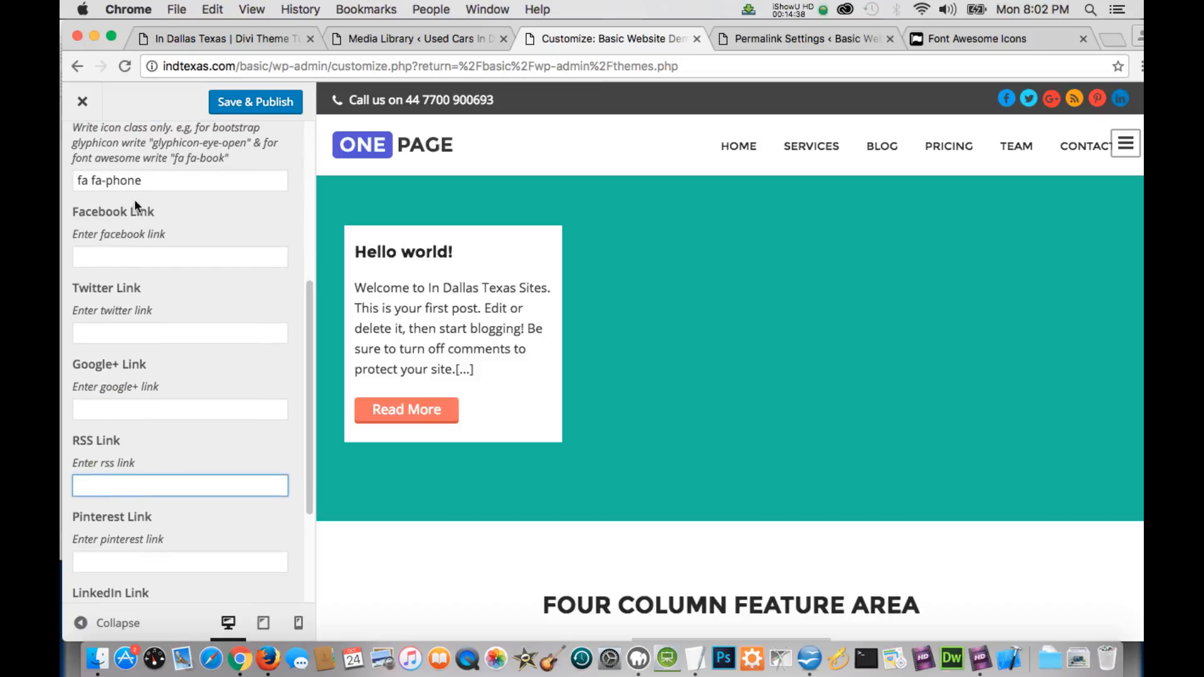
left_click(105, 257)
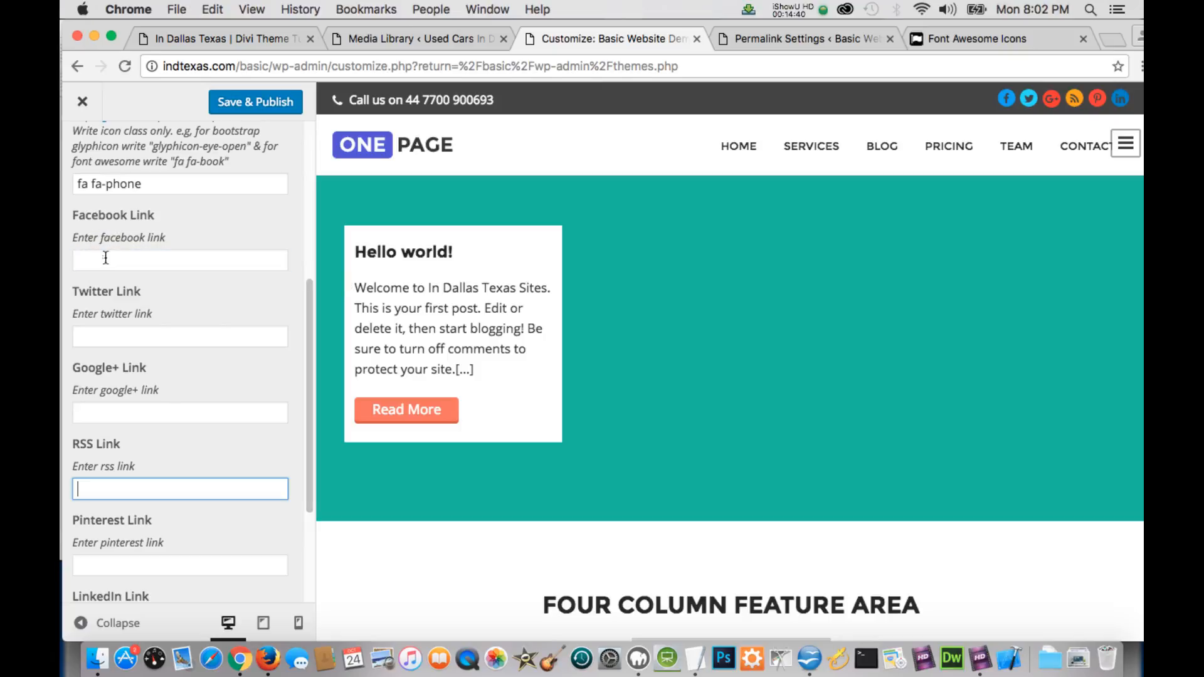
type("ht")
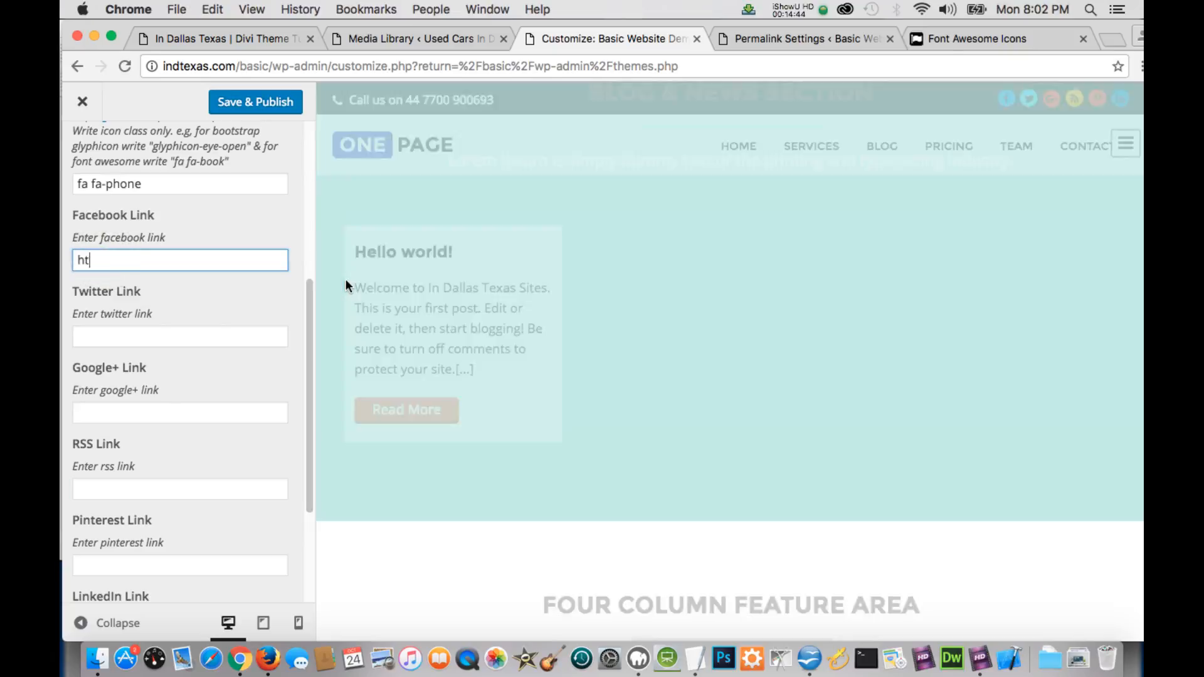
type("tp://face")
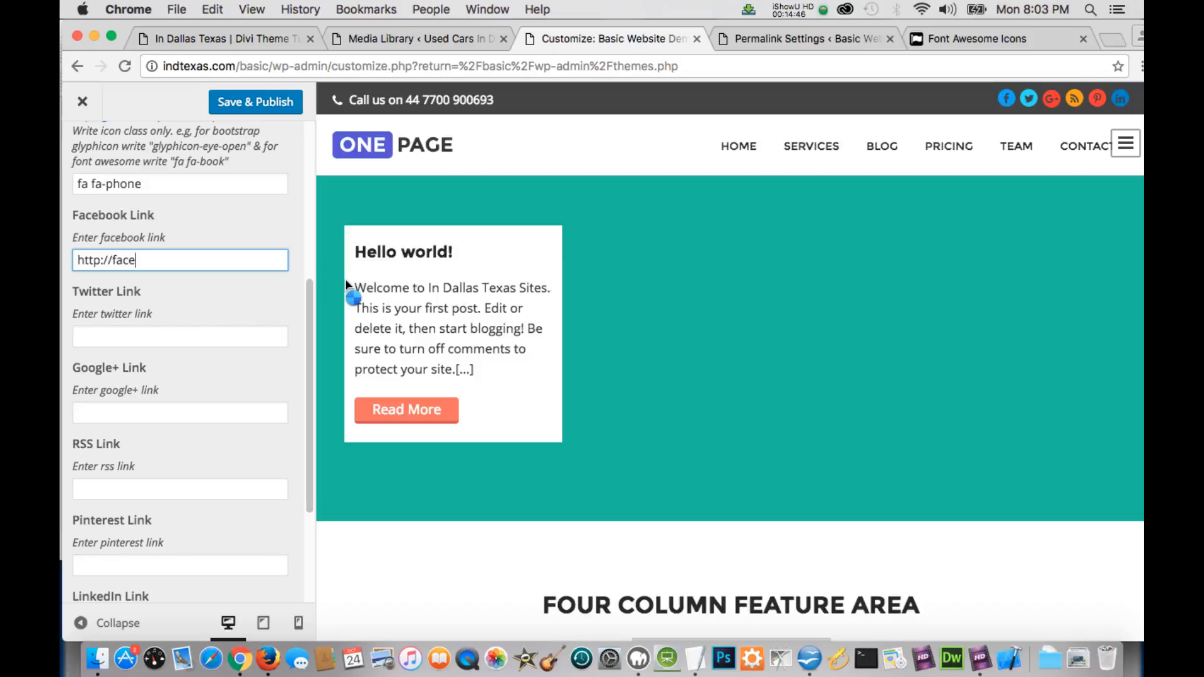
type("boo")
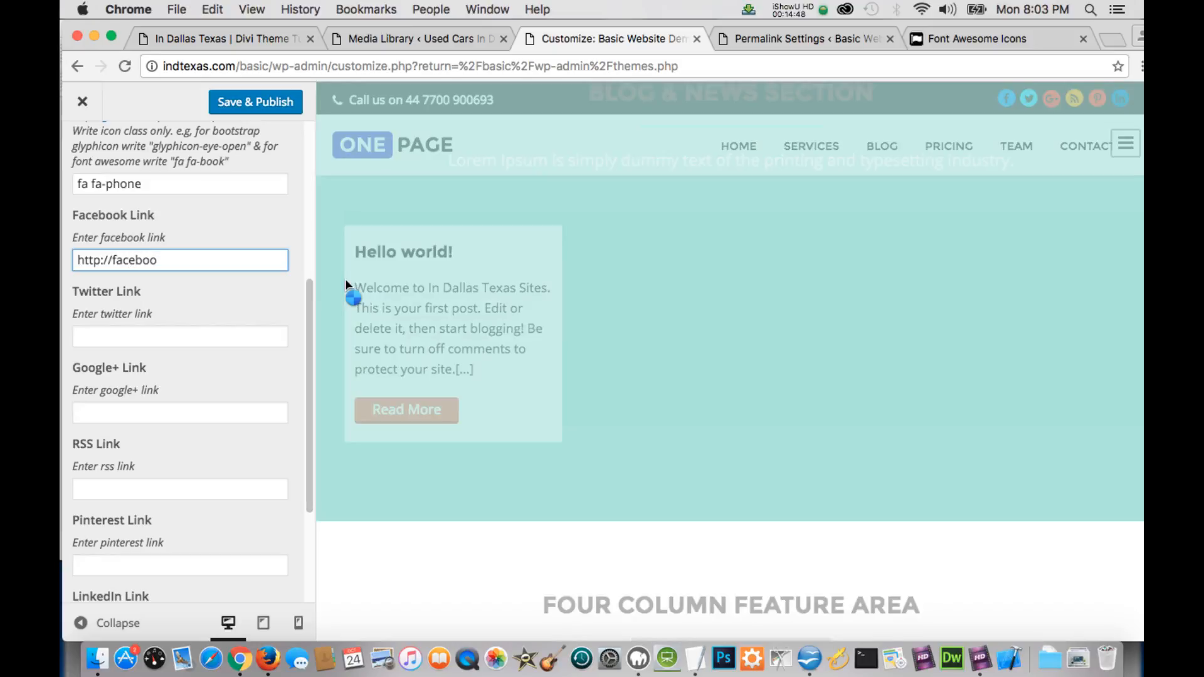
type("k.com")
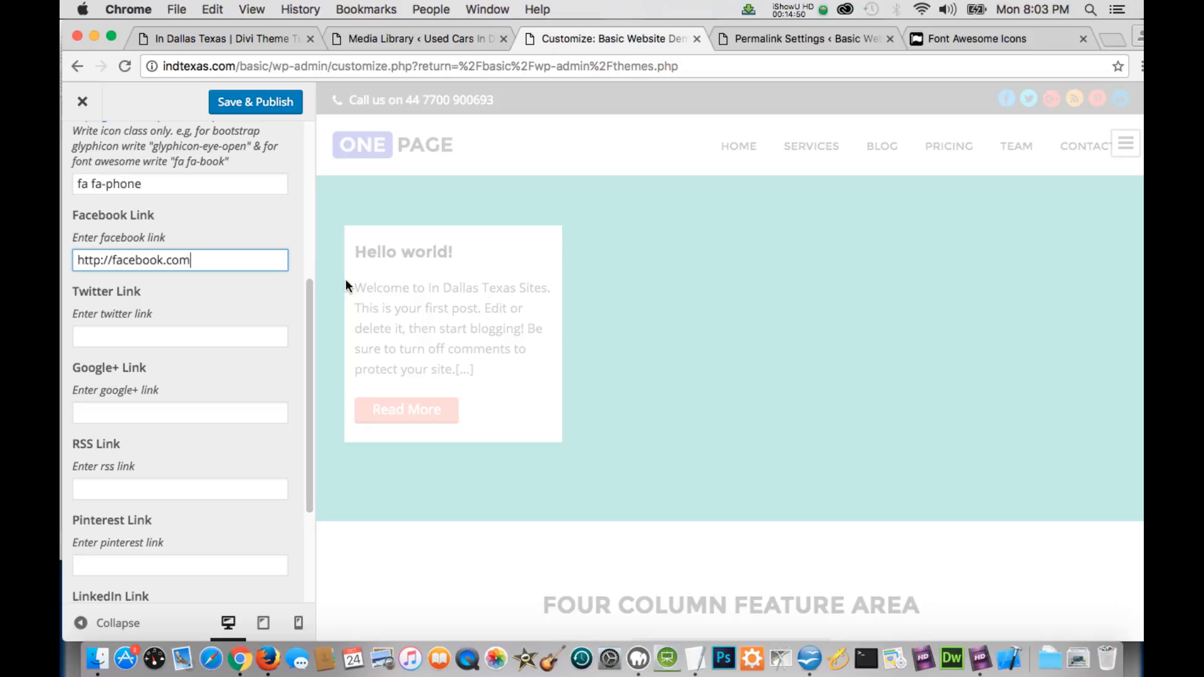
type("/letstalk")
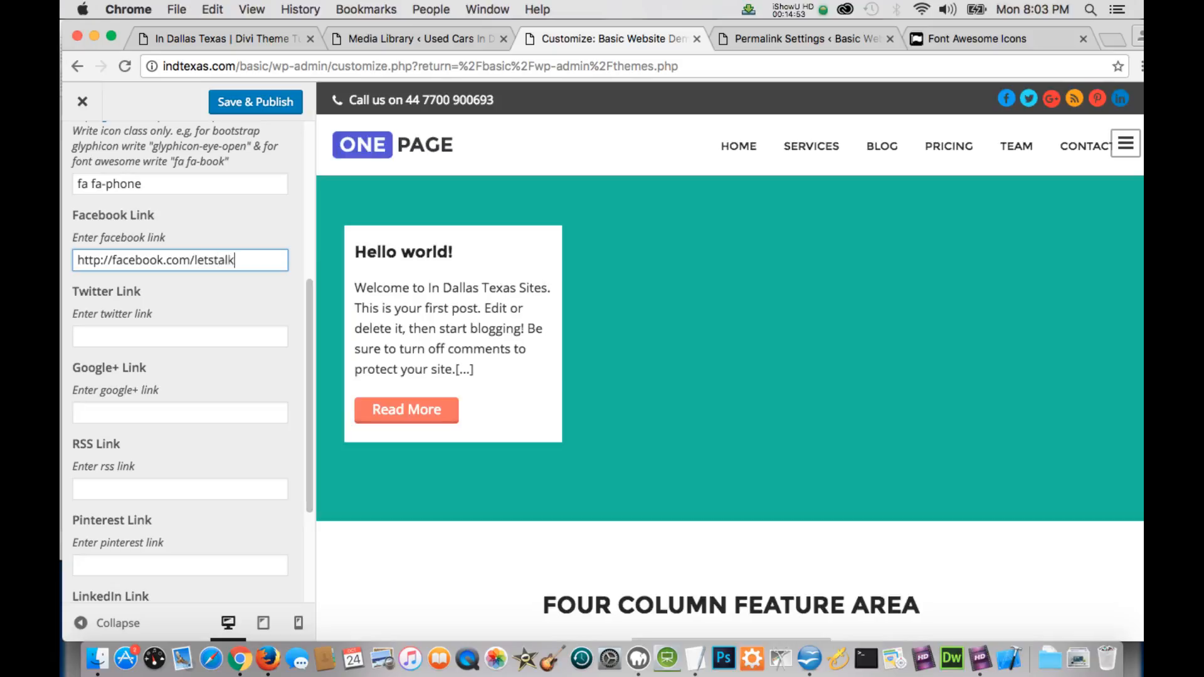
type("p")
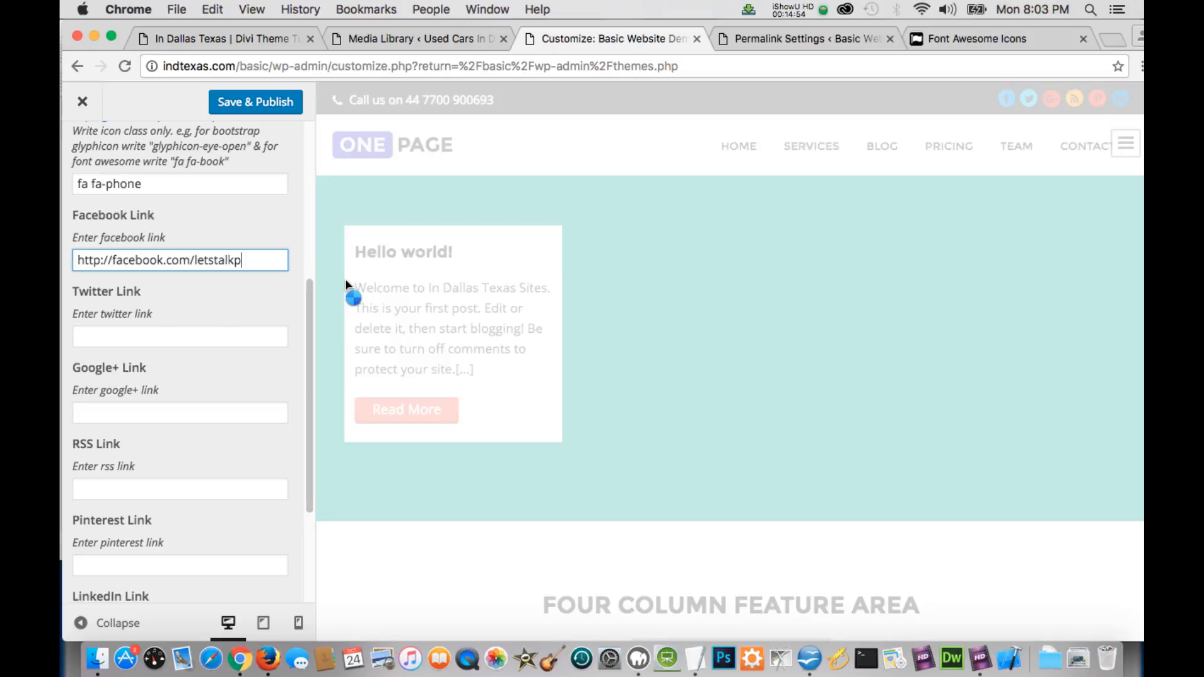
type("roductions")
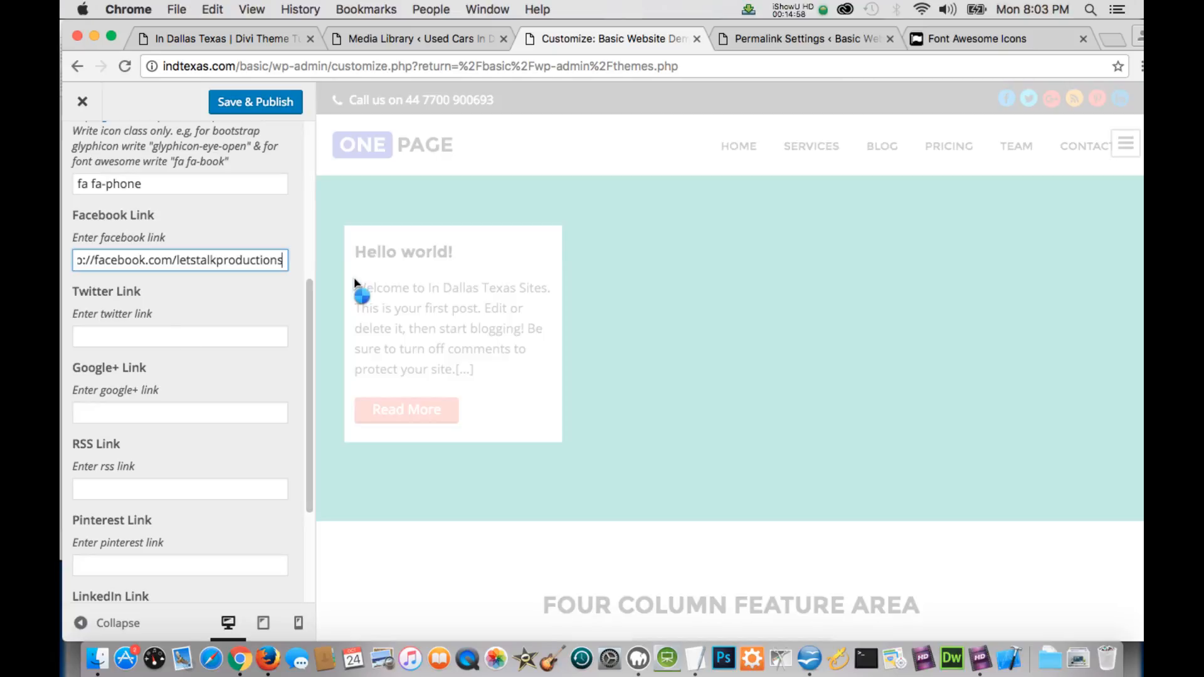
Look through the remaining top strip fields, from the Twitter link to the LinkedIn link and the Header Section Social Icon Shortcode.
left_click(186, 334)
left_click(185, 337)
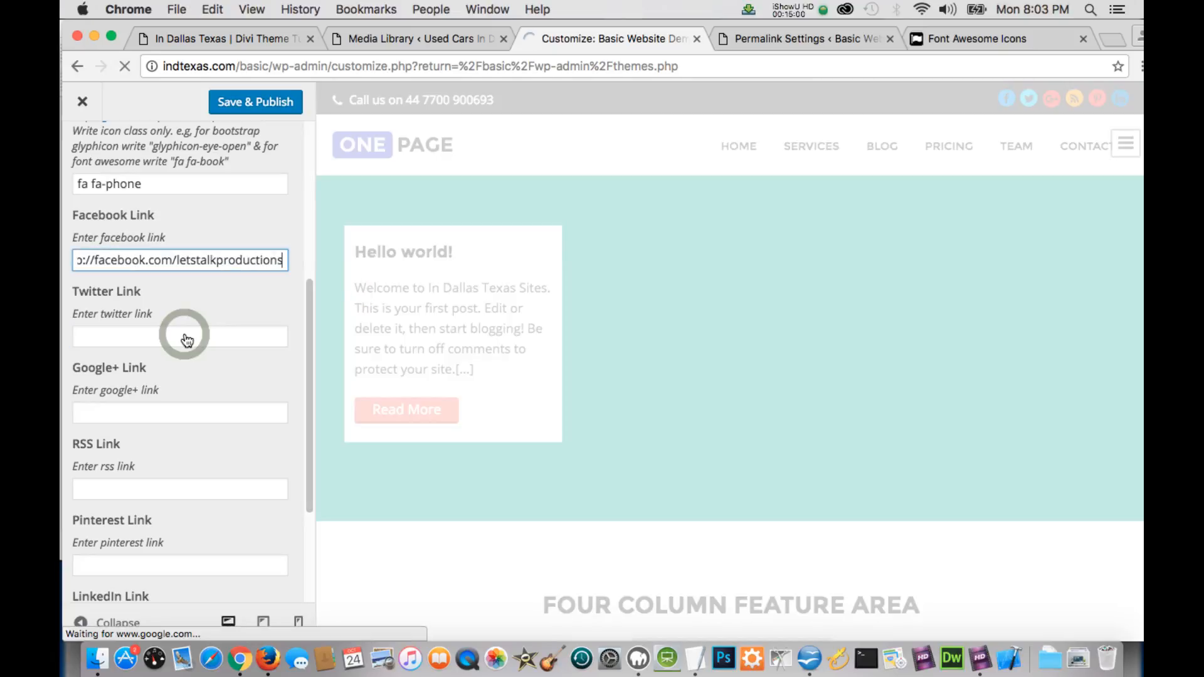
left_click(185, 336)
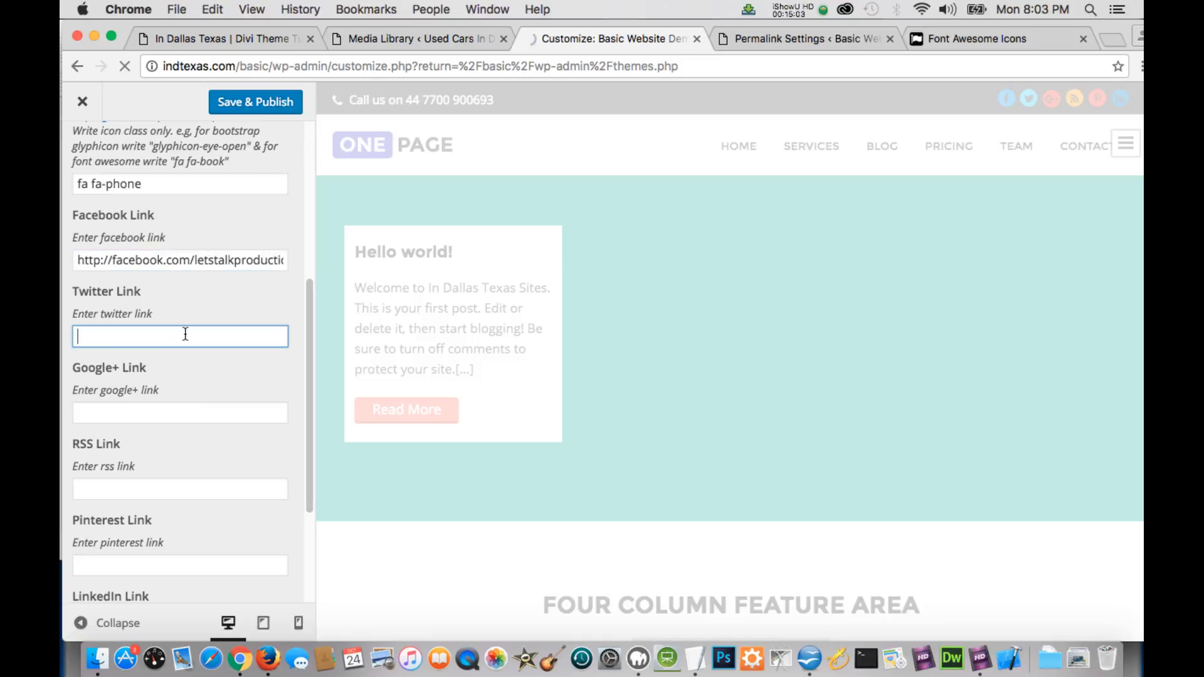
scroll(179, 427, "down", 1)
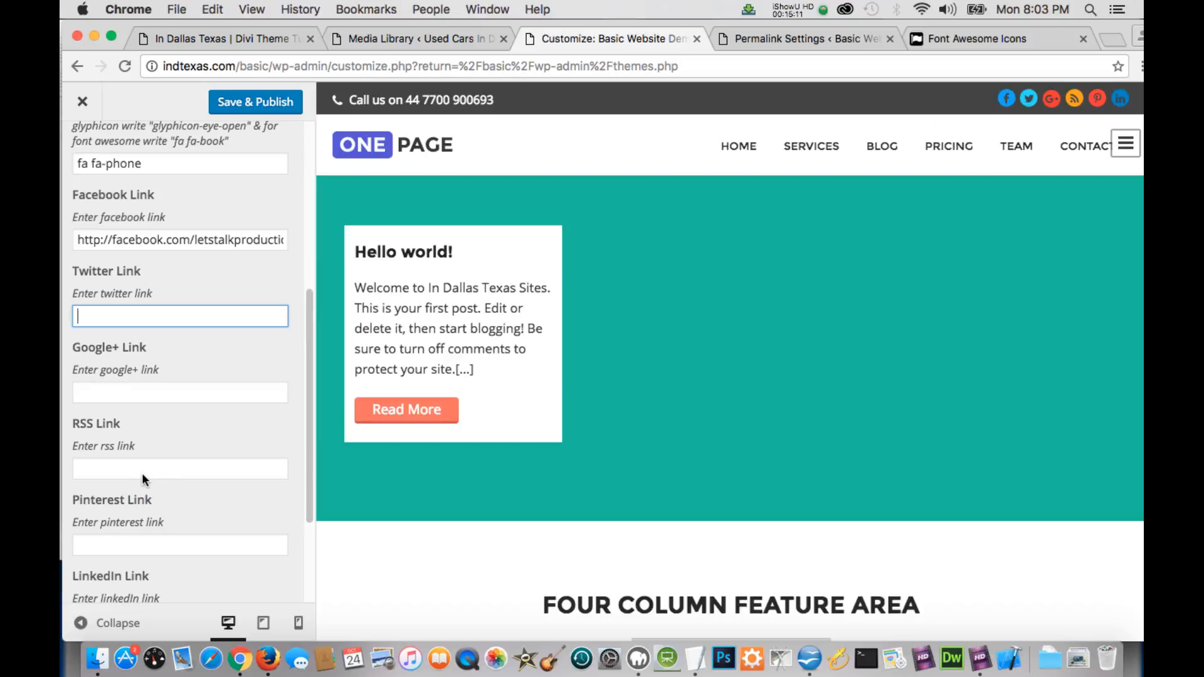
scroll(141, 473, "down", 1)
scroll(148, 439, "up", 1)
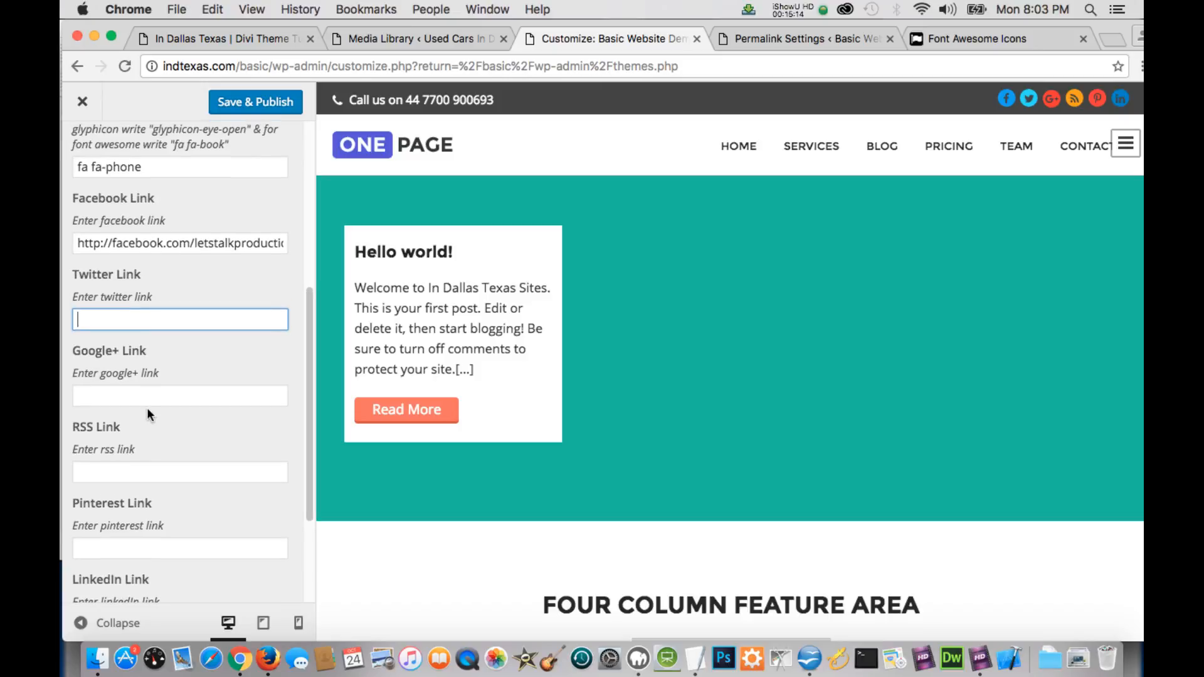
scroll(148, 413, "up", 1)
scroll(148, 409, "down", 4)
scroll(126, 376, "down", 2)
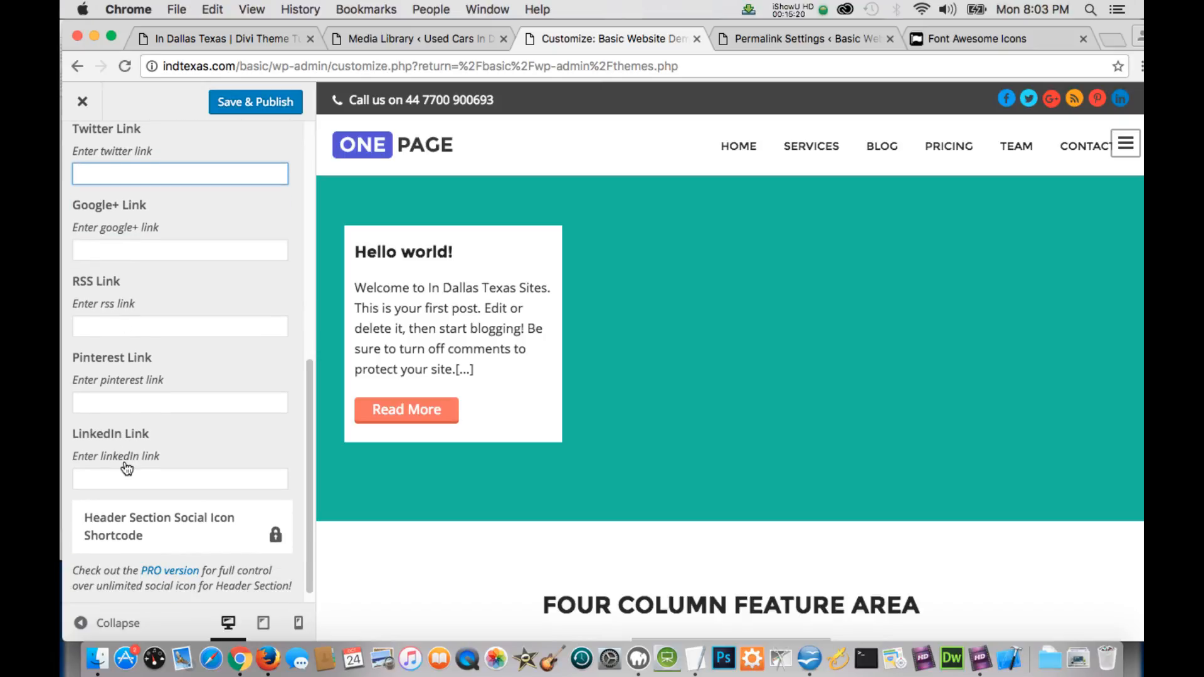
scroll(125, 473, "up", 1)
scroll(124, 470, "down", 2)
scroll(126, 467, "up", 1)
scroll(126, 463, "down", 1)
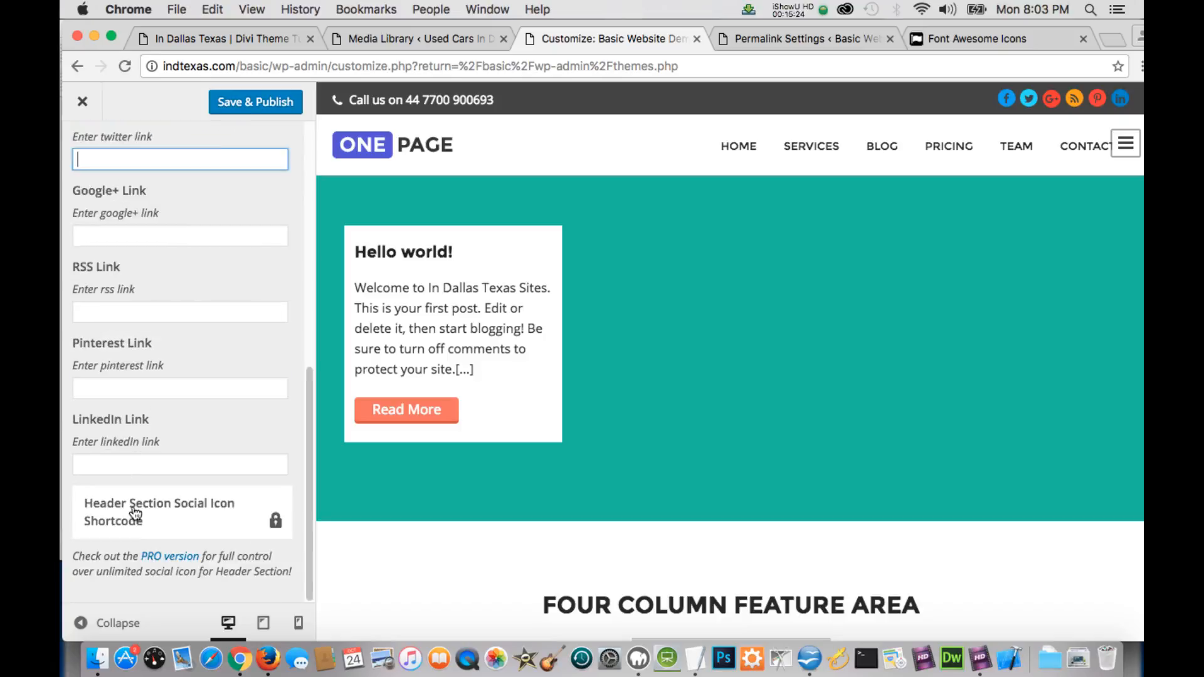
scroll(134, 512, "up", 10)
scroll(135, 503, "down", 5)
scroll(134, 503, "up", 5)
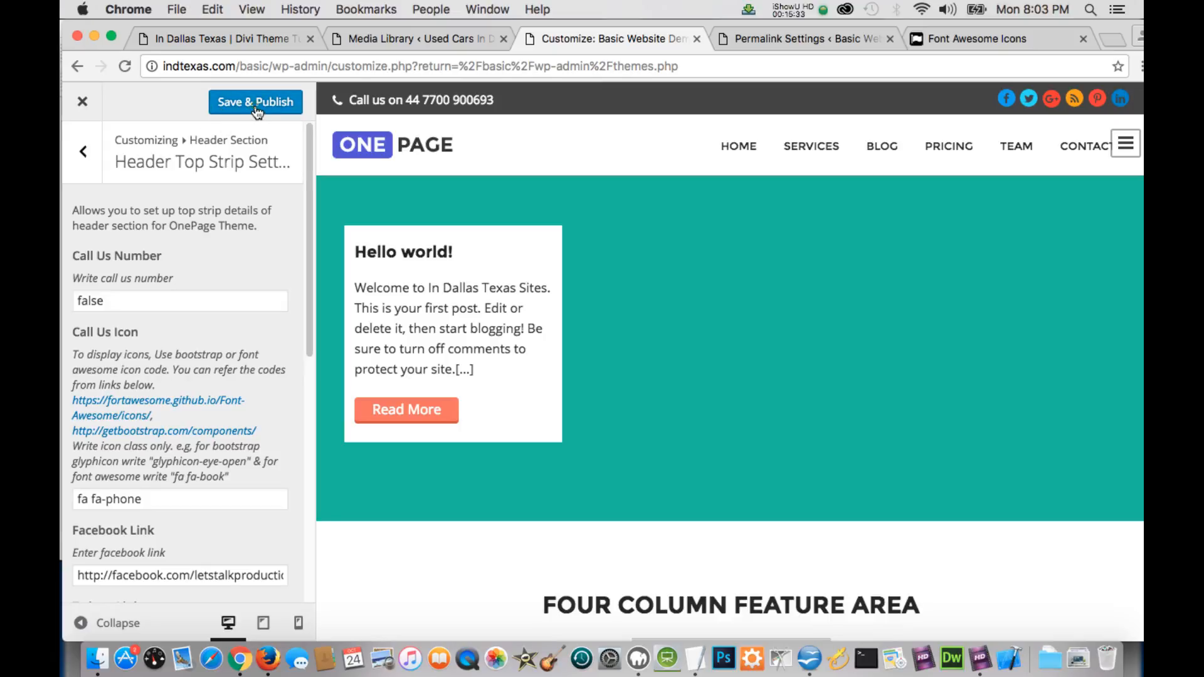
Save and publish the top strip settings, and open the Header Section's Color Settings.
left_click(253, 106)
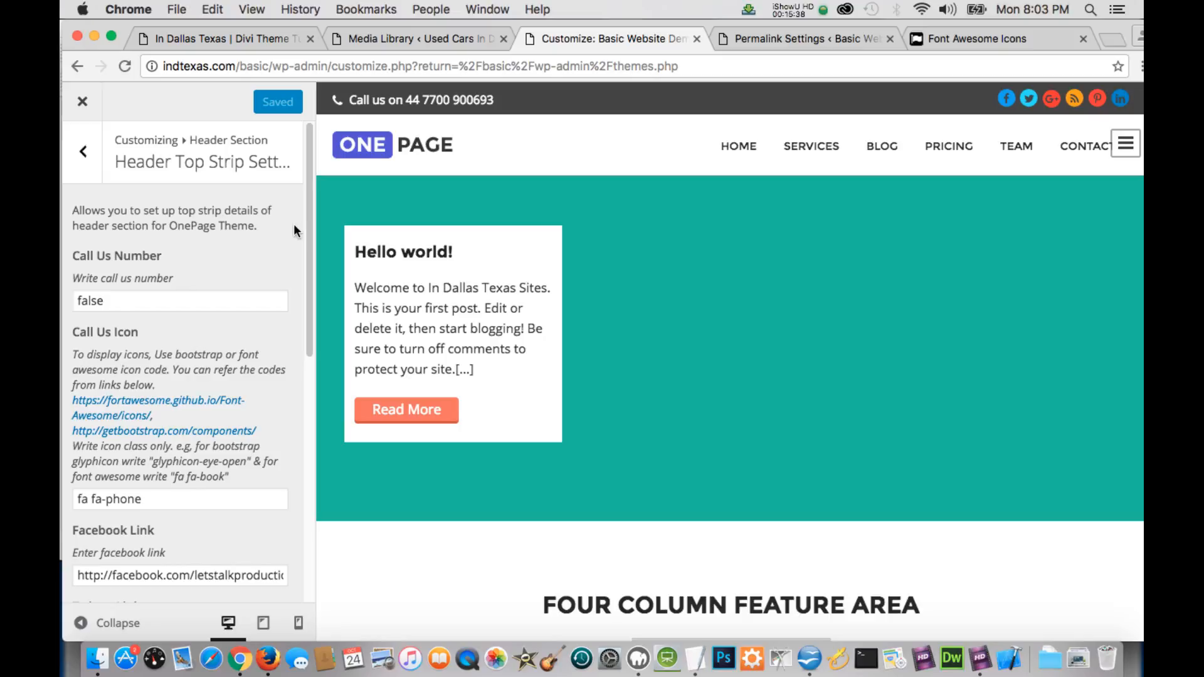
left_click(84, 156)
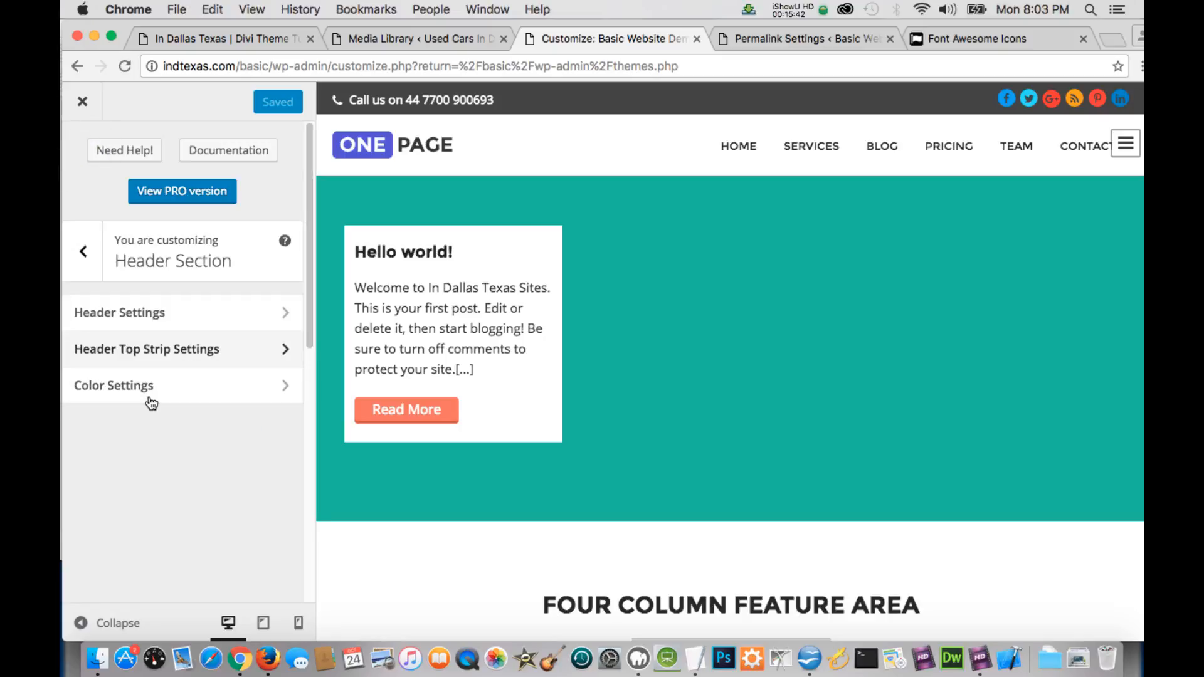
left_click(227, 387)
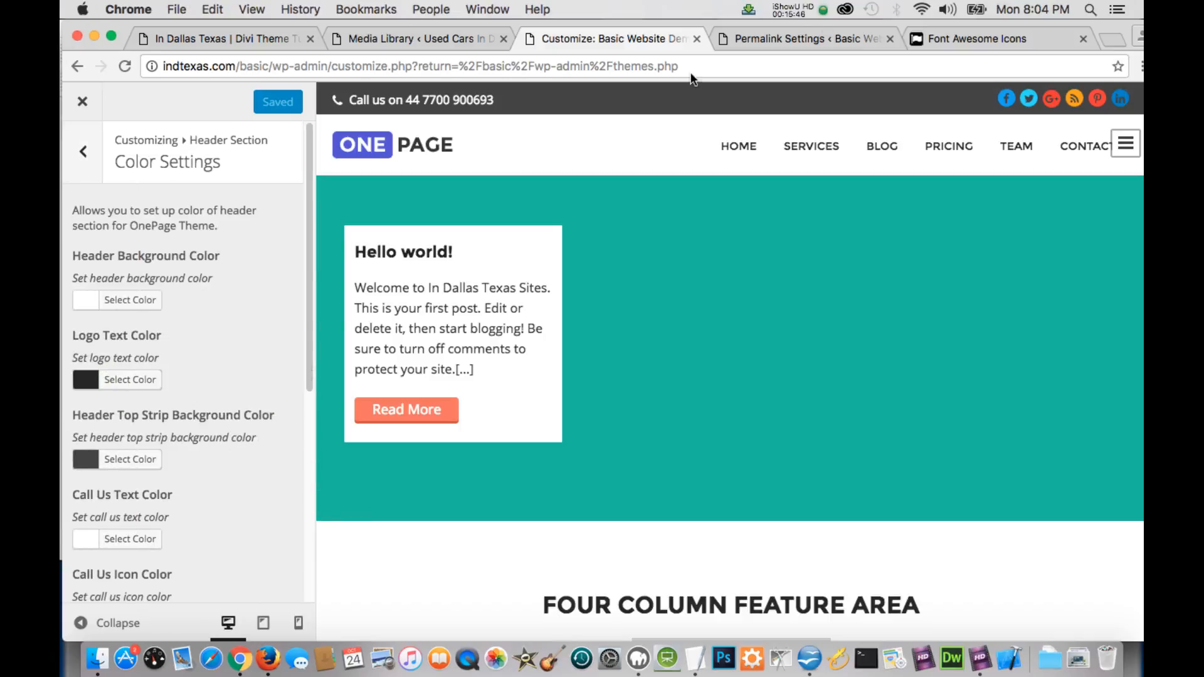
Examine the header color options, from Header Background Color down to Menu-List Border Color, and compare them with the preview's header.
left_click_drag(810, 22, 863, 21)
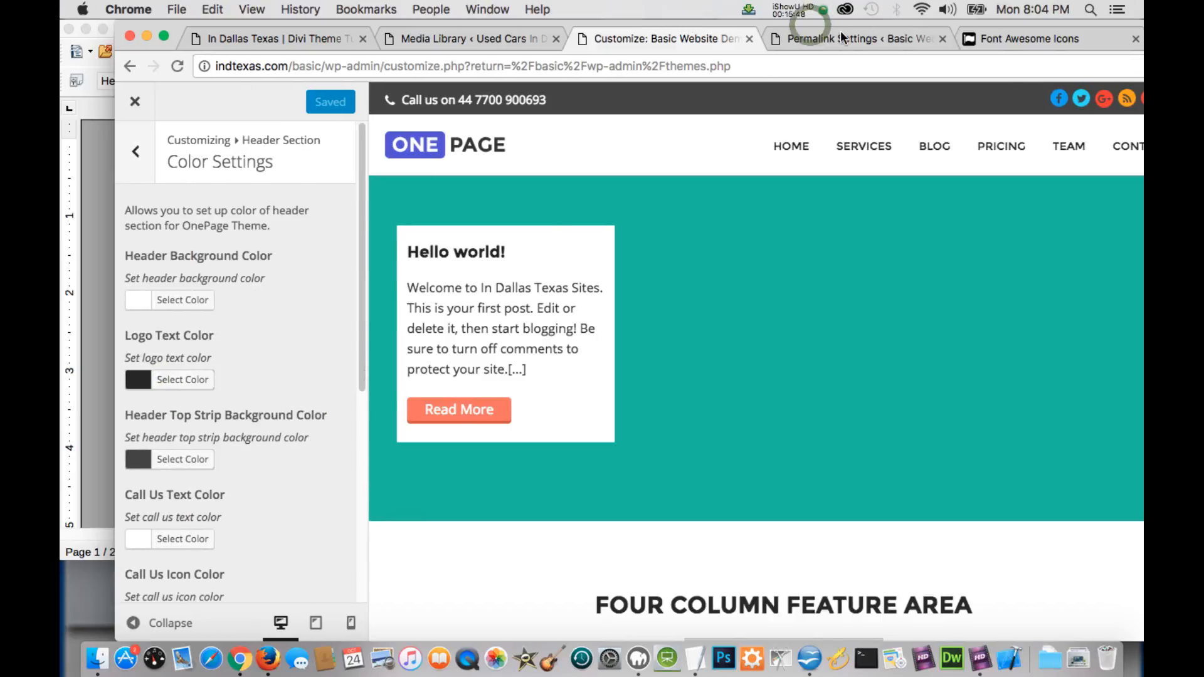
left_click_drag(687, 24, 637, 24)
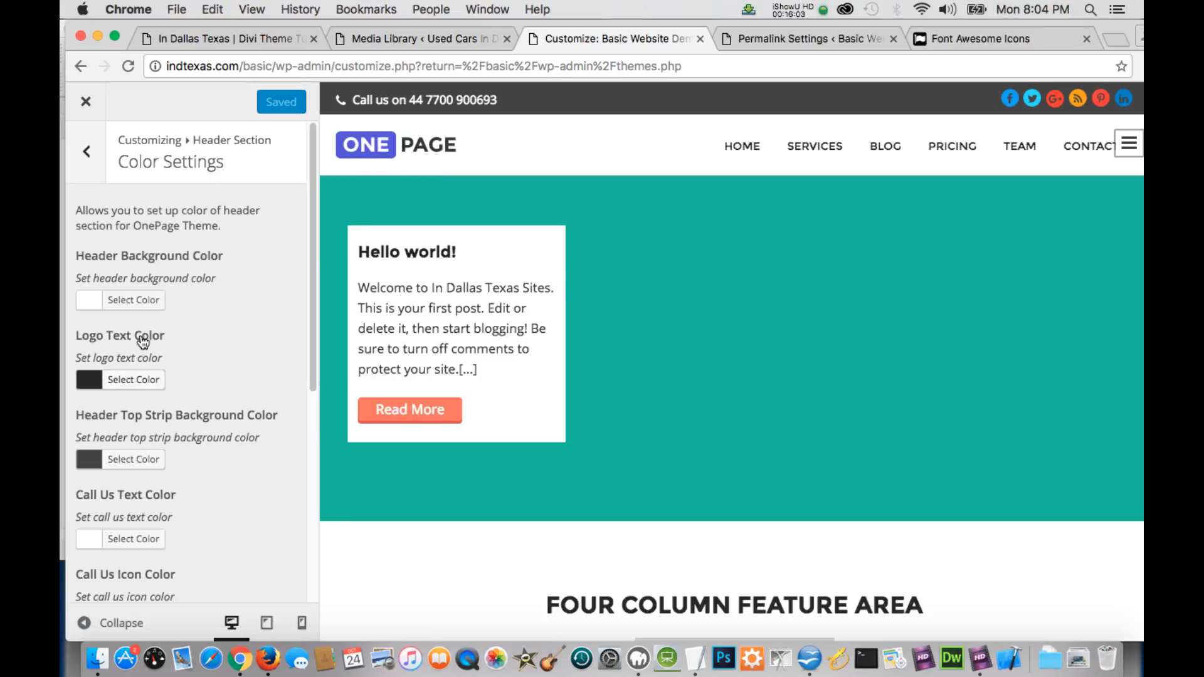
scroll(153, 450, "down", 2)
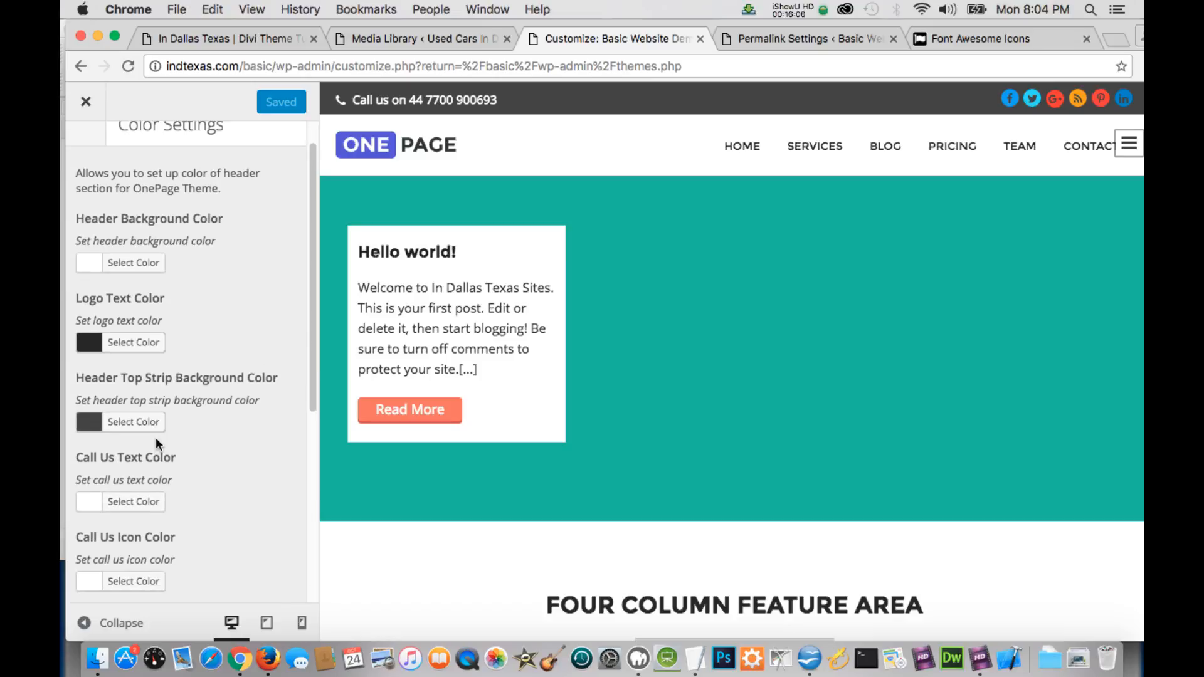
scroll(155, 439, "down", 1)
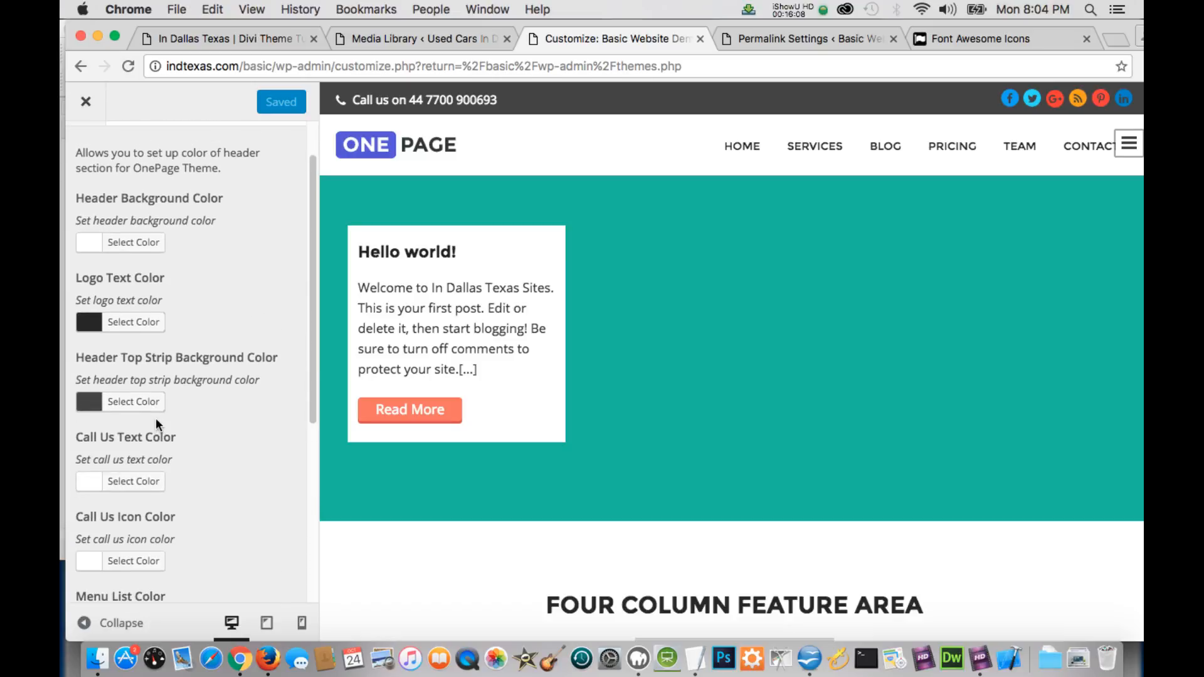
scroll(156, 420, "down", 1)
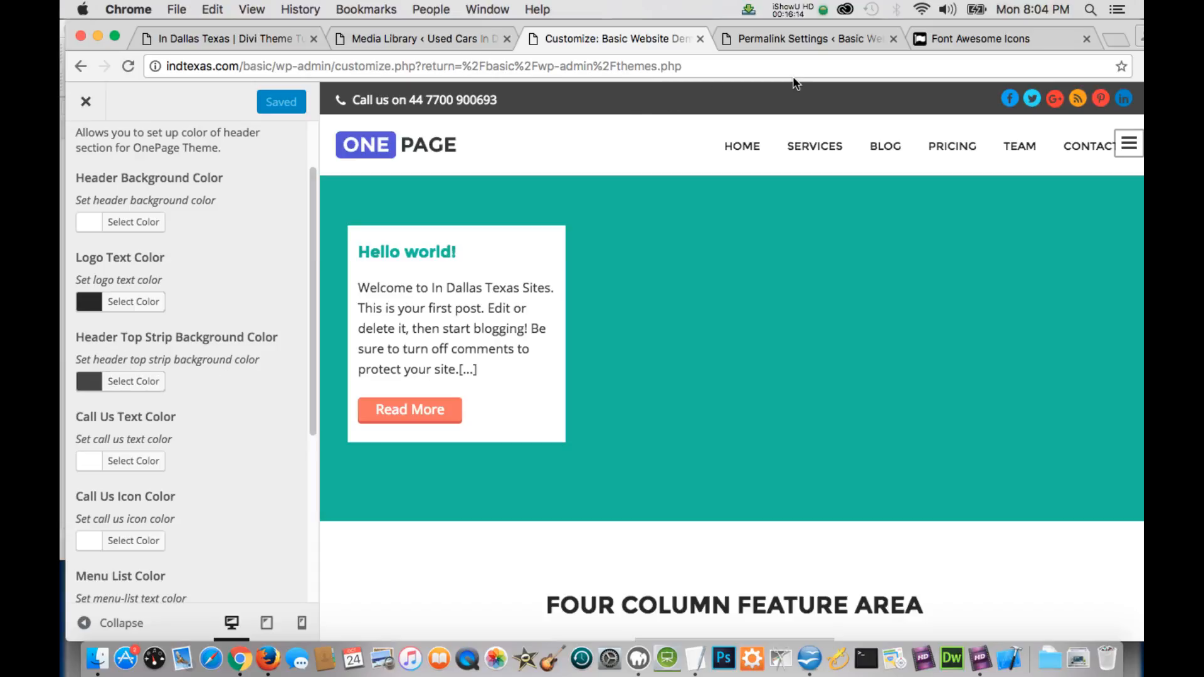
scroll(223, 523, "down", 1)
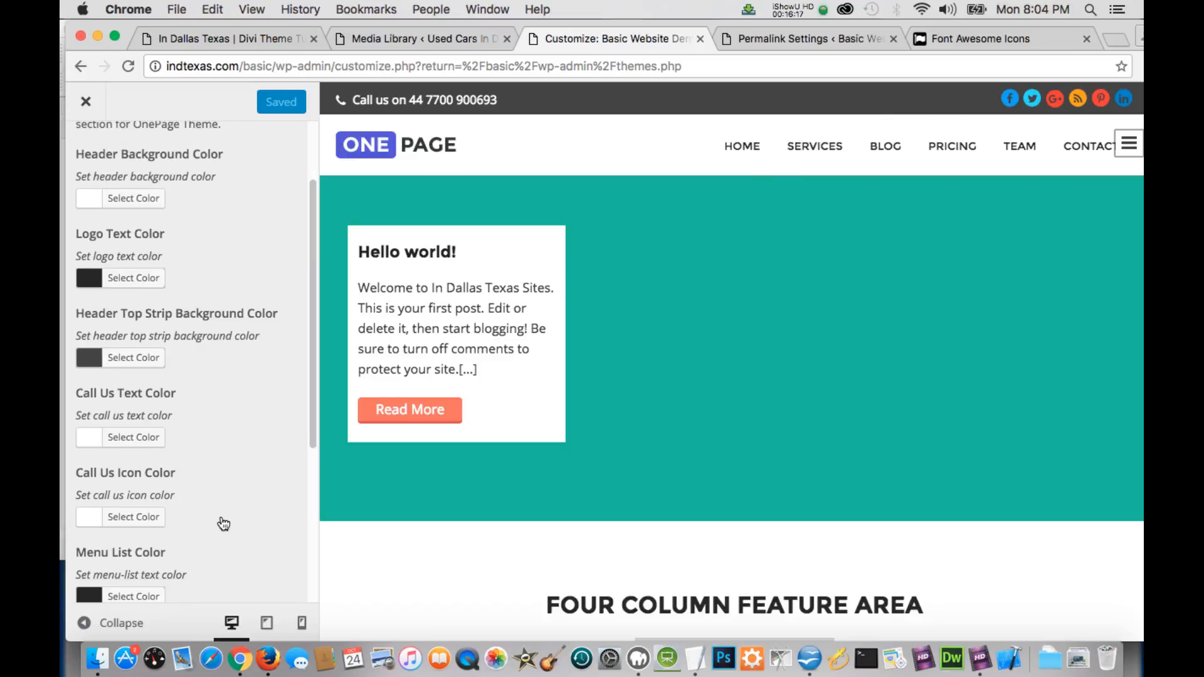
scroll(225, 524, "up", 1)
scroll(224, 524, "down", 1)
scroll(148, 506, "down", 1)
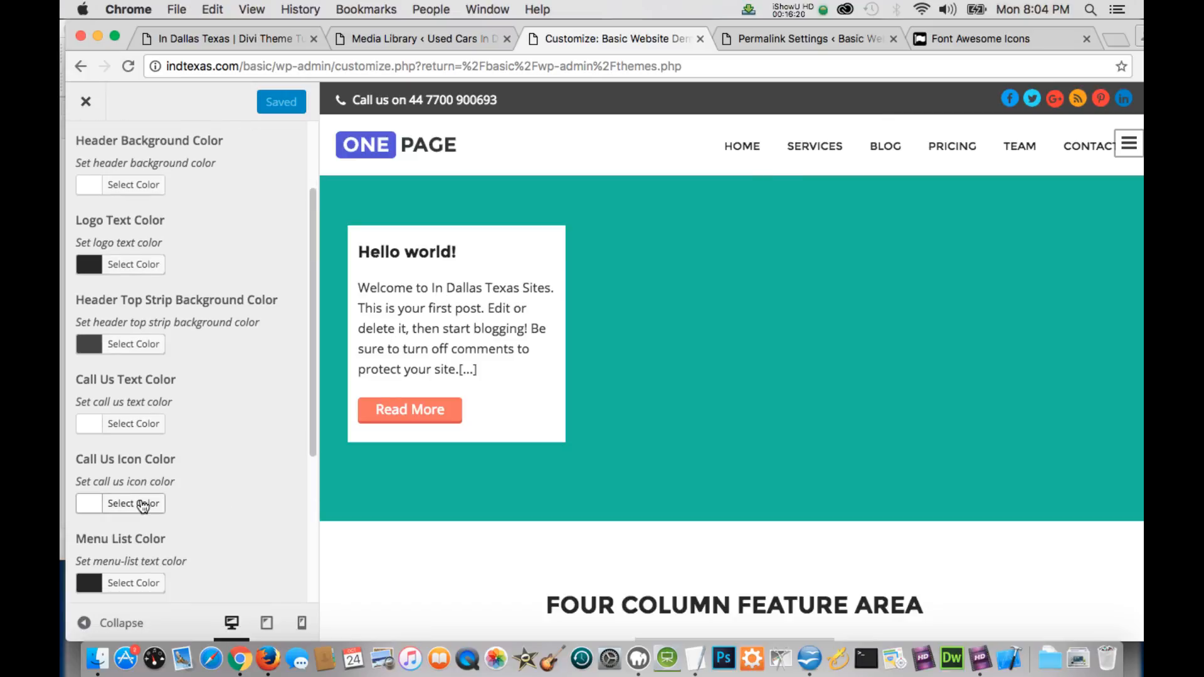
scroll(131, 514, "down", 1)
scroll(130, 514, "up", 1)
scroll(132, 514, "down", 1)
scroll(131, 514, "down", 4)
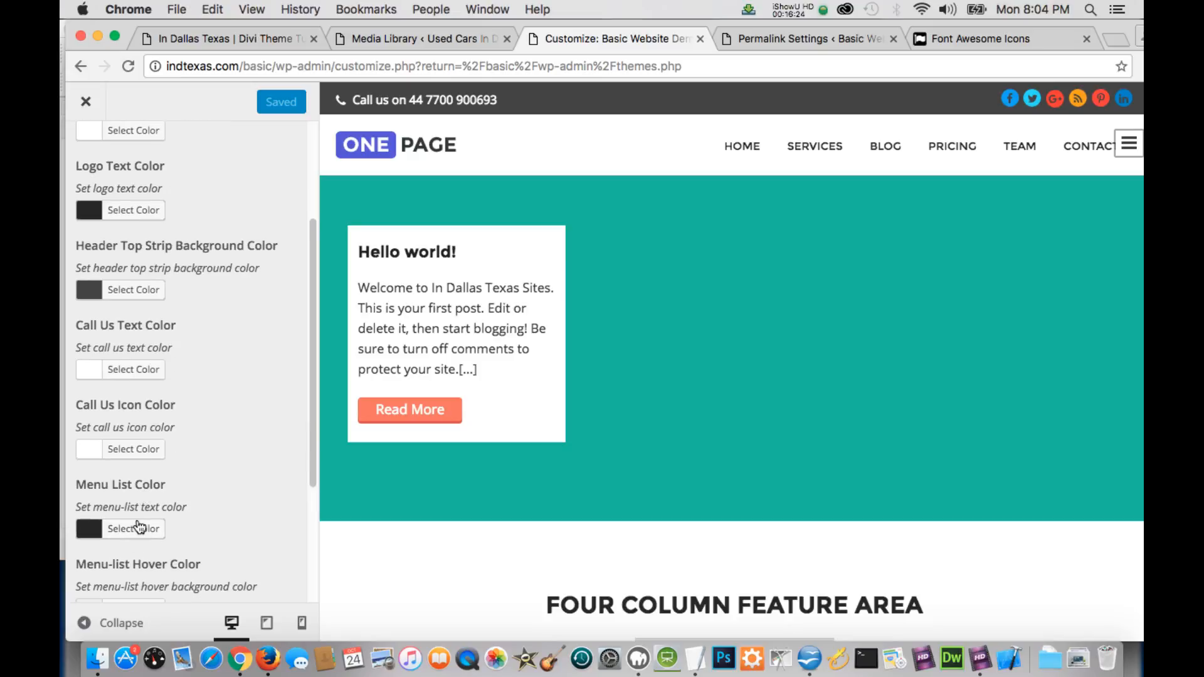
scroll(141, 527, "down", 3)
scroll(140, 530, "up", 3)
scroll(142, 501, "down", 3)
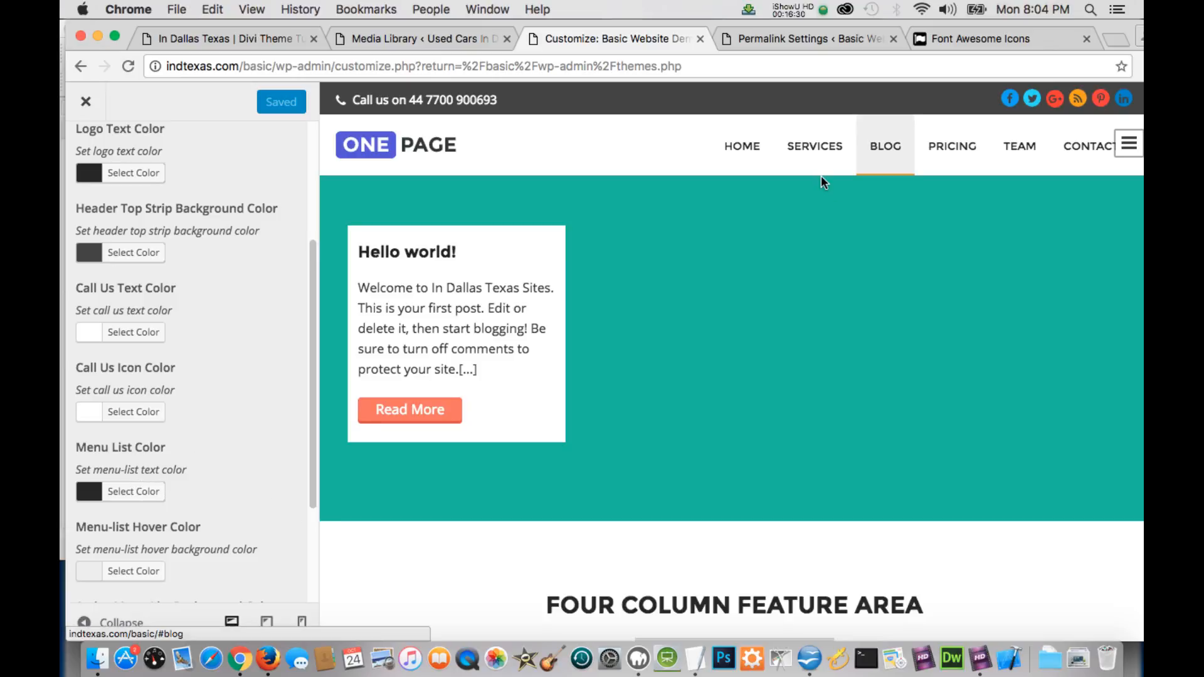
scroll(209, 551, "down", 5)
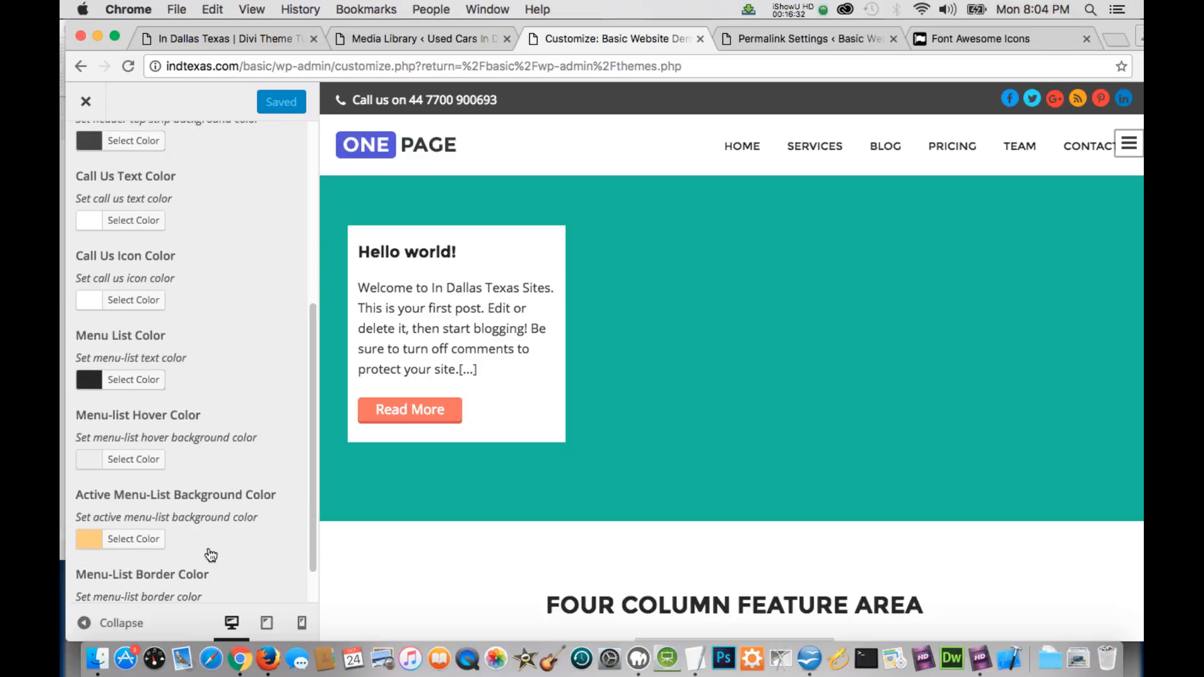
scroll(210, 555, "down", 1)
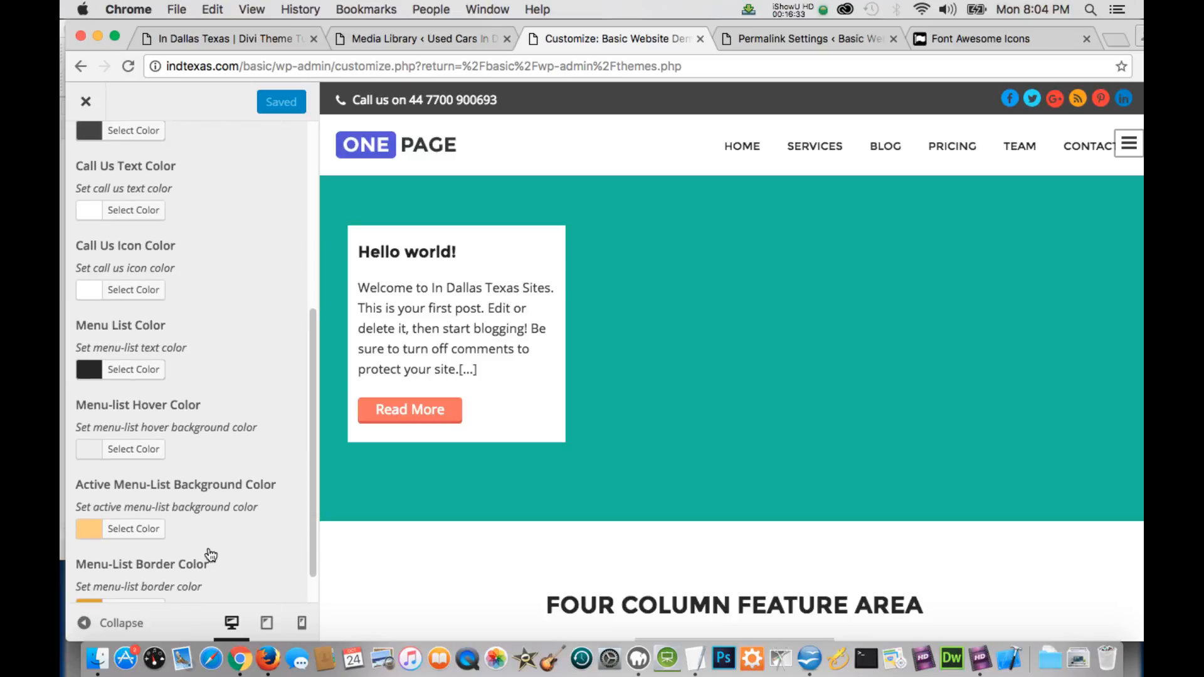
Set the Menu List Color to the red preset swatch.
left_click(133, 366)
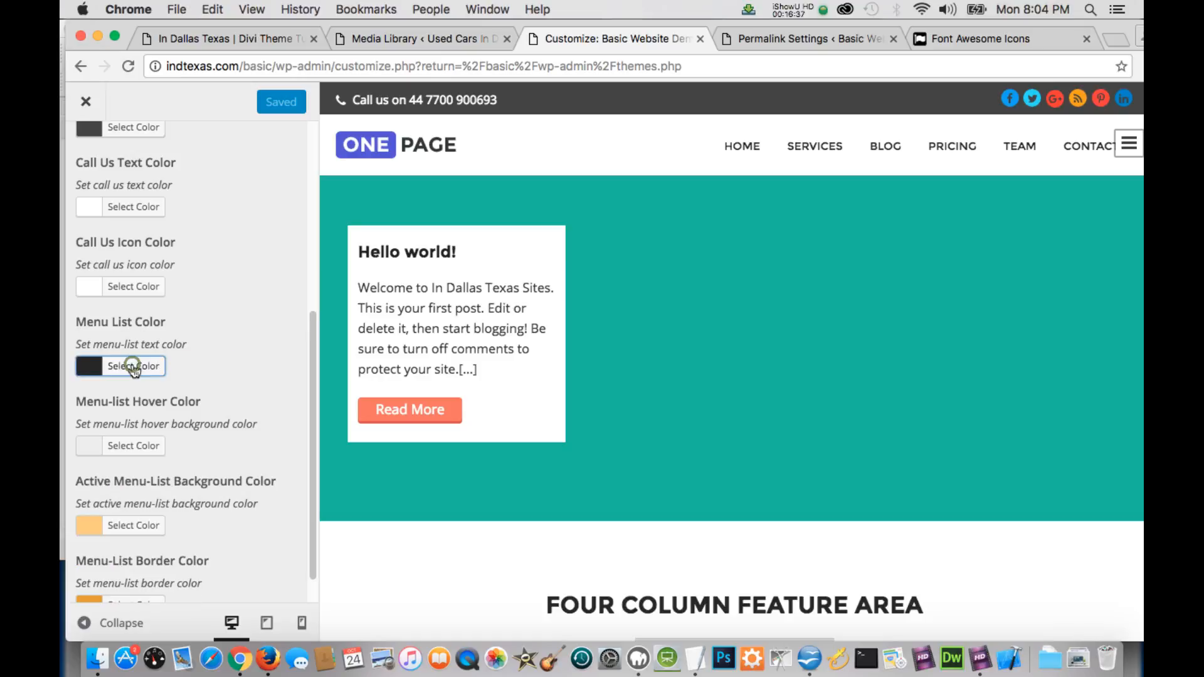
left_click(132, 366)
left_click(133, 561)
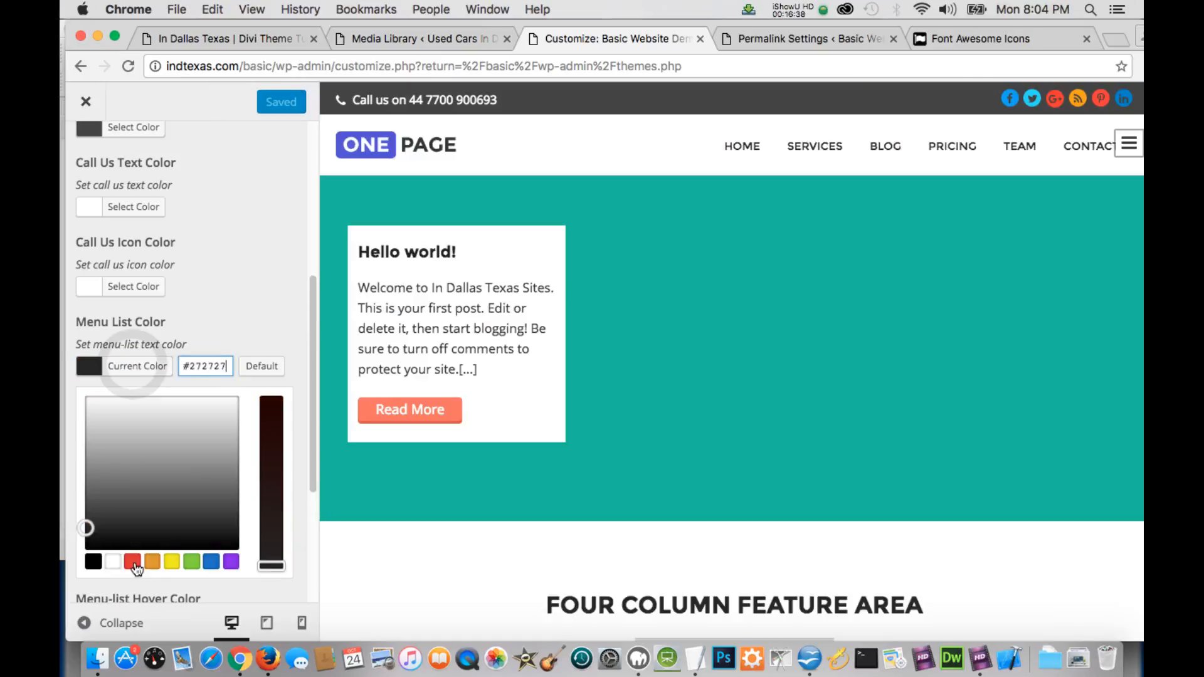
left_click(134, 562)
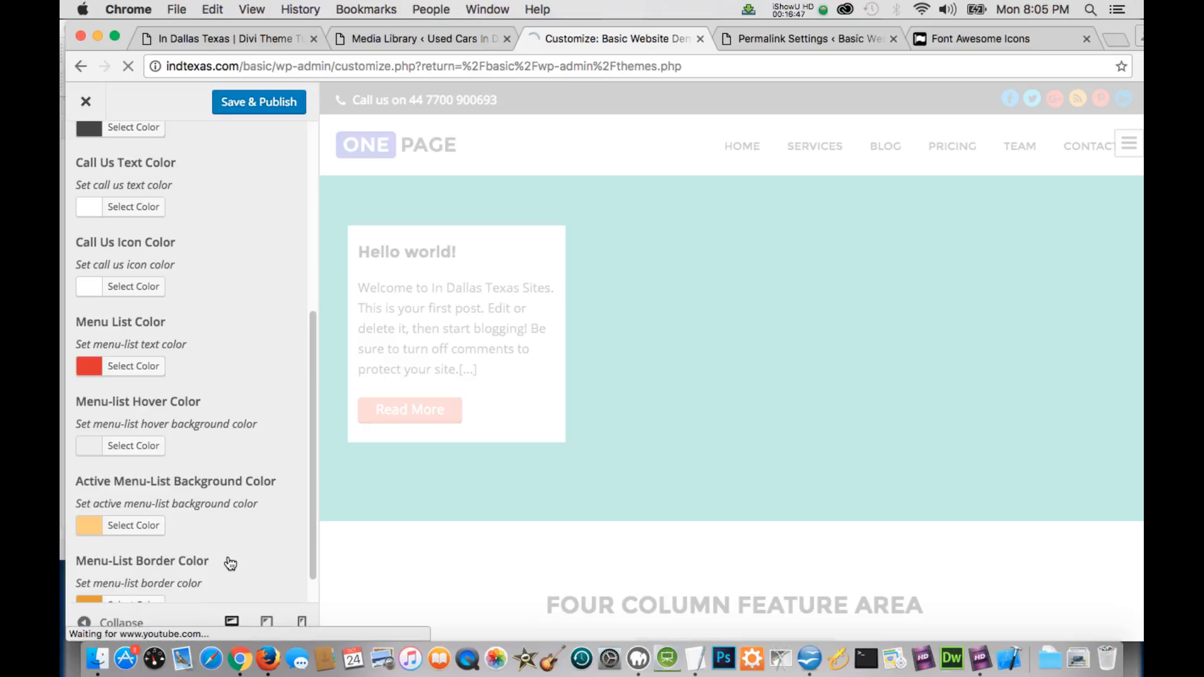
Set the Menu-List Border Color to the red preset swatch and close its color picker.
scroll(227, 568, "down", 2)
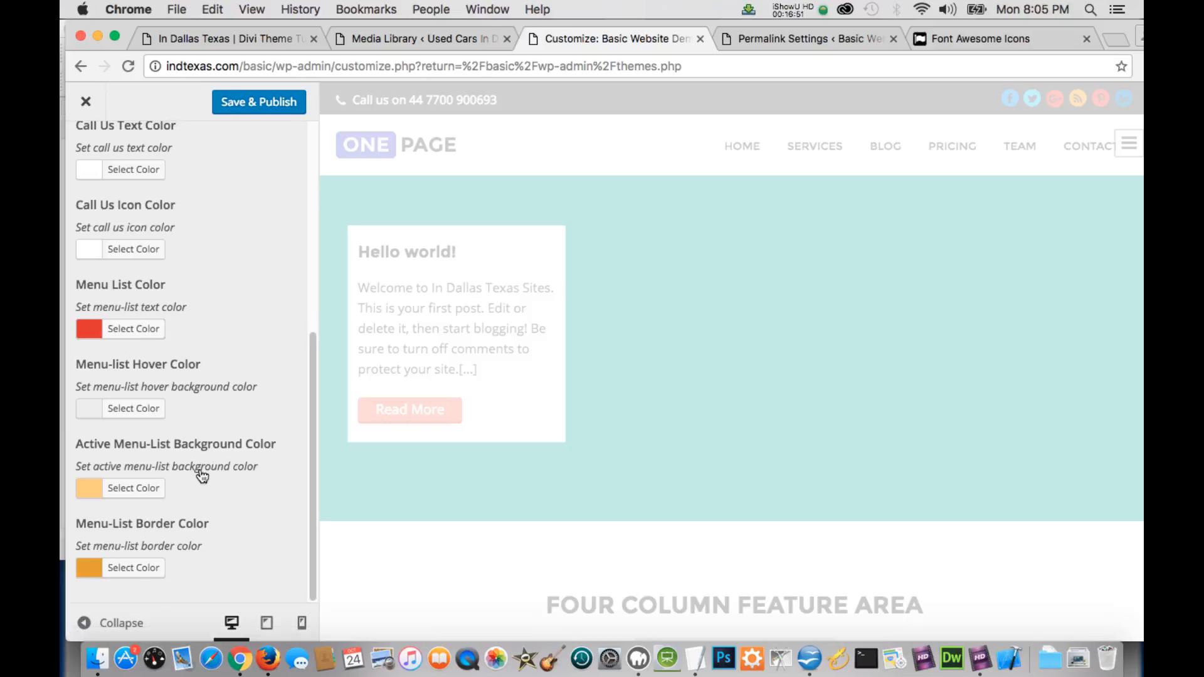
scroll(202, 477, "up", 1)
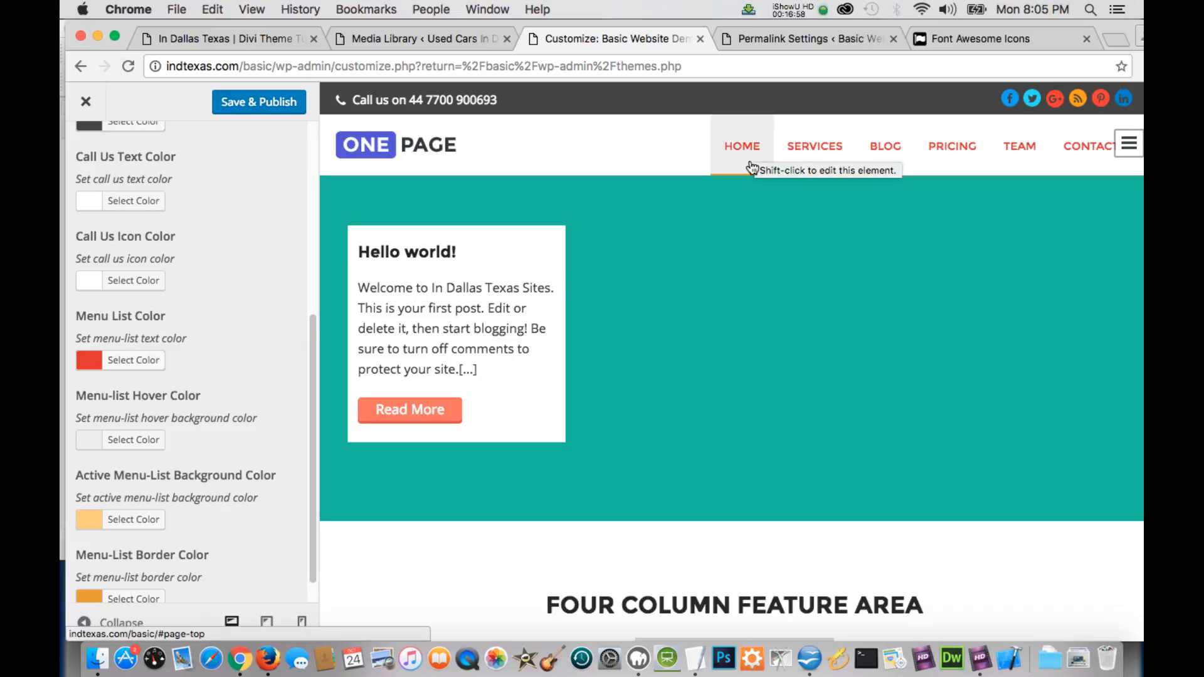
left_click(124, 592)
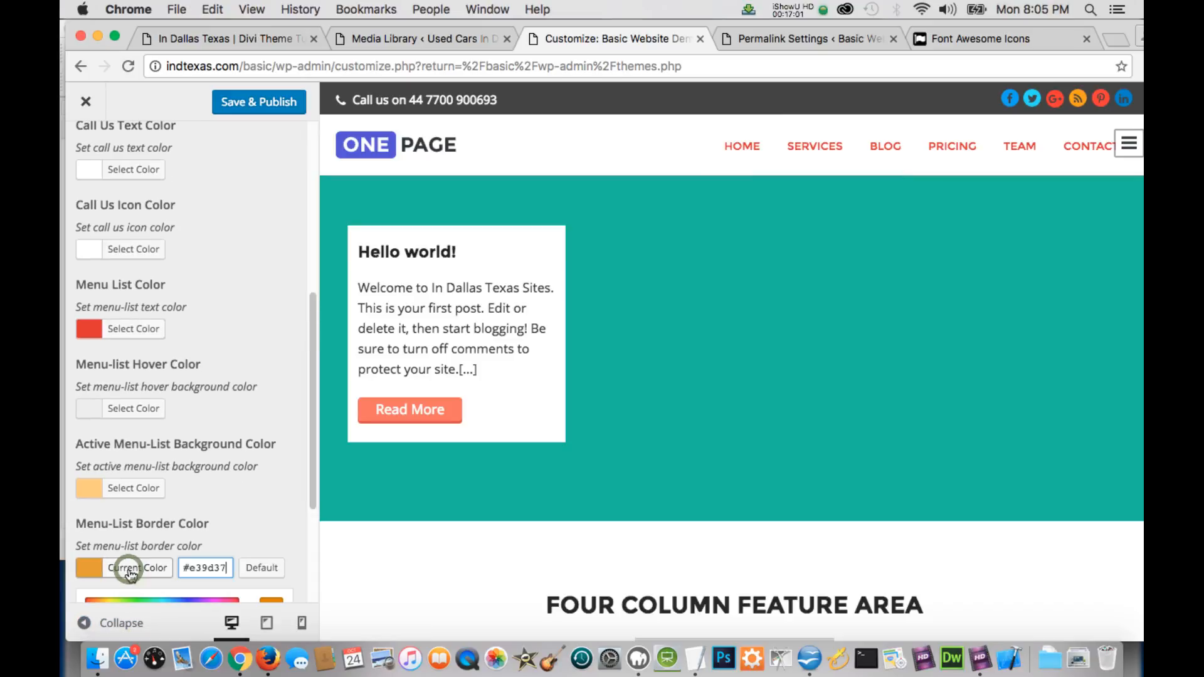
scroll(211, 502, "down", 3)
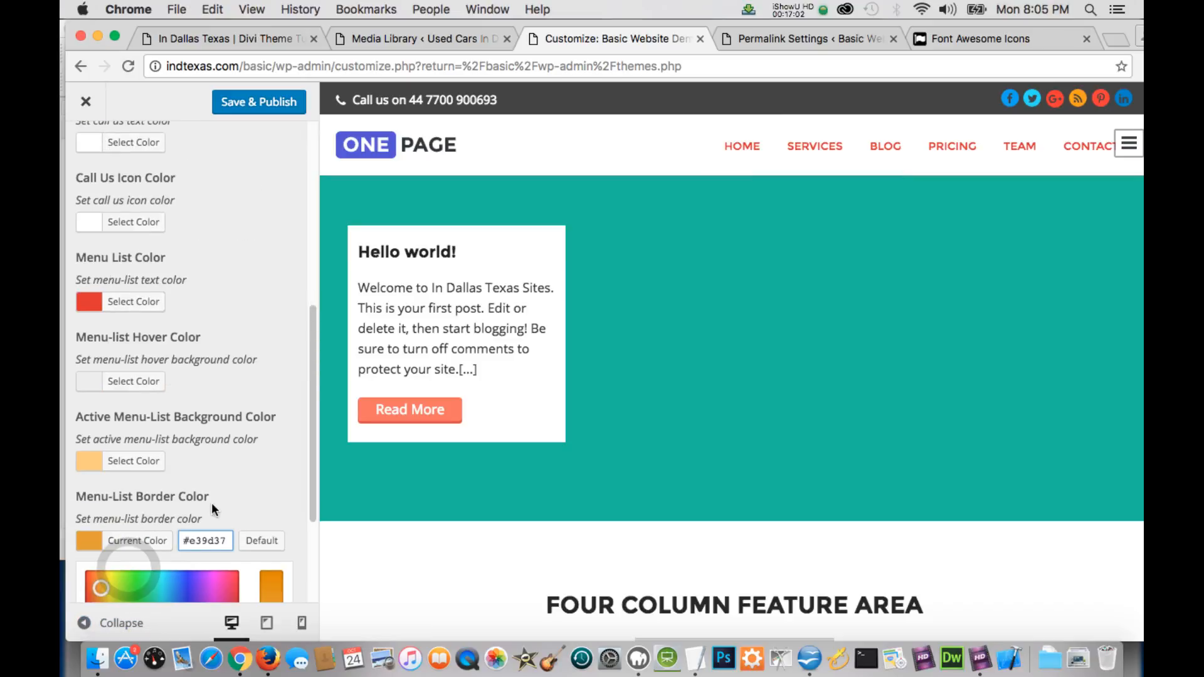
left_click(132, 565)
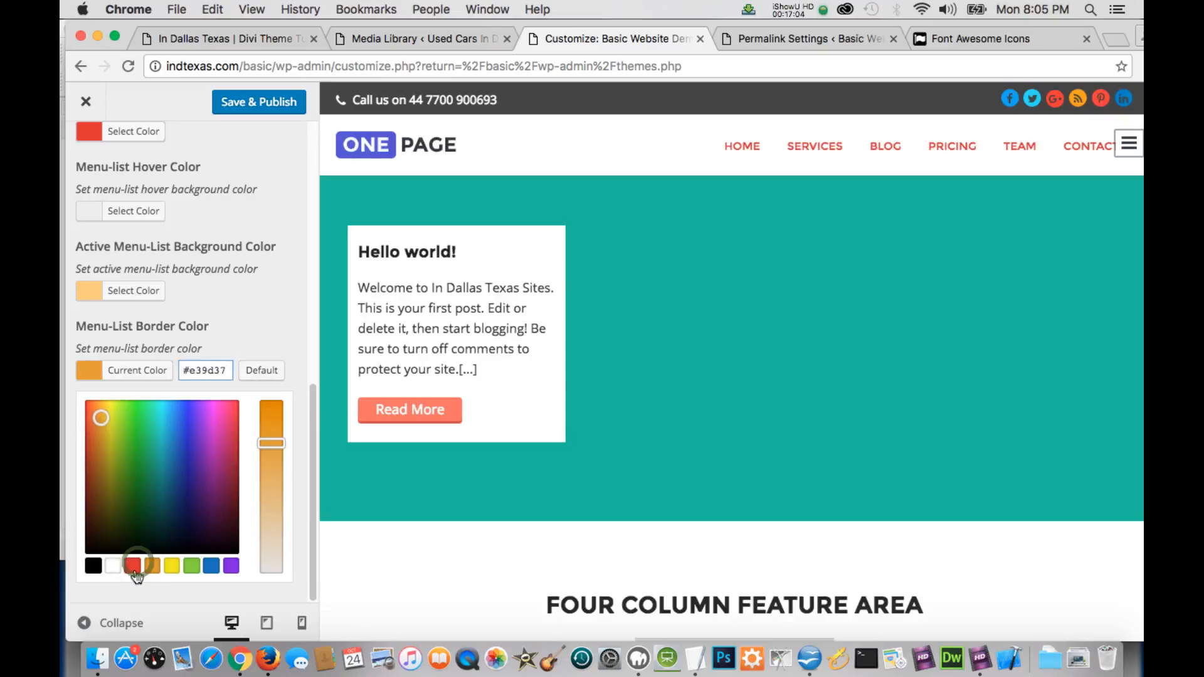
left_click(271, 321)
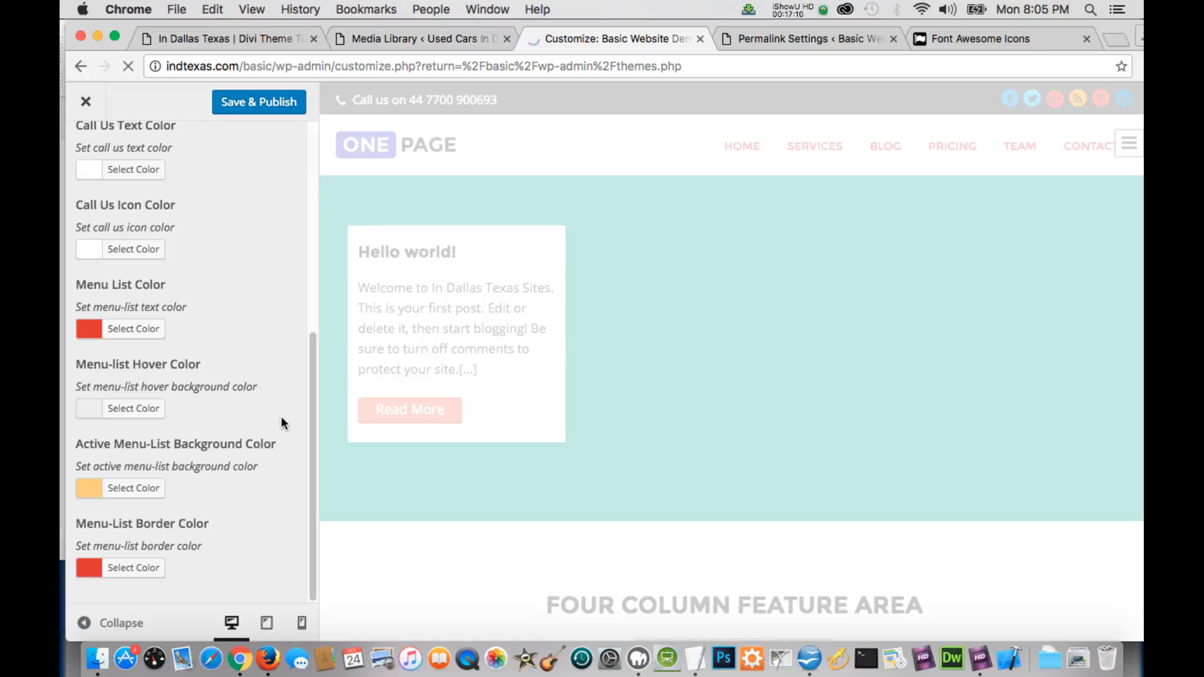
left_click(251, 270)
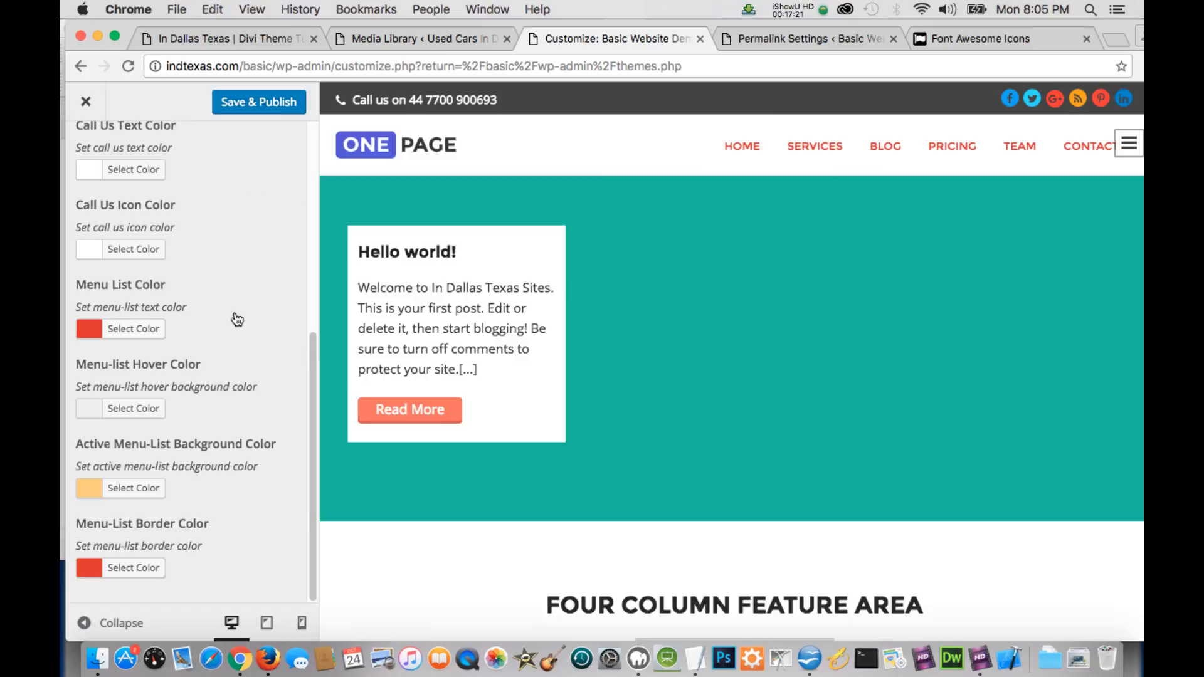
Save and publish the header color changes and look back over the header color options.
left_click(258, 113)
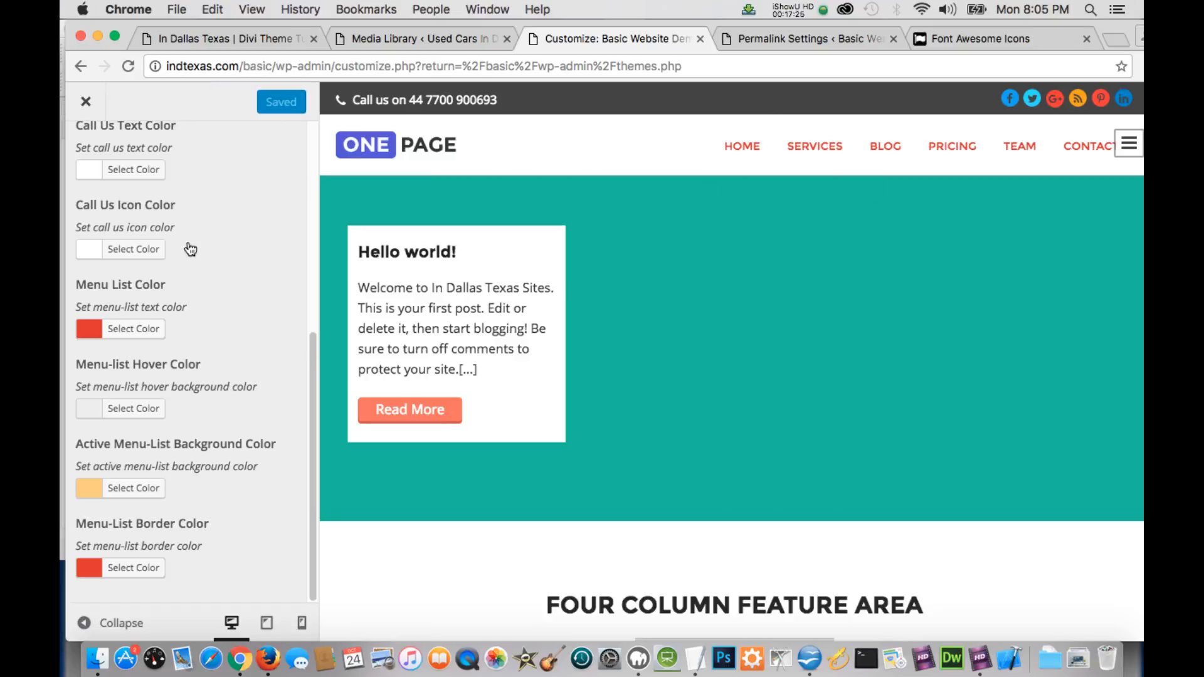
scroll(215, 225, "up", 8)
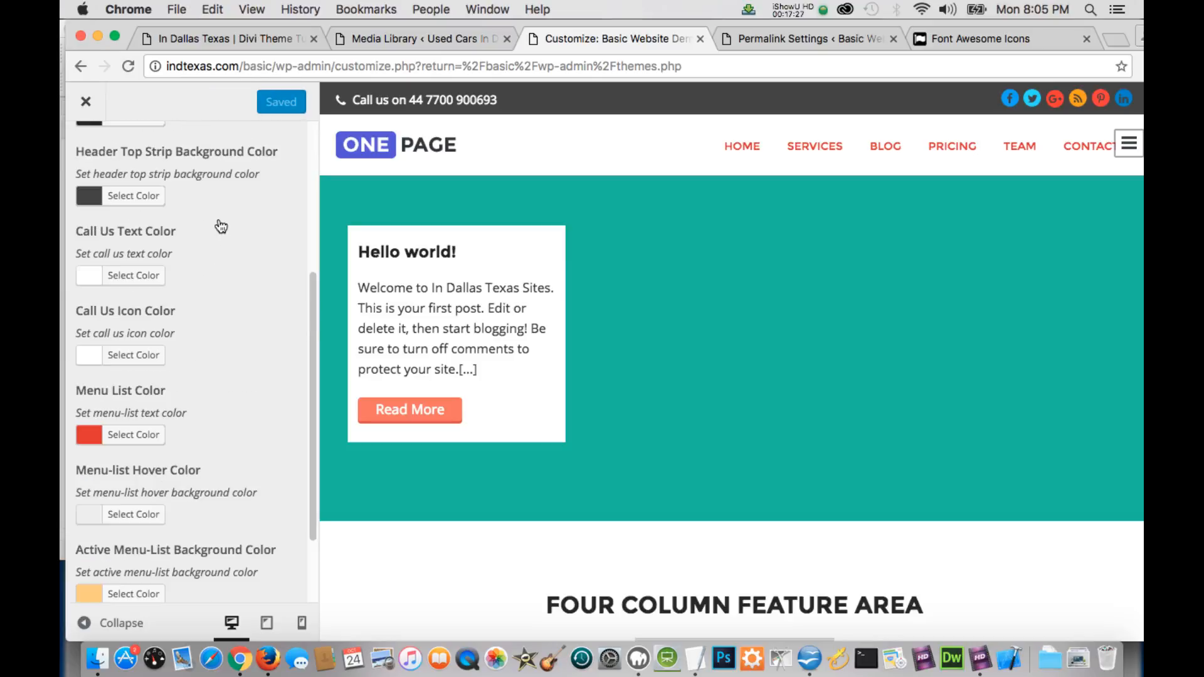
scroll(220, 226, "down", 6)
scroll(220, 227, "up", 5)
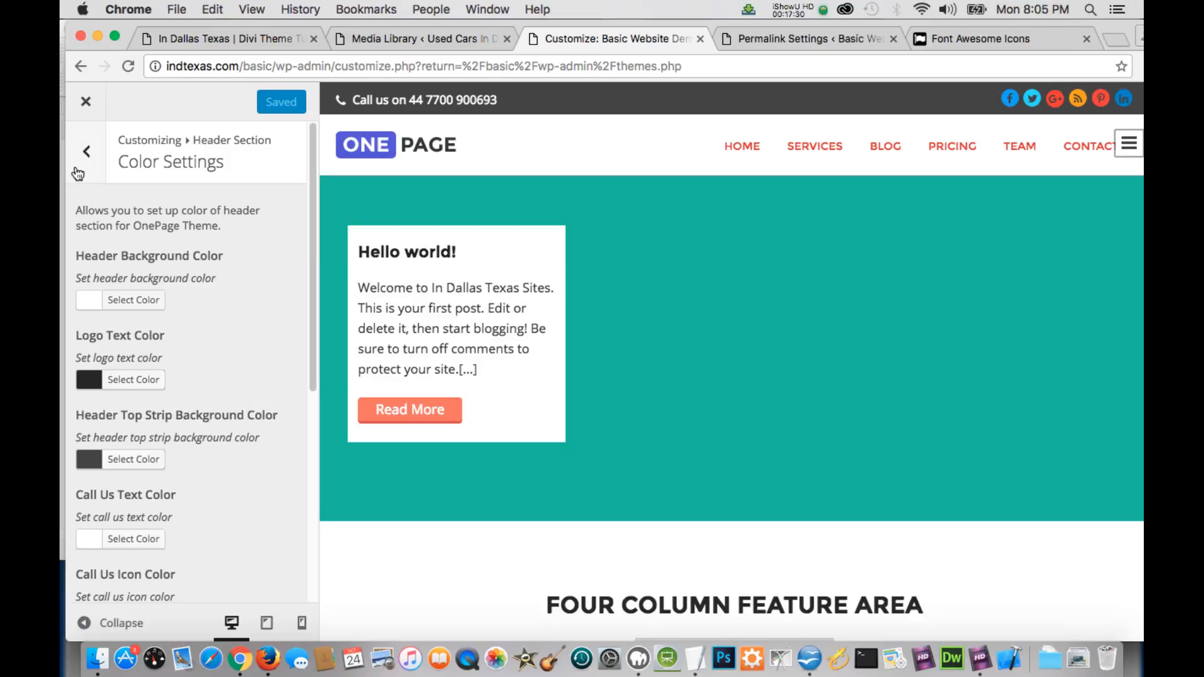
Leave the Header Section, open the Slider #1 settings in the Slider Section, and bring the slider into view in the preview.
left_click(86, 151)
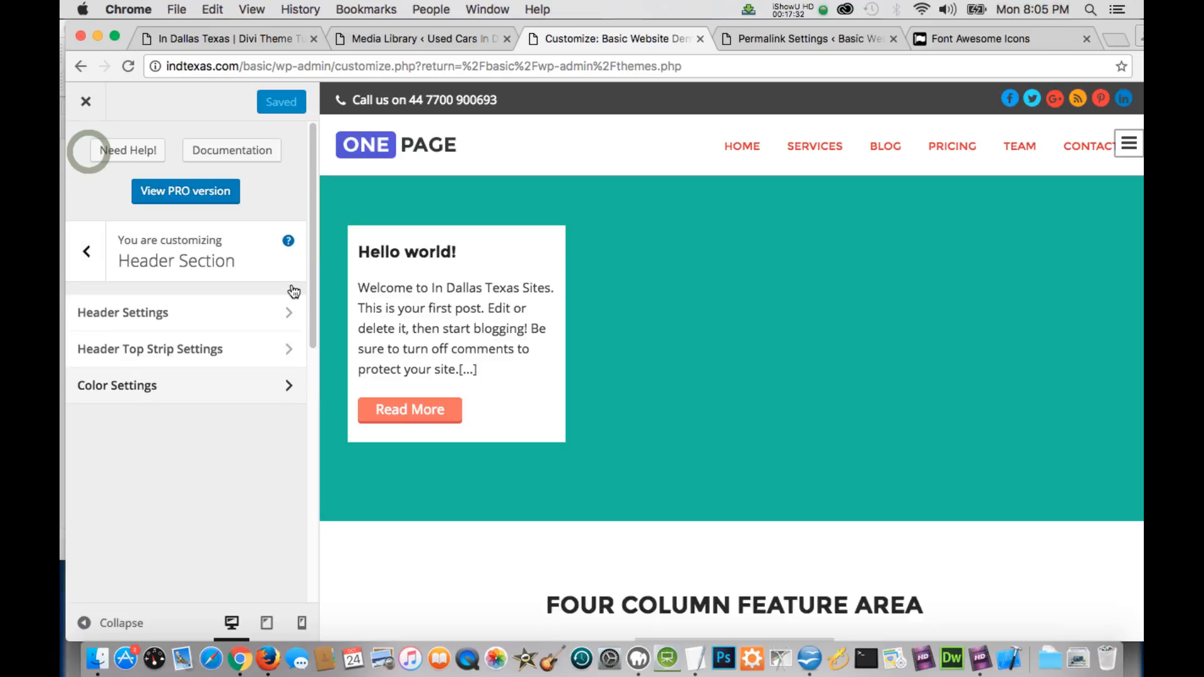
left_click(89, 253)
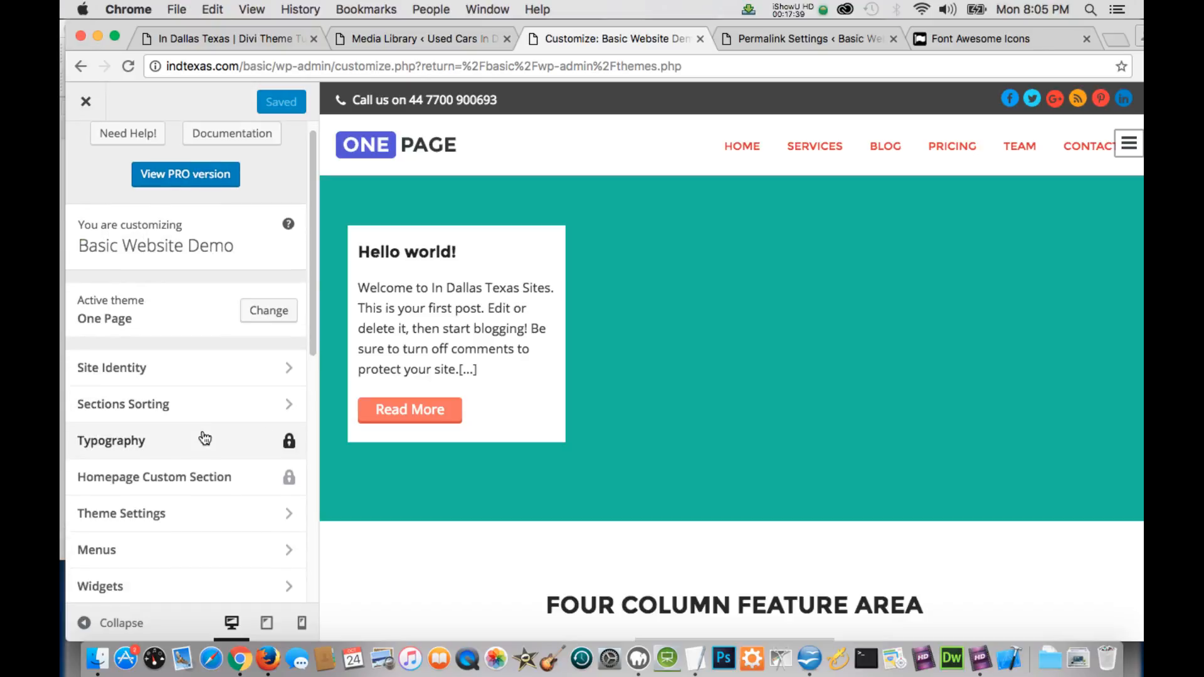
scroll(205, 441, "down", 5)
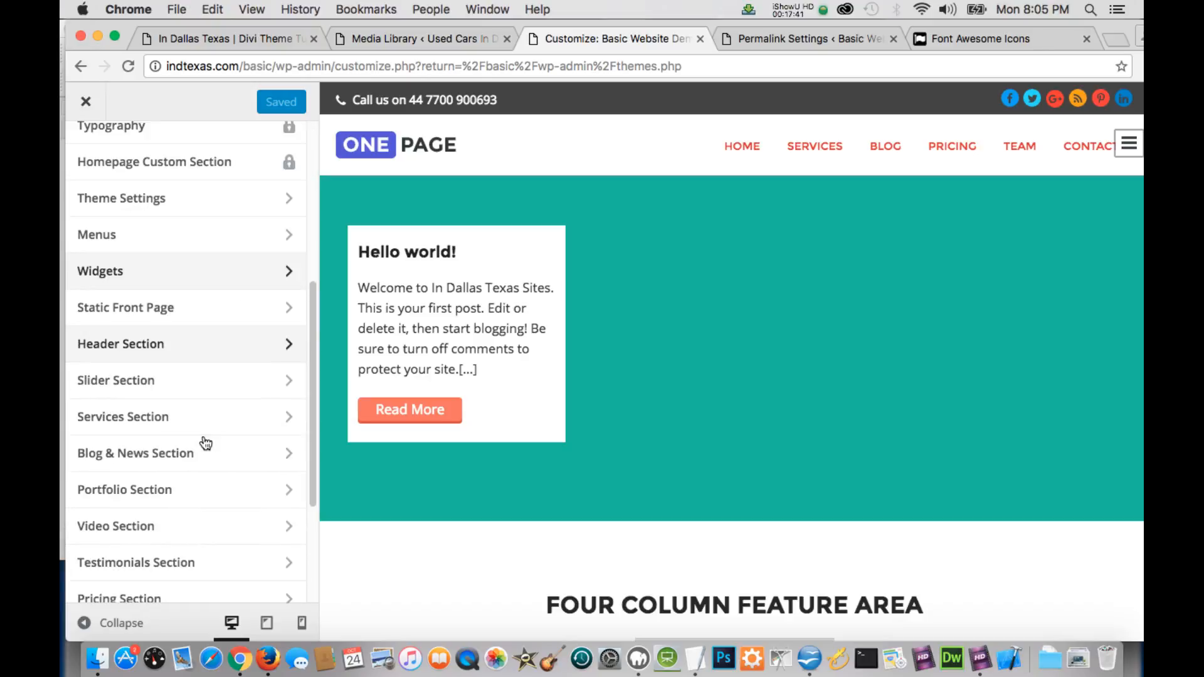
left_click(155, 383)
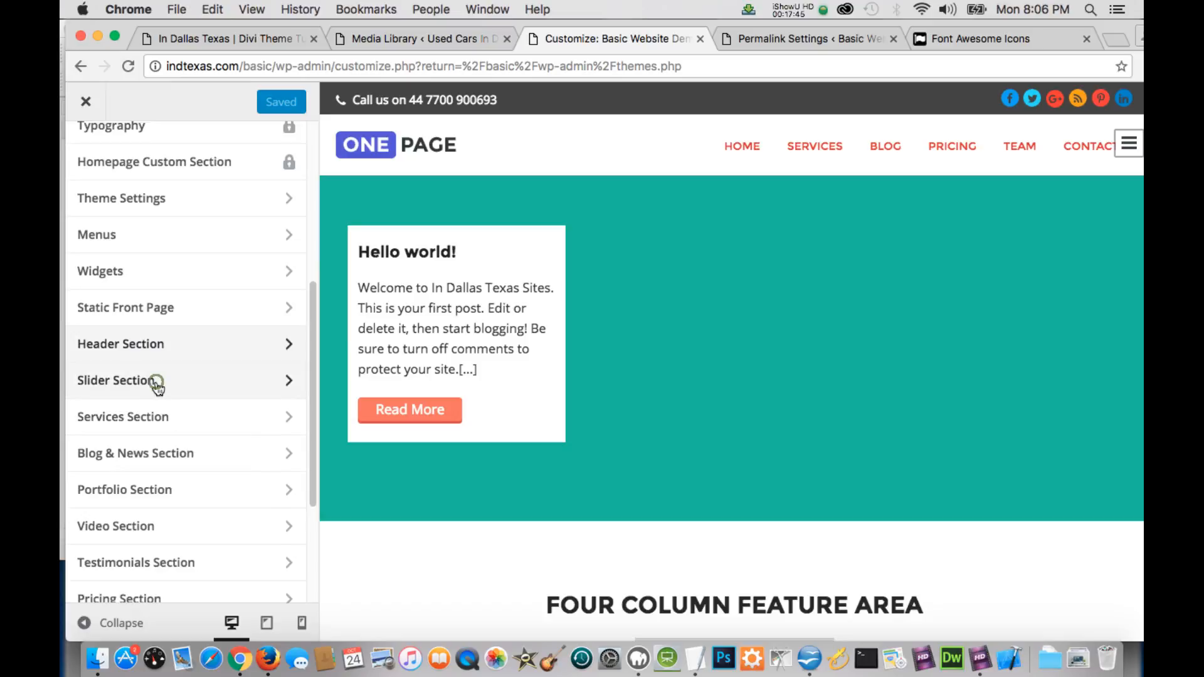
left_click(156, 382)
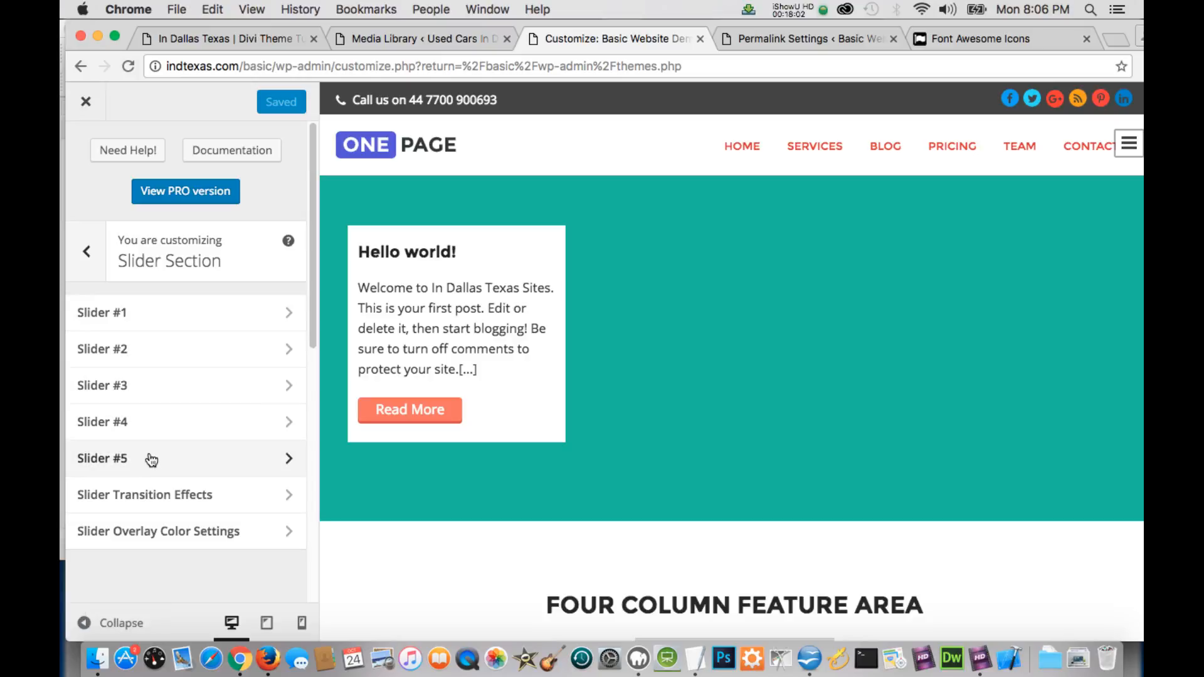
left_click(263, 313)
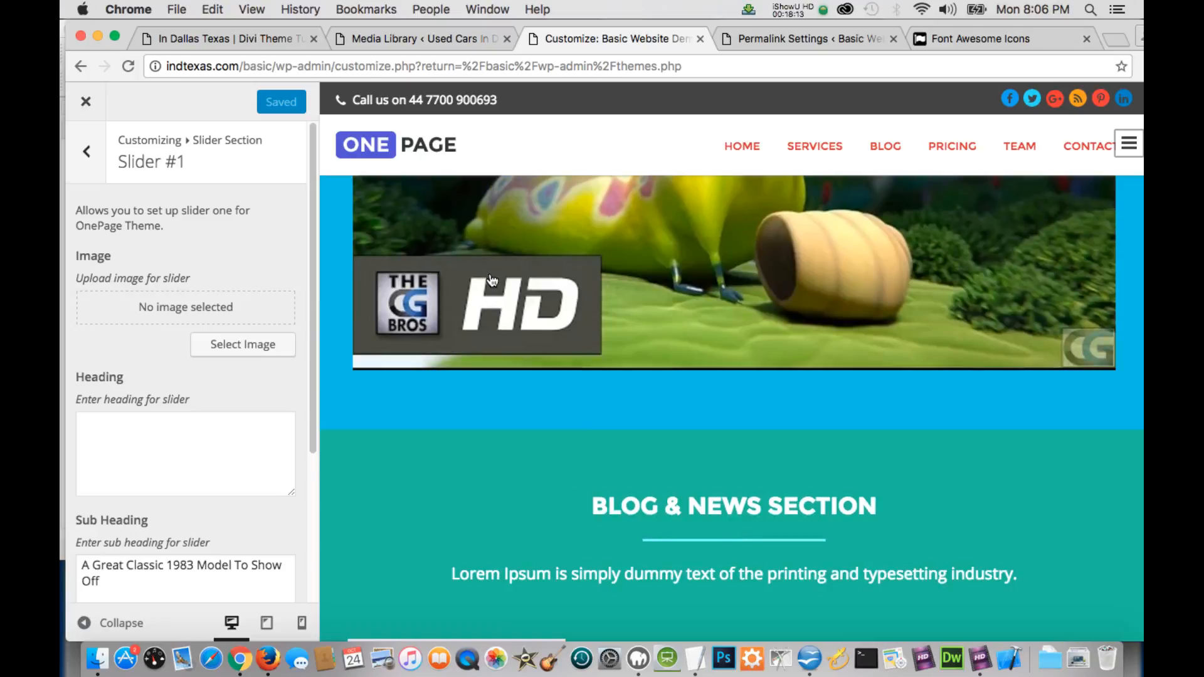
scroll(471, 257, "up", 5)
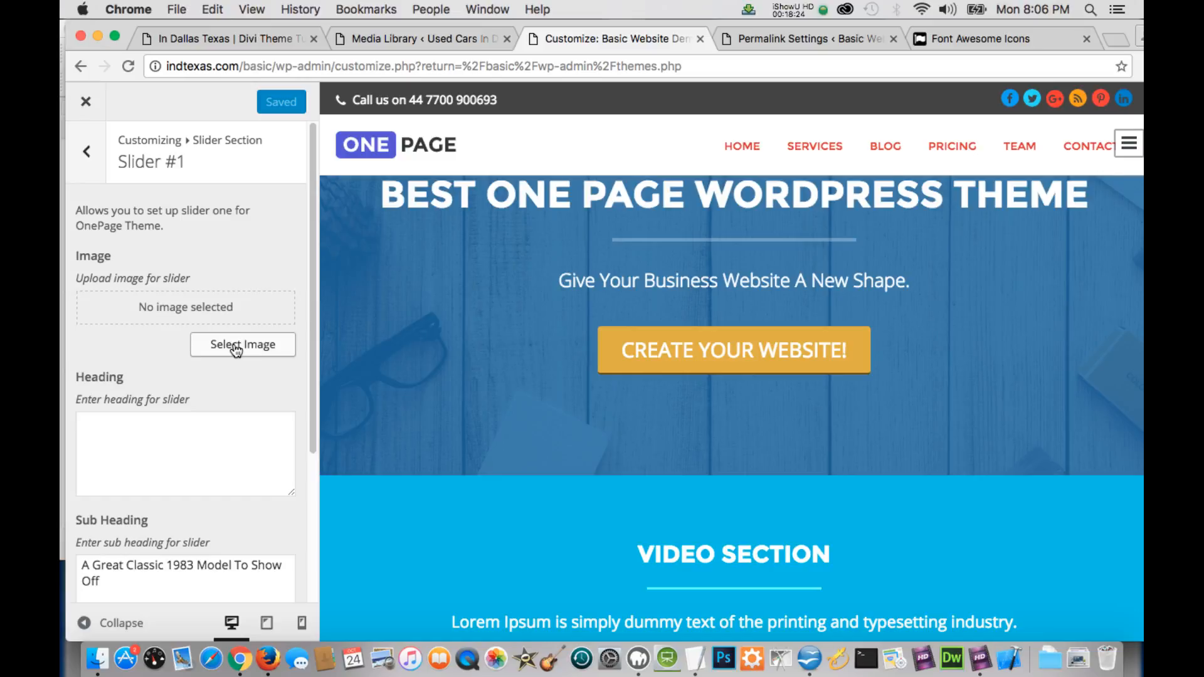
Start choosing the Slider #1 image and select datsun1000.jpg from the Media Library.
left_click(236, 347)
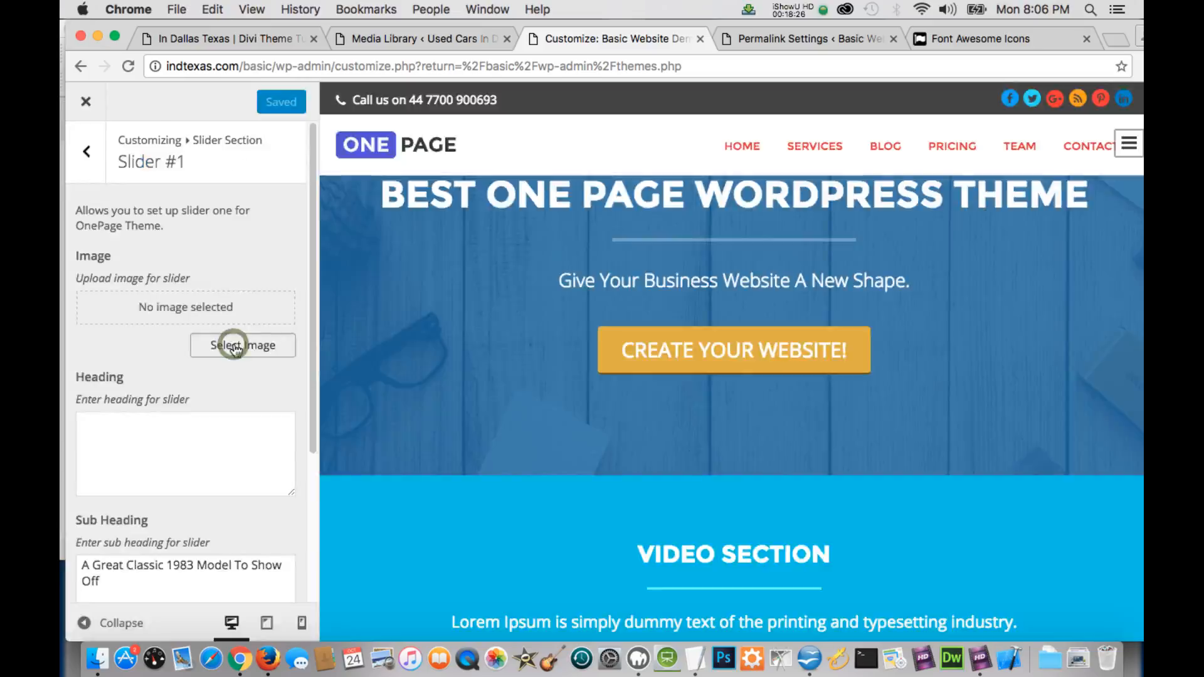
left_click(236, 347)
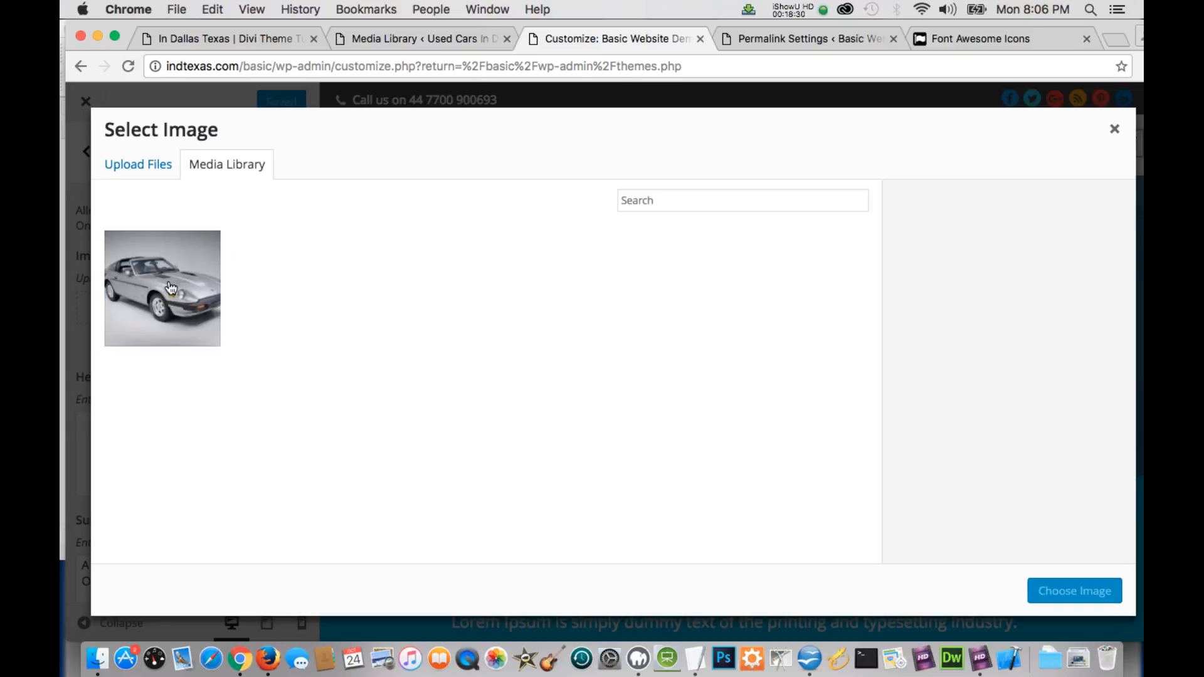
left_click(170, 288)
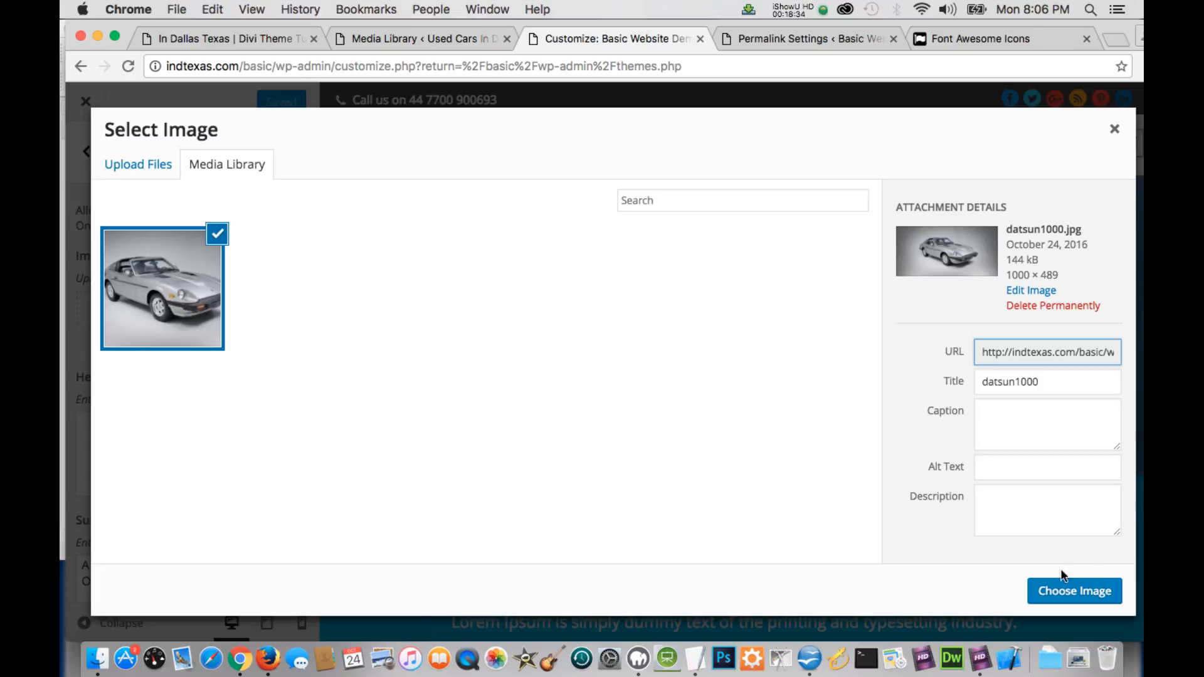
Set the selected image's title and alt text to "Nissan 280" and use it as the Slider #1 image.
left_click(1014, 466)
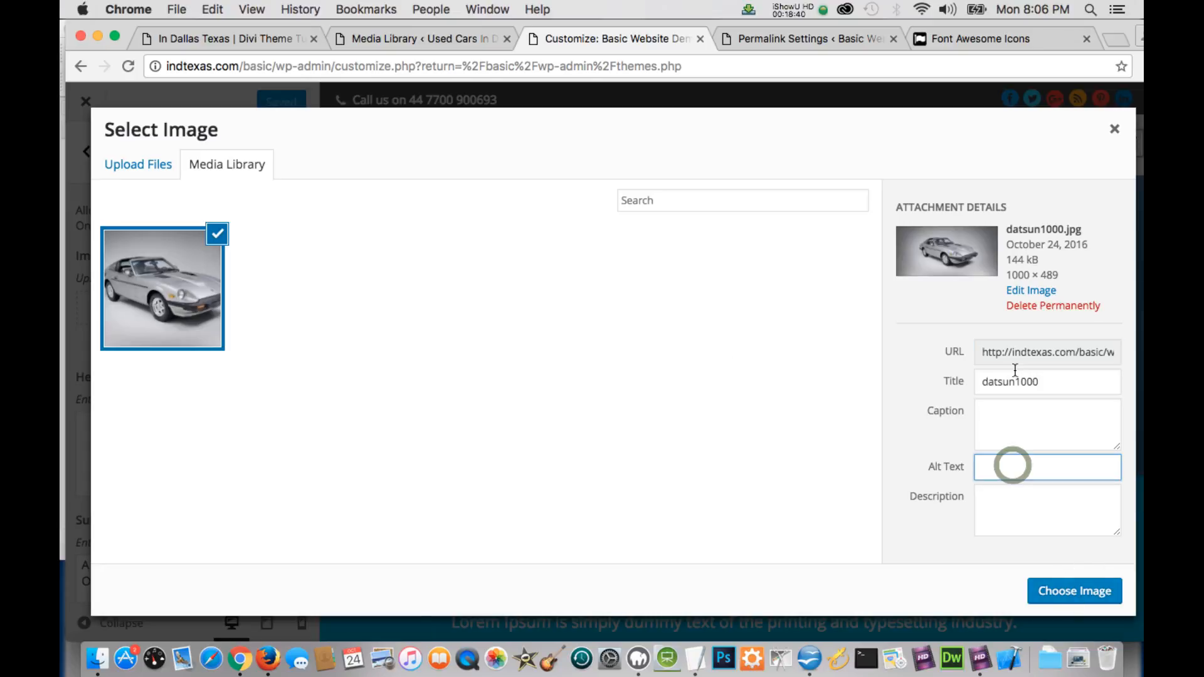
double_click(1044, 379)
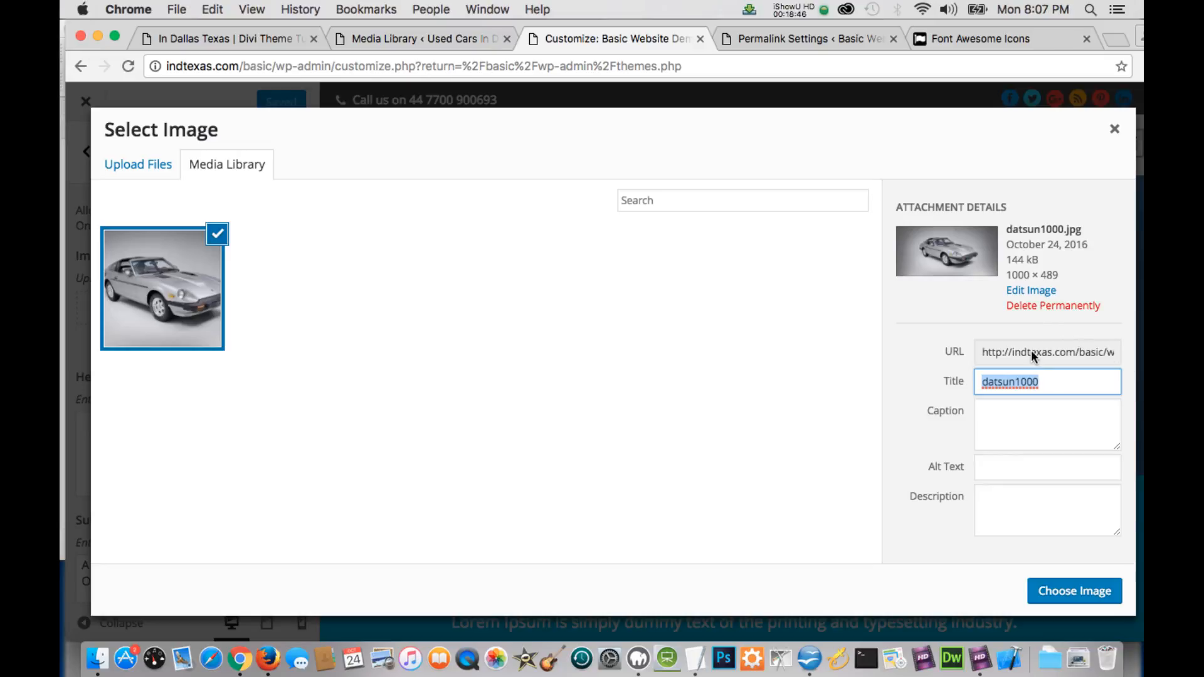
type("Nissan 280")
left_click(996, 475)
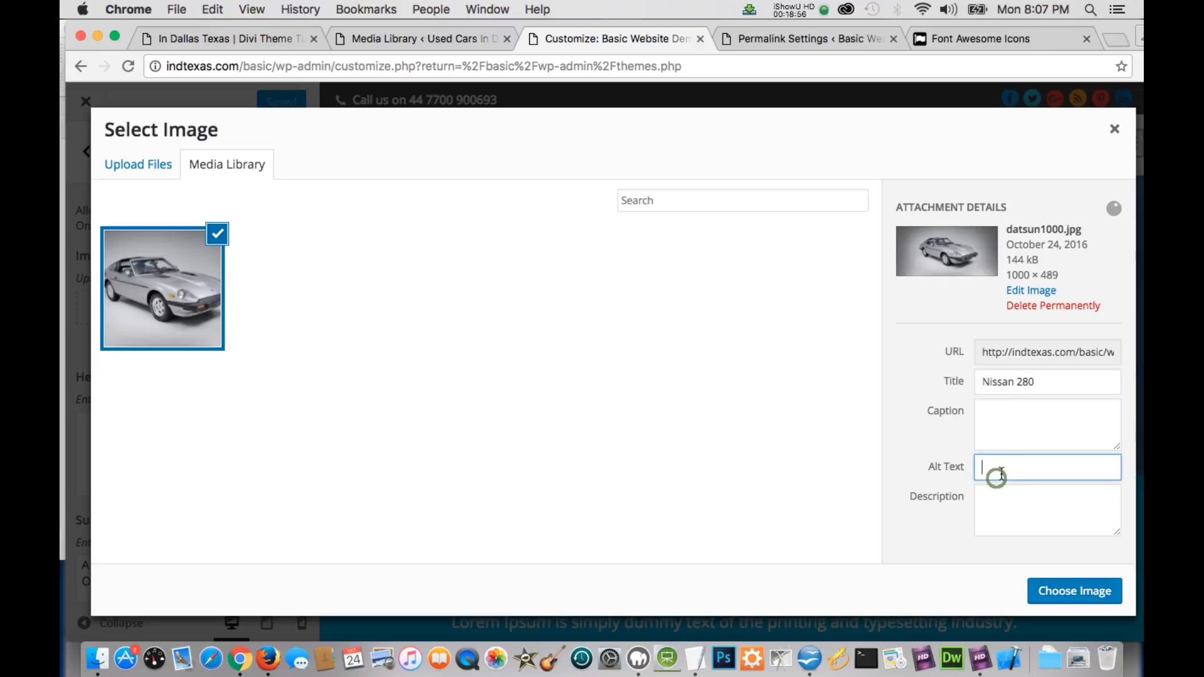
type("N")
key("BackSpace")
type("Nissan 2")
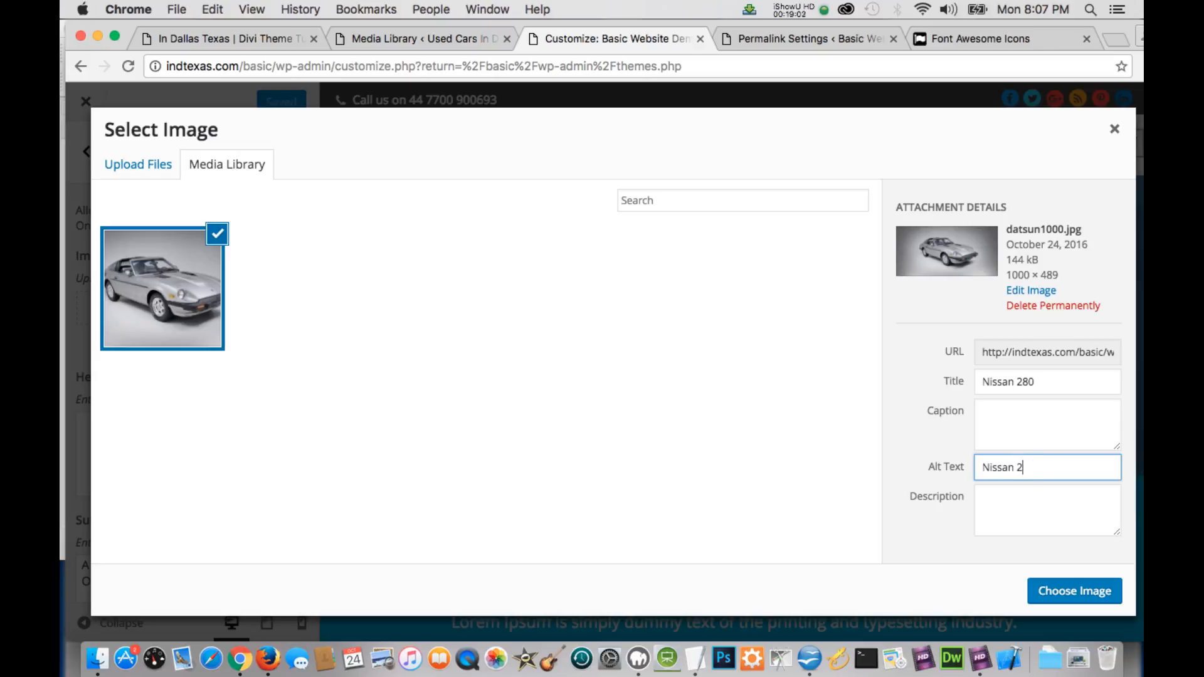
type("80")
left_click(1073, 592)
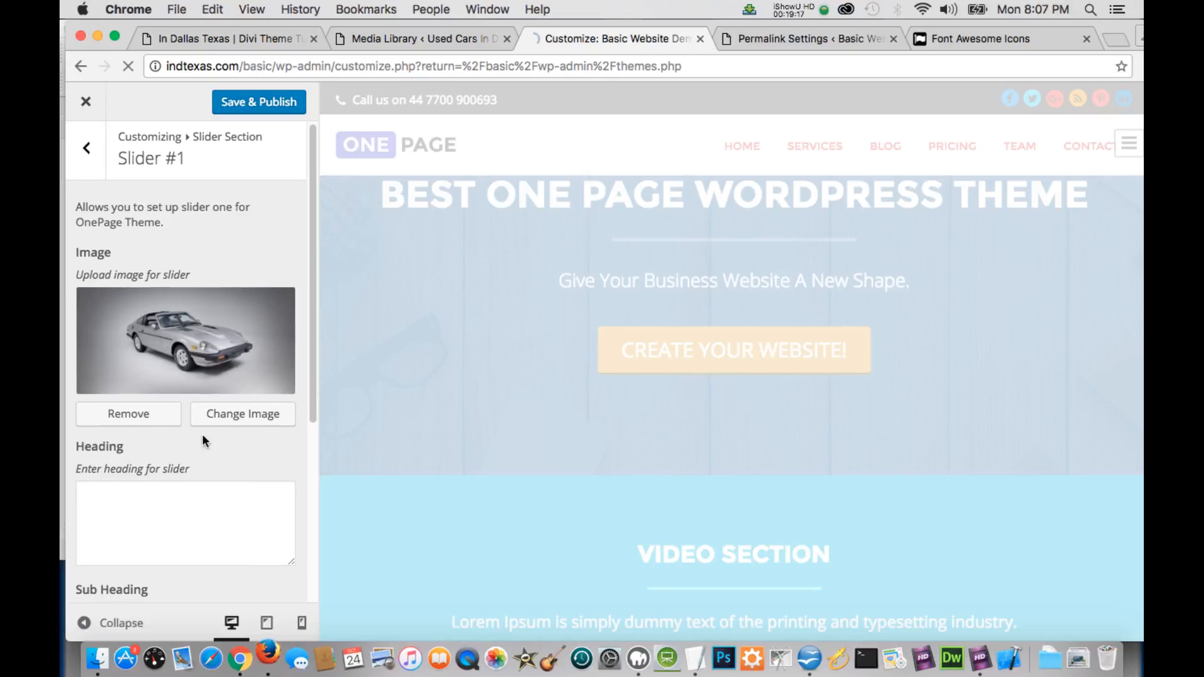
Look over the Slider #1 image, heading and sub heading fields, and examine how the car slide looks in the page preview.
scroll(202, 434, "down", 1)
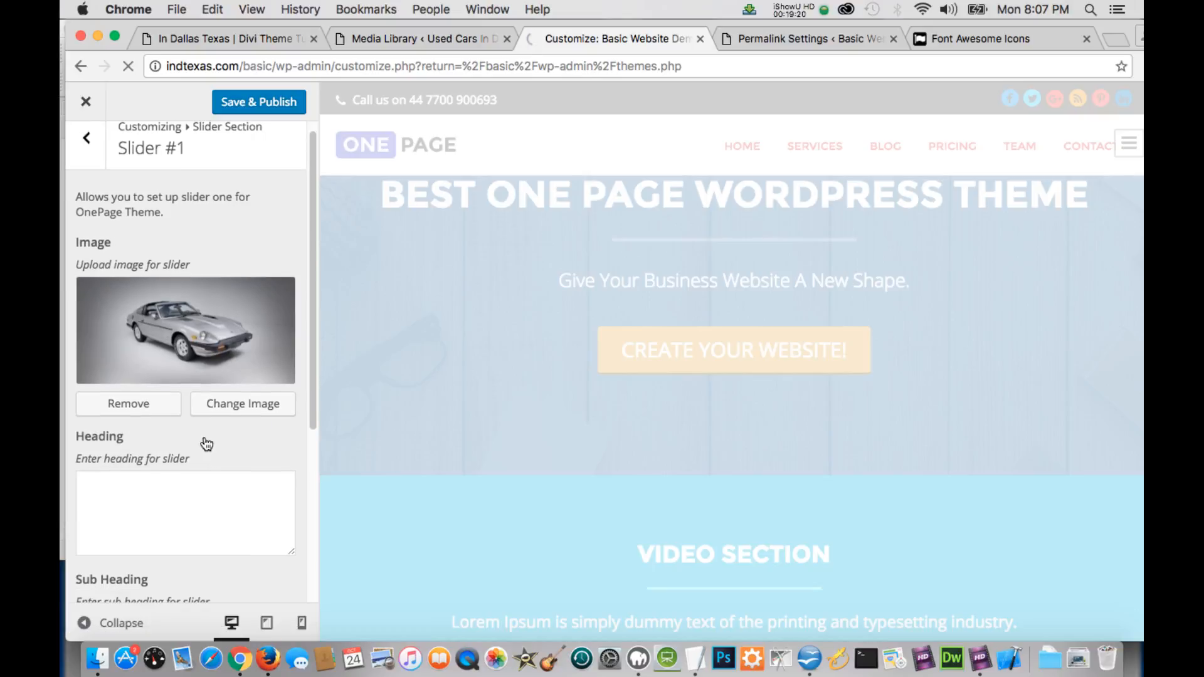
scroll(202, 439, "down", 1)
scroll(201, 444, "down", 1)
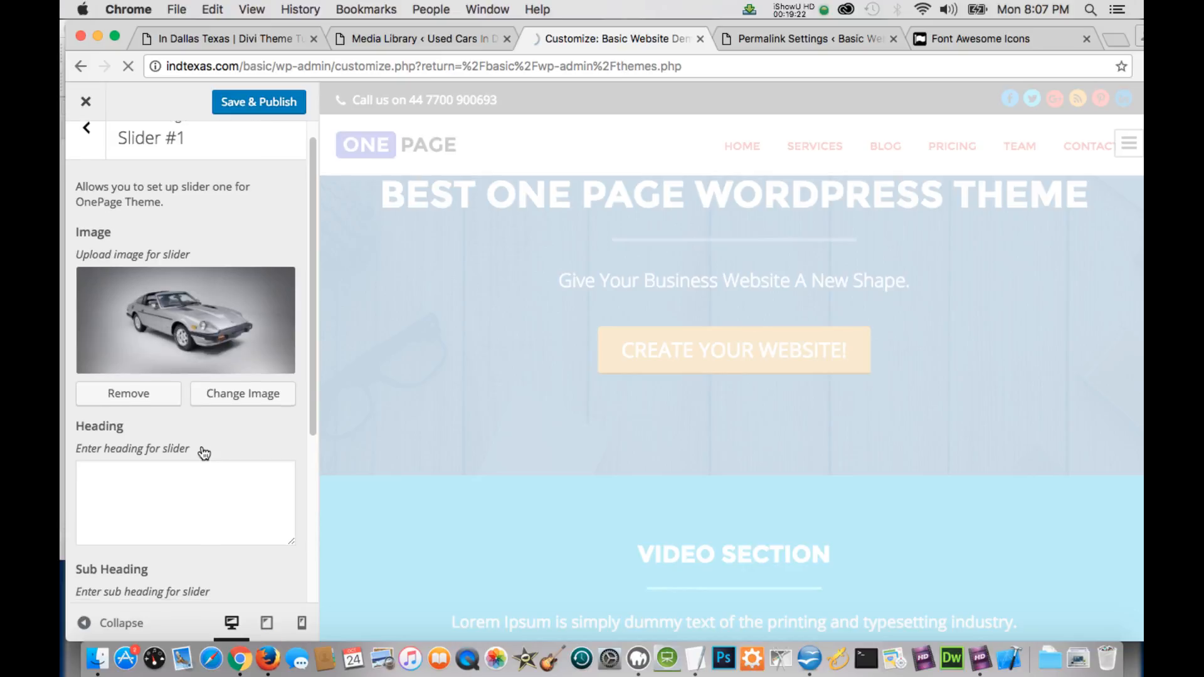
scroll(202, 452, "down", 2)
scroll(202, 451, "up", 2)
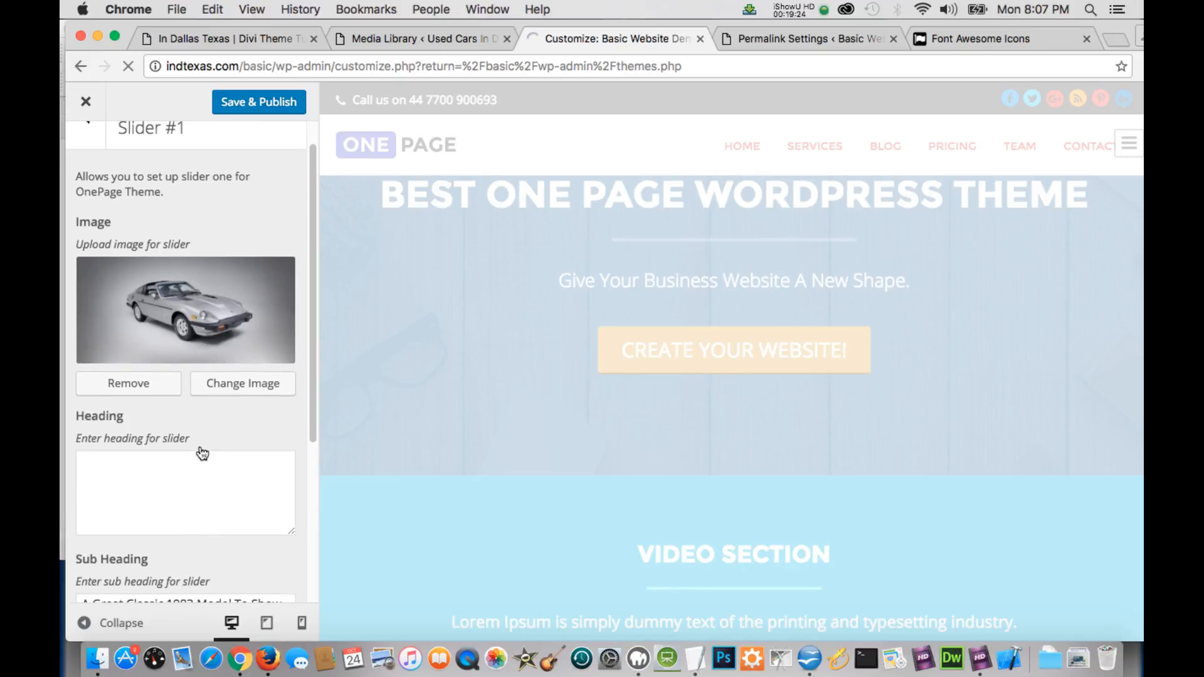
scroll(201, 452, "down", 2)
scroll(202, 453, "down", 1)
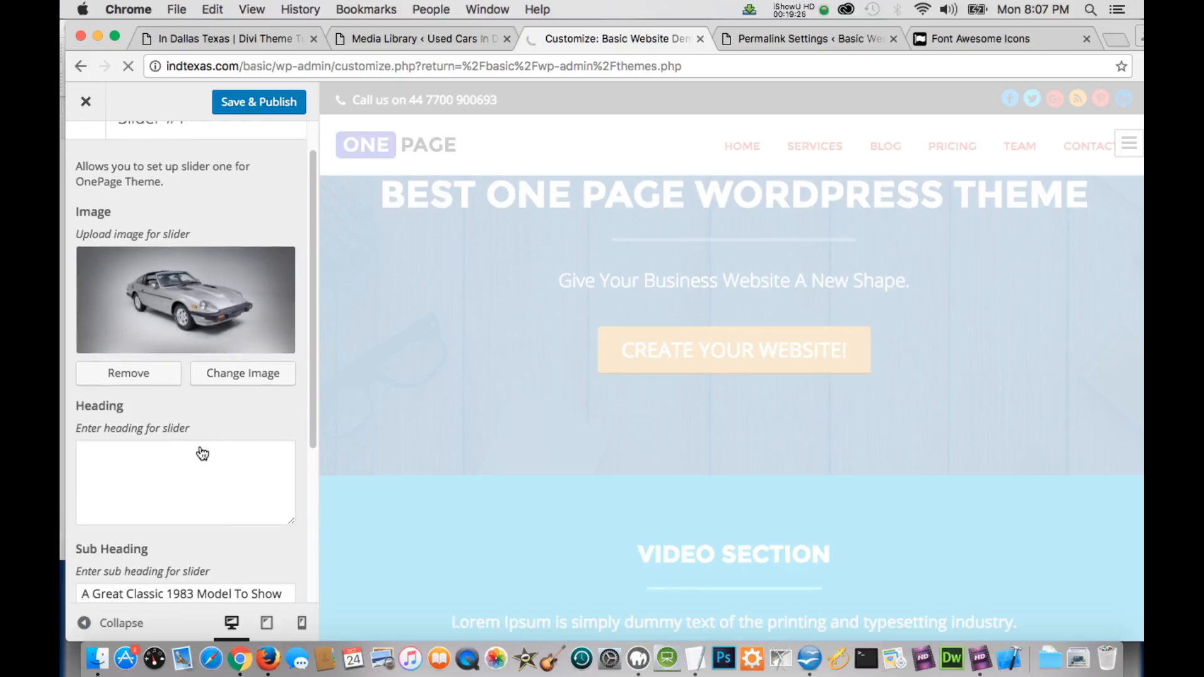
left_click(279, 662)
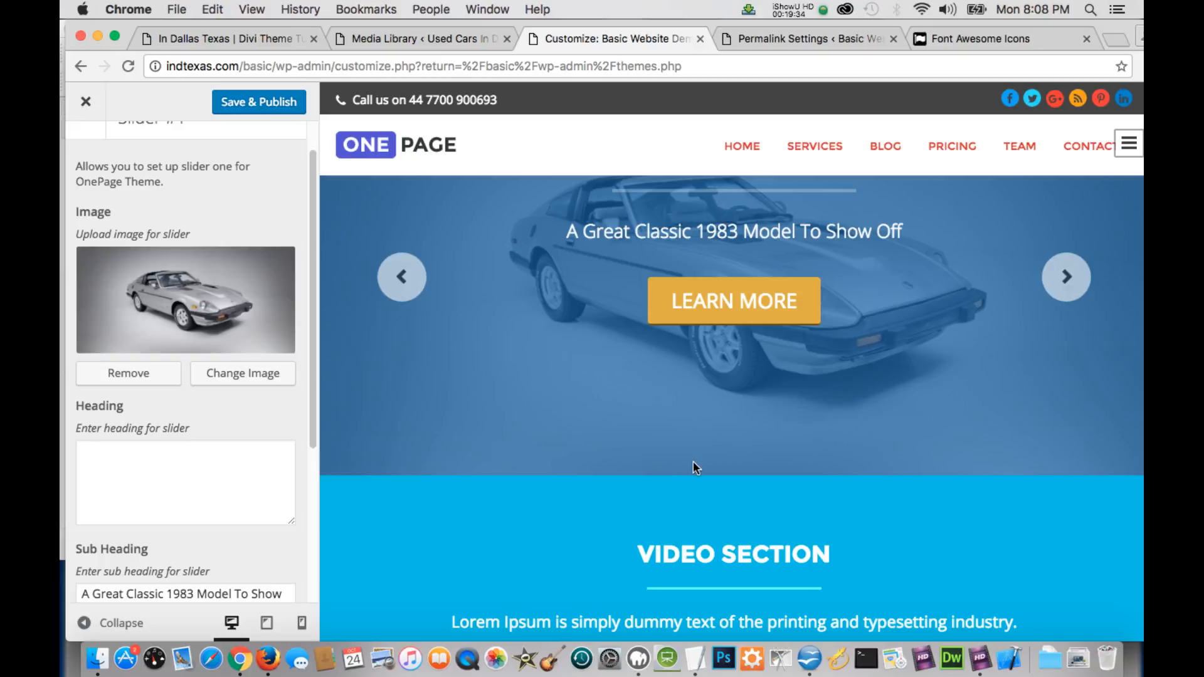
scroll(498, 346, "down", 2)
scroll(498, 351, "up", 2)
scroll(497, 356, "down", 2)
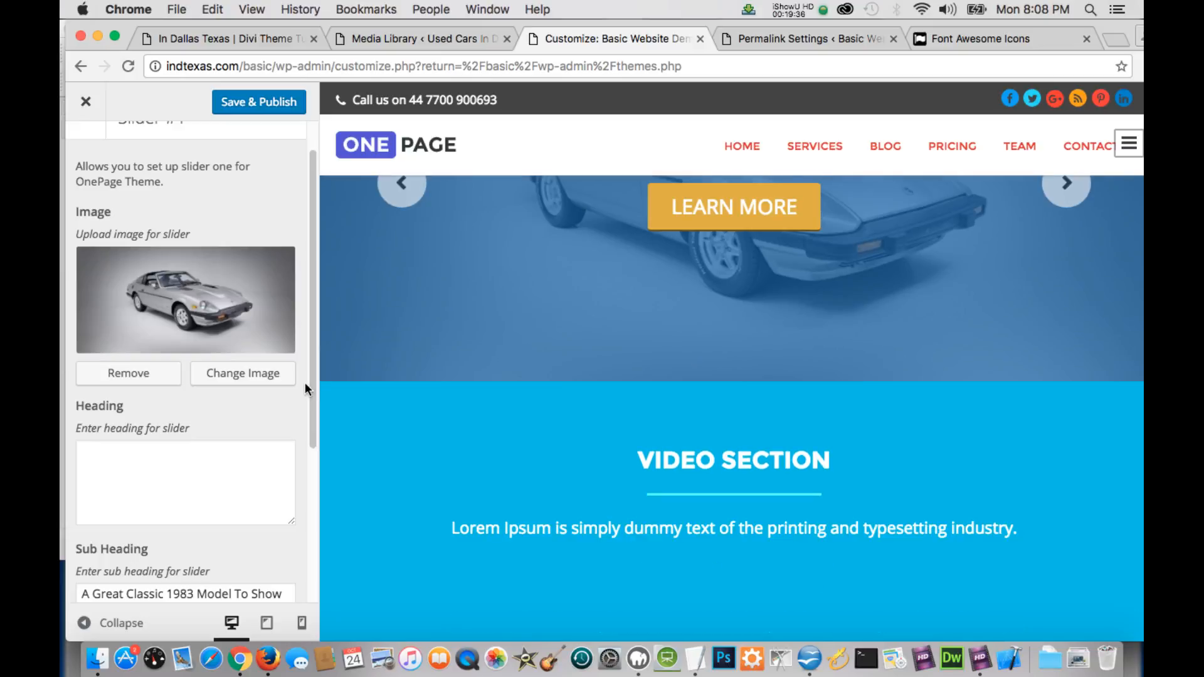
scroll(498, 348, "down", 1)
scroll(497, 356, "up", 3)
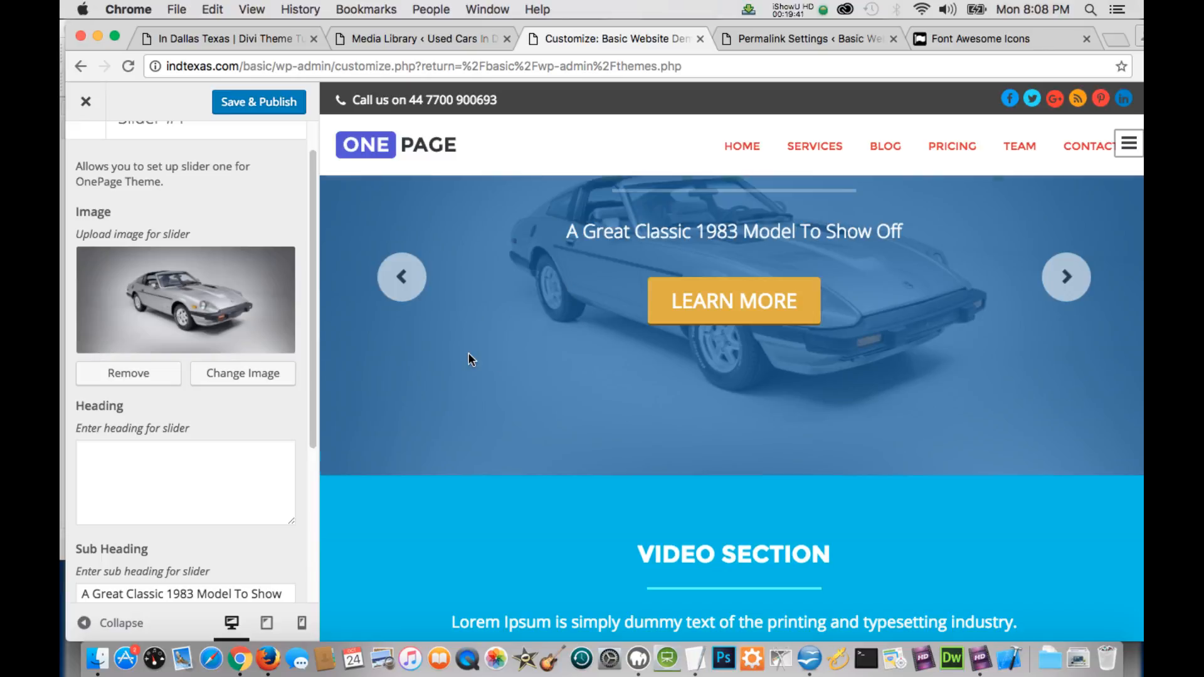
scroll(445, 433, "down", 4)
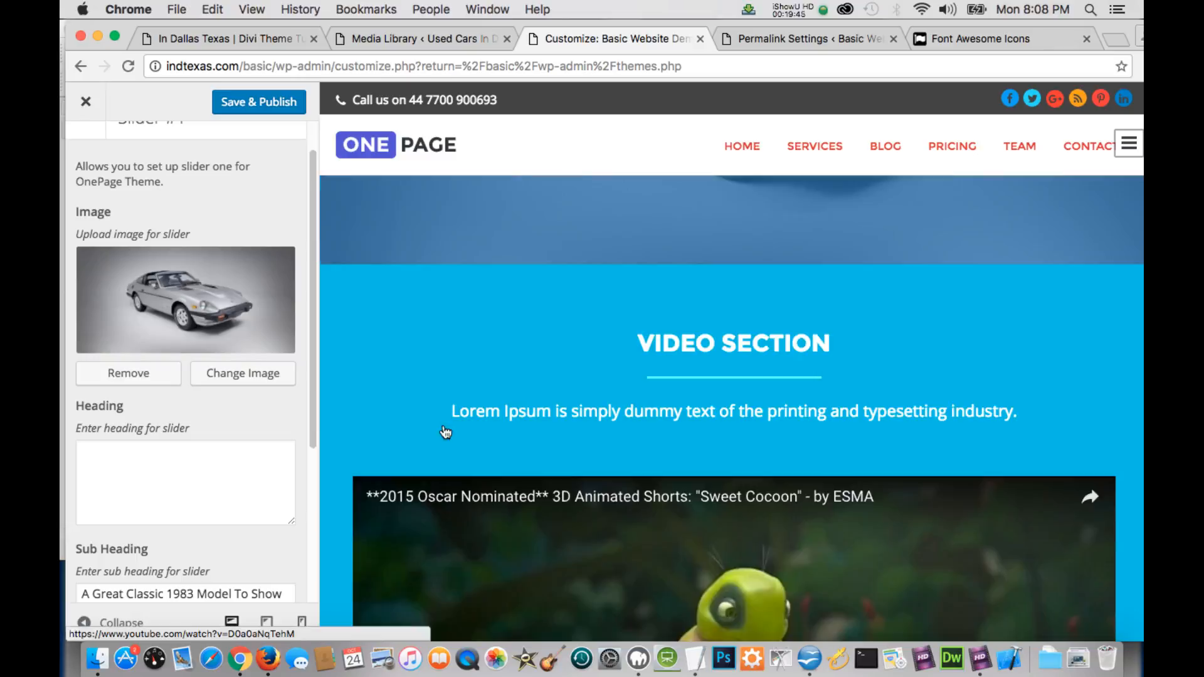
left_click(136, 469)
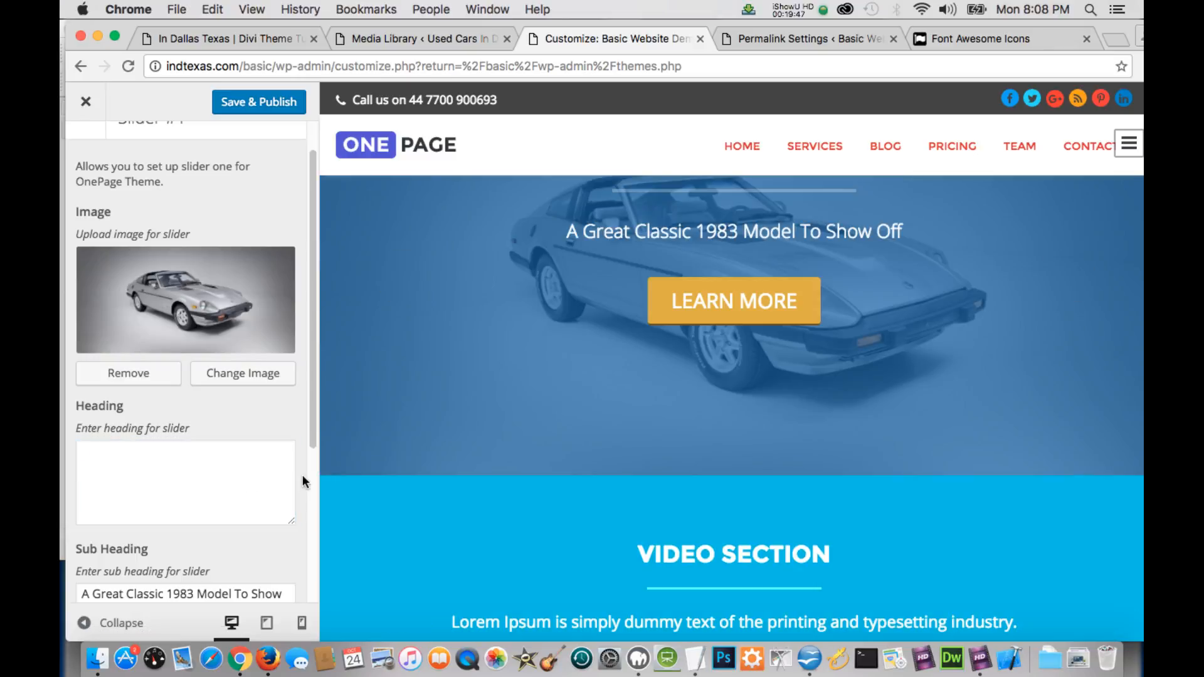
left_click(136, 469)
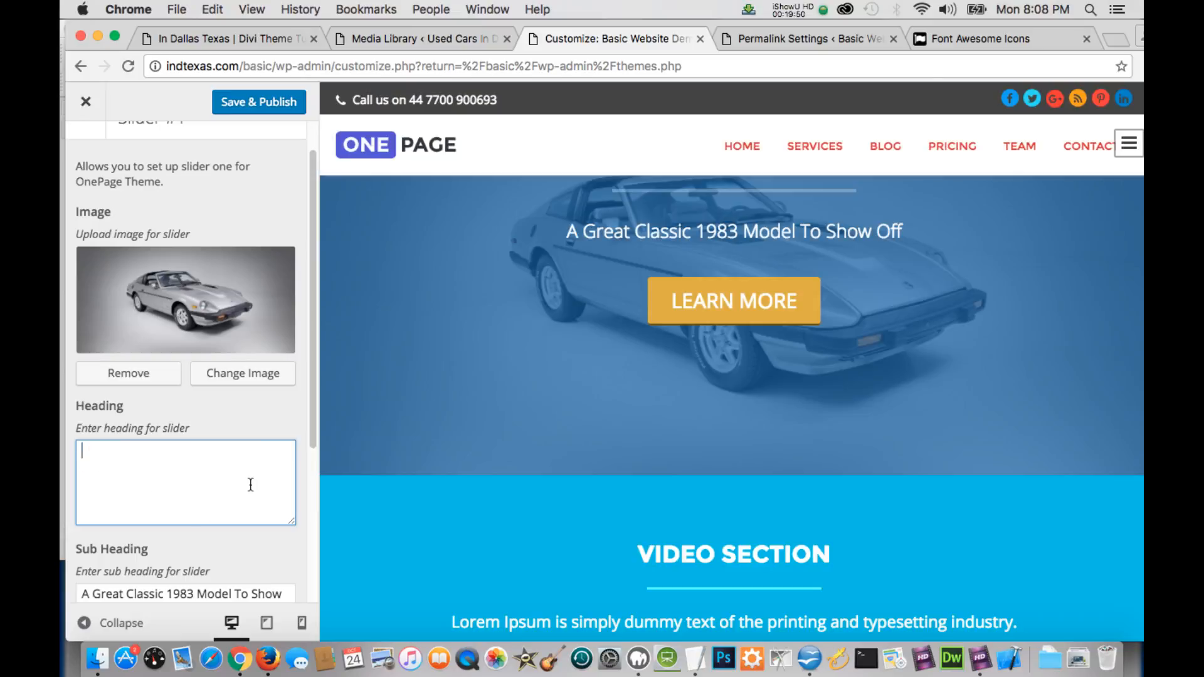
type("http://indtexas.com/divi-theme-tutorial/")
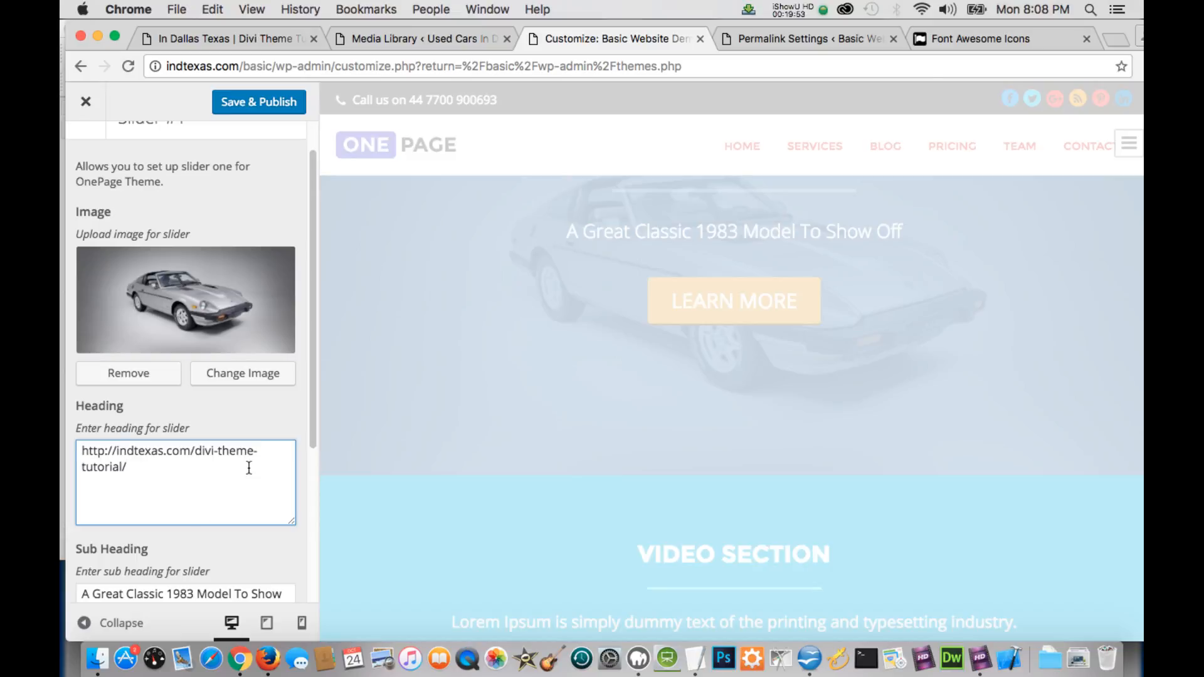
Replace the Slider #1 heading text with "1983 Classic Nissan 280".
left_click(84, 446)
left_click(109, 467)
left_click(89, 449)
key("super+a")
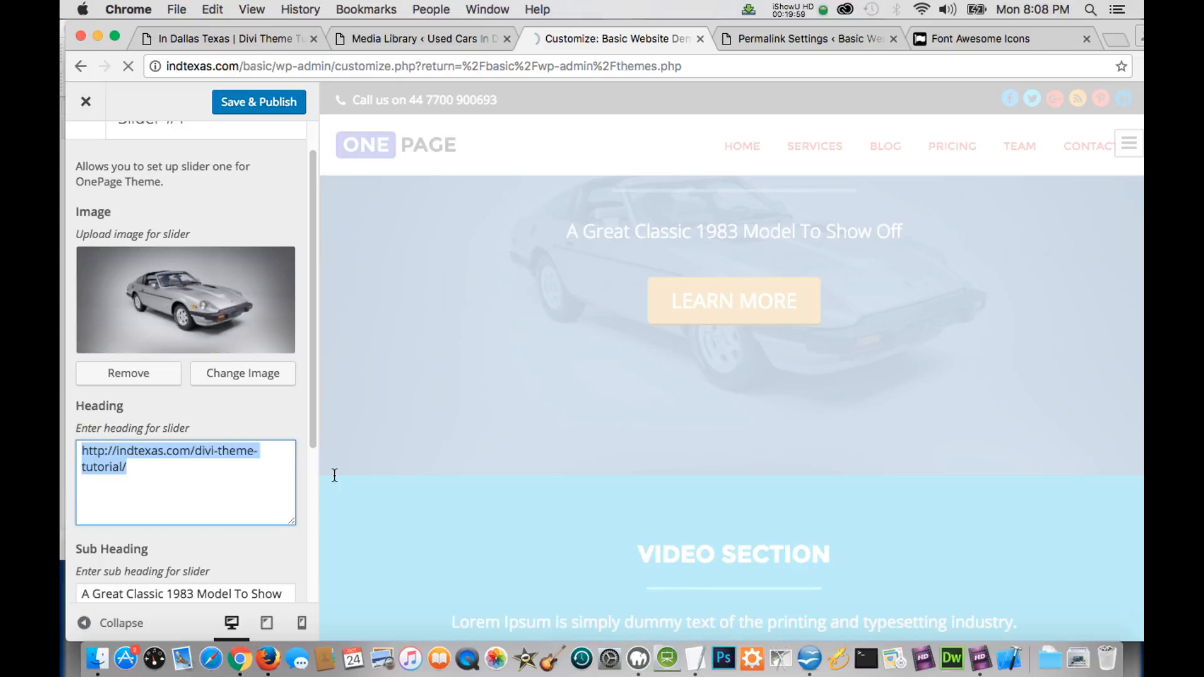
left_click(335, 478)
type("Nissa")
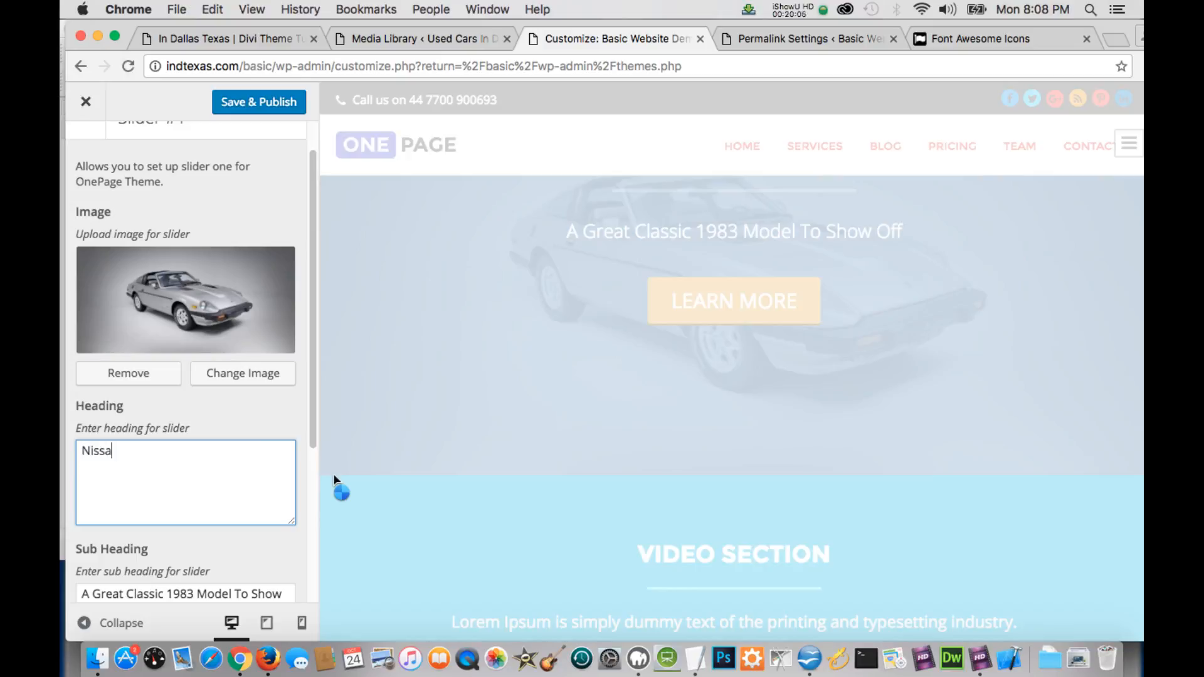
key("BackSpace")
key("BackSpace")
key("BackSpace")
key("BackSpace")
type("198")
type("3 Da")
type("3 Classic")
type("Niss")
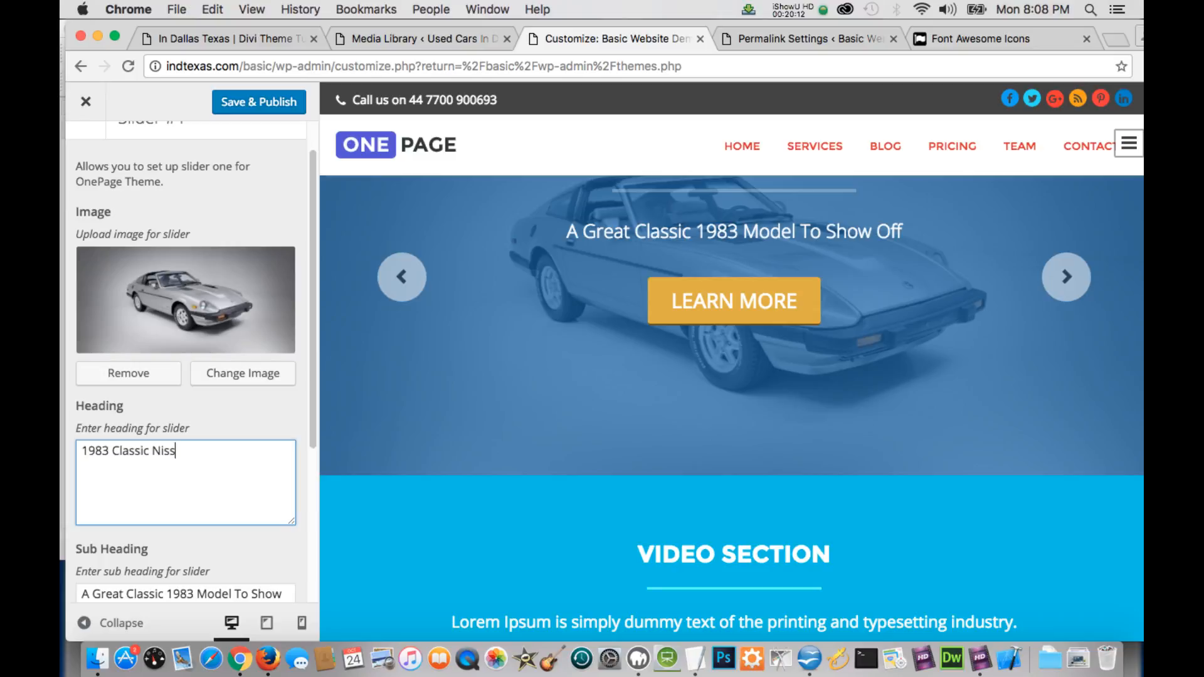
key("BackSpace")
key("BackSpace")
key("BackSpace")
key("BackSpace")
type("Nissan 28")
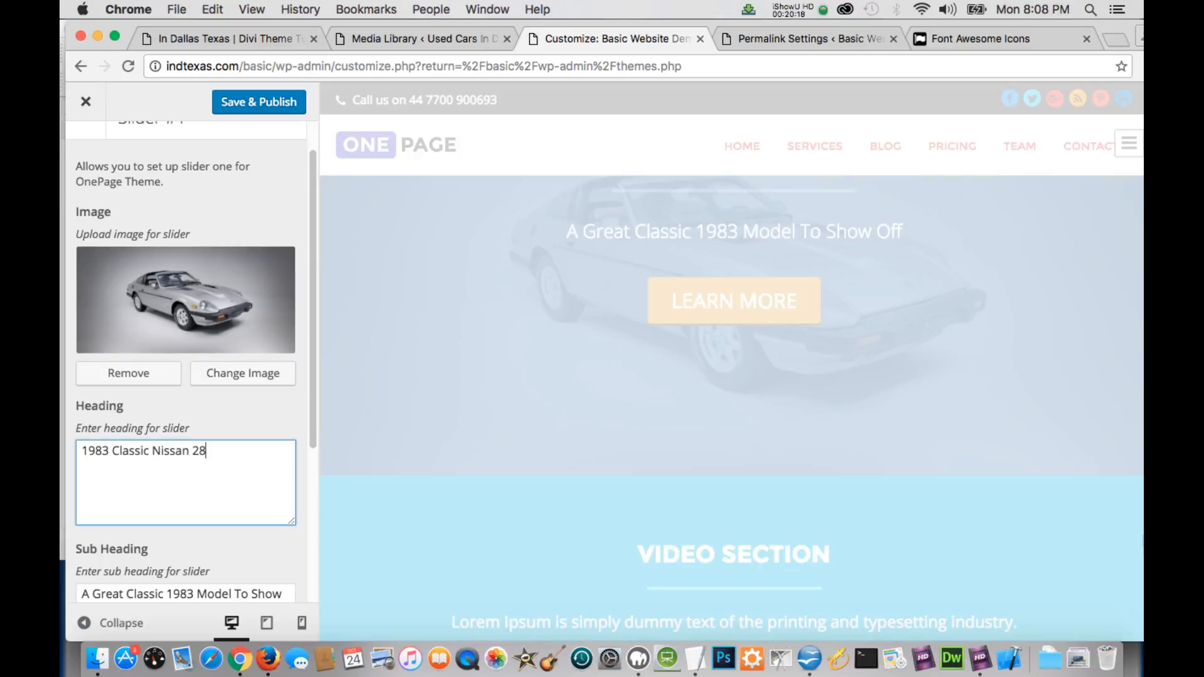
key("BackSpace")
key("BackSpace")
key("BackSpace")
type("280")
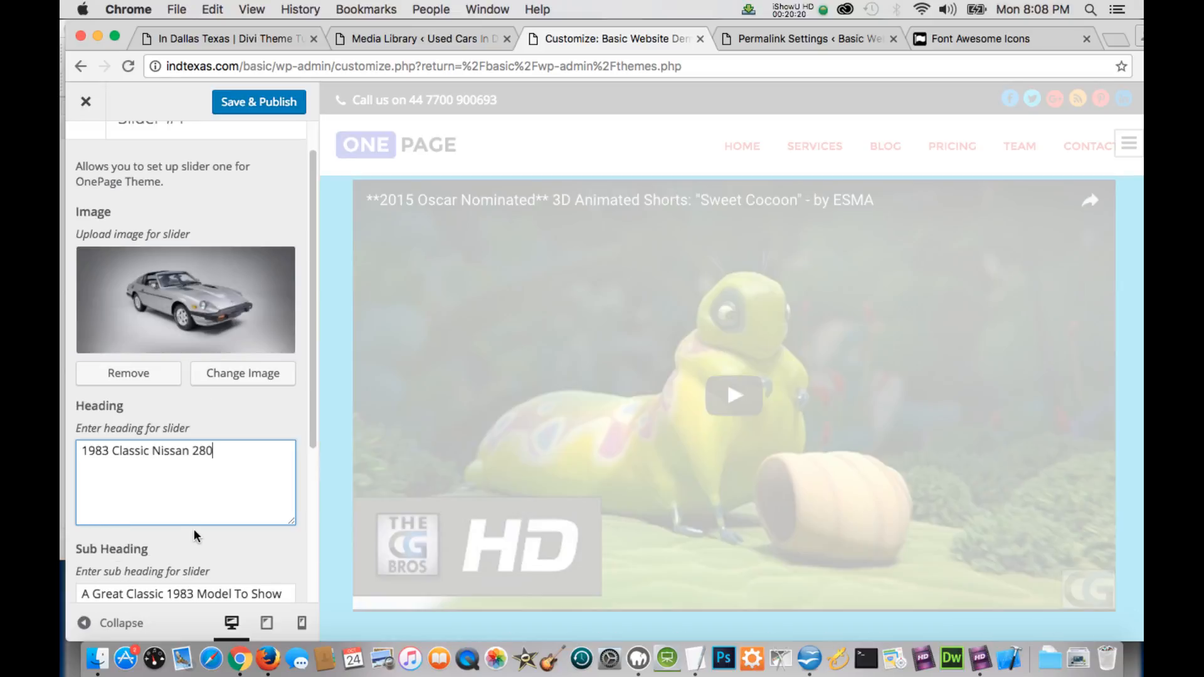
Check the slide's sub heading, button text and button link against the preview, and save and publish the slider changes.
scroll(194, 529, "down", 3)
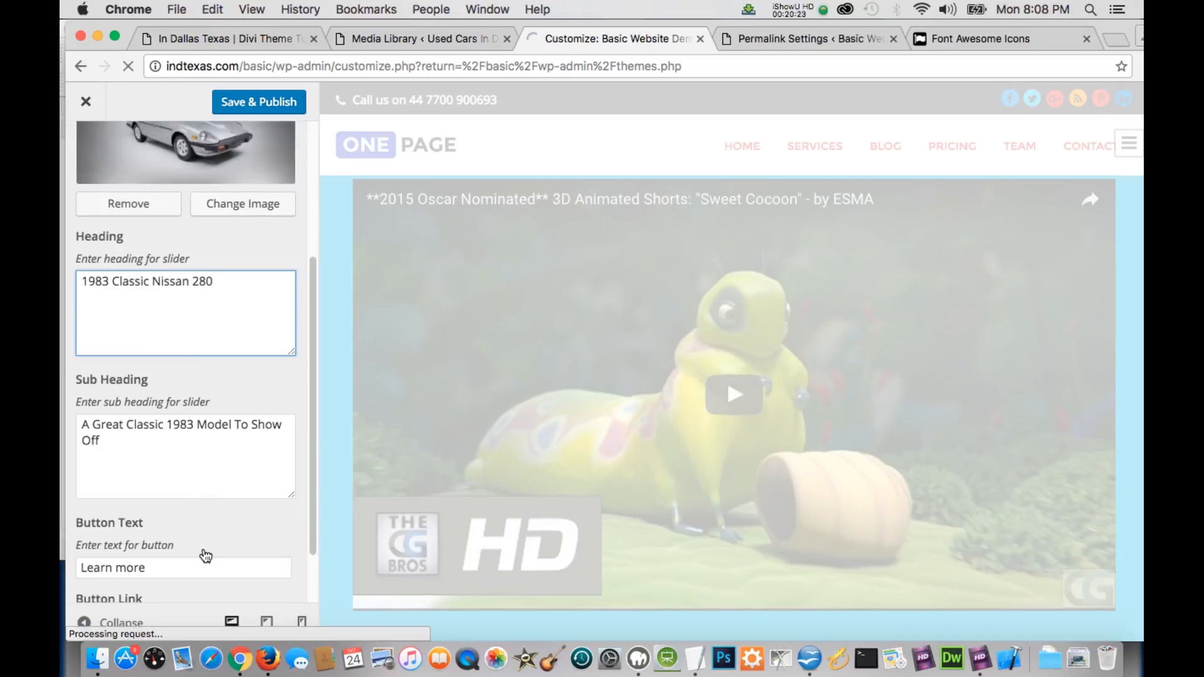
scroll(176, 520, "down", 1)
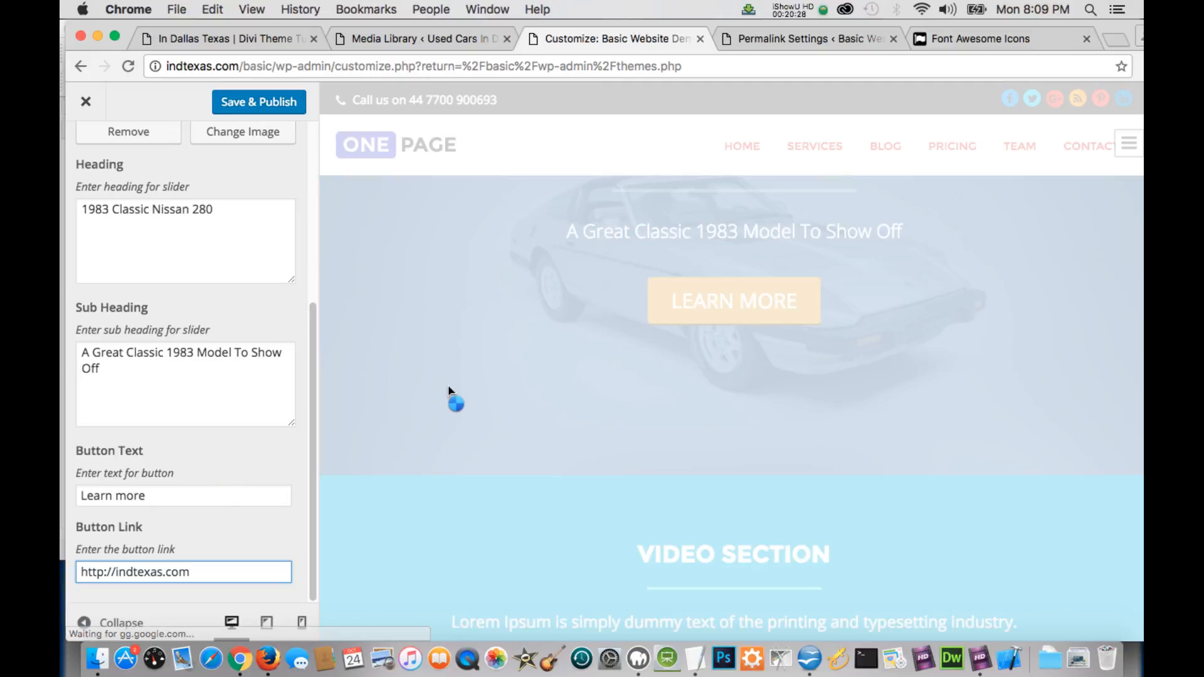
left_click(215, 491)
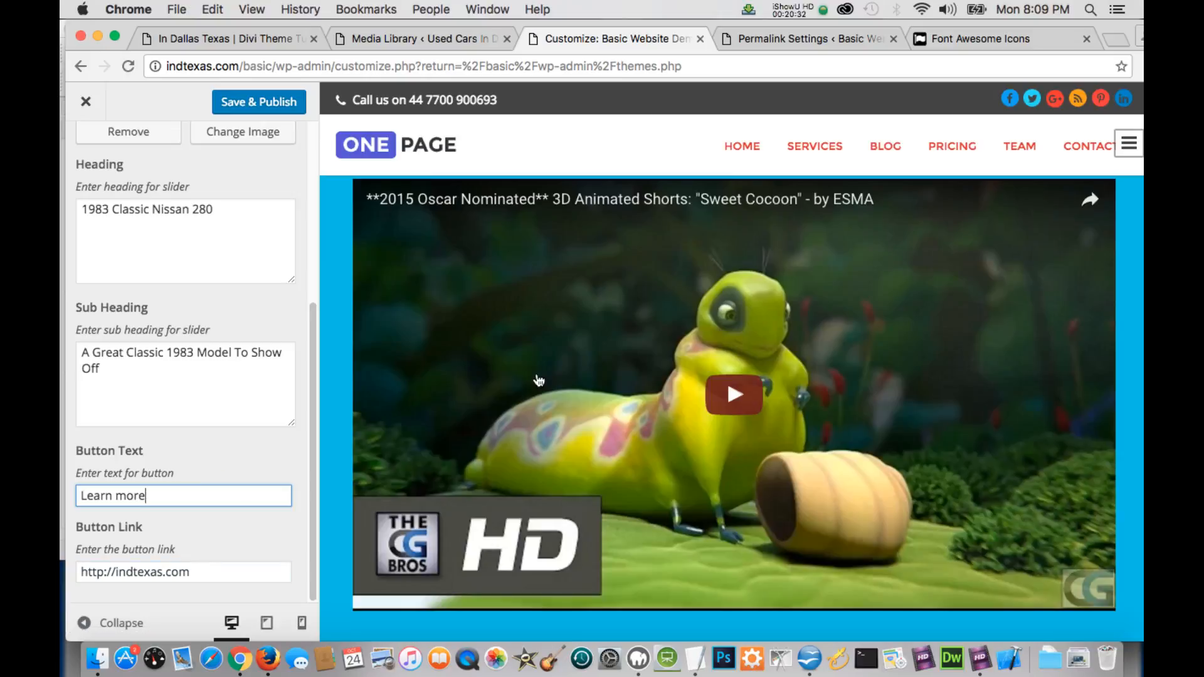
scroll(537, 379, "up", 8)
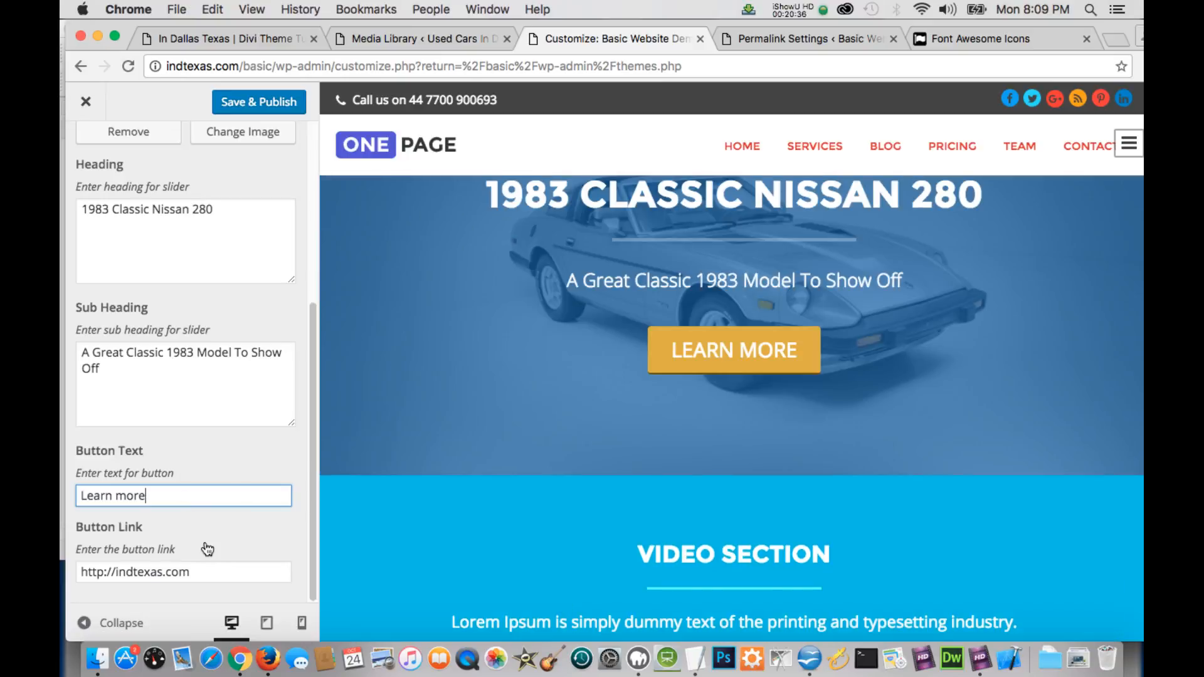
left_click(209, 571)
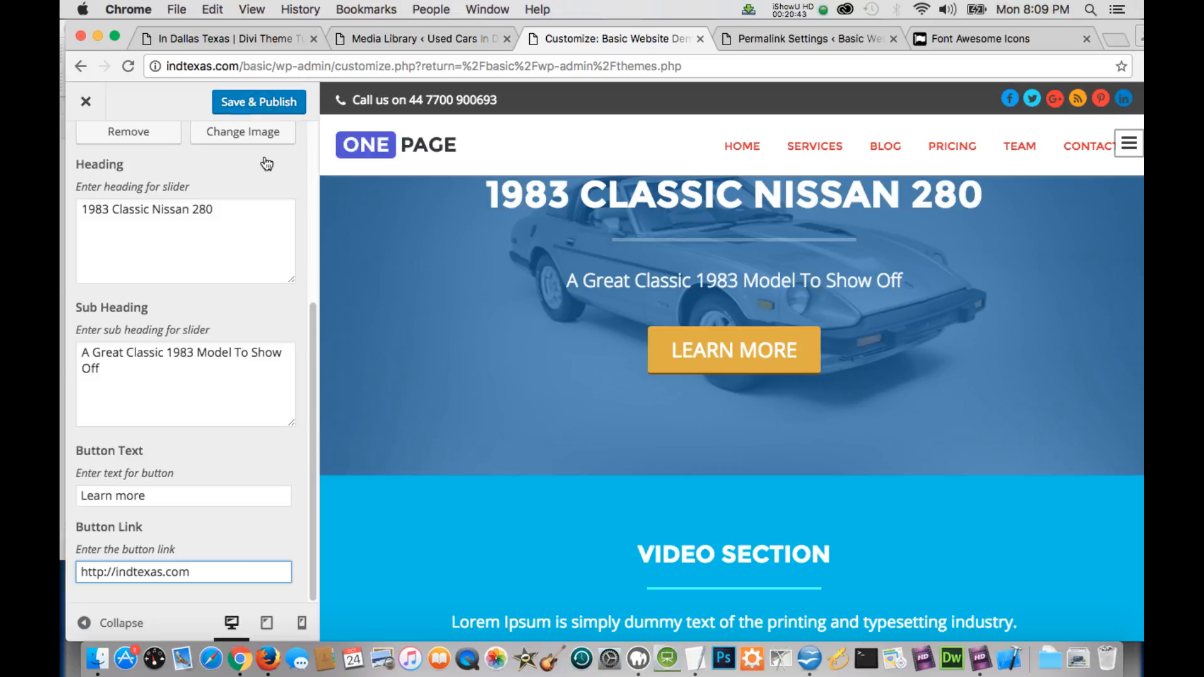
left_click(265, 105)
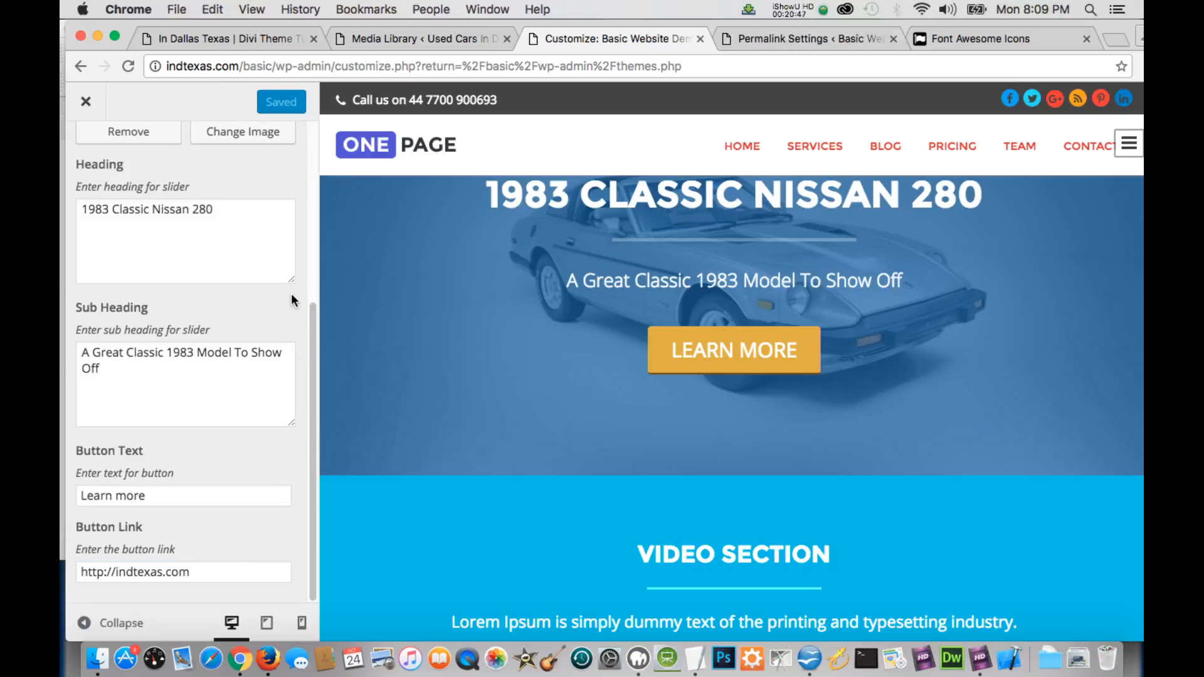
Visit the live Basic Website Demo front page from the Permalink Settings page and view the published car slide.
left_click(818, 38)
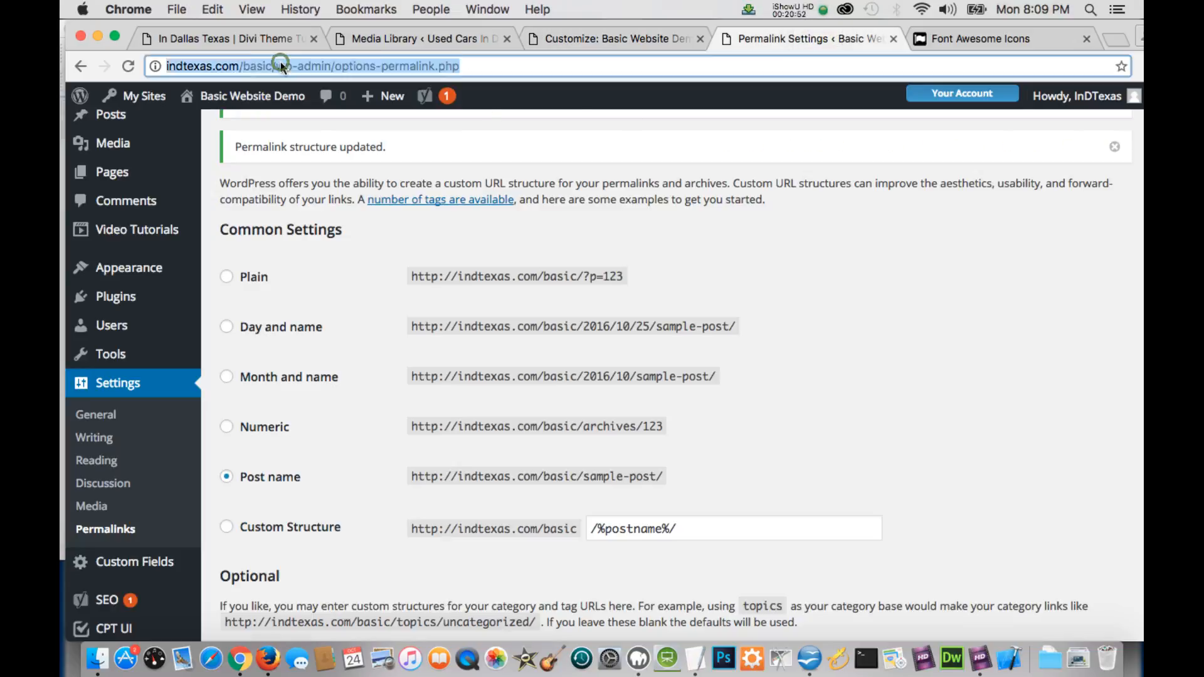
left_click(280, 64)
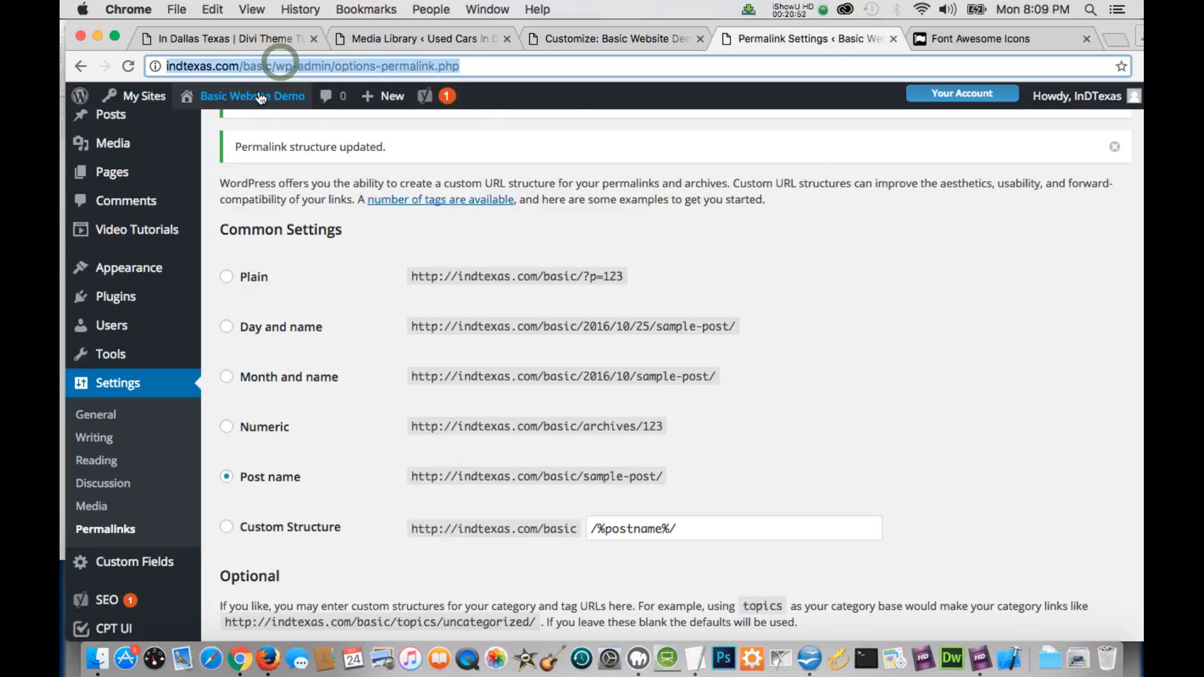
left_click(260, 97)
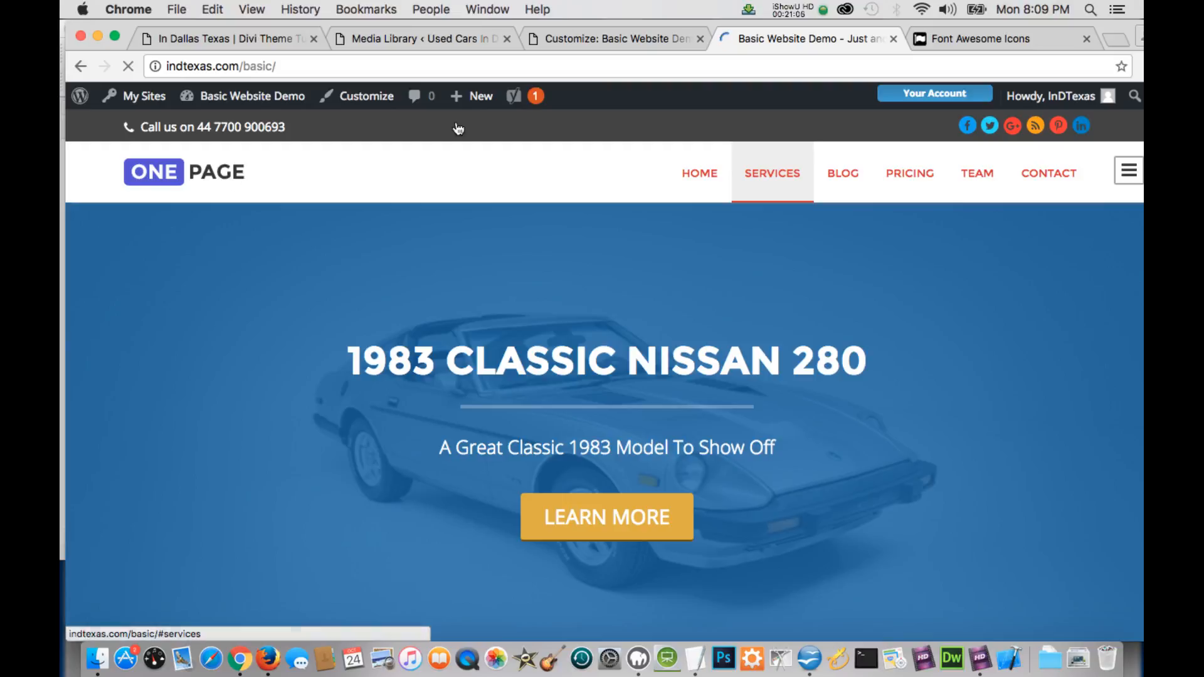
left_click(836, 406)
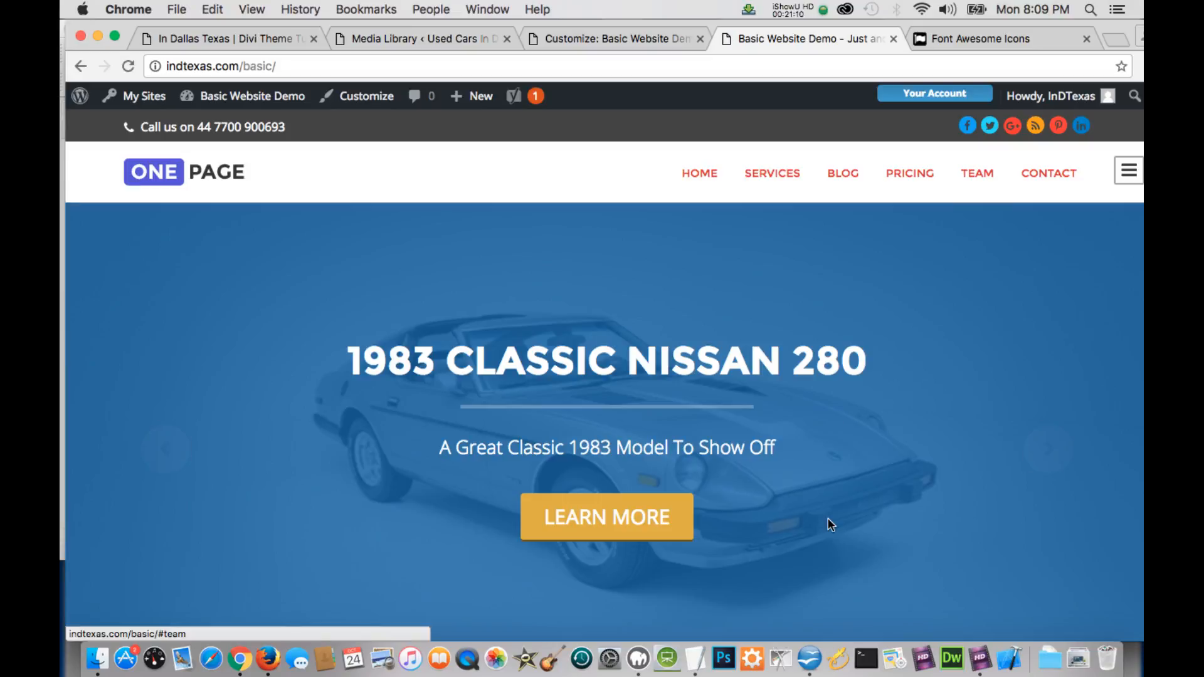
Jump to the live page's Services and Pricing sections and look over the pricing plans.
left_click(763, 183)
left_click(763, 183)
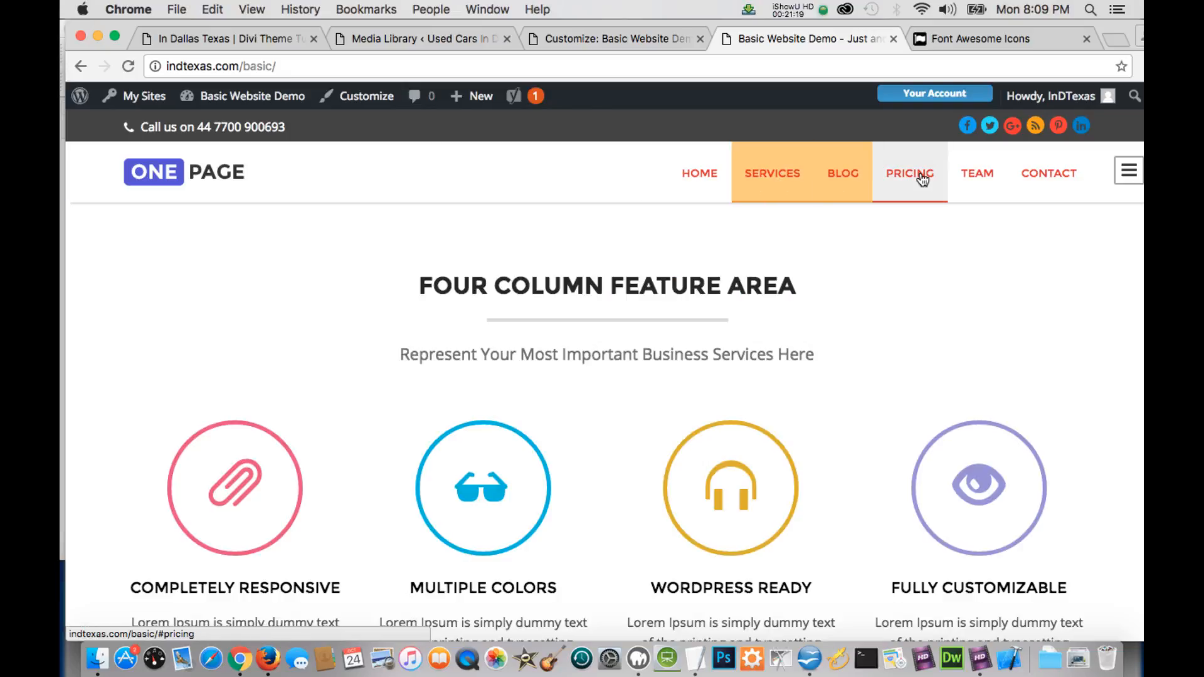
left_click(922, 179)
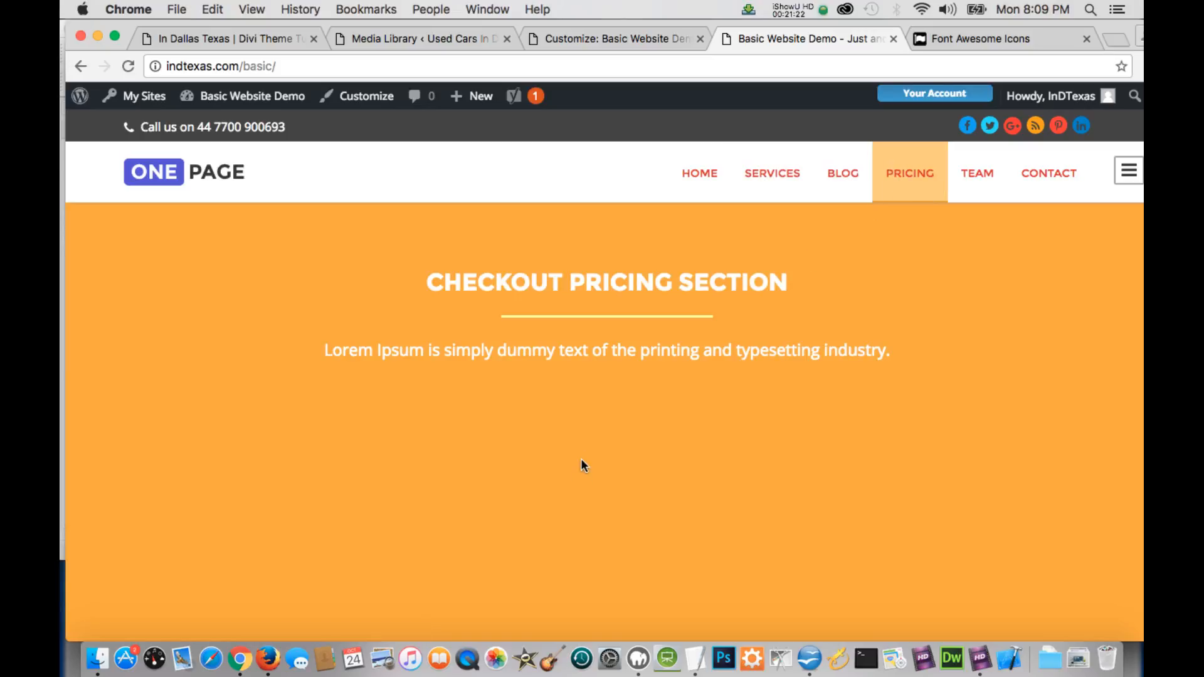
scroll(626, 435, "down", 5)
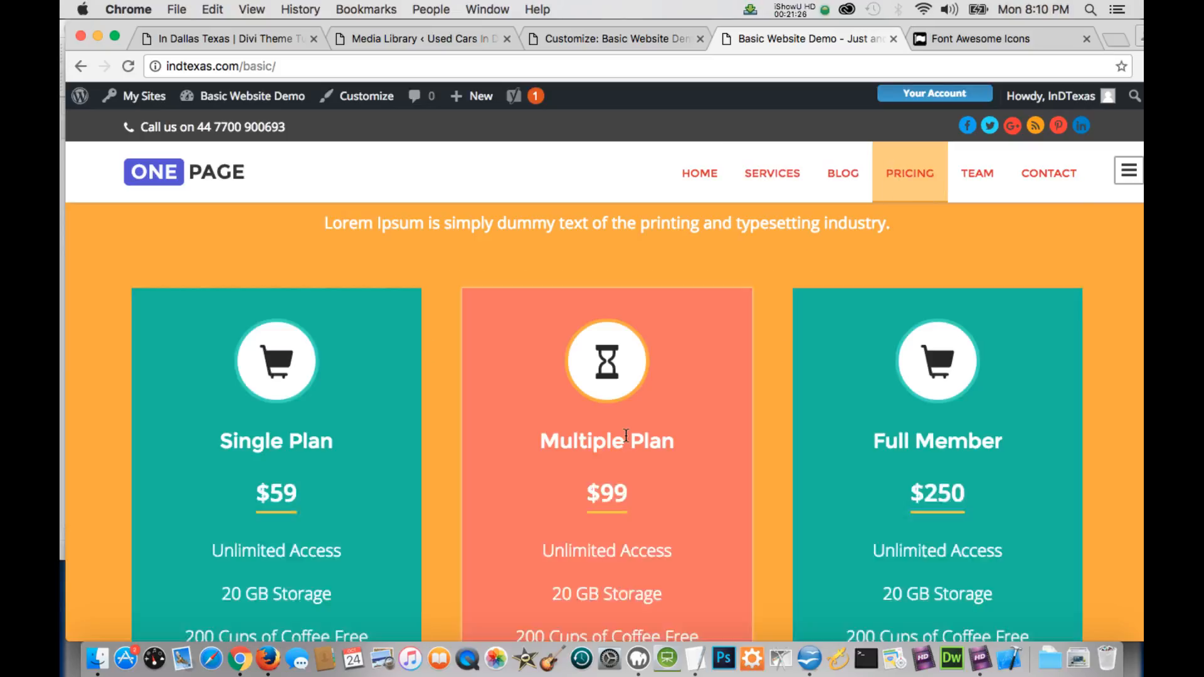
scroll(626, 435, "up", 5)
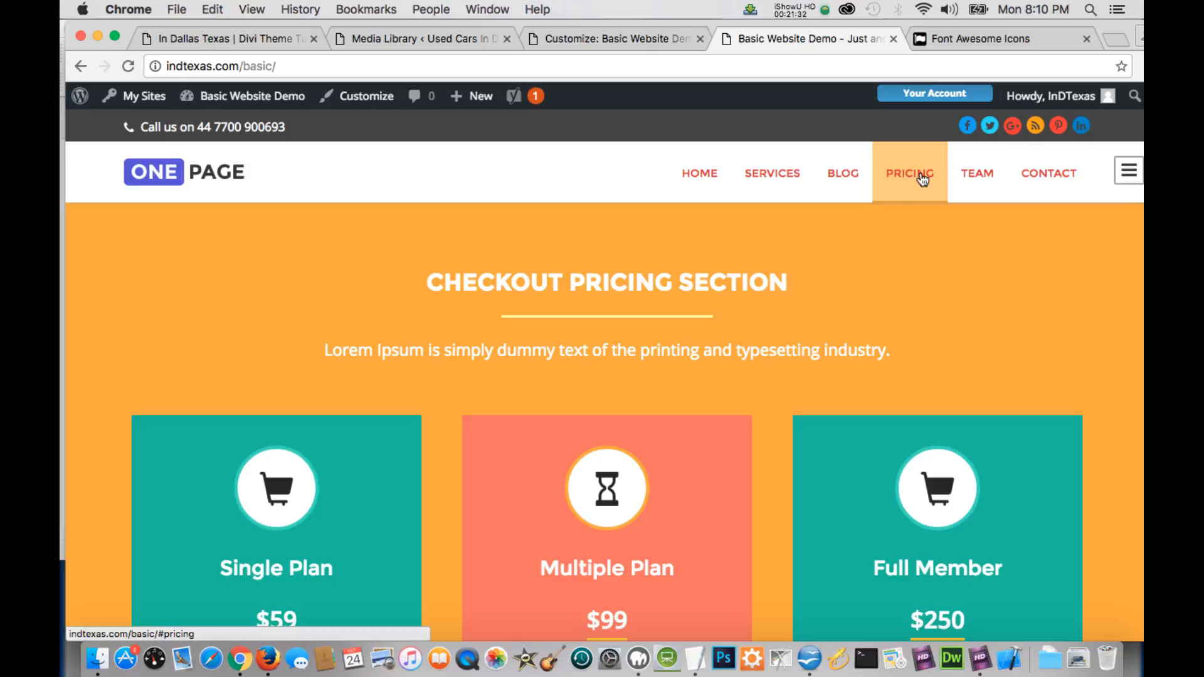
Open the site's menu editor and examine the structure and settings of the OnePage Theme Front Page Menu.
mouse_move(220, 100)
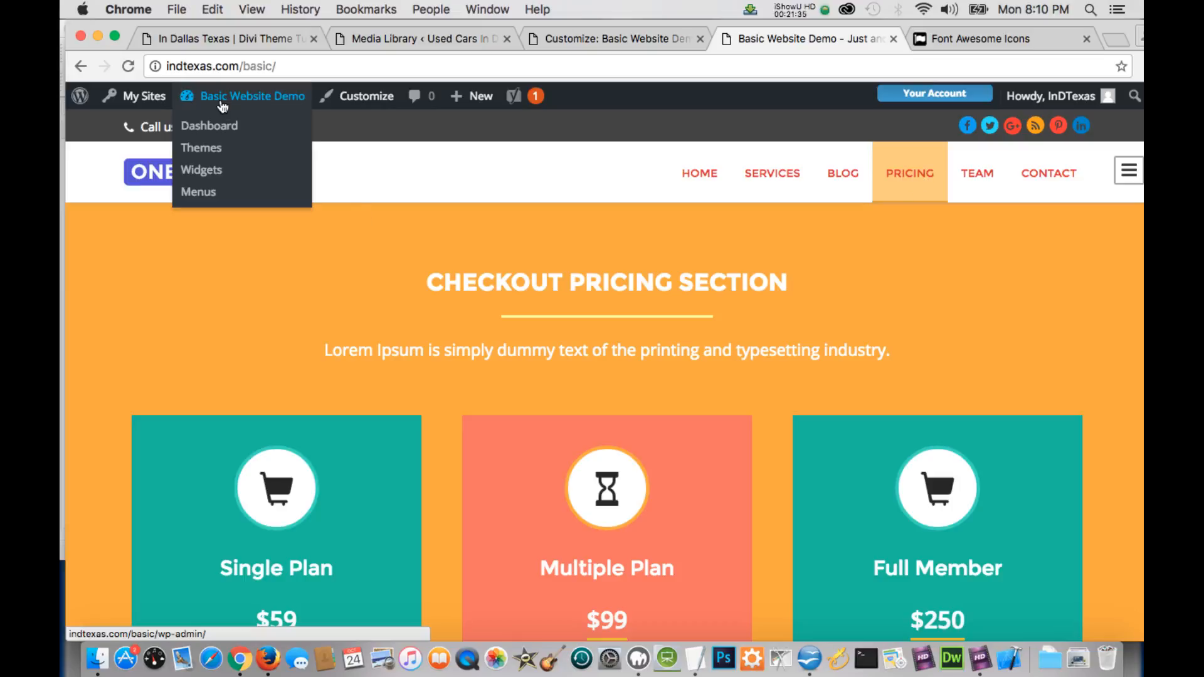
left_click(208, 193)
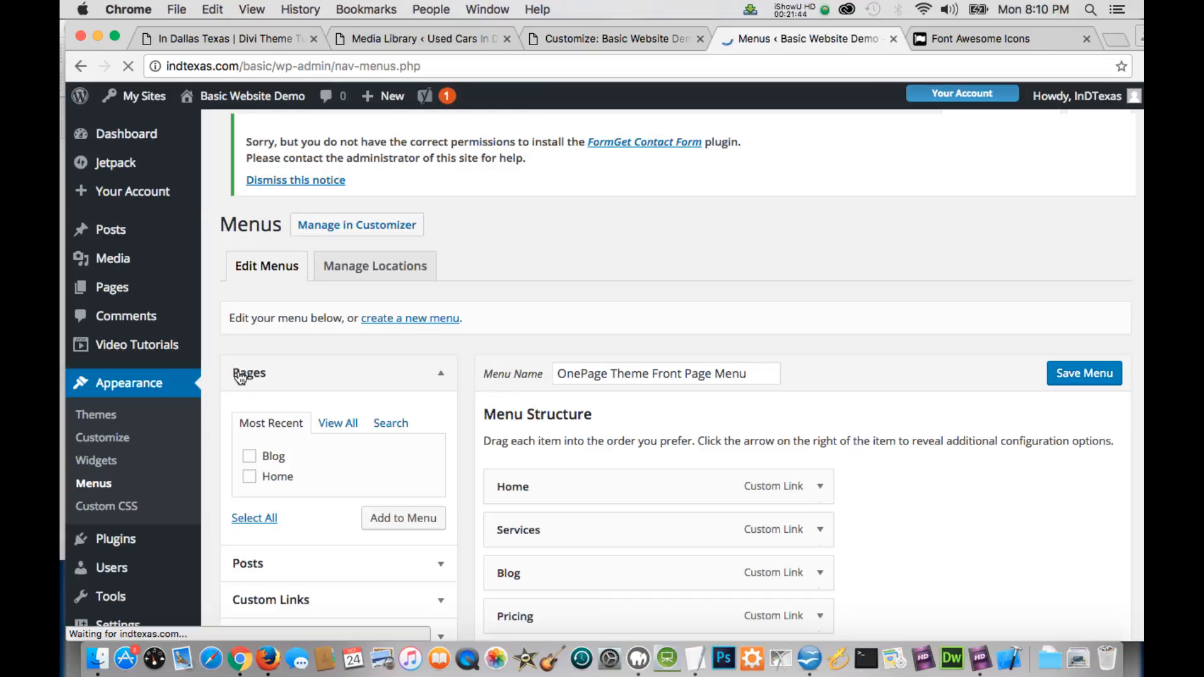
scroll(479, 329, "down", 2)
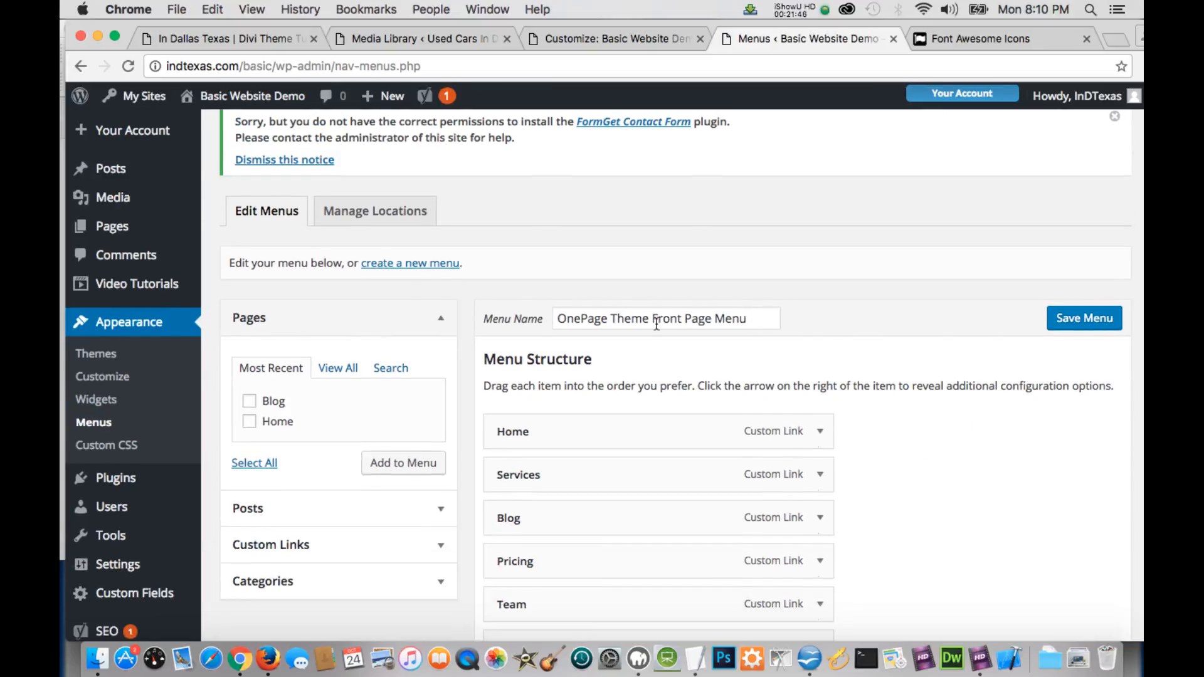
scroll(657, 325, "down", 3)
scroll(620, 320, "up", 2)
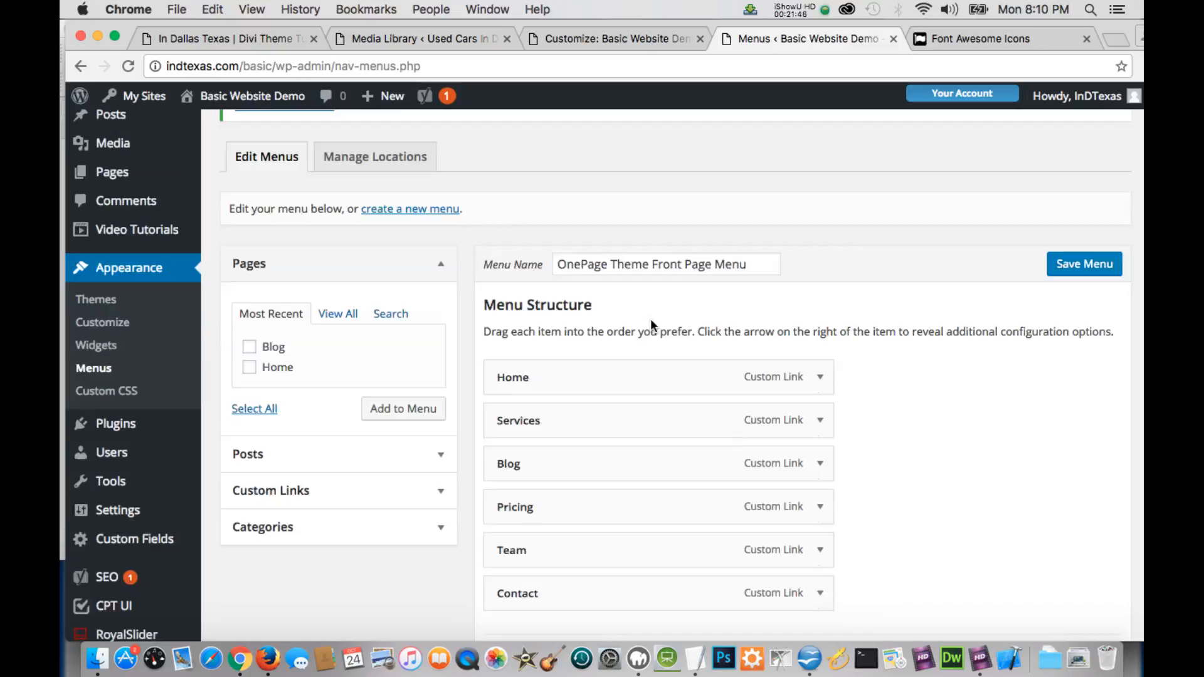
scroll(651, 323, "down", 2)
scroll(620, 321, "down", 2)
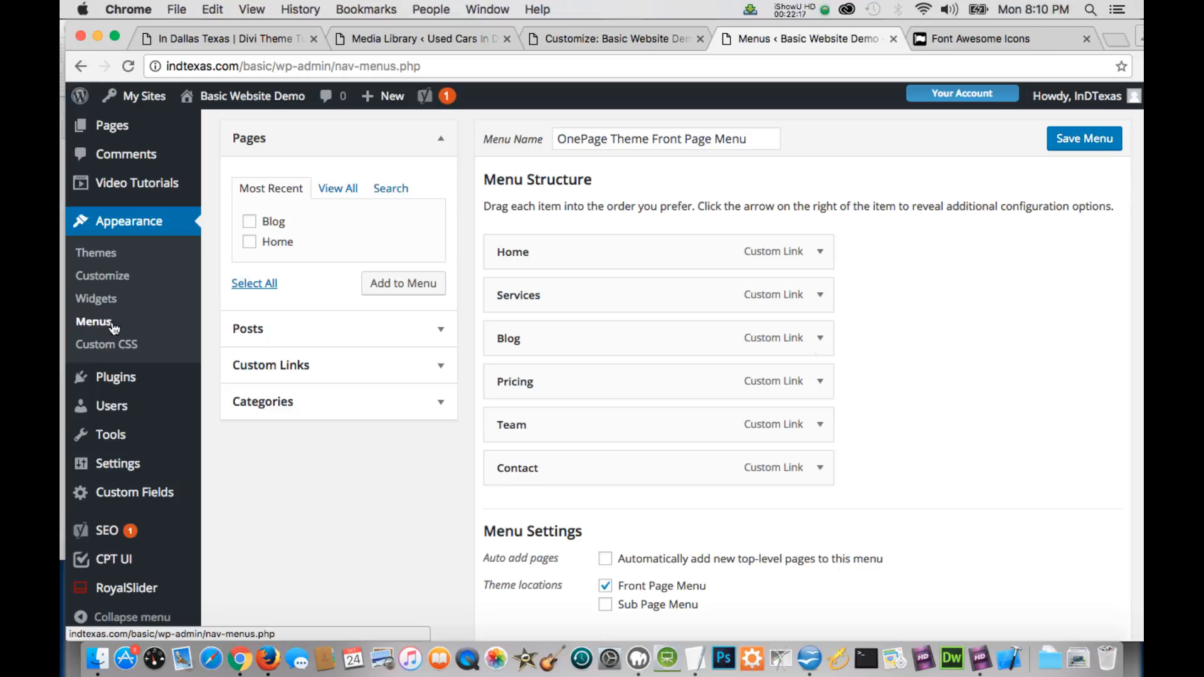
Open the theme Customizer from the menu editor page and look through its list of sections.
left_click(112, 280)
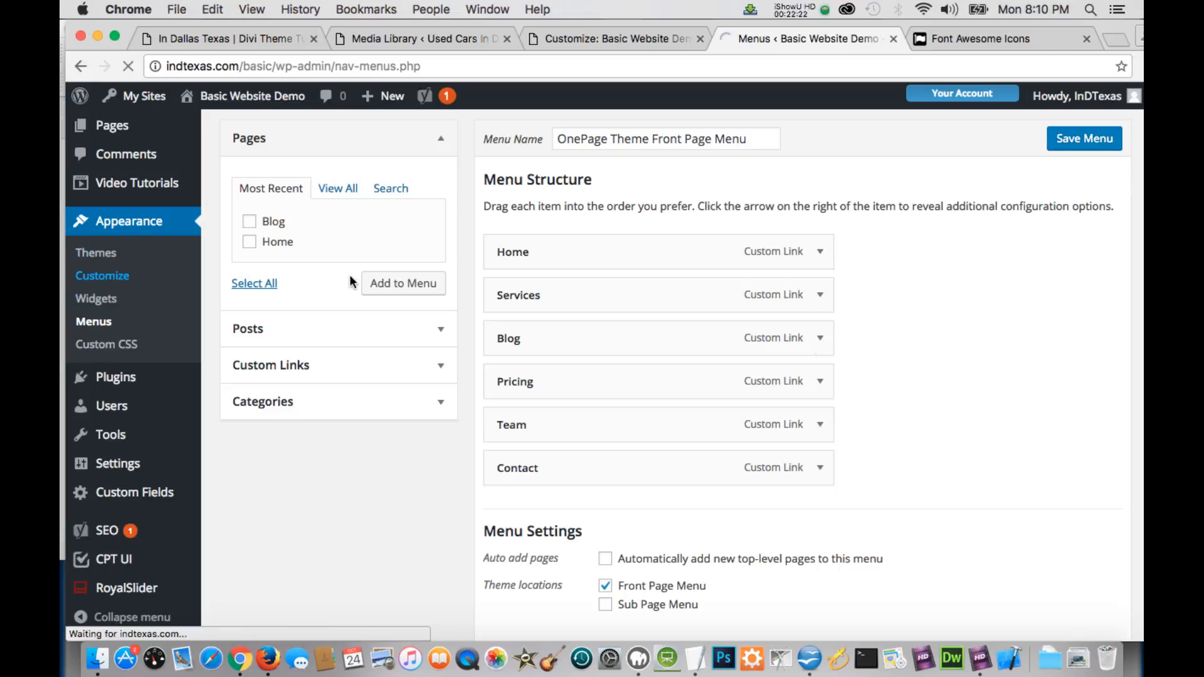
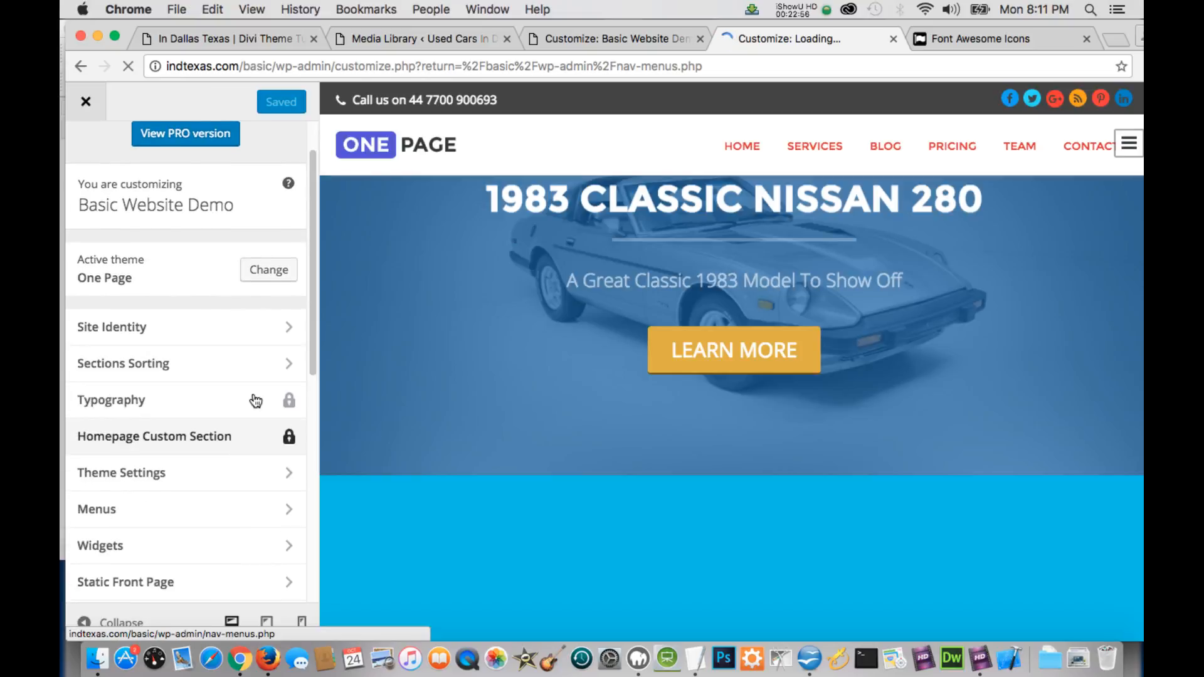
scroll(250, 426, "down", 2)
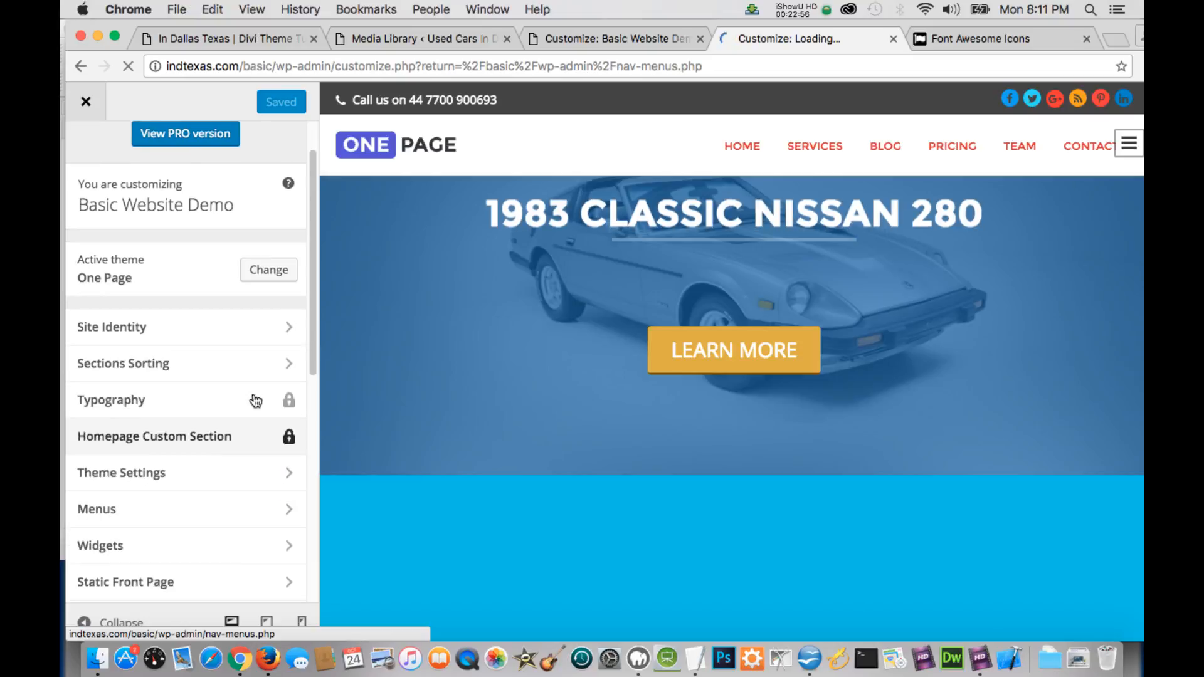
Look through the list of theme customization sections and open the Services Section settings.
scroll(314, 352, "down", 1)
scroll(304, 345, "up", 1)
scroll(313, 439, "down", 5)
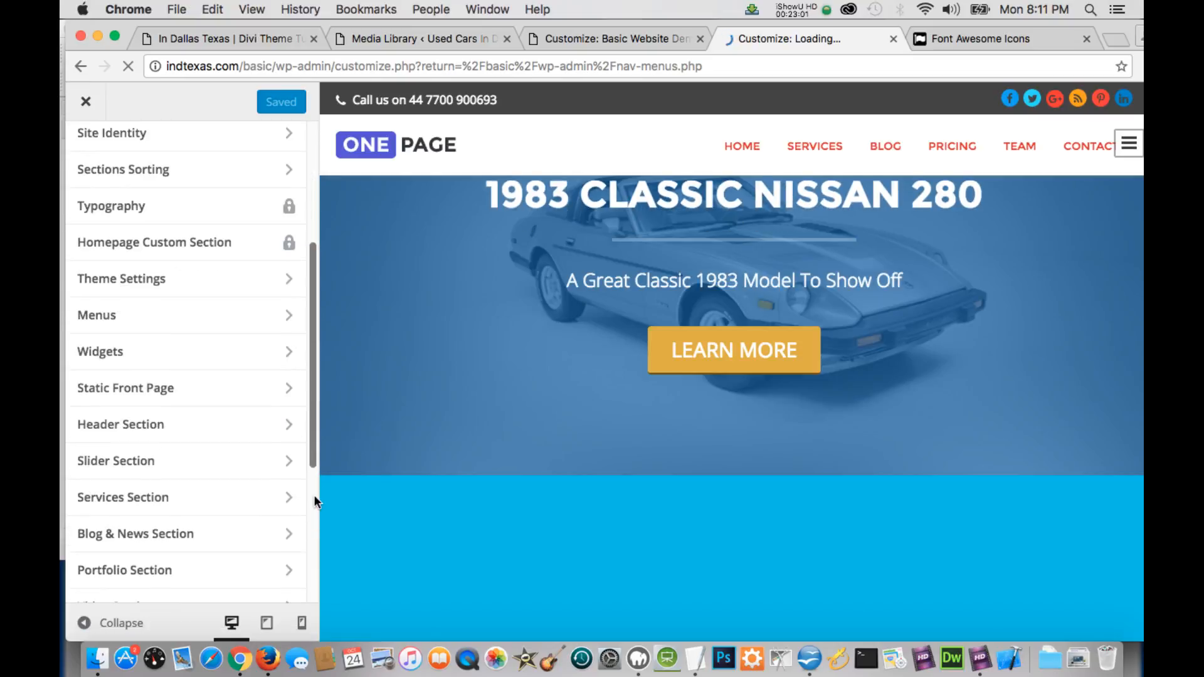
scroll(313, 495, "up", 1)
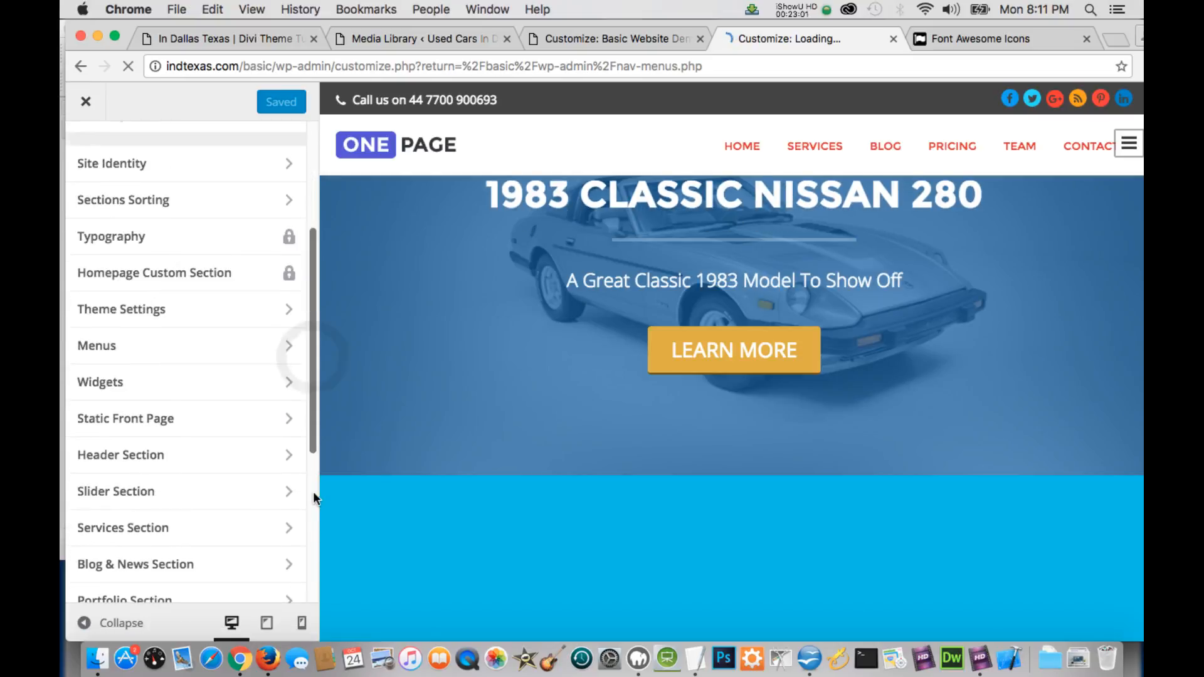
scroll(314, 495, "down", 4)
scroll(314, 501, "down", 1)
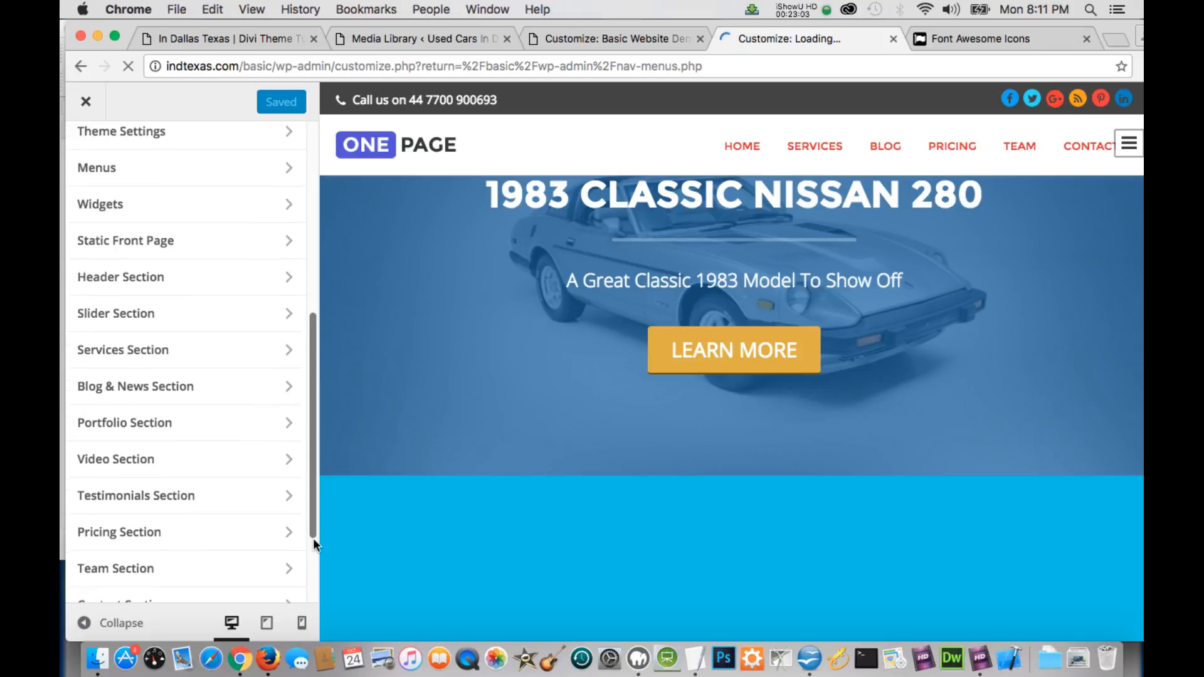
scroll(314, 538, "down", 4)
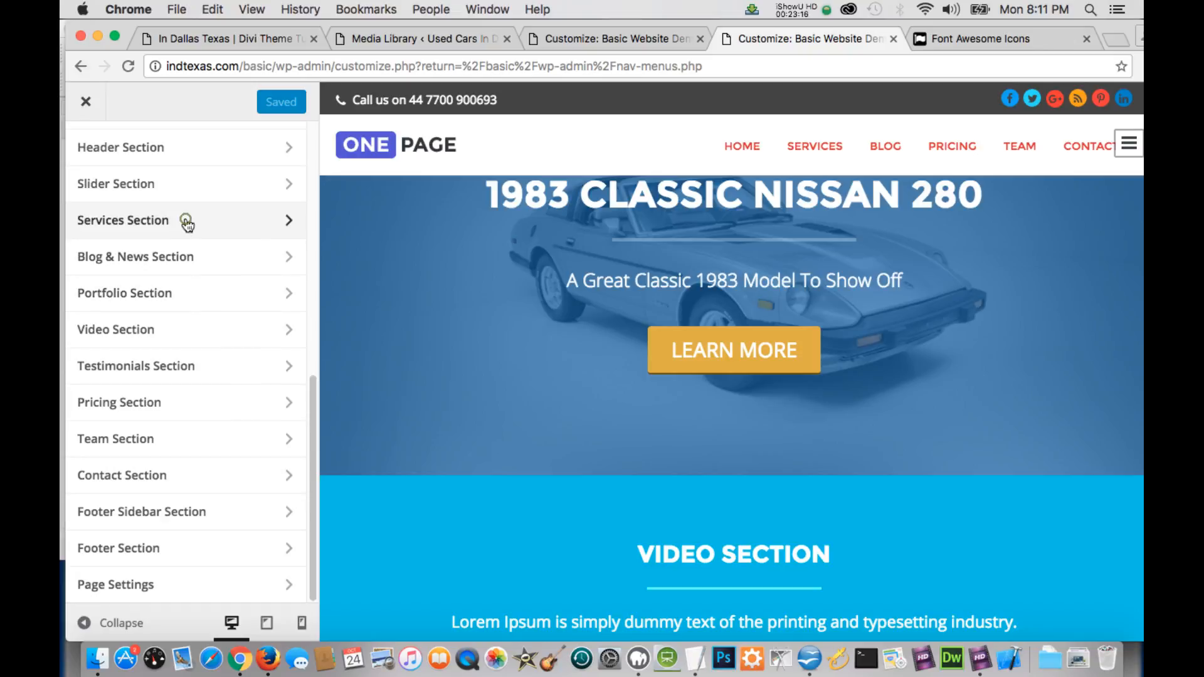
left_click(187, 222)
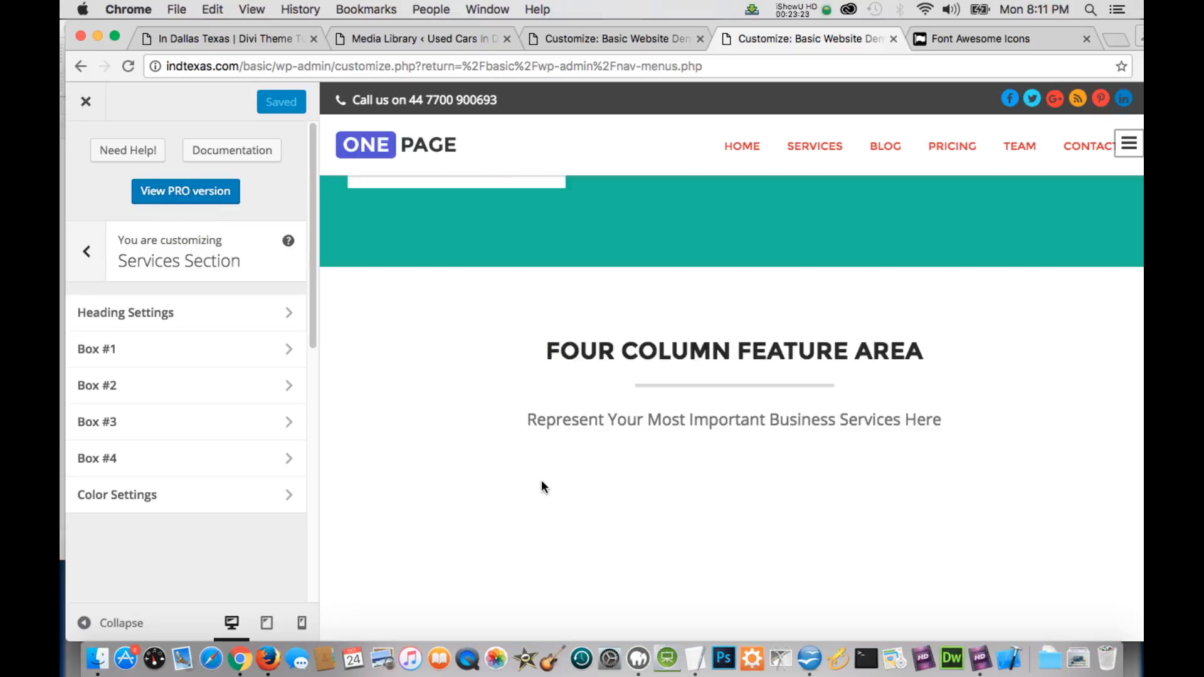
Examine the homepage preview from the four column feature area through the testimonial, pricing and team sections.
scroll(540, 479, "down", 10)
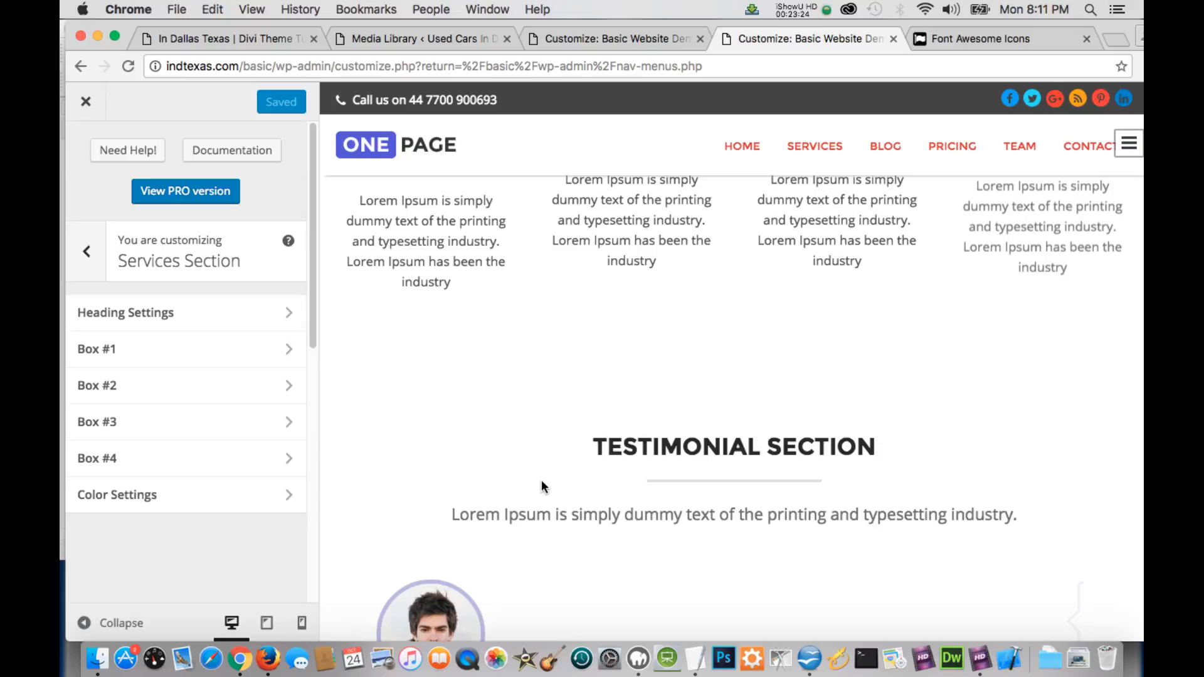
scroll(541, 480, "up", 7)
scroll(540, 480, "down", 15)
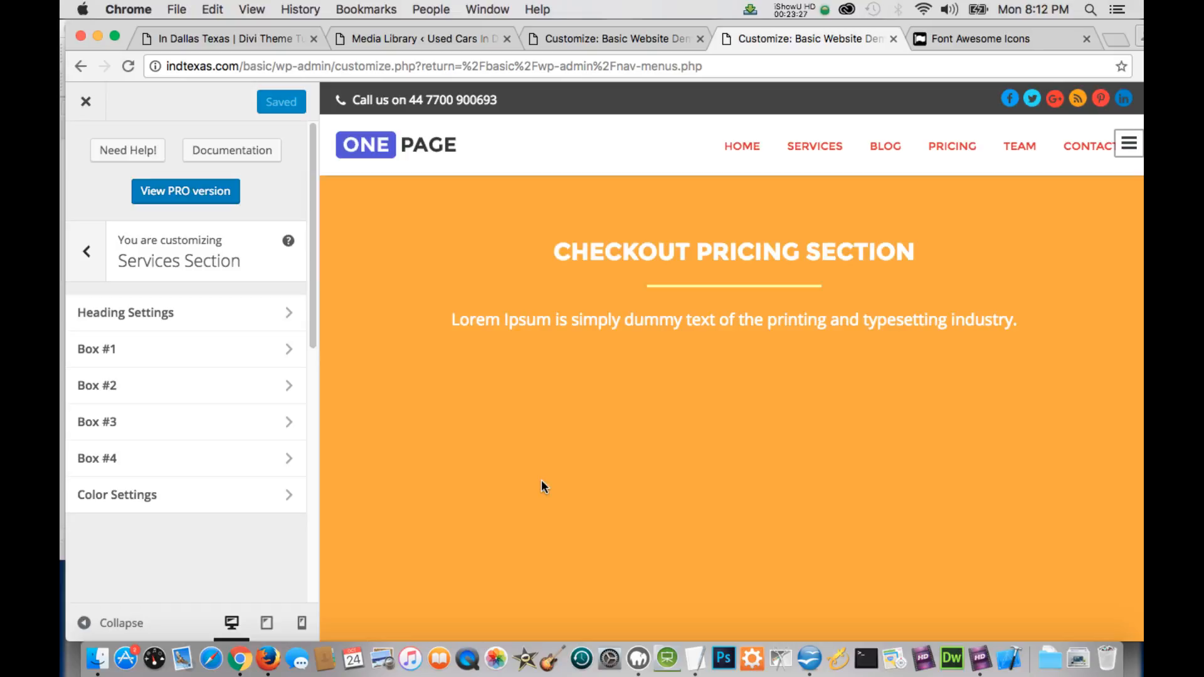
scroll(541, 481, "down", 10)
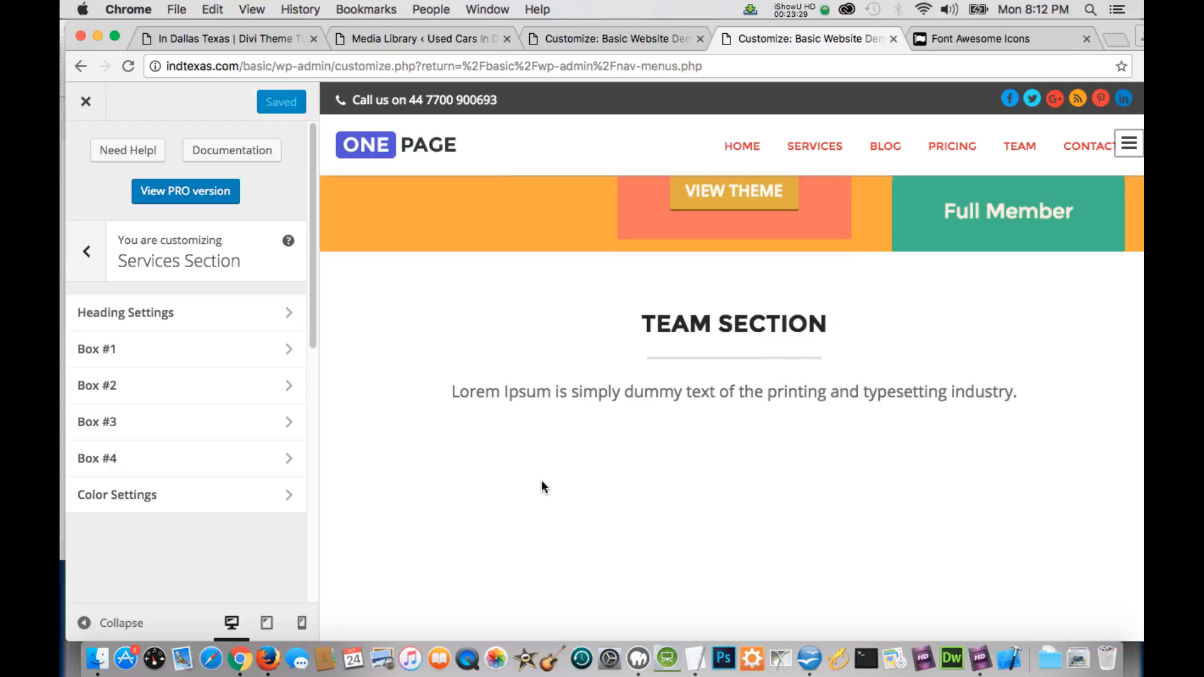
scroll(543, 488, "down", 10)
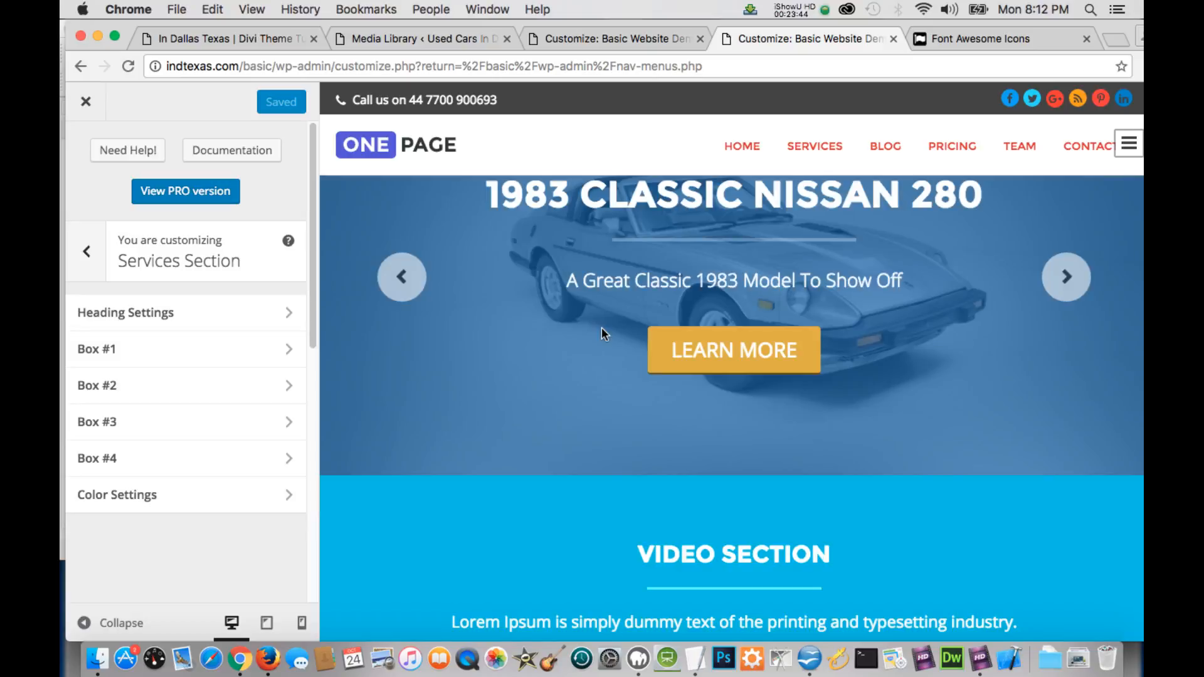
Open the Sections Sorting settings and compare the section order with the homepage preview around the four column feature area.
left_click(74, 268)
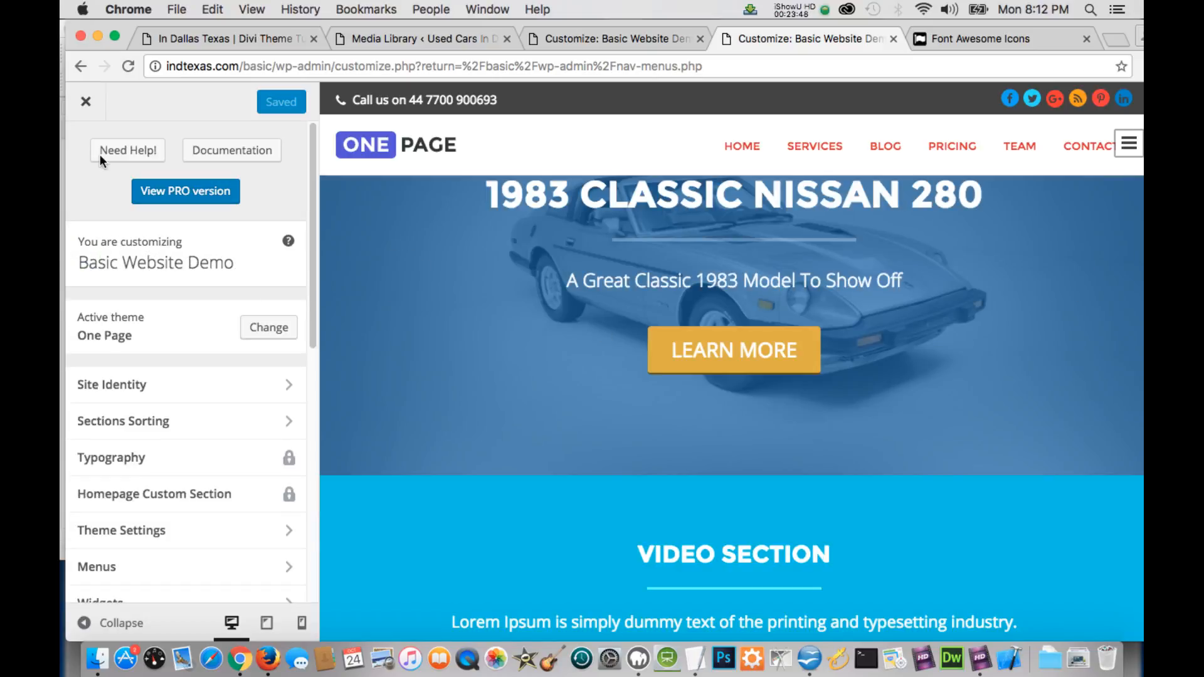
scroll(123, 379, "down", 1)
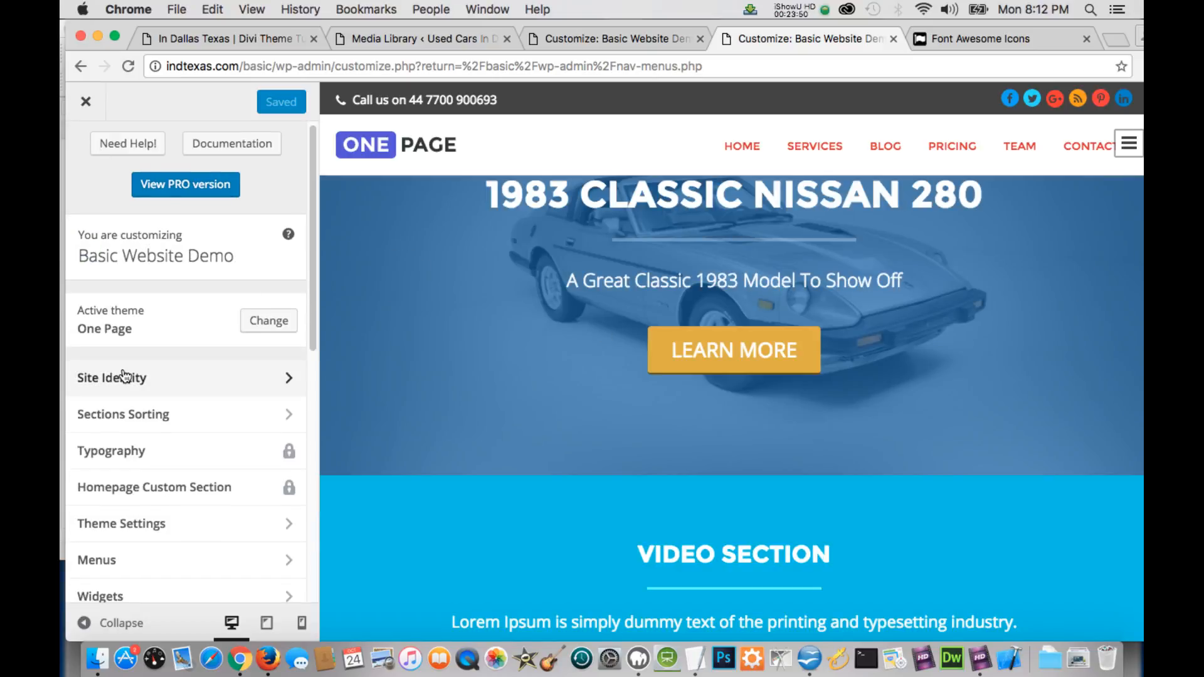
scroll(125, 374, "down", 2)
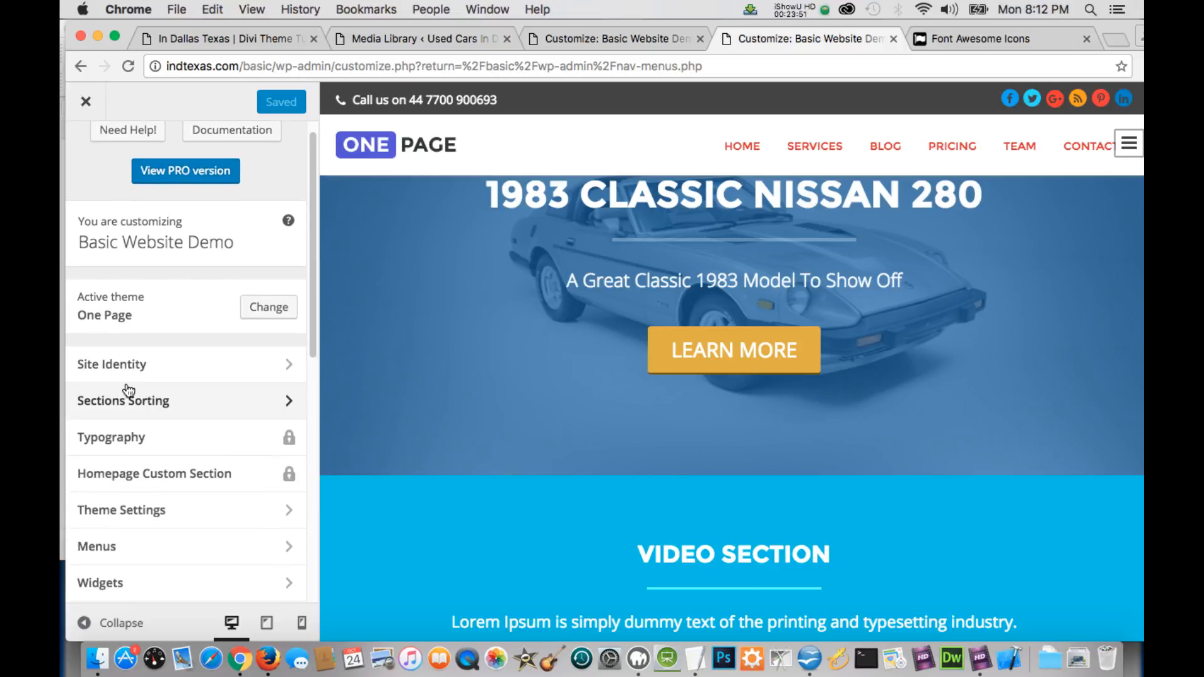
left_click(213, 411)
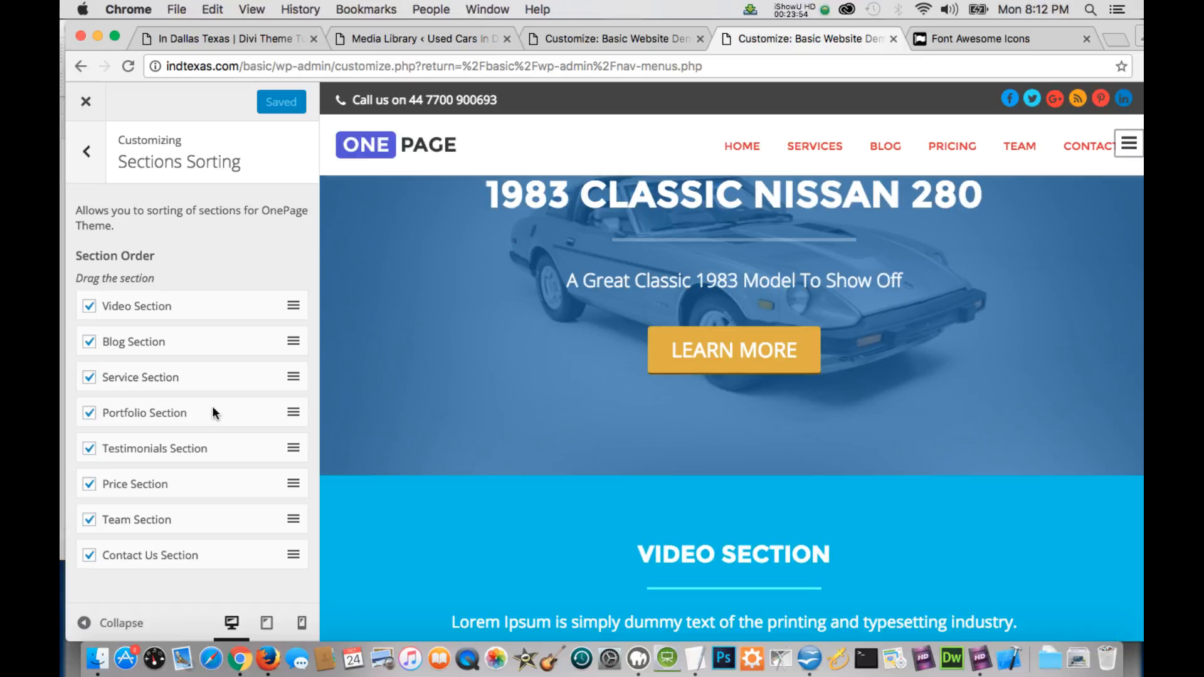
scroll(544, 377, "down", 15)
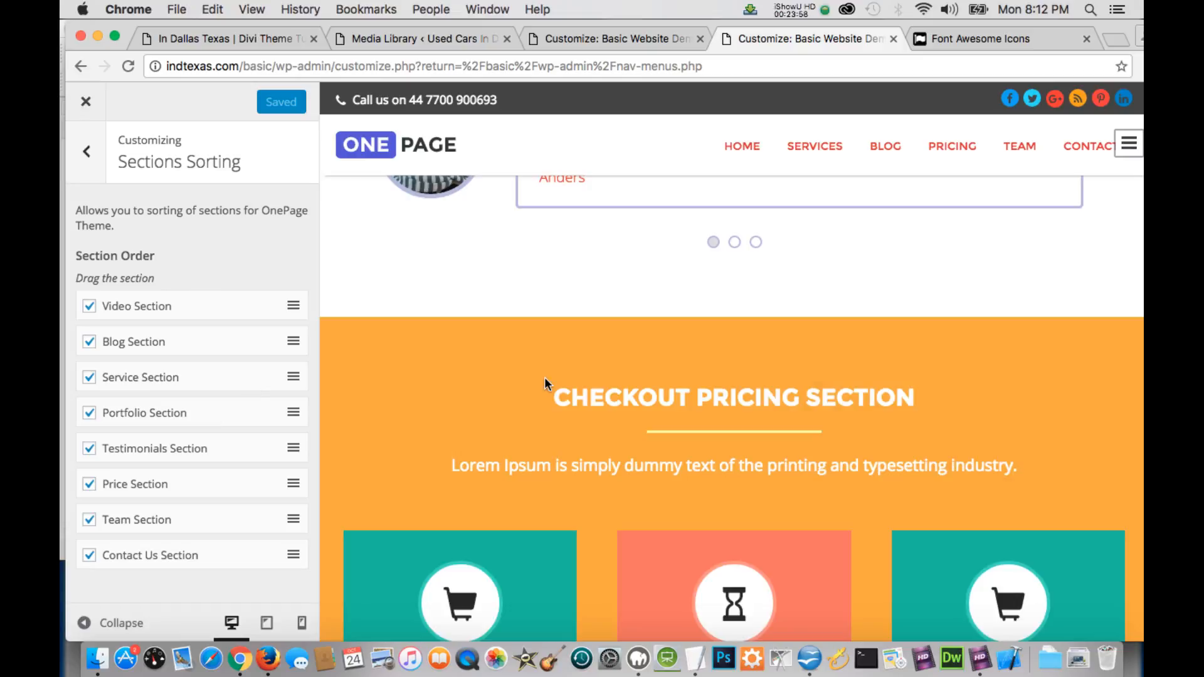
scroll(544, 377, "down", 6)
scroll(545, 378, "up", 14)
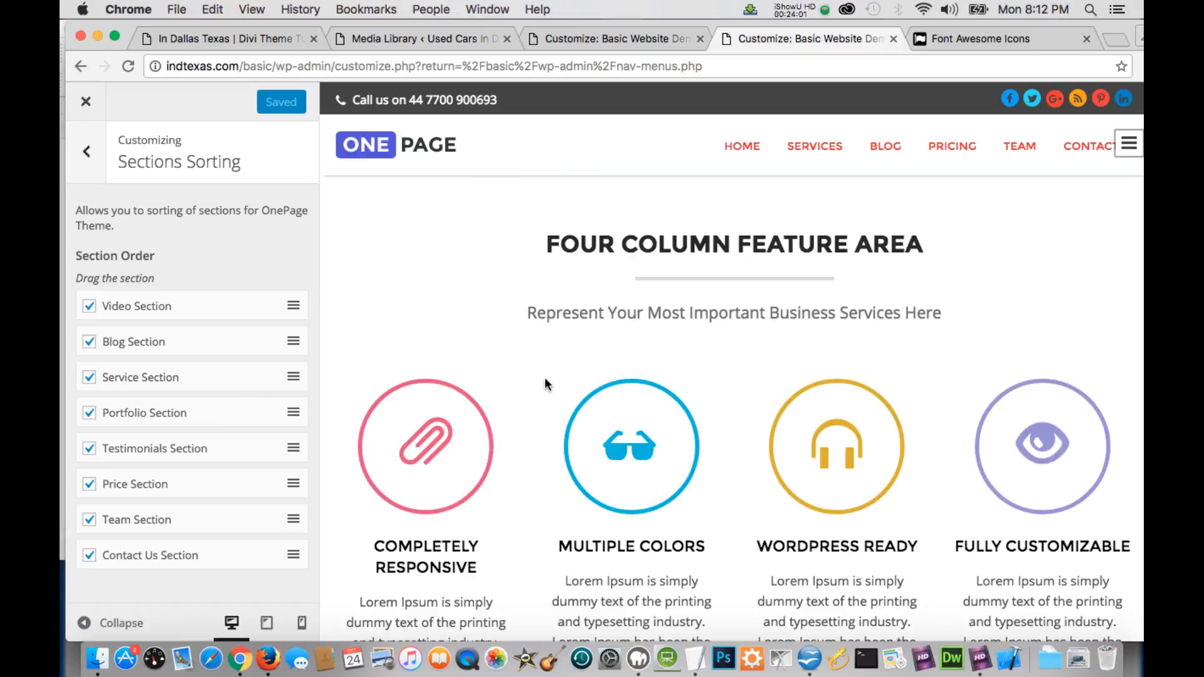
scroll(545, 377, "up", 2)
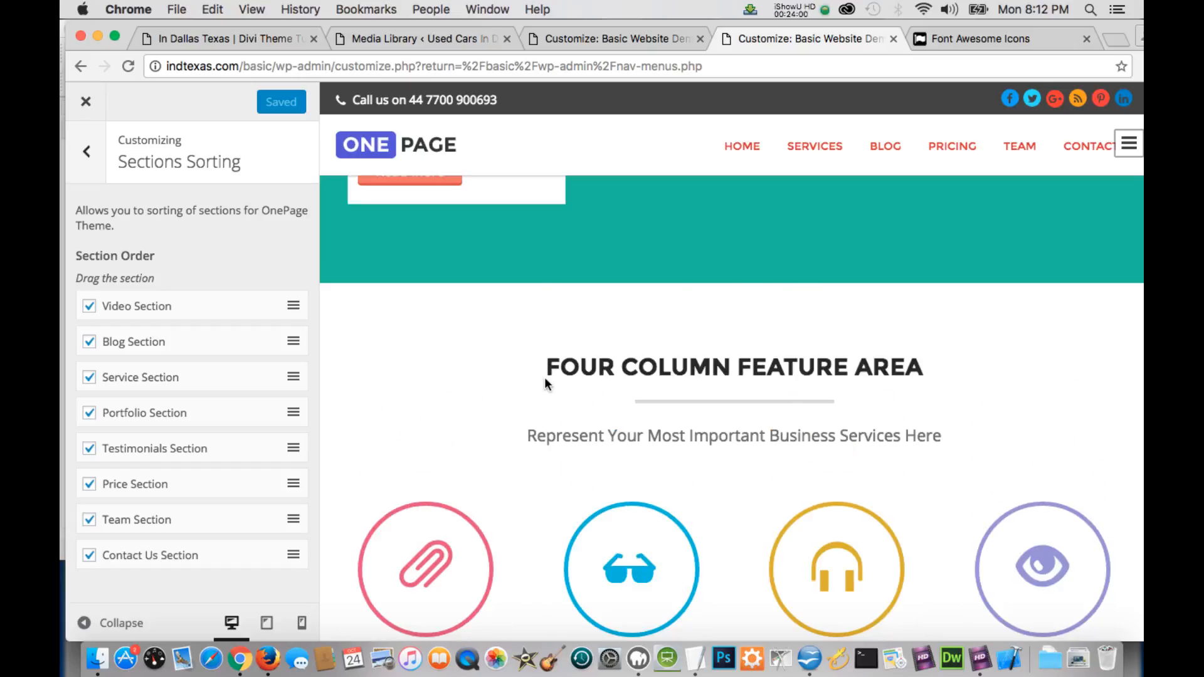
scroll(544, 384, "down", 2)
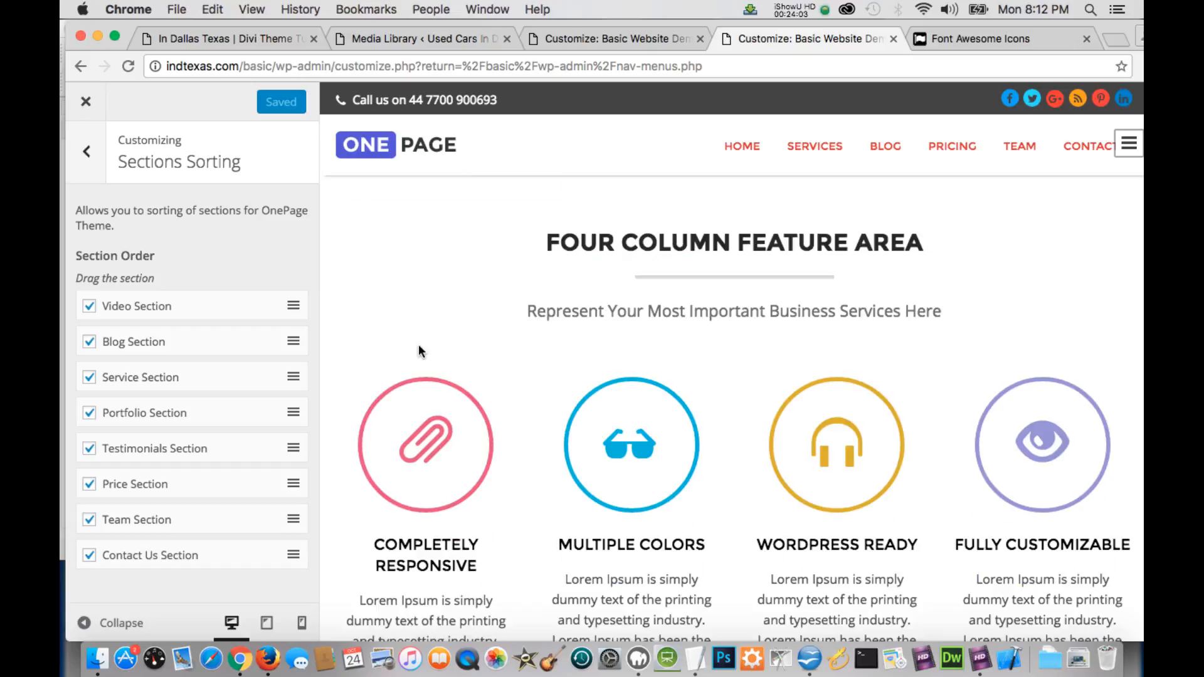
Leave Sections Sorting and open the Services Section settings again.
left_click(82, 162)
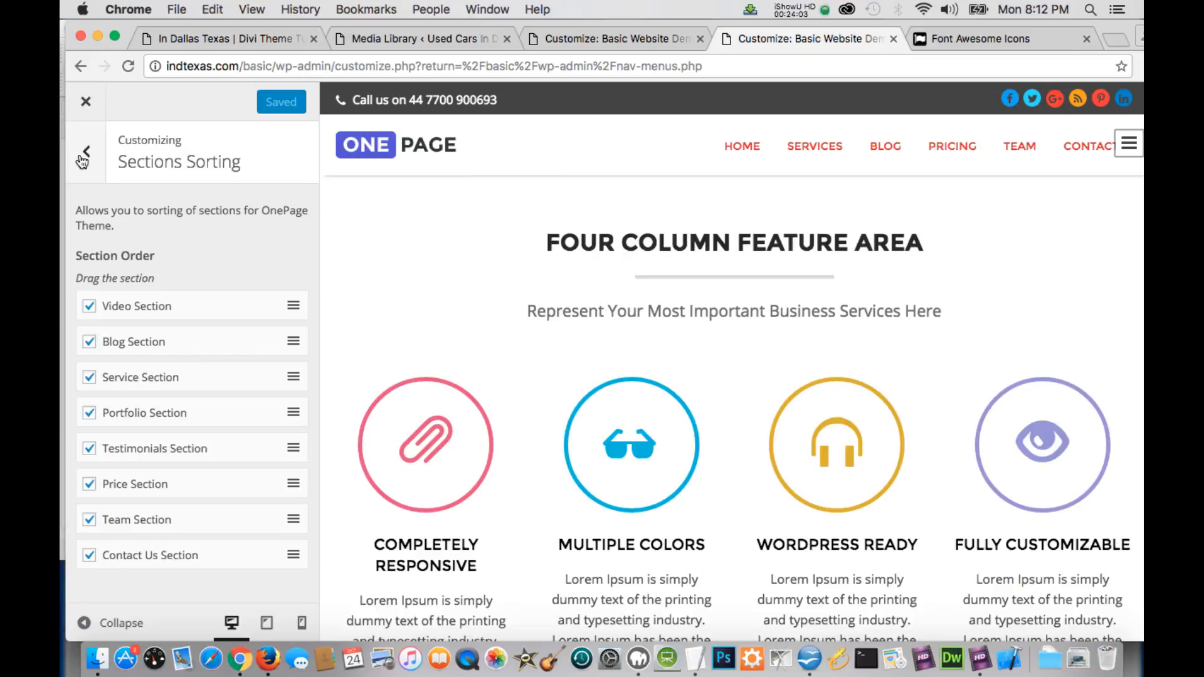
left_click(85, 155)
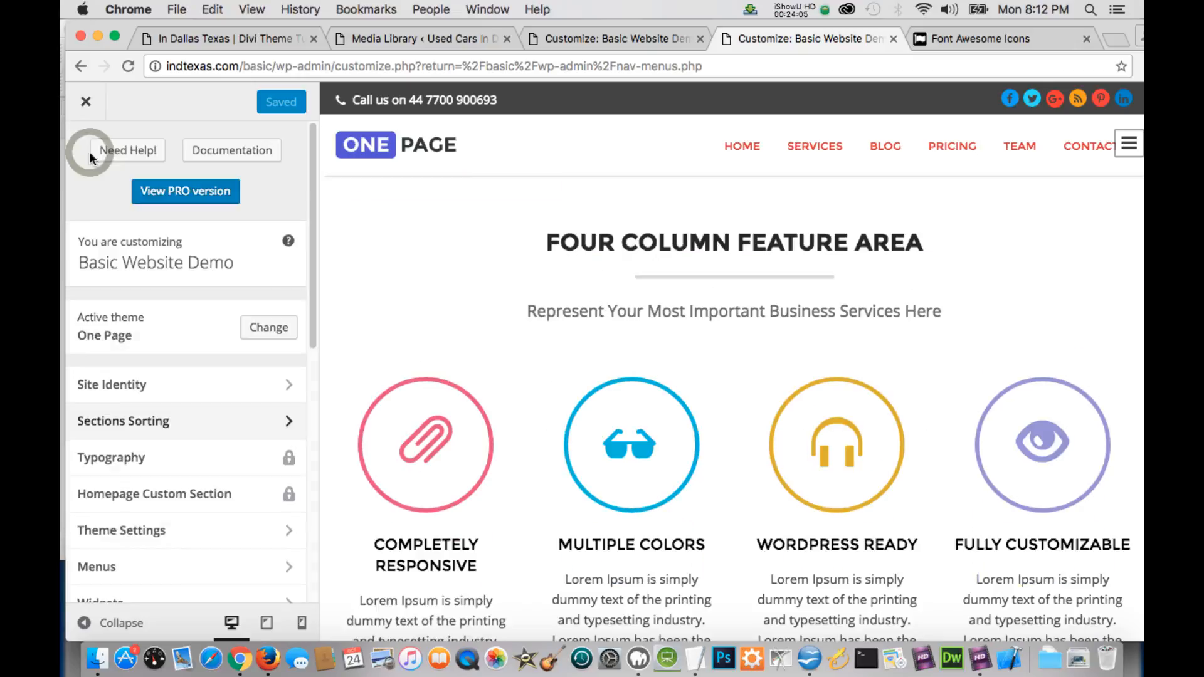
scroll(158, 440, "down", 2)
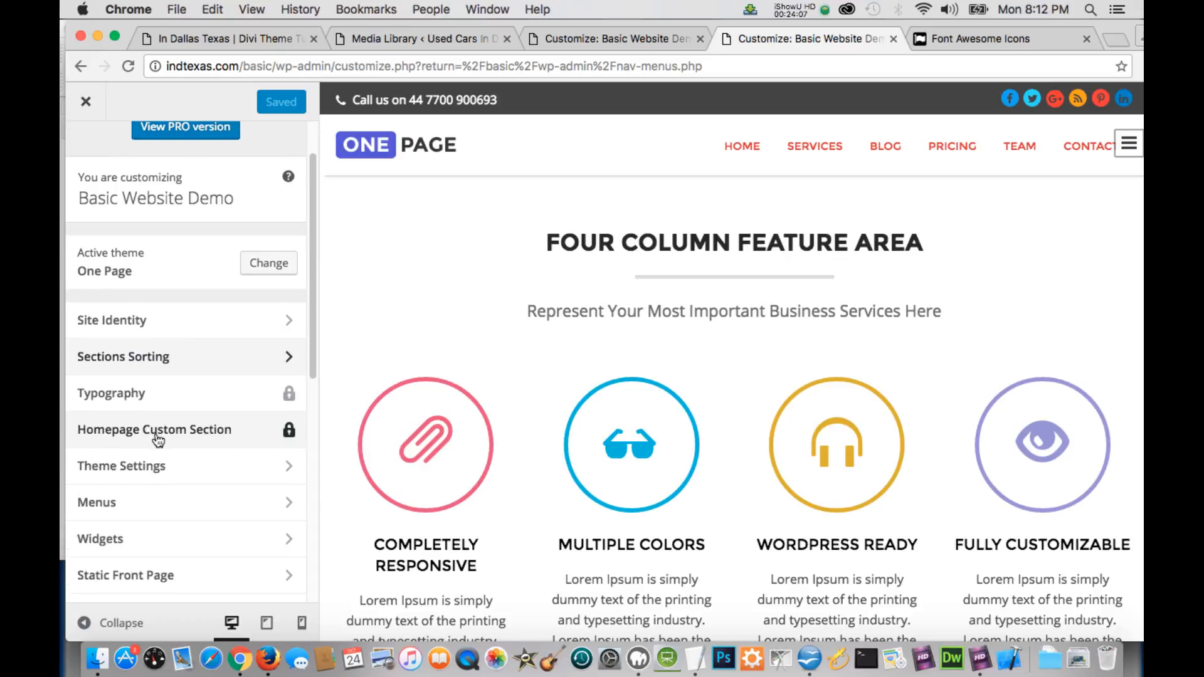
scroll(158, 445, "down", 3)
scroll(157, 439, "up", 1)
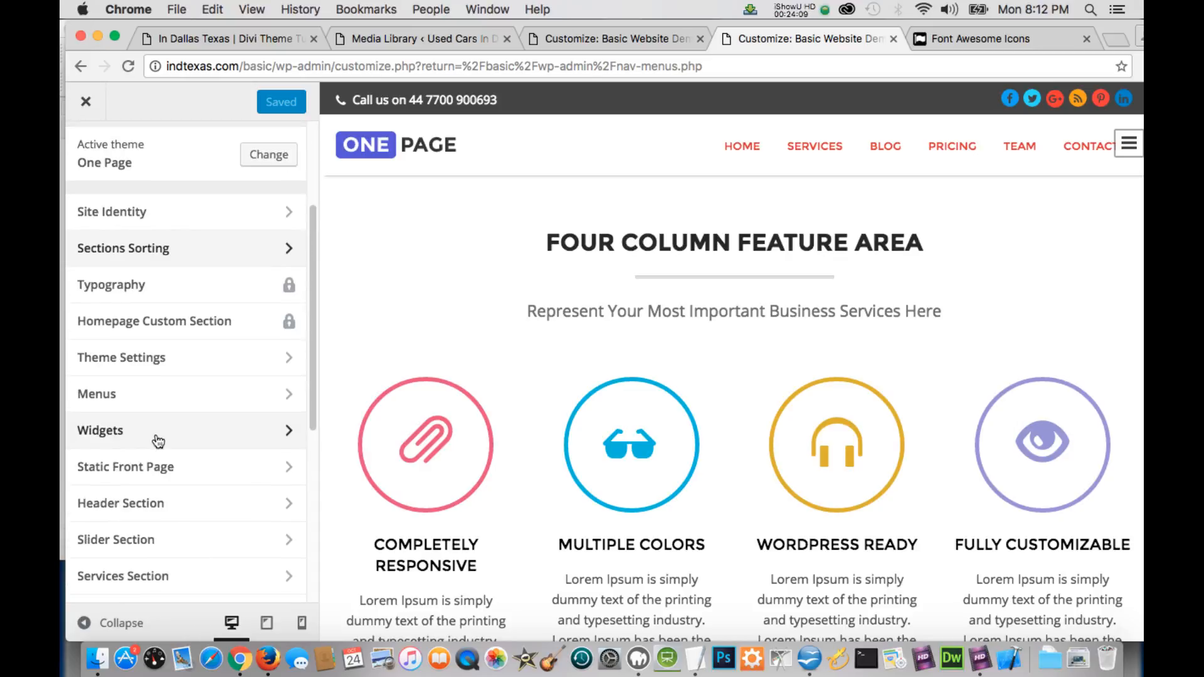
scroll(157, 448, "down", 1)
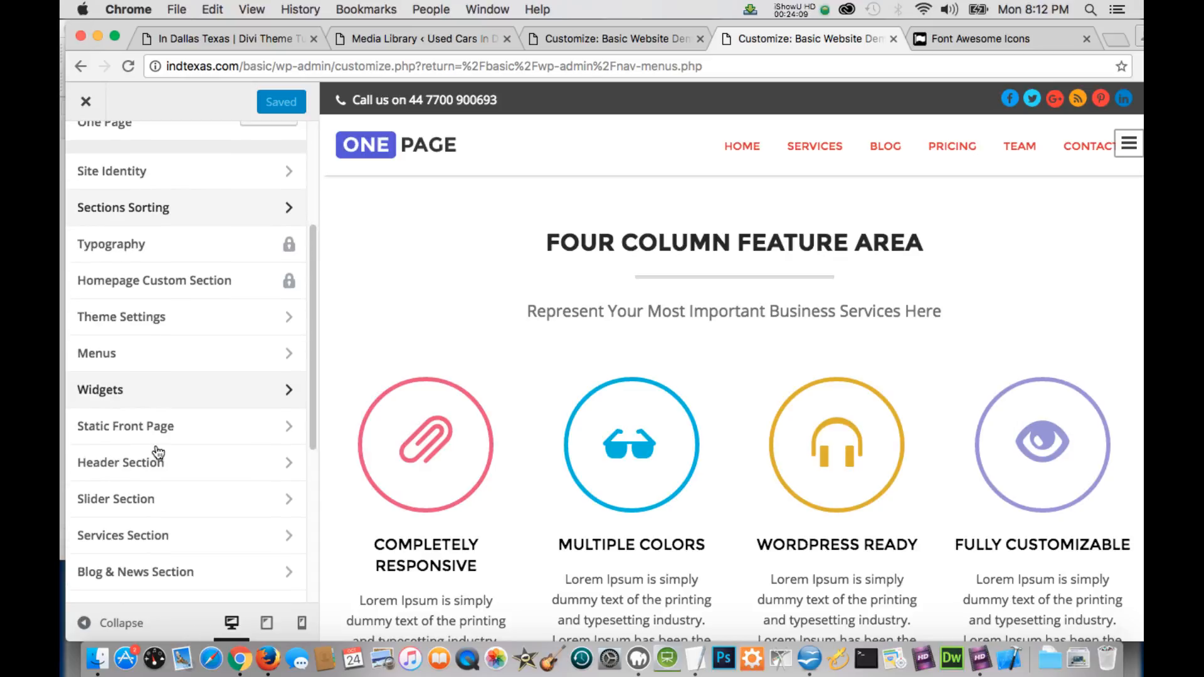
left_click(149, 533)
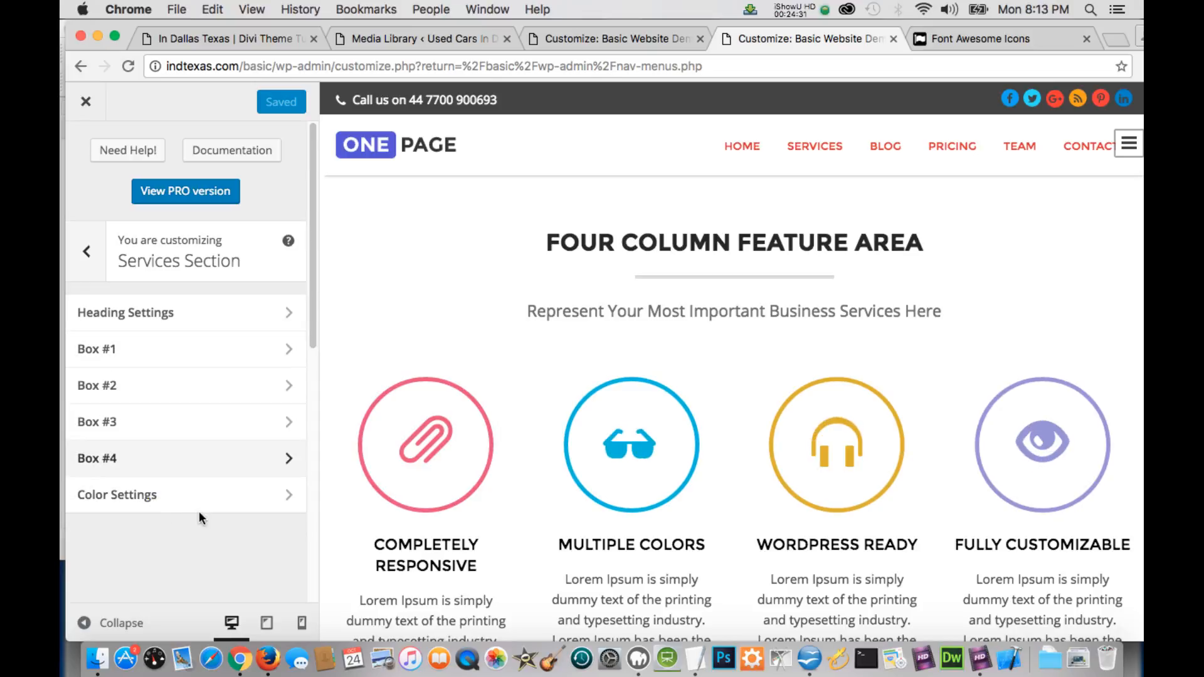
Open the Color Settings of the Services Section and check them against the four service boxes in the preview.
left_click(268, 500)
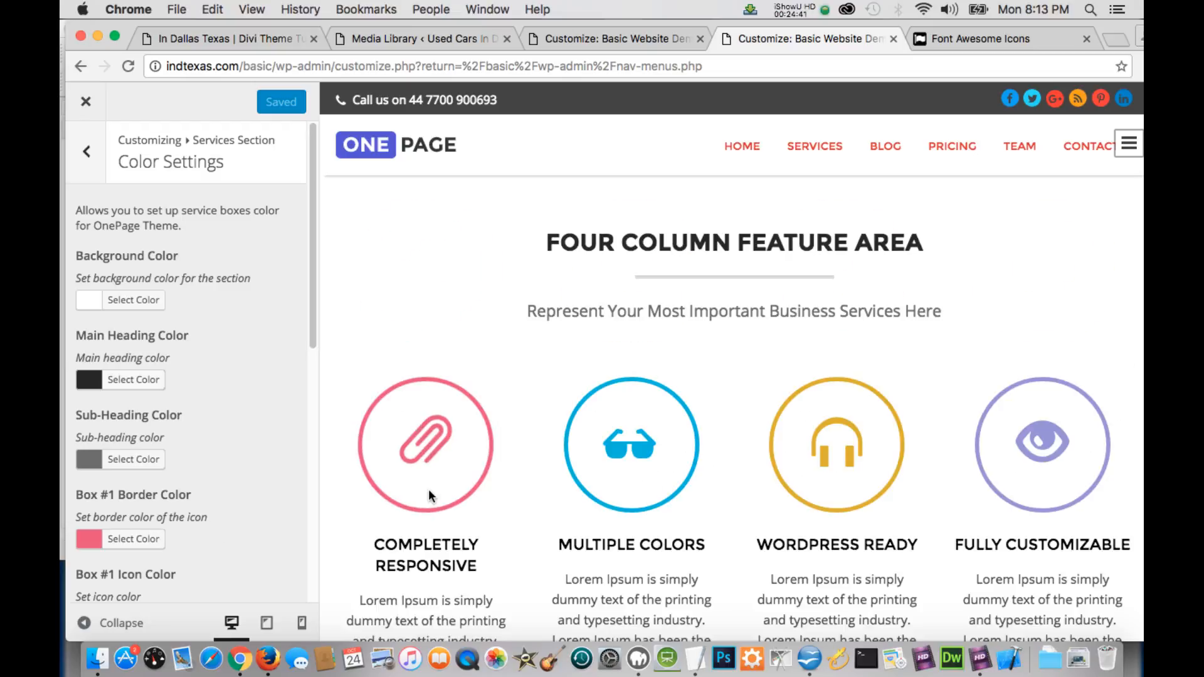
scroll(427, 490, "up", 3)
scroll(428, 490, "down", 9)
scroll(425, 491, "up", 11)
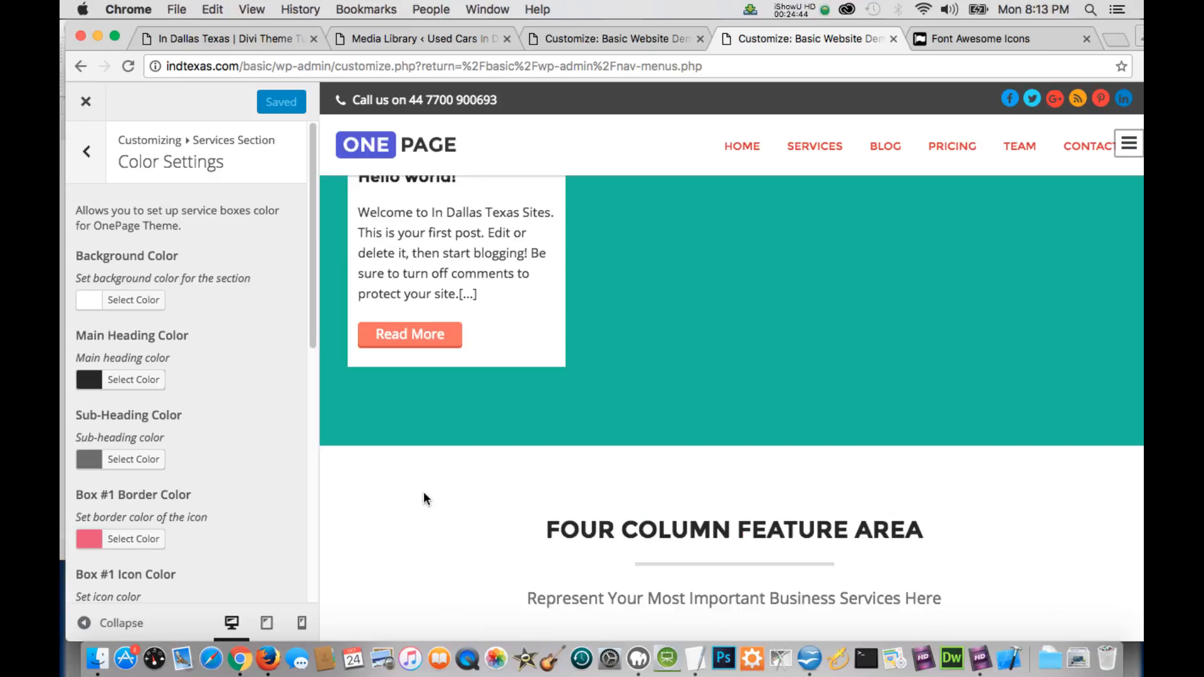
scroll(425, 488, "down", 8)
scroll(421, 491, "up", 10)
scroll(421, 492, "down", 10)
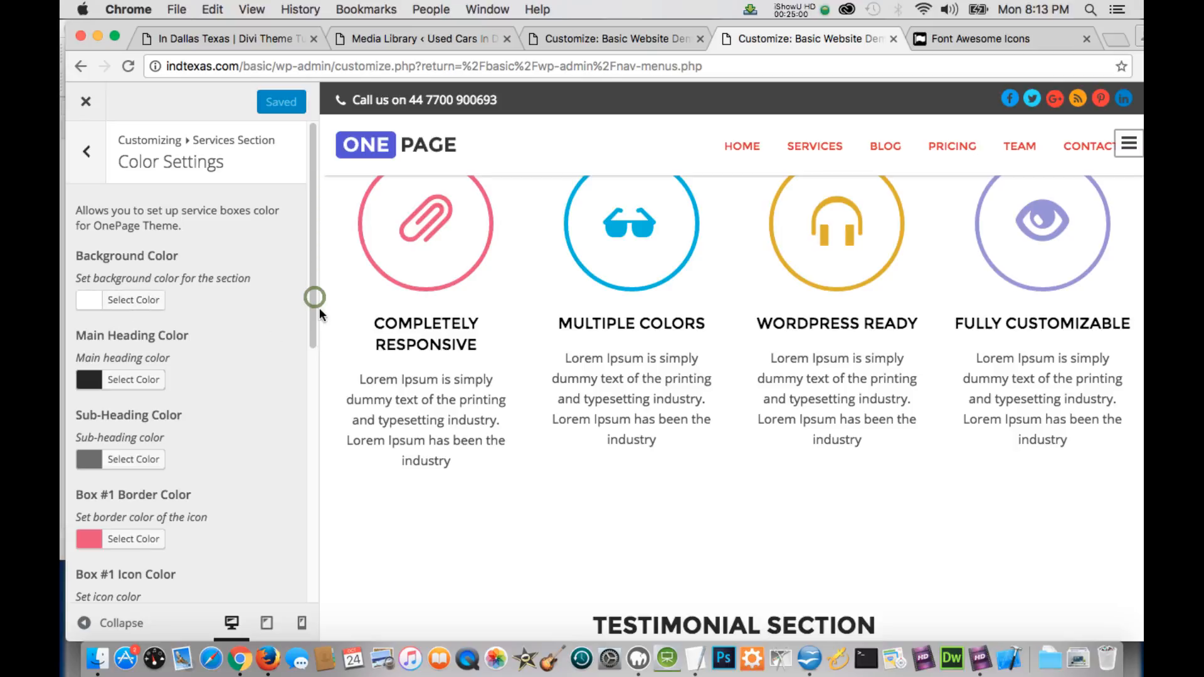
mouse_move(319, 307)
left_mouse_down()
mouse_move(314, 321)
mouse_move(316, 310)
left_mouse_up()
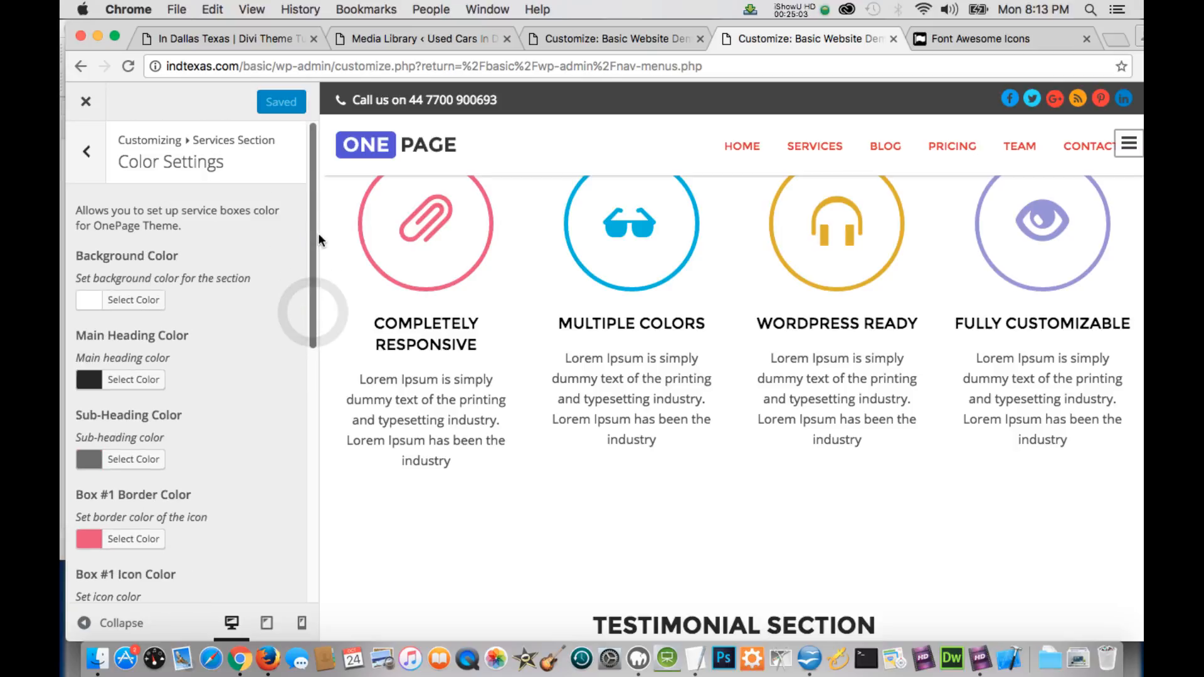
Leave the Color Settings and open the Box #2 settings to review its icon, heading and description fields.
left_click(92, 154)
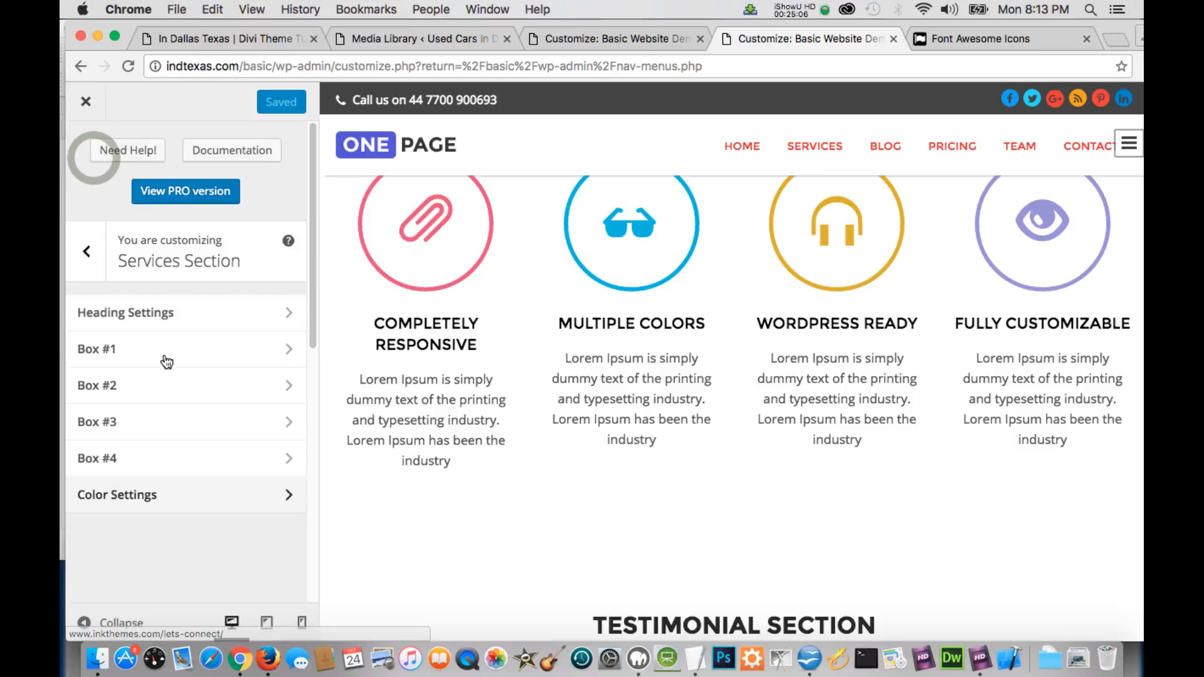
left_click(217, 393)
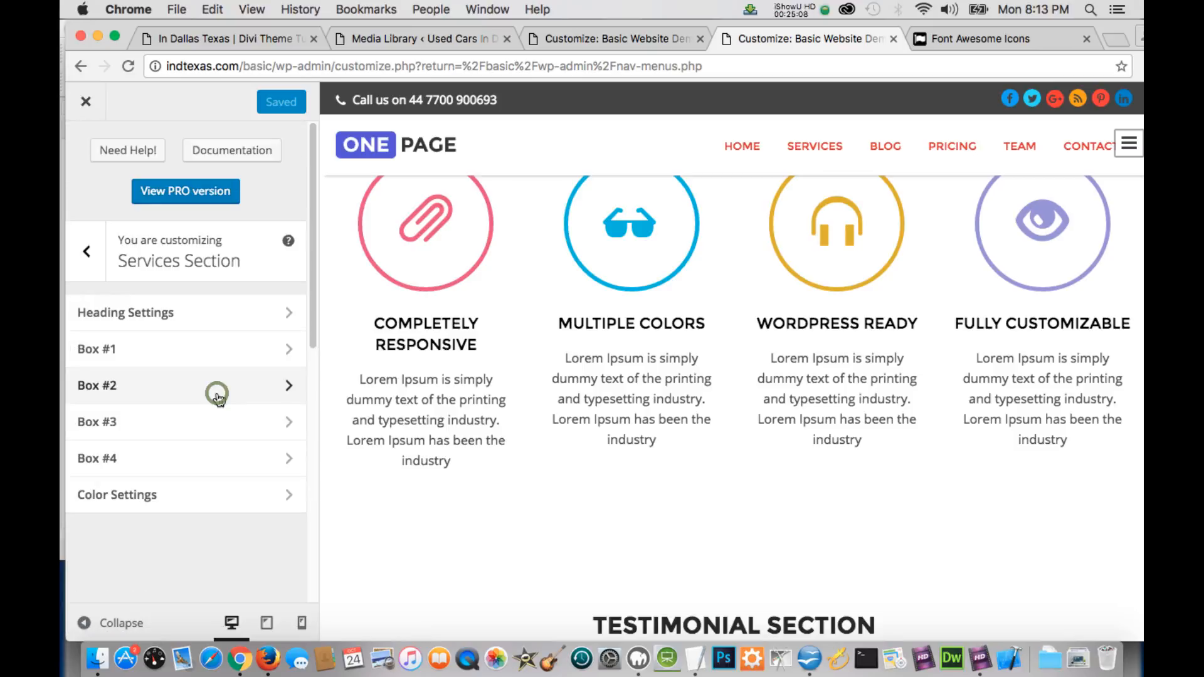
left_click(215, 389)
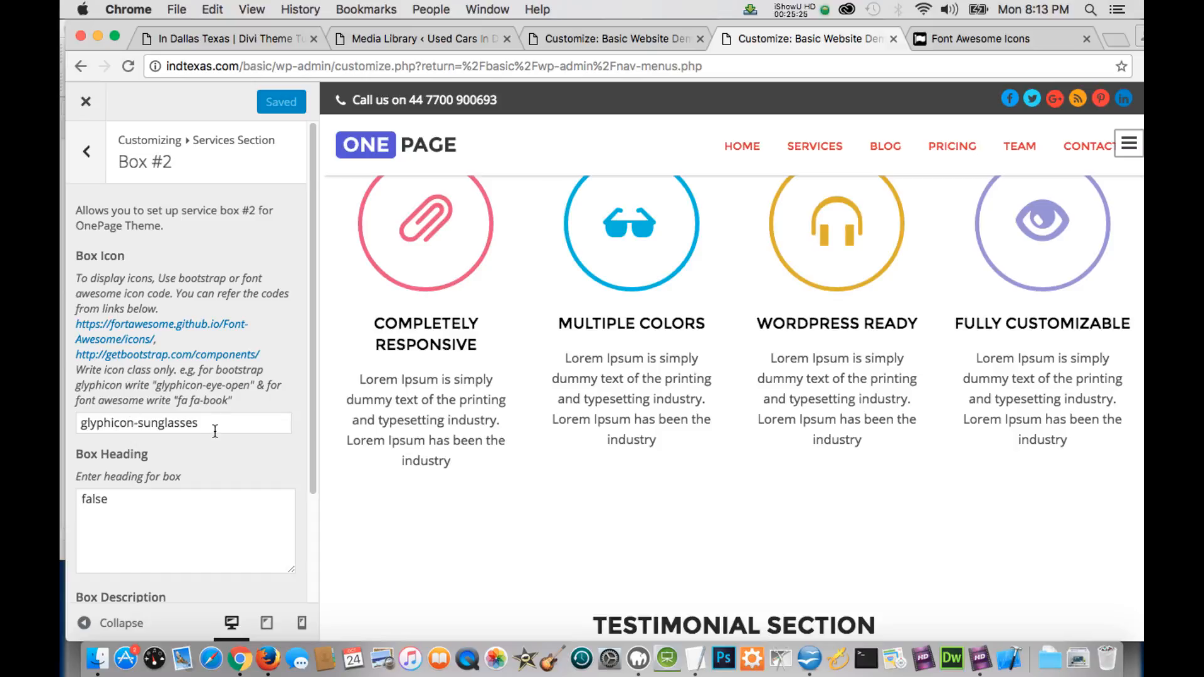
scroll(215, 445, "down", 1)
scroll(218, 452, "down", 1)
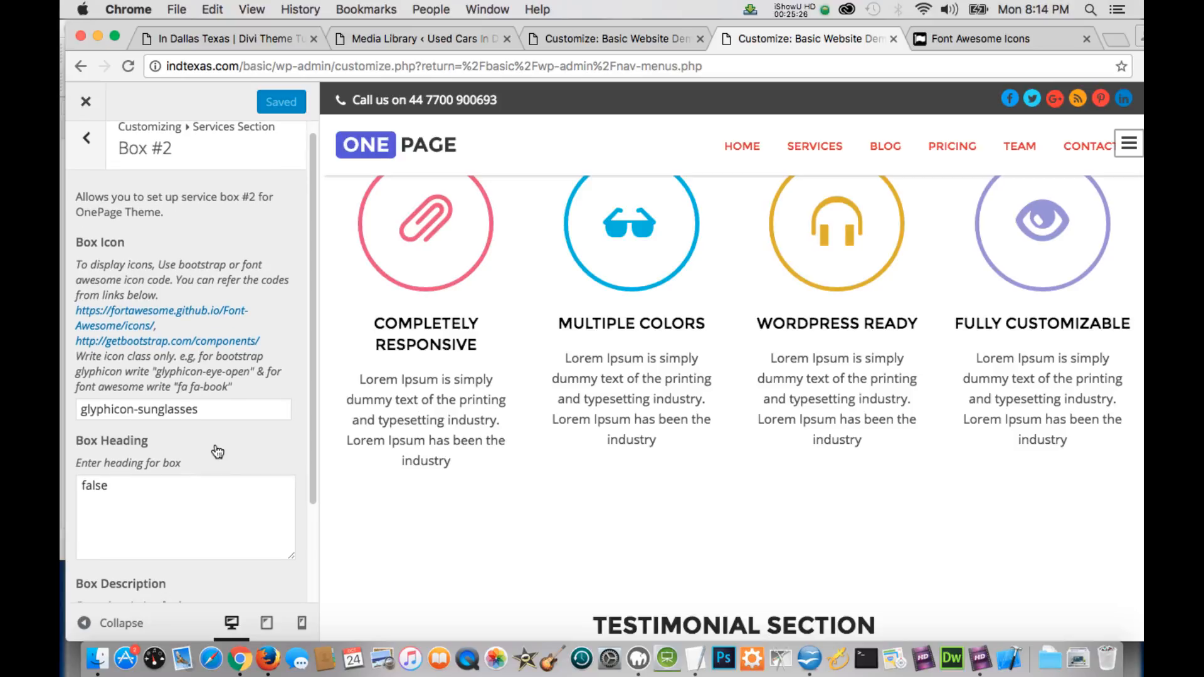
scroll(172, 508, "down", 1)
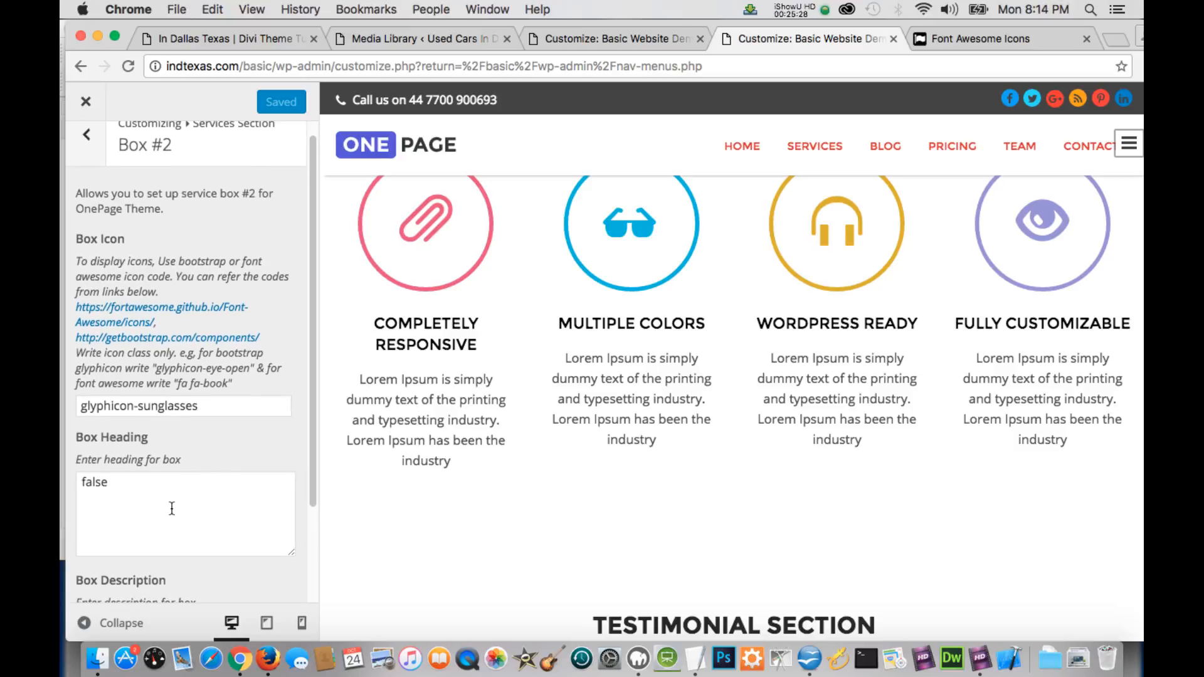
scroll(171, 508, "down", 2)
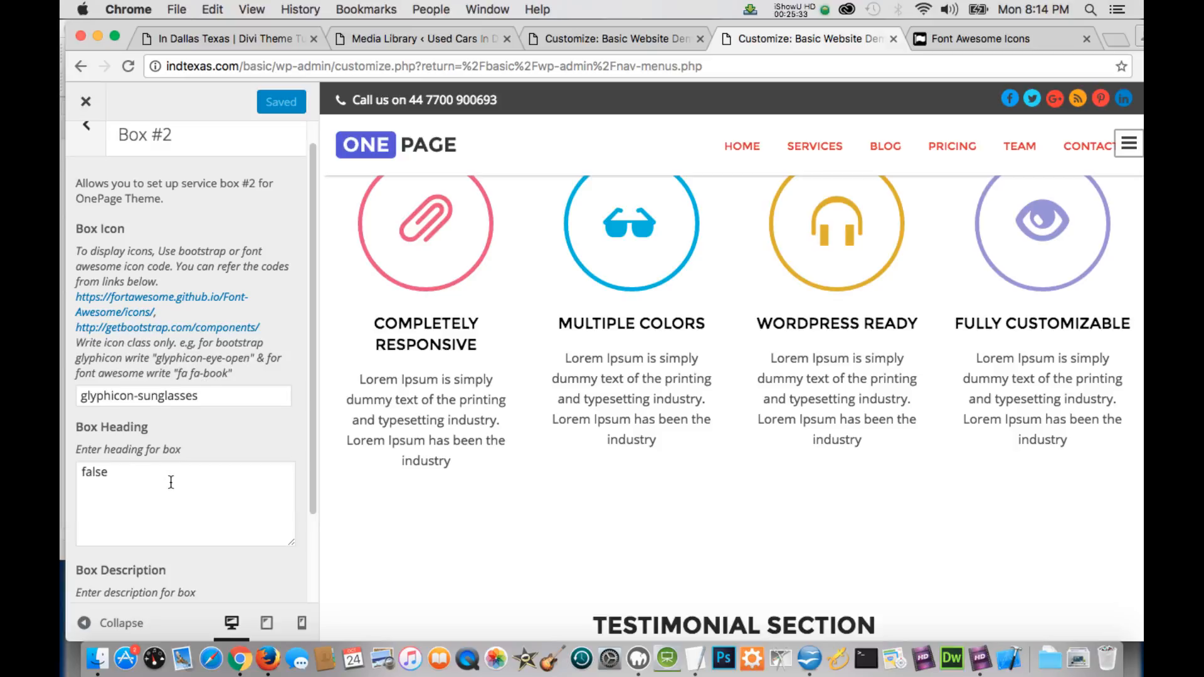
scroll(171, 482, "down", 3)
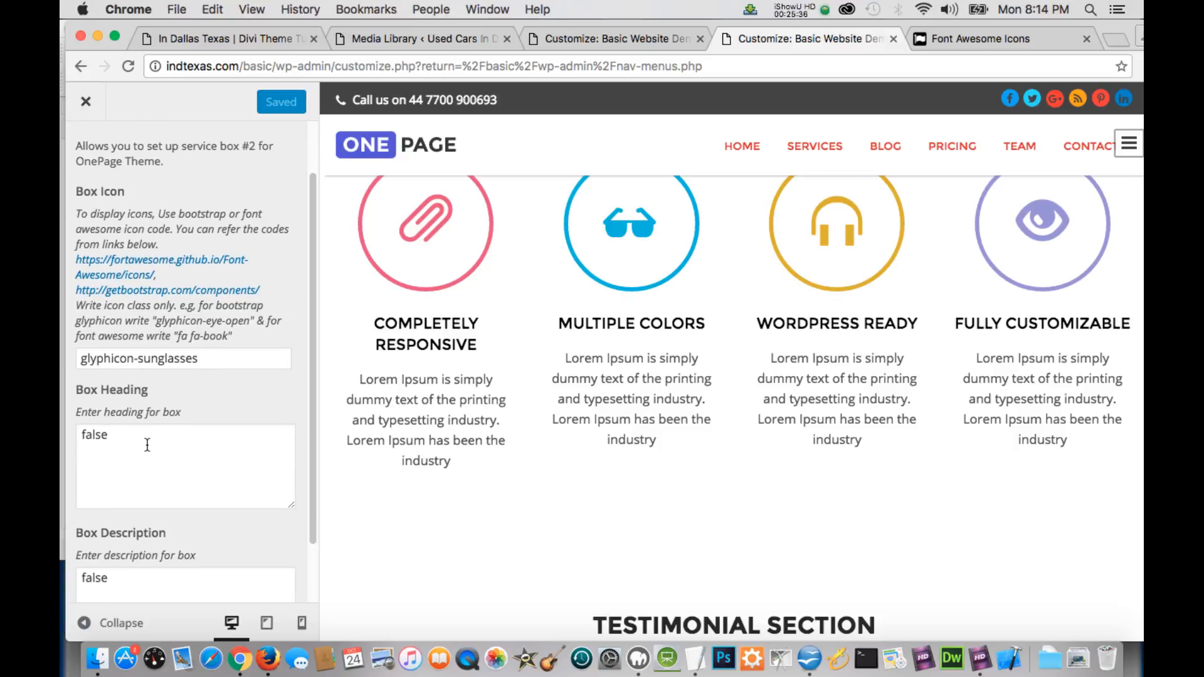
scroll(147, 449, "down", 1)
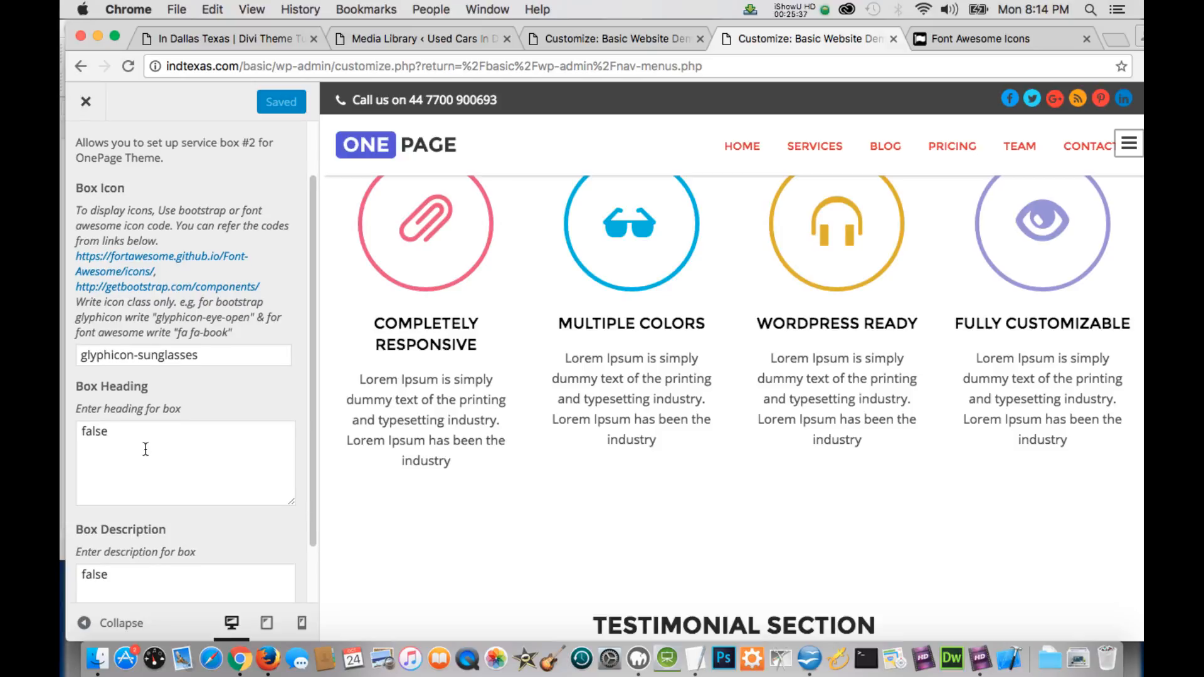
Compare the Box #2 icon, heading and description fields with the four column feature area in the preview.
scroll(145, 449, "down", 1)
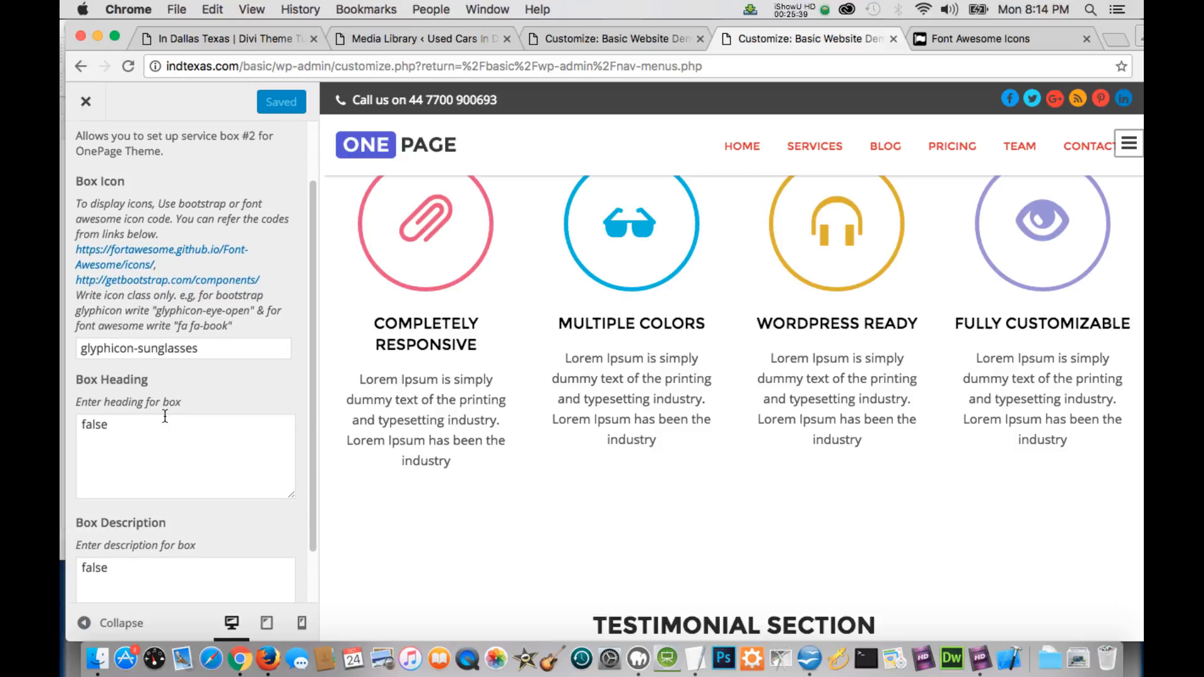
scroll(157, 437, "down", 1)
scroll(157, 436, "down", 2)
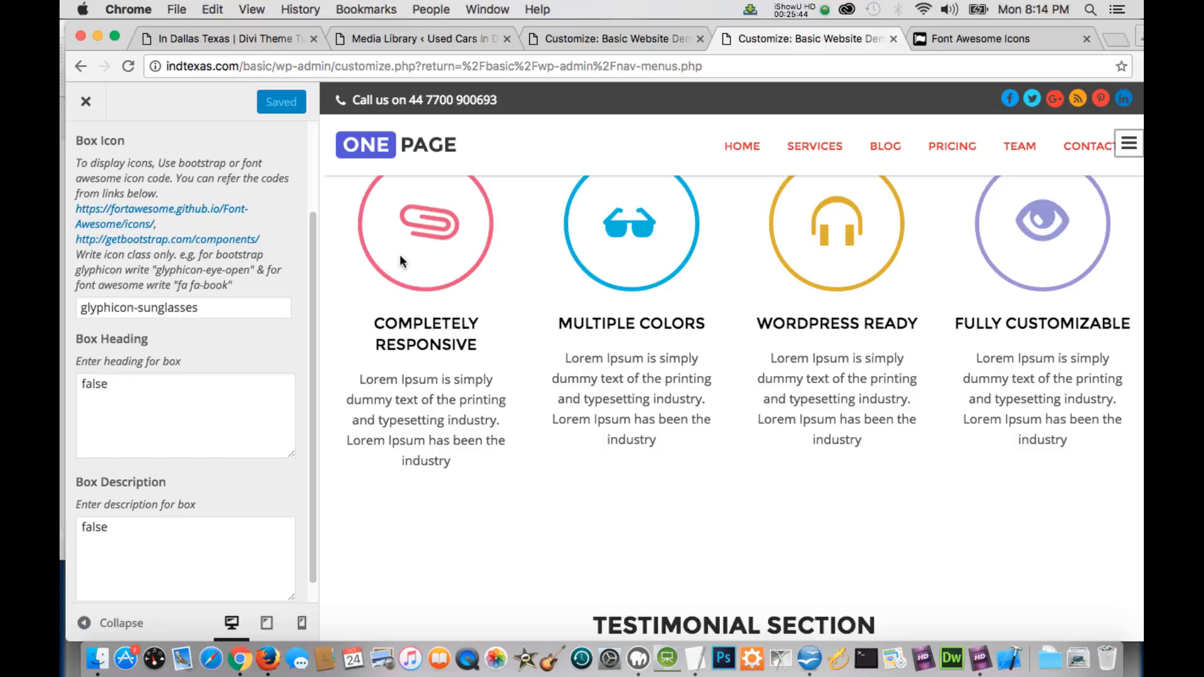
scroll(400, 260, "up", 6)
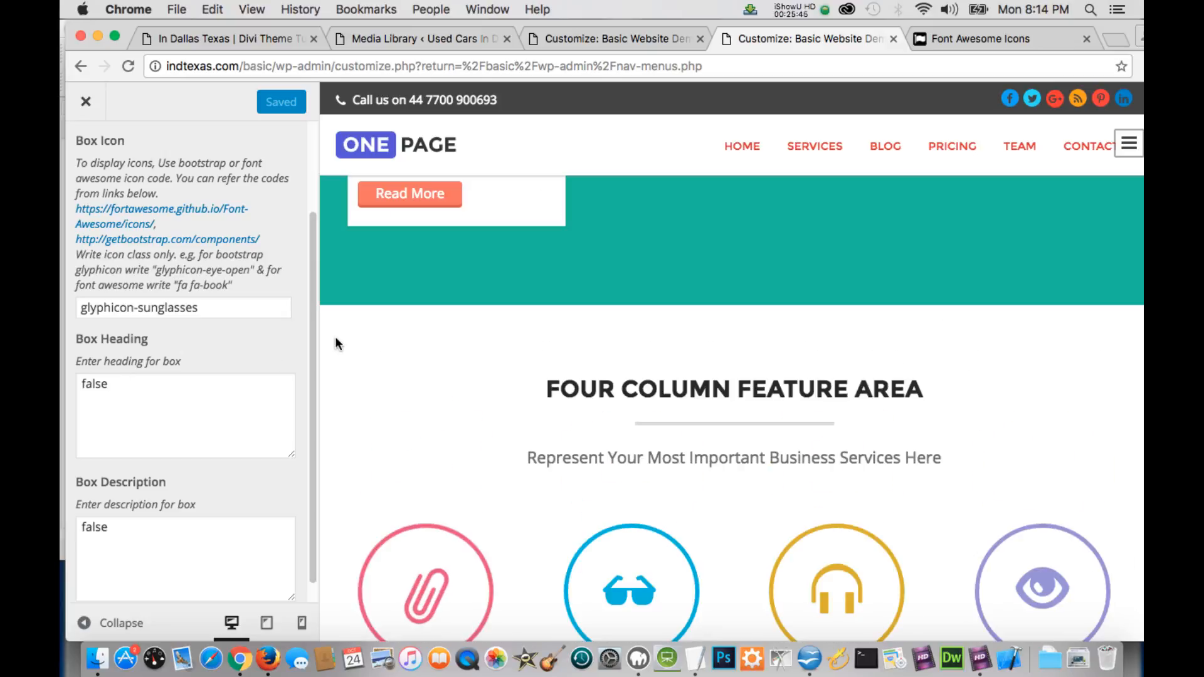
scroll(336, 340, "down", 2)
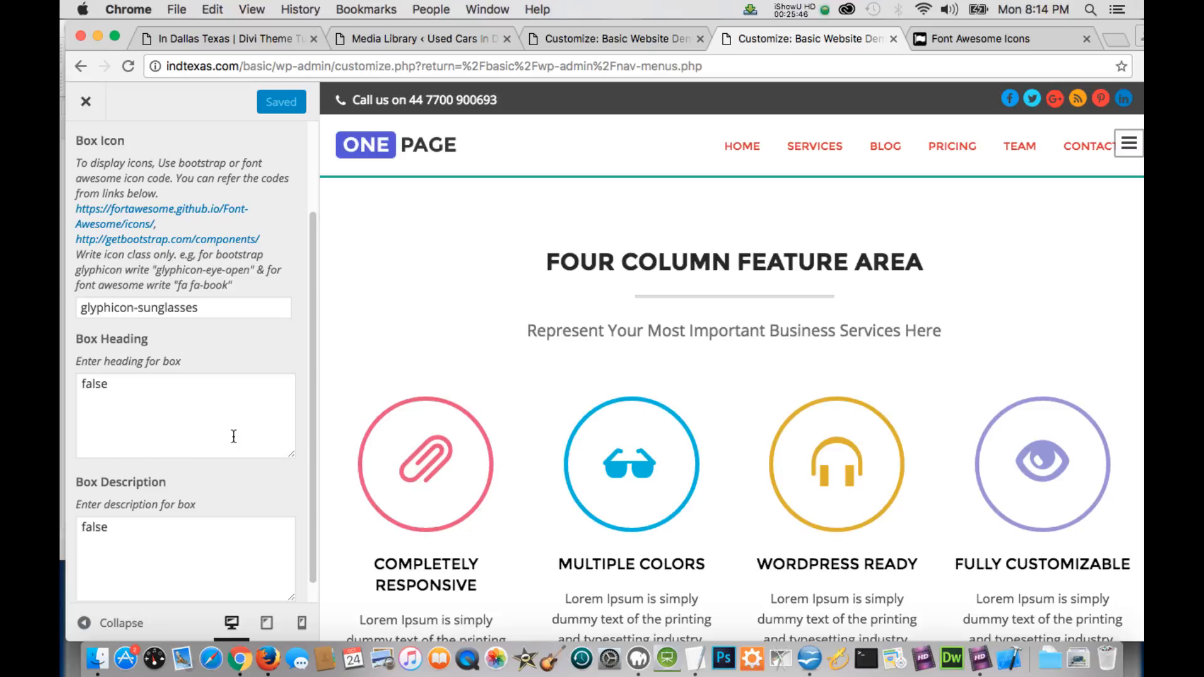
scroll(191, 402, "down", 1)
scroll(191, 402, "up", 1)
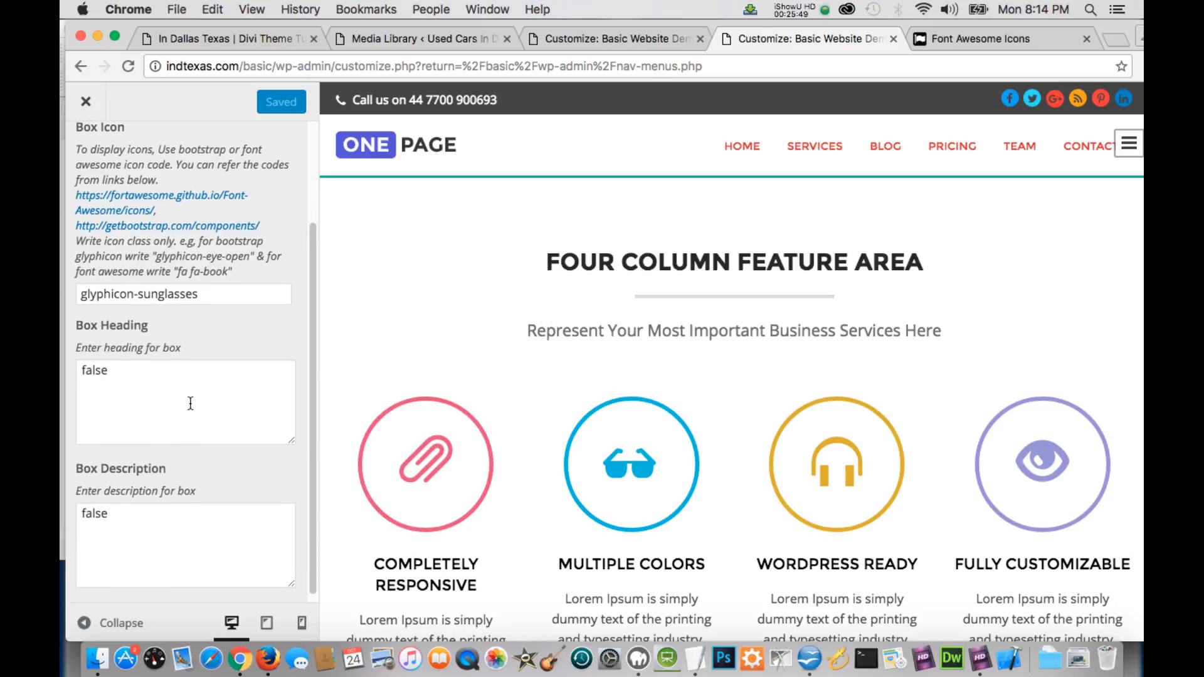
Replace the Box #2 heading with "Services We Provide".
scroll(190, 402, "down", 1)
left_click_drag(115, 367, 81, 362)
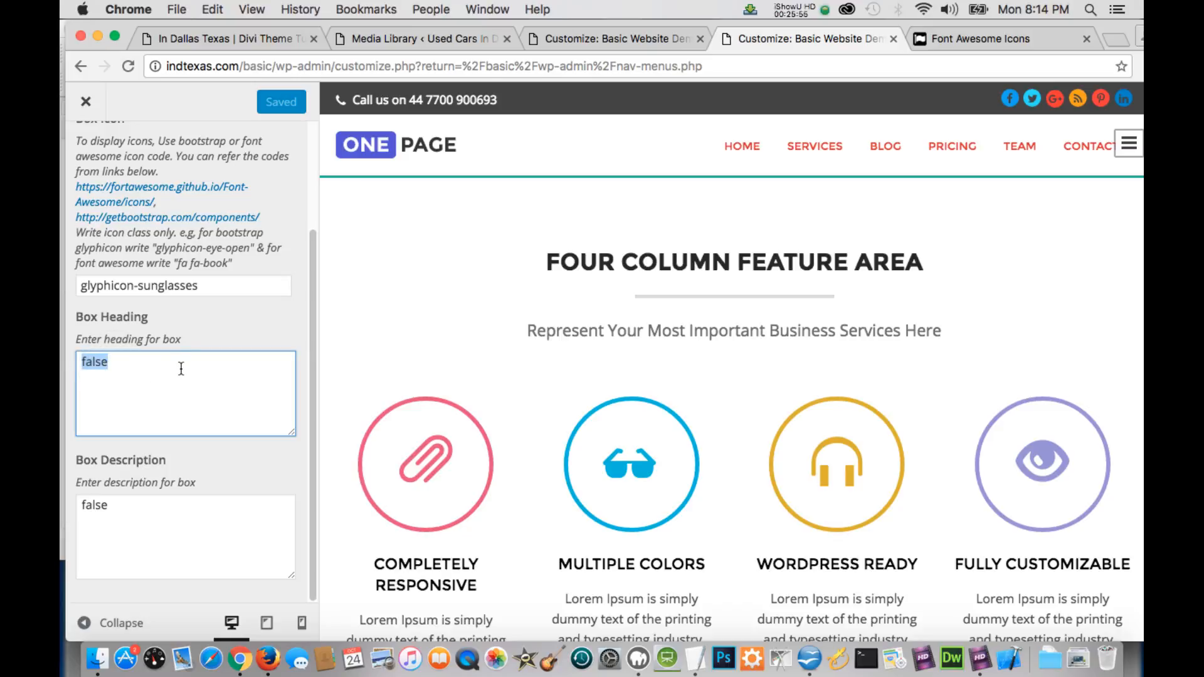
type("Servi")
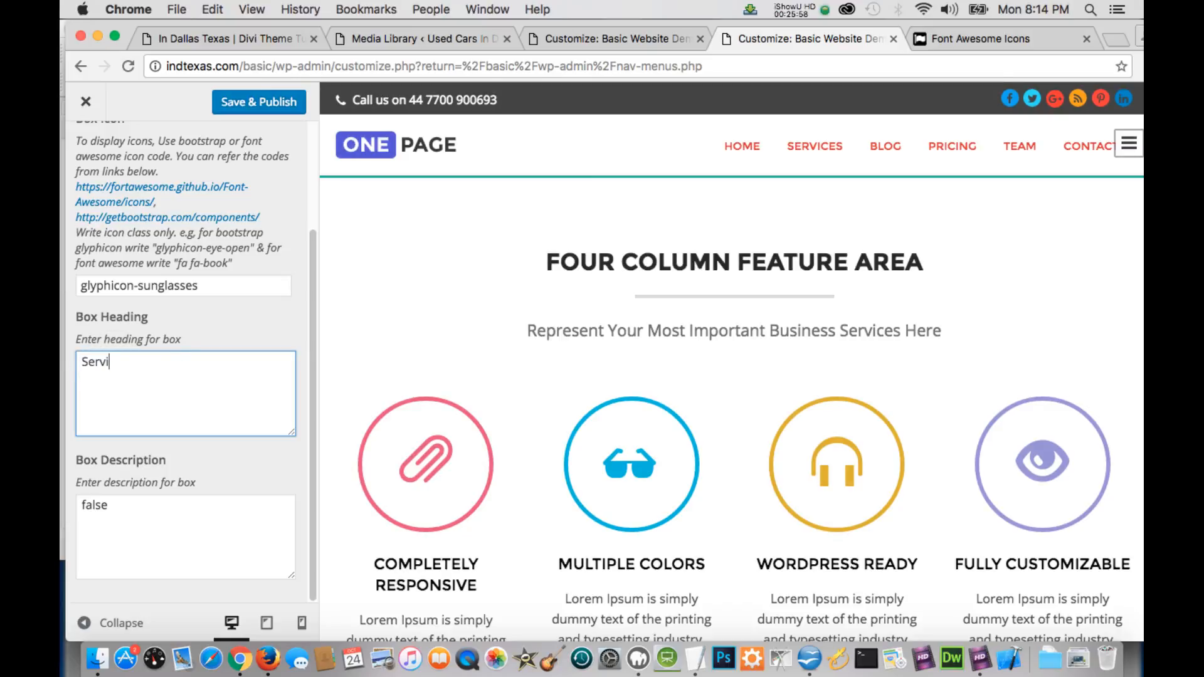
type("ces We f")
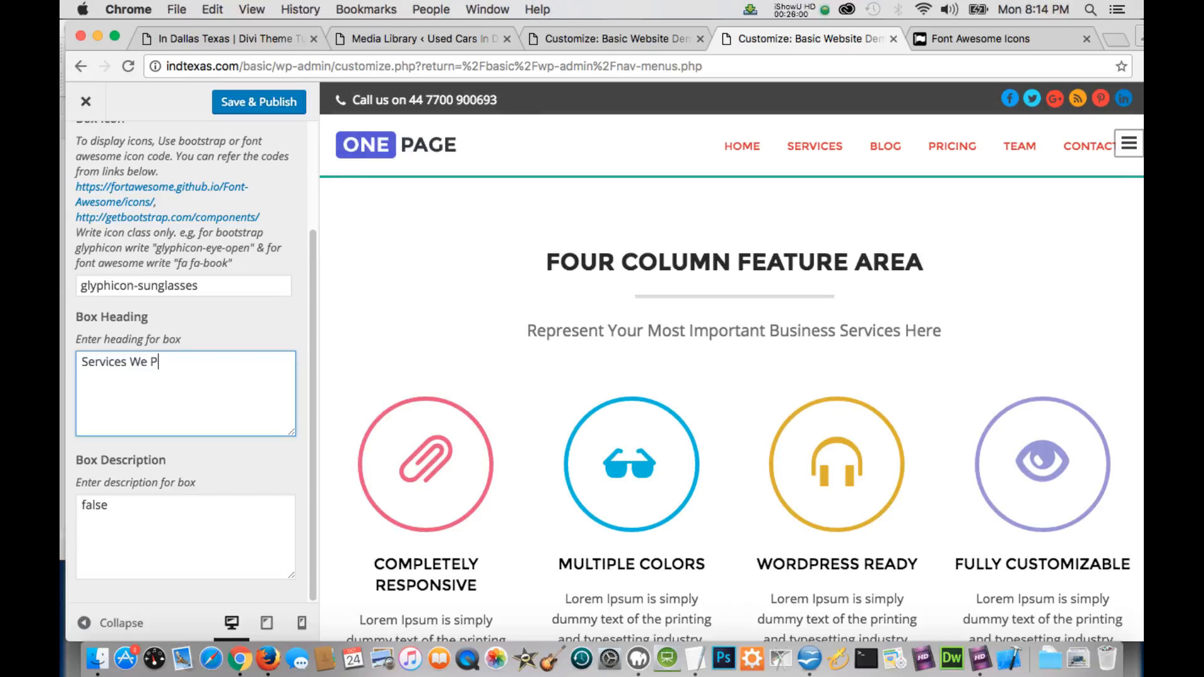
key("BackSpace")
key("BackSpace")
key("BackSpace")
type("e Provide")
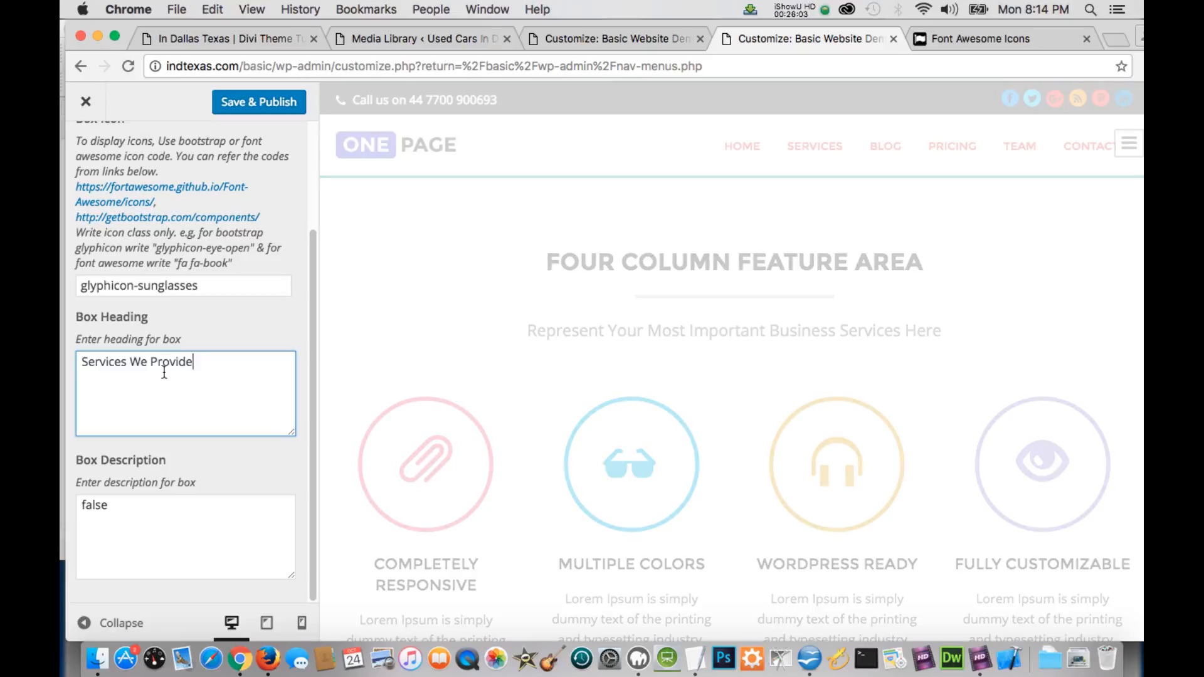
Replace the Box #2 description with "A description of services we provide" and check the second service box in the preview.
left_click(111, 528)
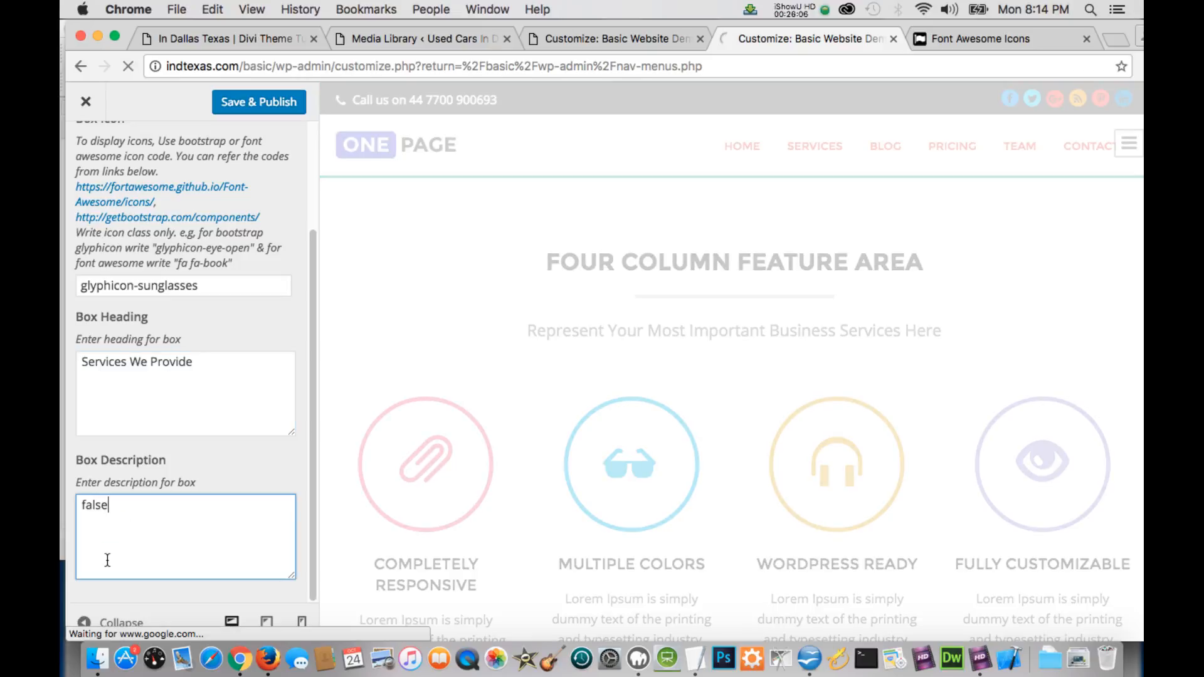
left_click(150, 514)
double_click(115, 511)
double_click(115, 512)
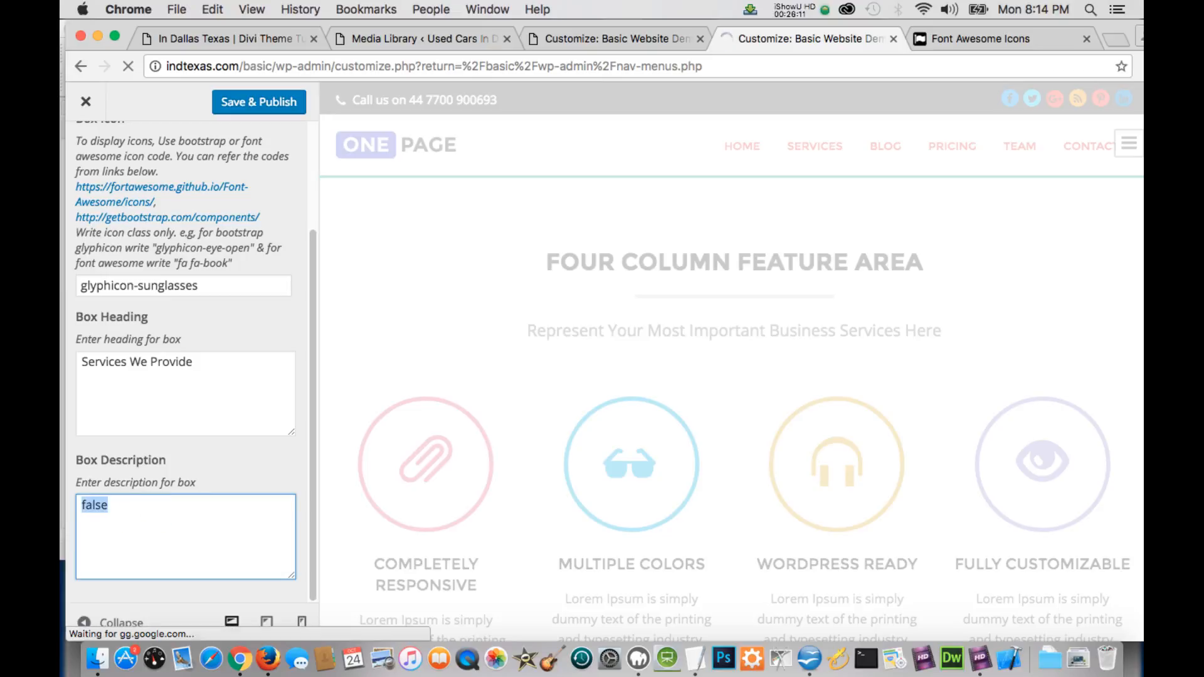
type("A descri")
type("p")
type("tion ")
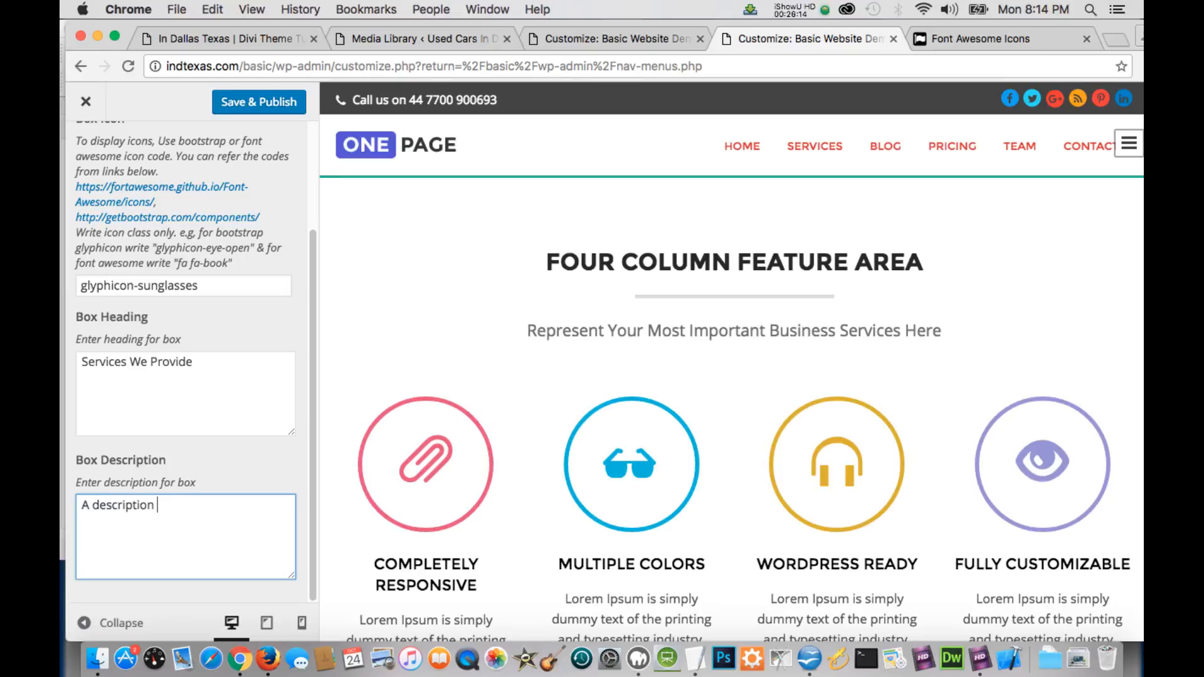
type("of services we provide")
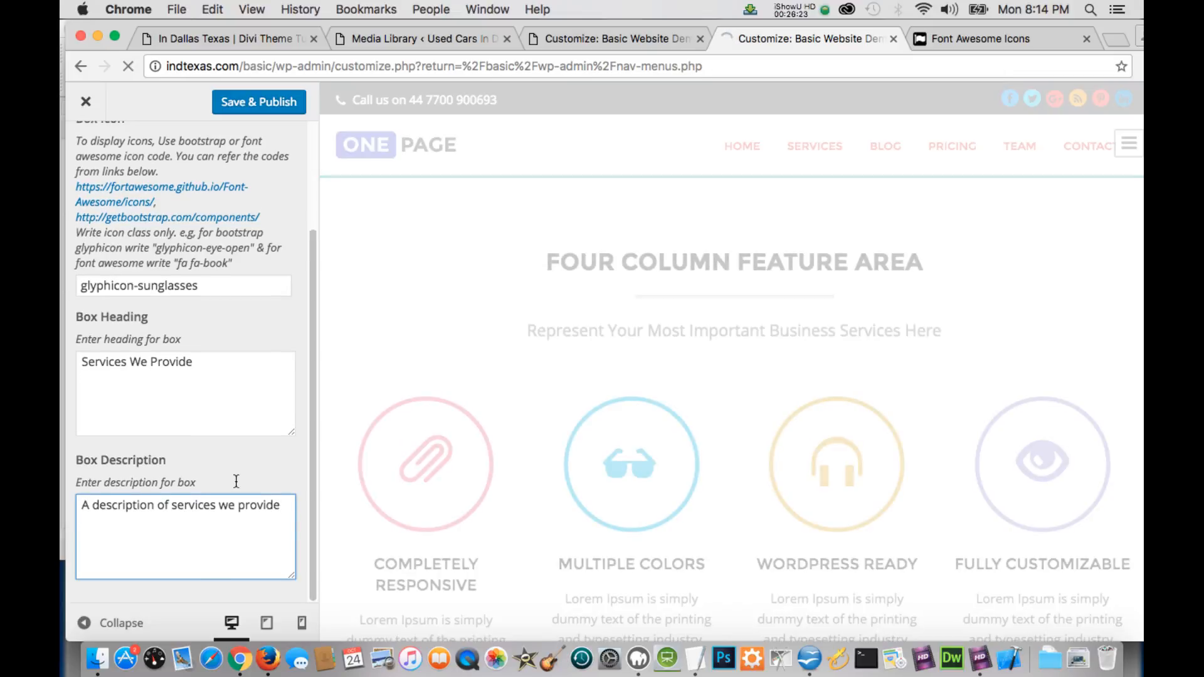
scroll(236, 481, "up", 1)
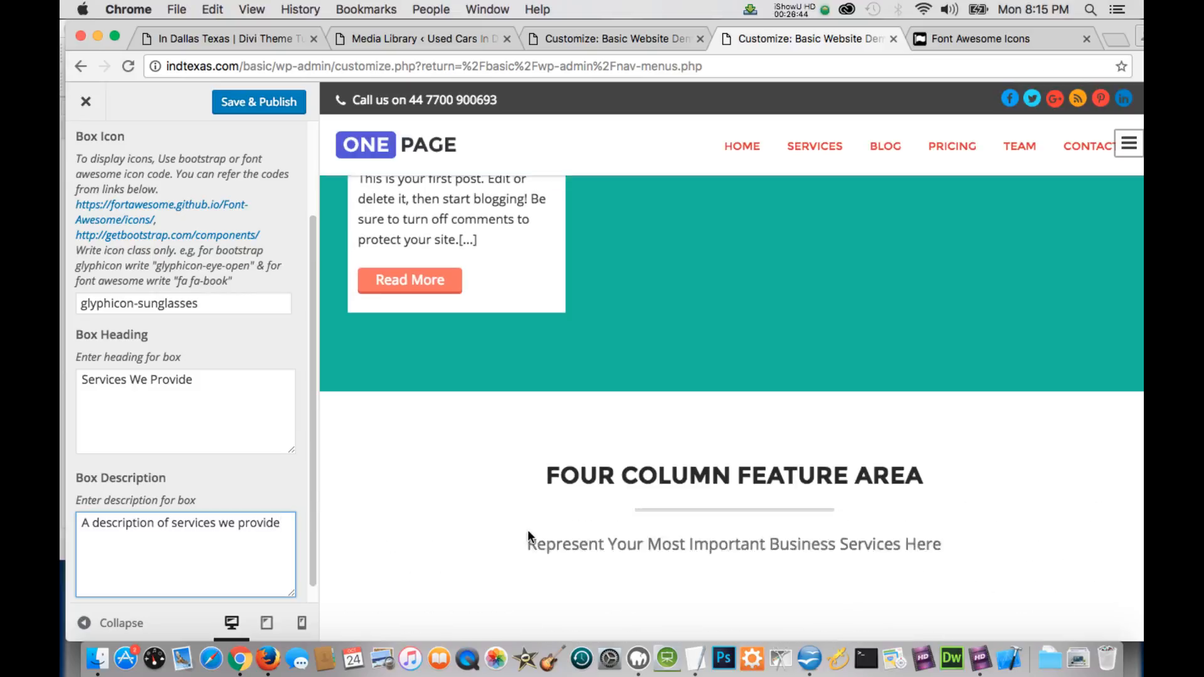
scroll(528, 531, "down", 5)
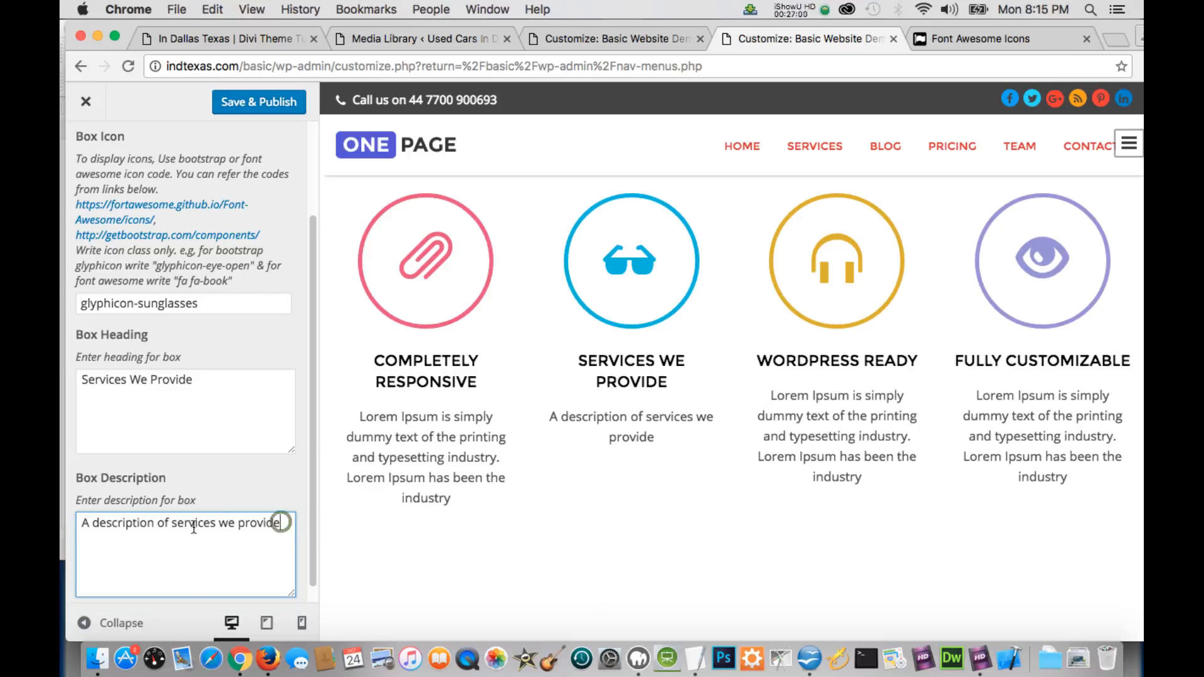
Clear both the description and the heading of Box #2 and publish the change.
left_click(281, 522)
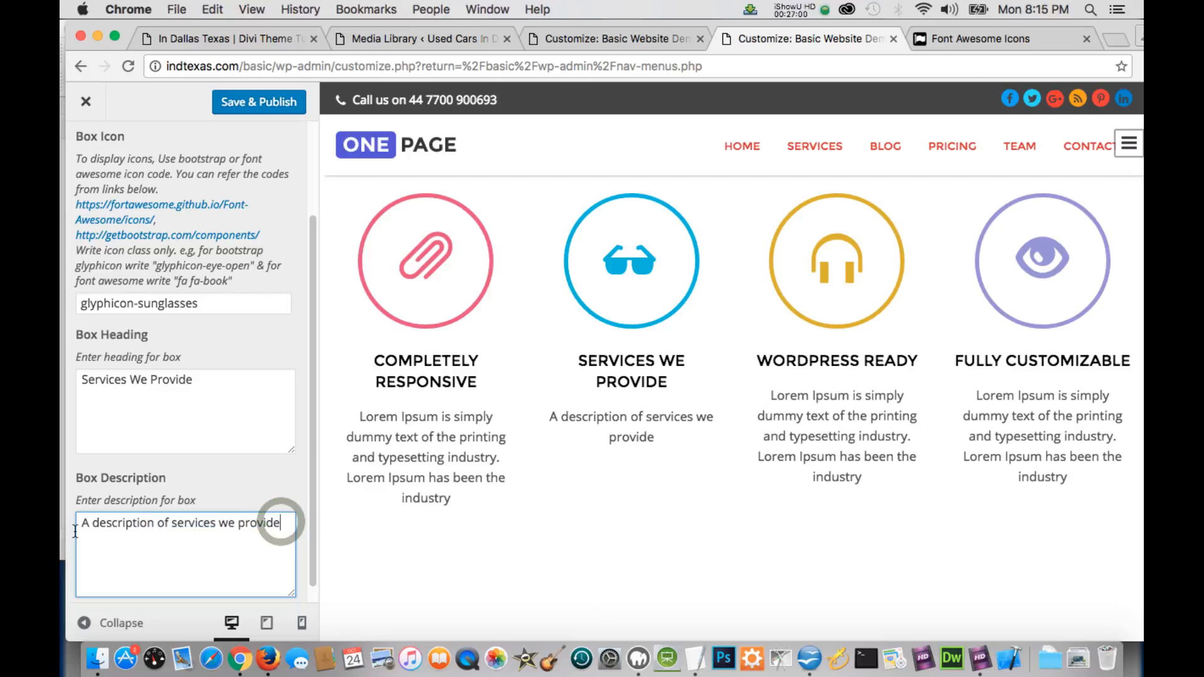
left_click_drag(281, 522, 75, 531)
key("BackSpace")
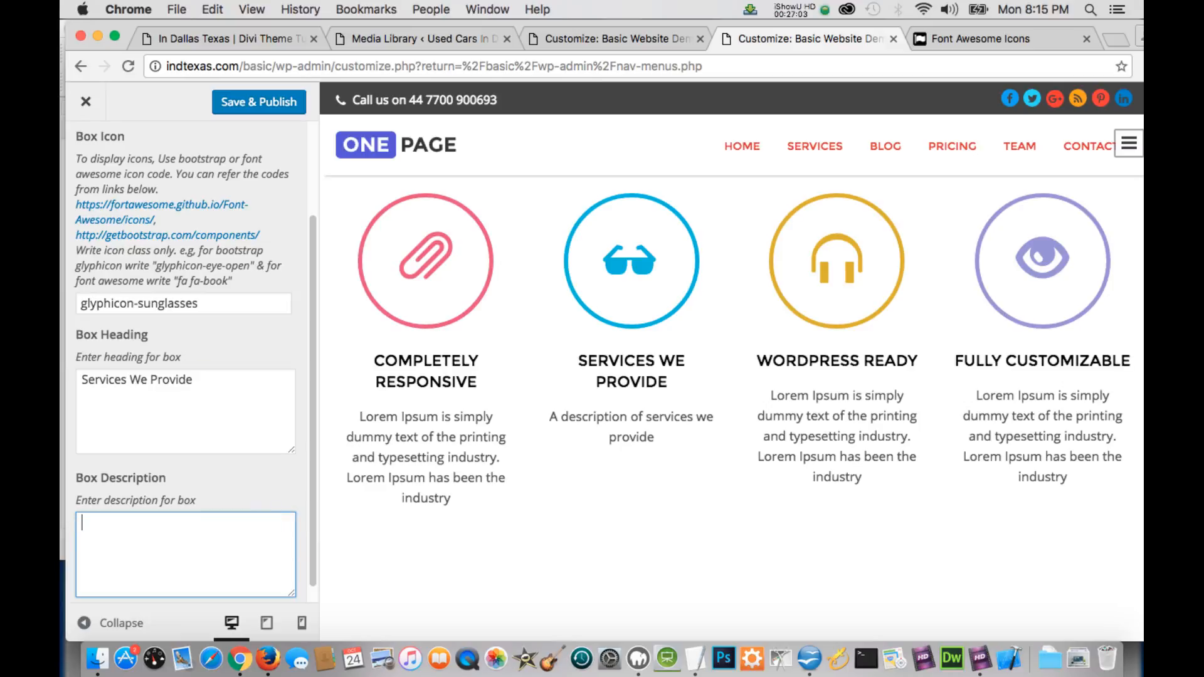
left_click_drag(196, 380, 82, 382)
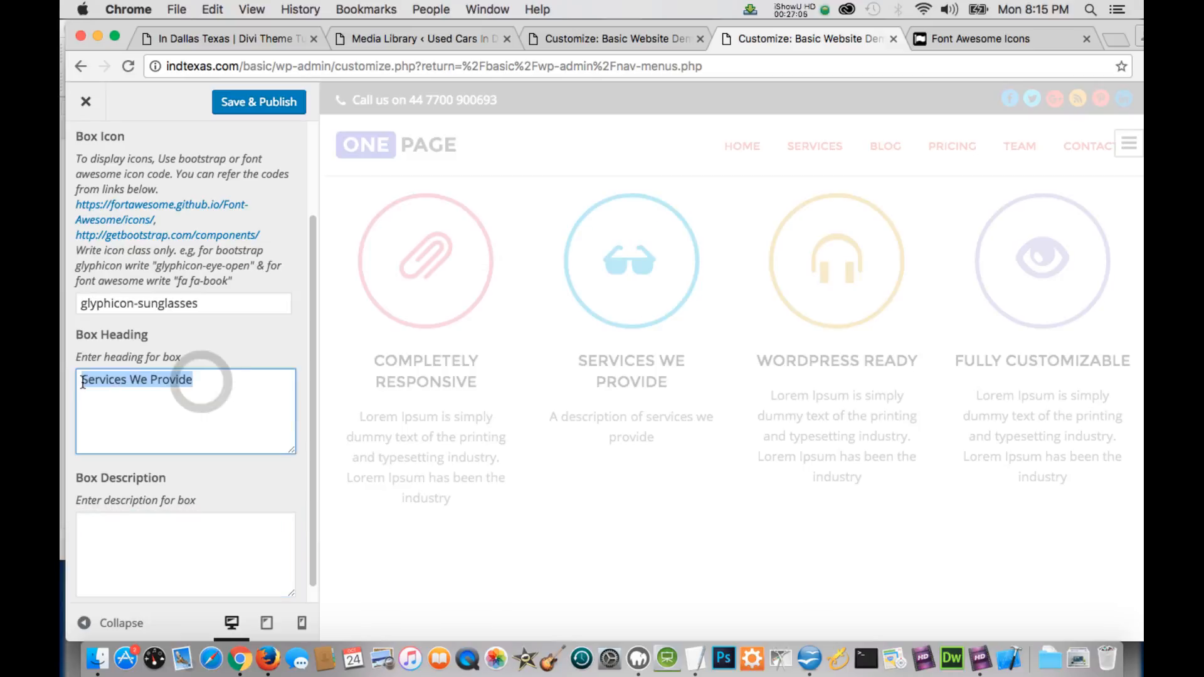
key("BackSpace")
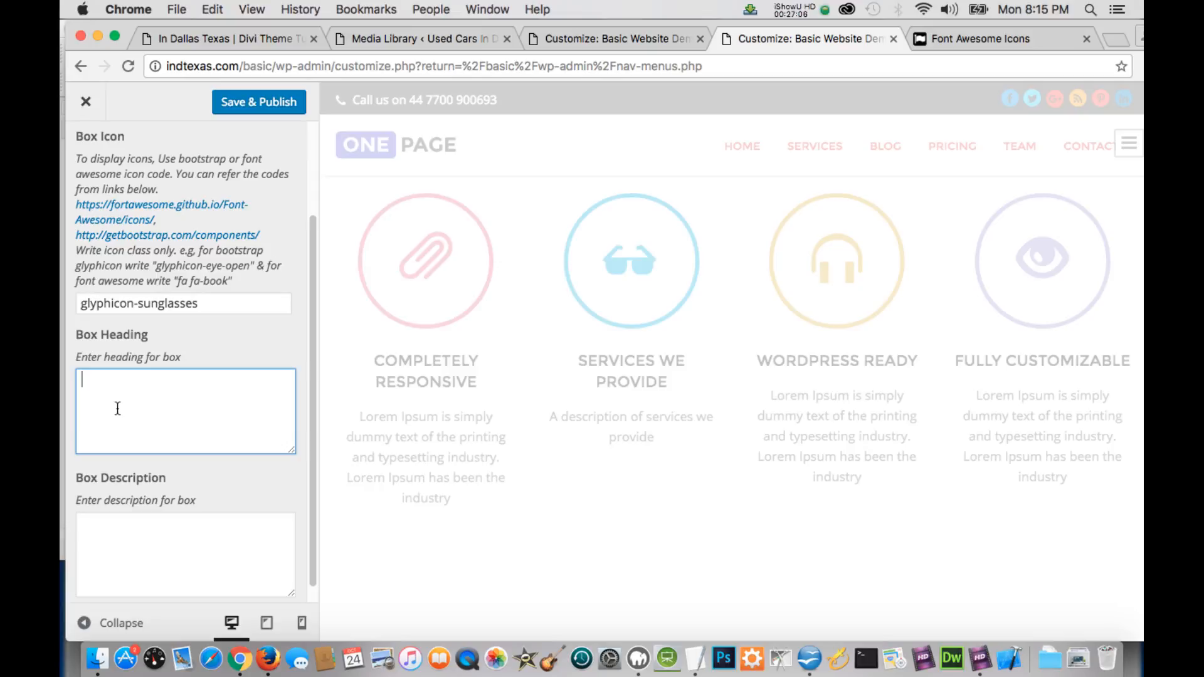
scroll(210, 359, "up", 3)
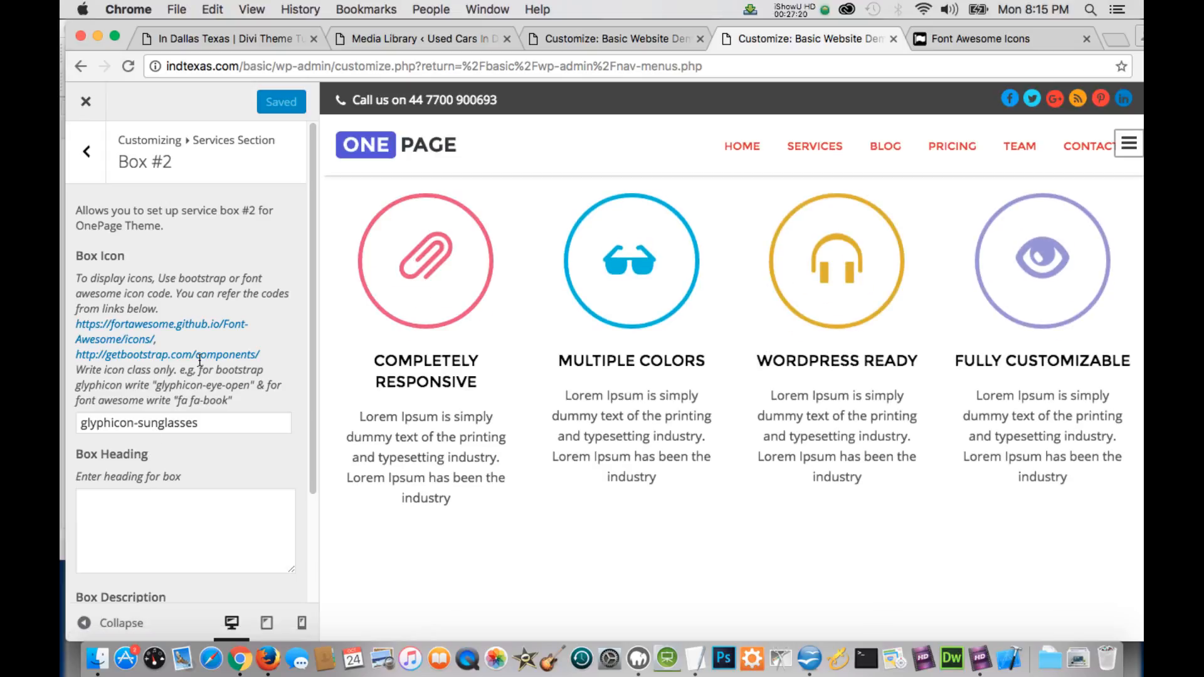
Open the Heading Settings of the Services Section and replace the main heading with "Services We Provide".
left_click(87, 151)
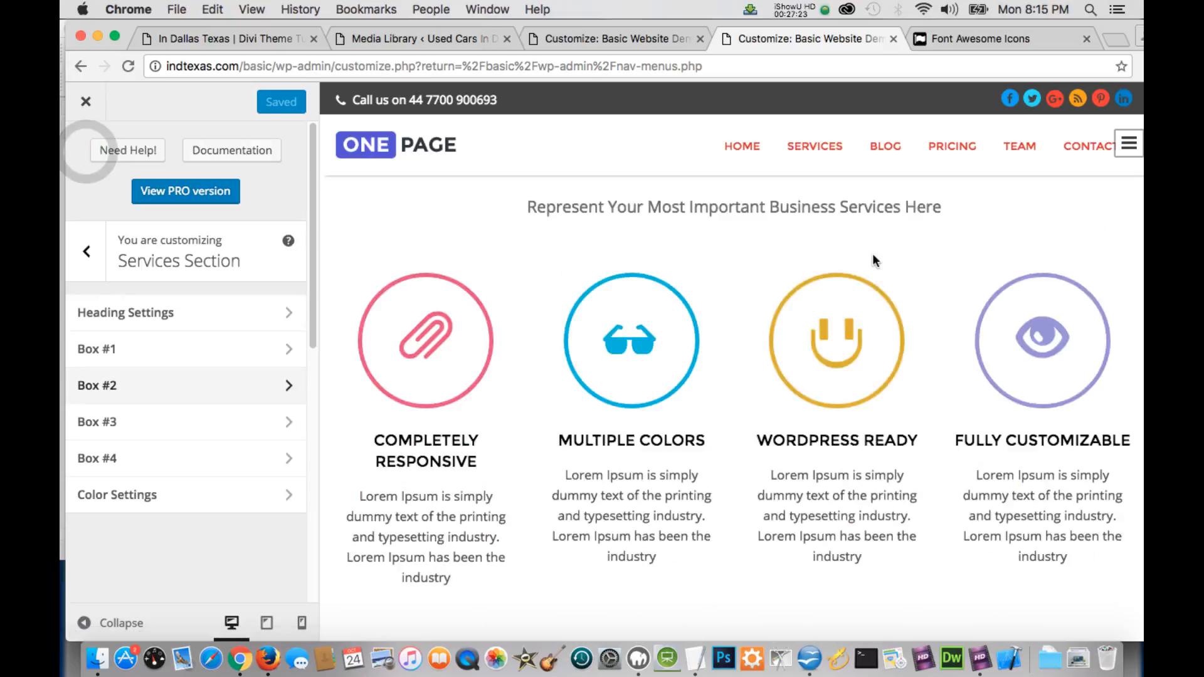
scroll(662, 463, "up", 4)
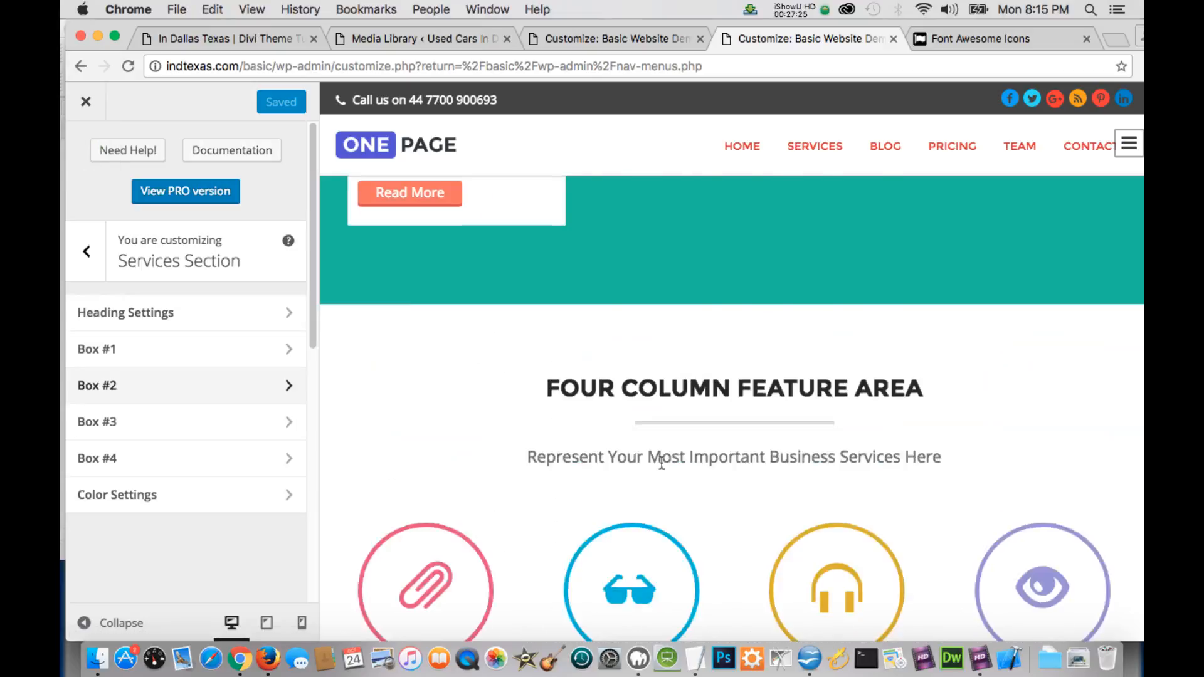
scroll(661, 463, "down", 4)
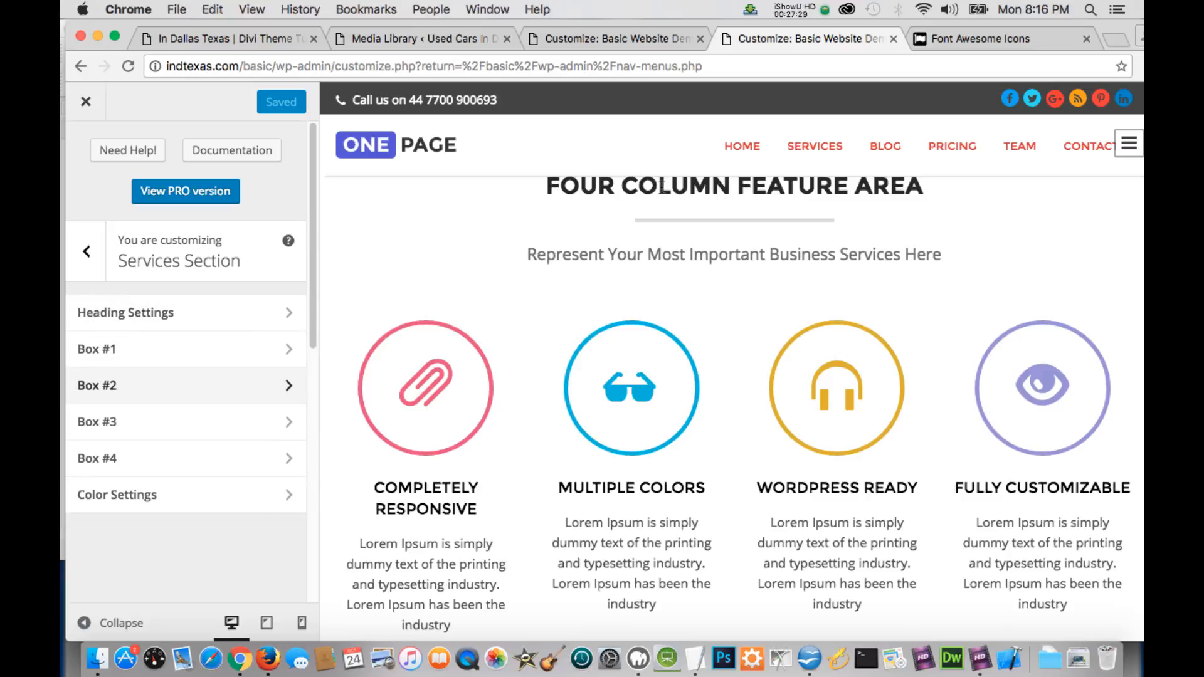
left_click(286, 316)
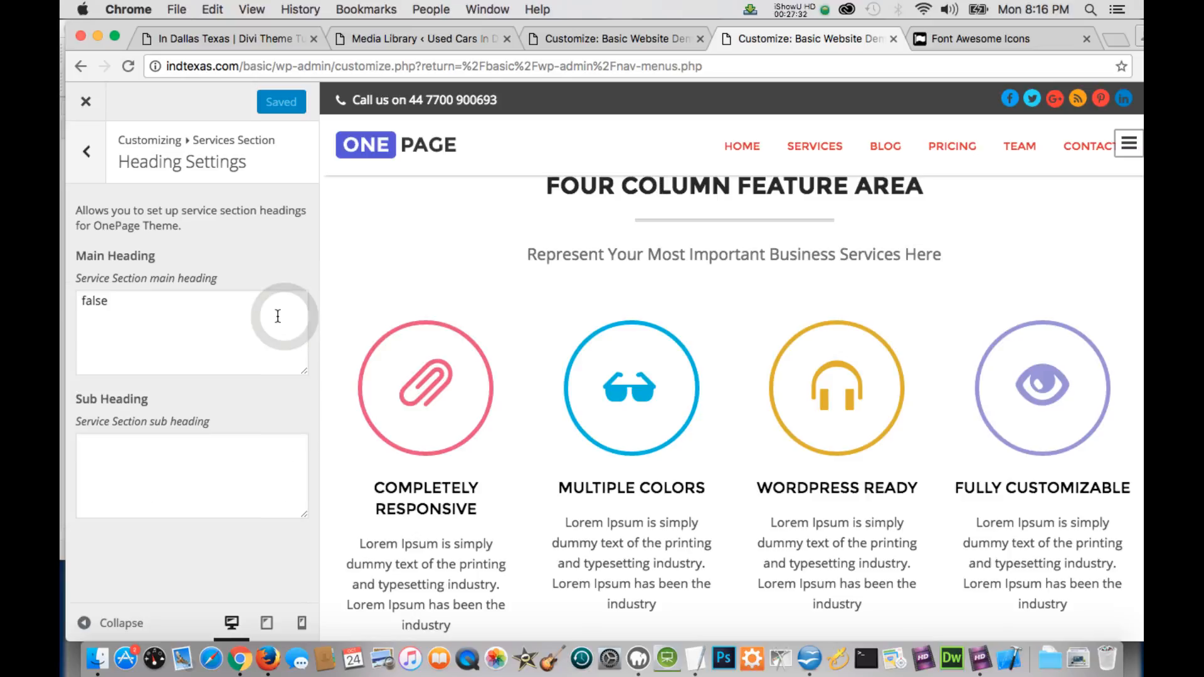
triple_click(126, 301)
type("Ser")
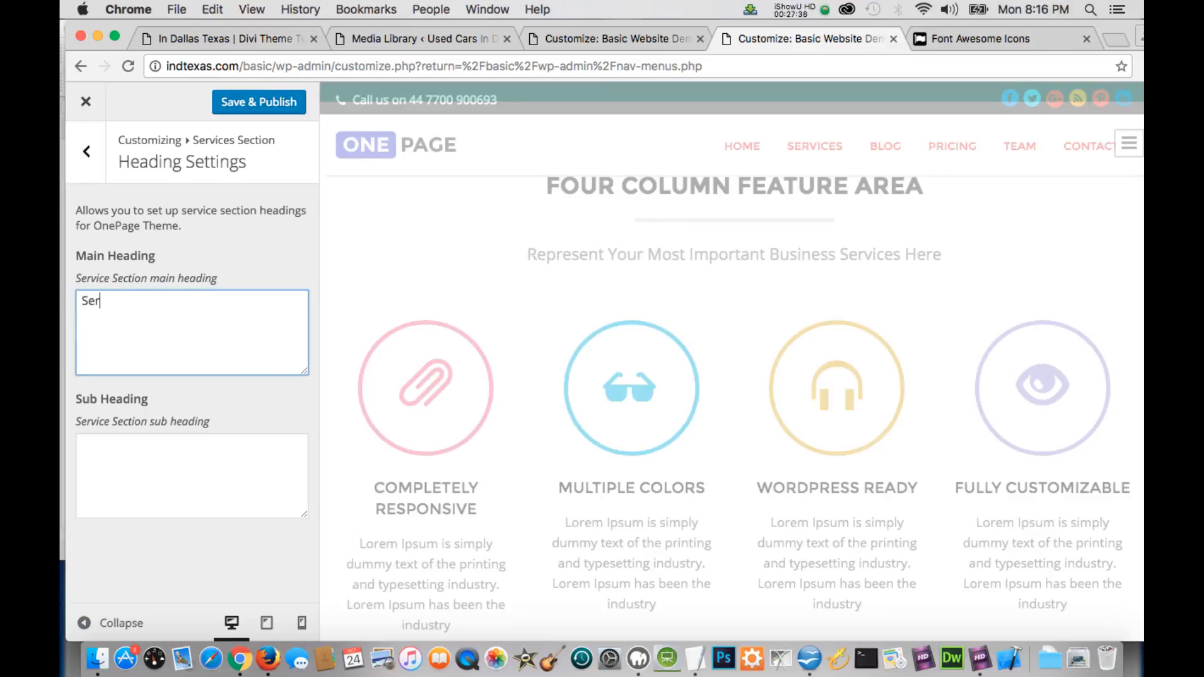
type("vice")
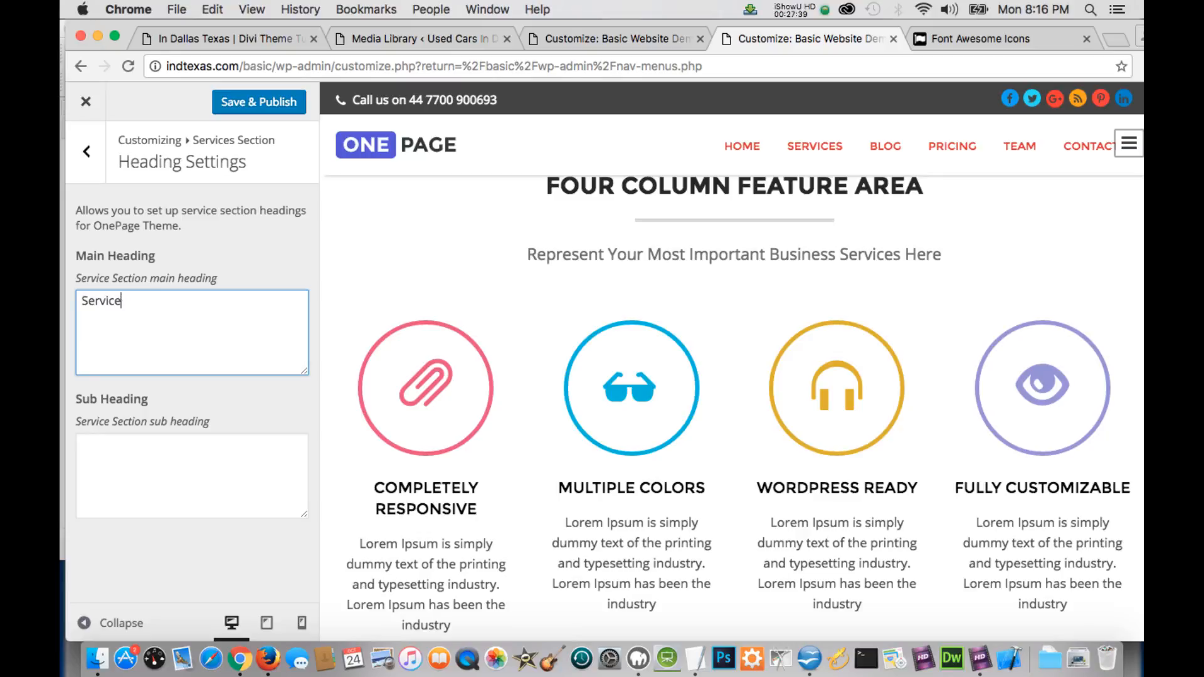
type("s We Provide")
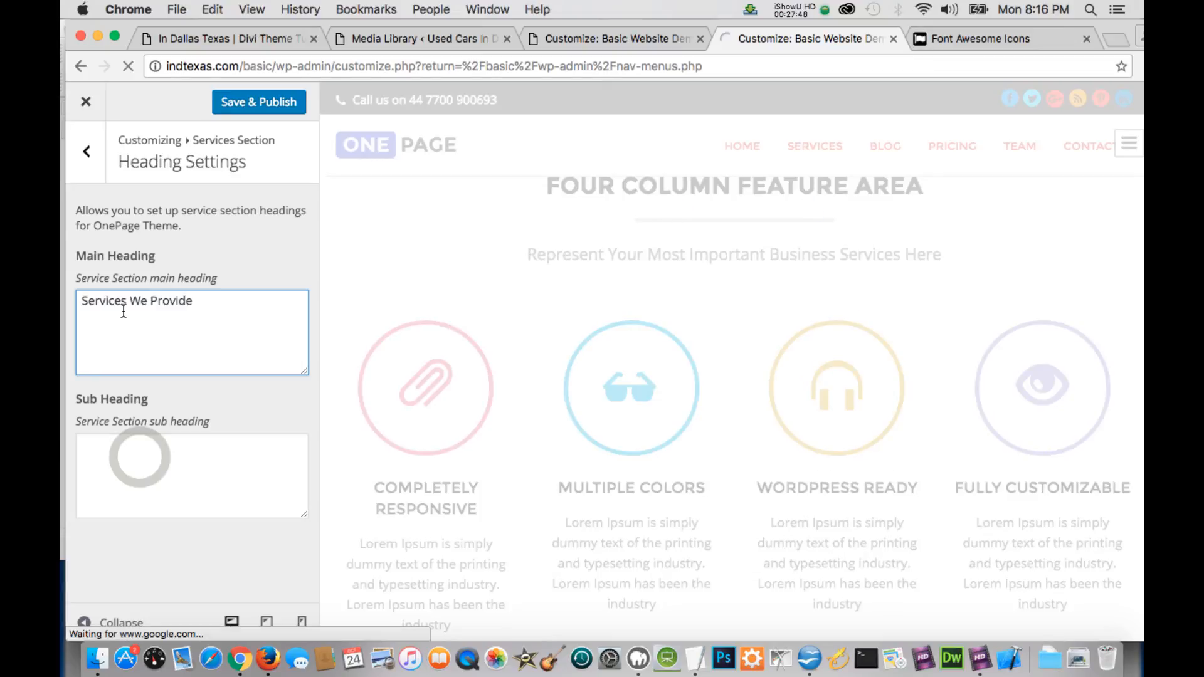
Set the service section's sub heading to "A Short Description" and publish the heading changes.
left_click(139, 457)
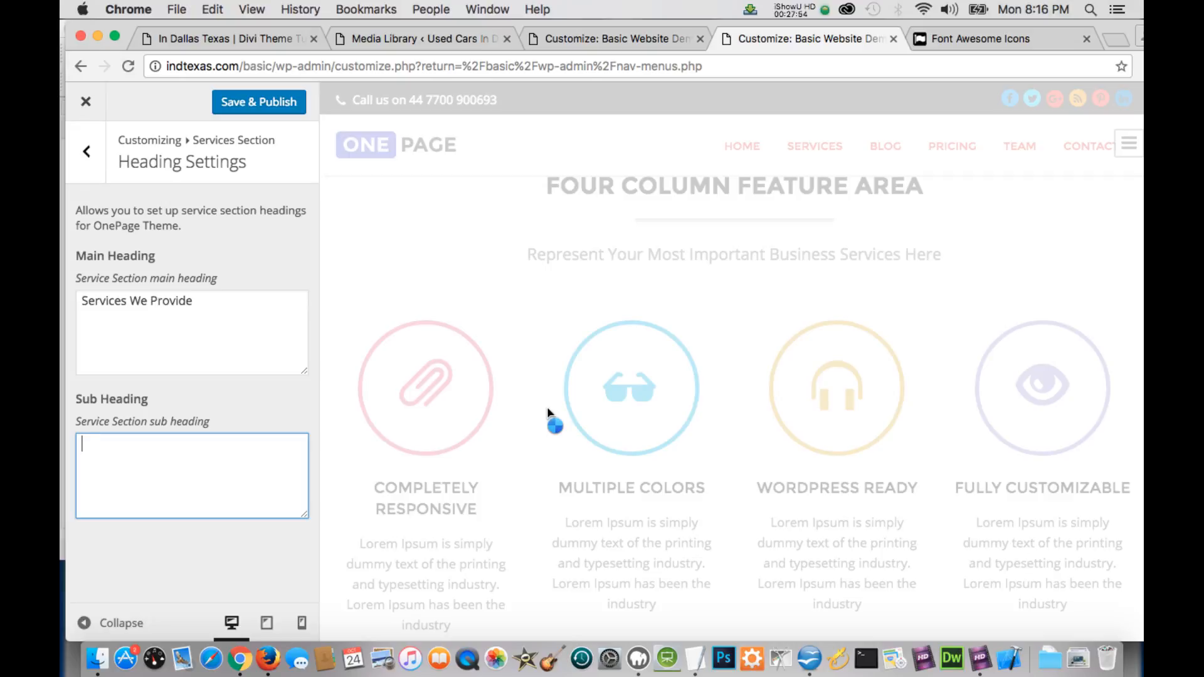
type("A")
type(" Short De")
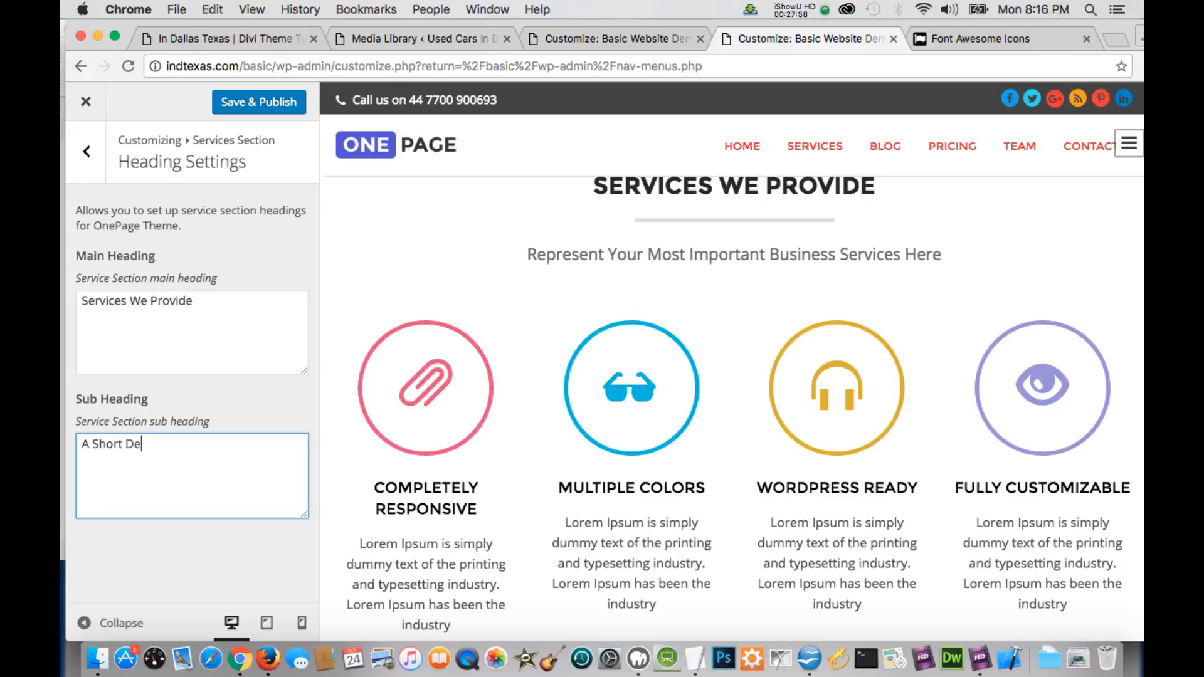
type("scription")
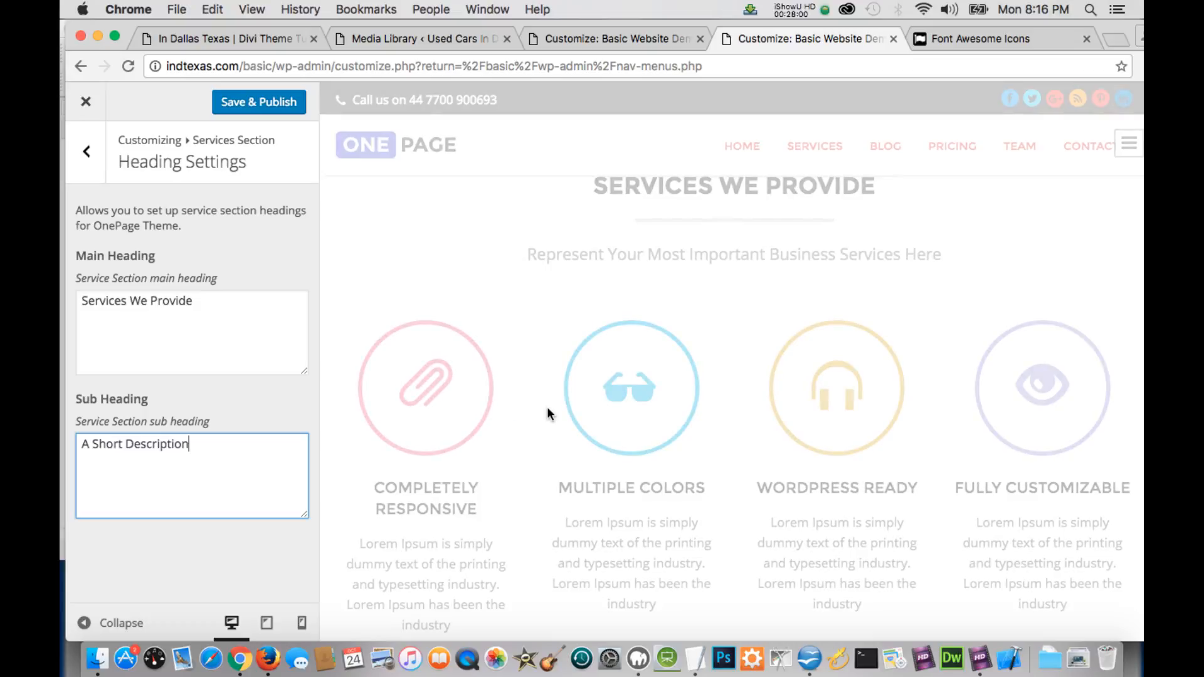
left_click(238, 345)
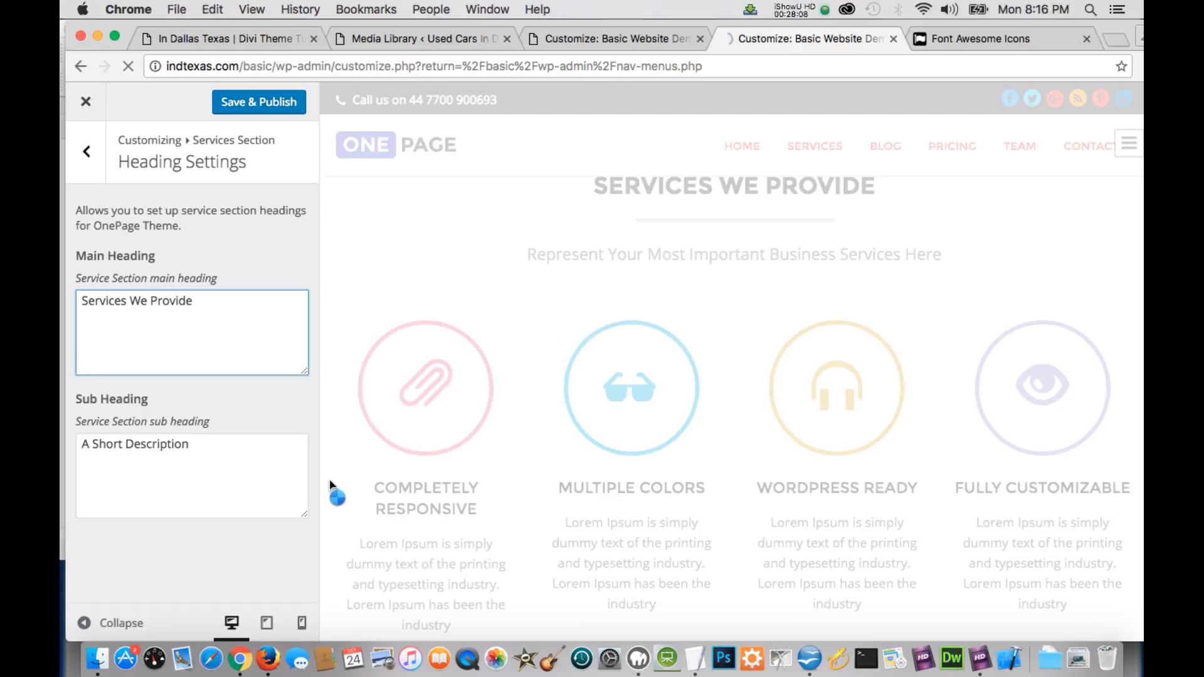
scroll(568, 396, "down", 3)
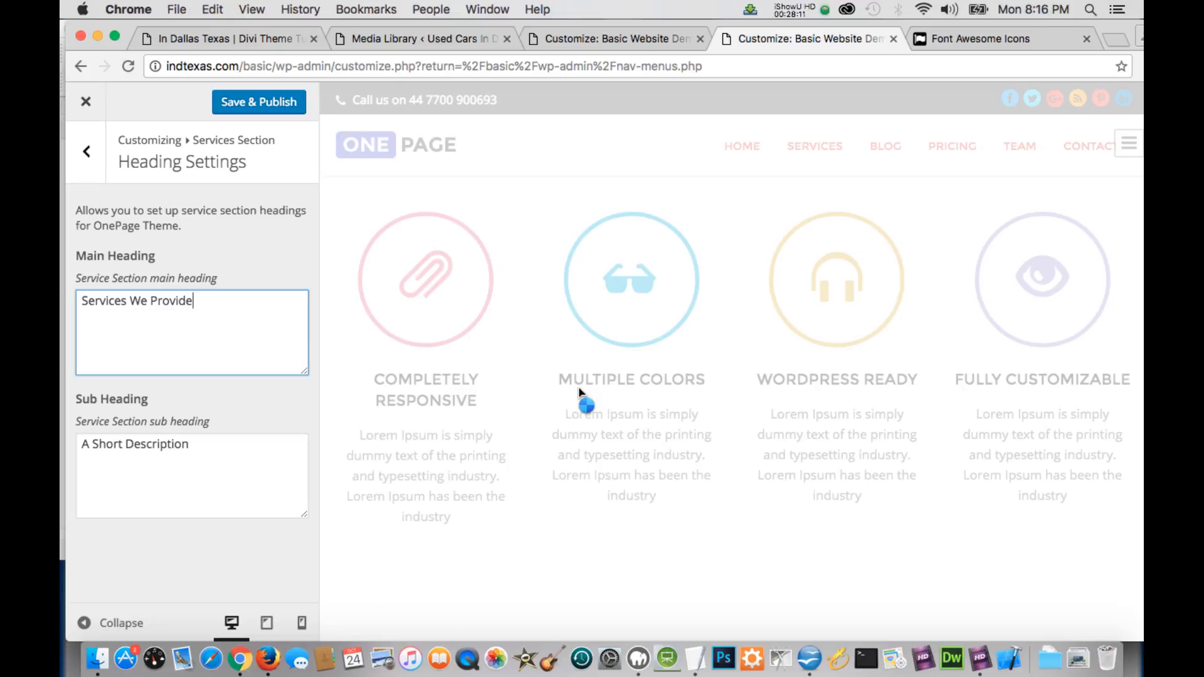
scroll(578, 387, "down", 5)
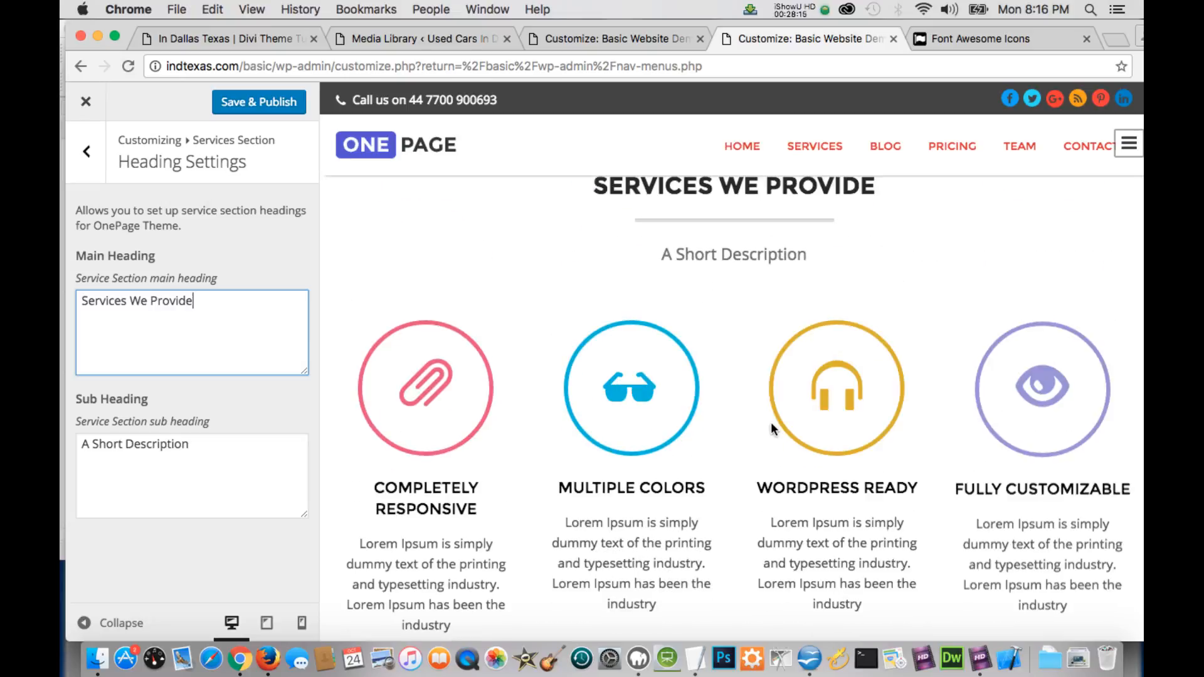
left_click(259, 101)
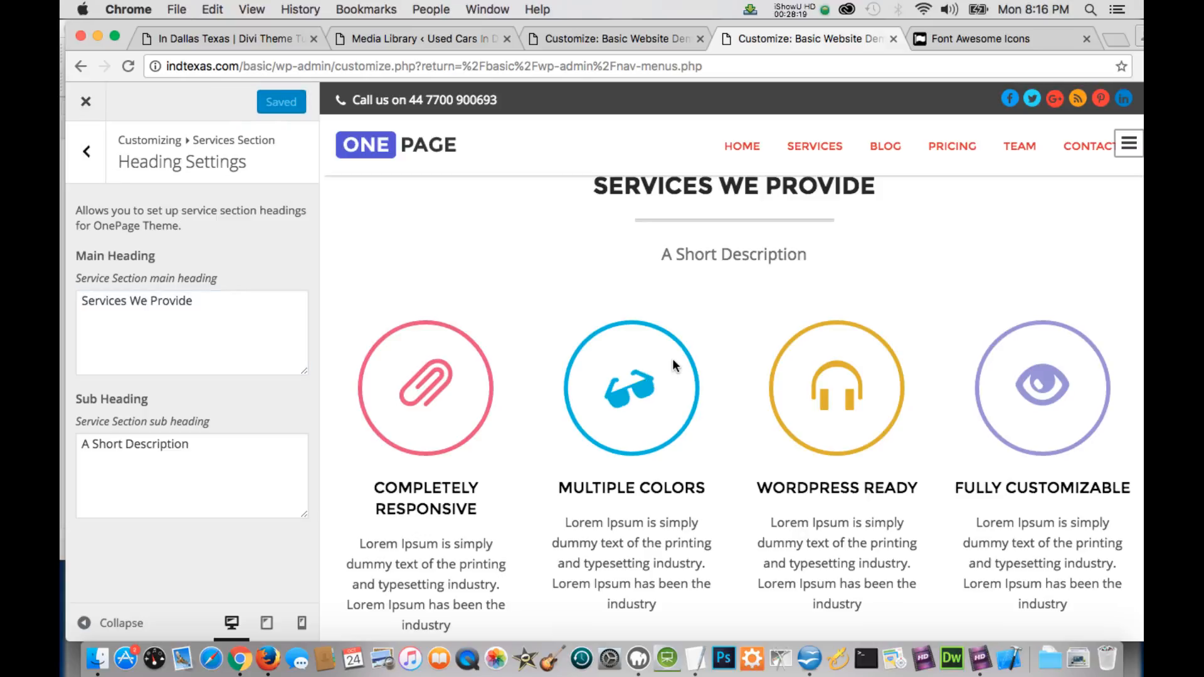
Look through the homepage preview from the services section down to the testimonial and pricing sections.
scroll(672, 359, "down", 4)
scroll(673, 358, "up", 4)
scroll(672, 359, "down", 3)
scroll(626, 287, "down", 6)
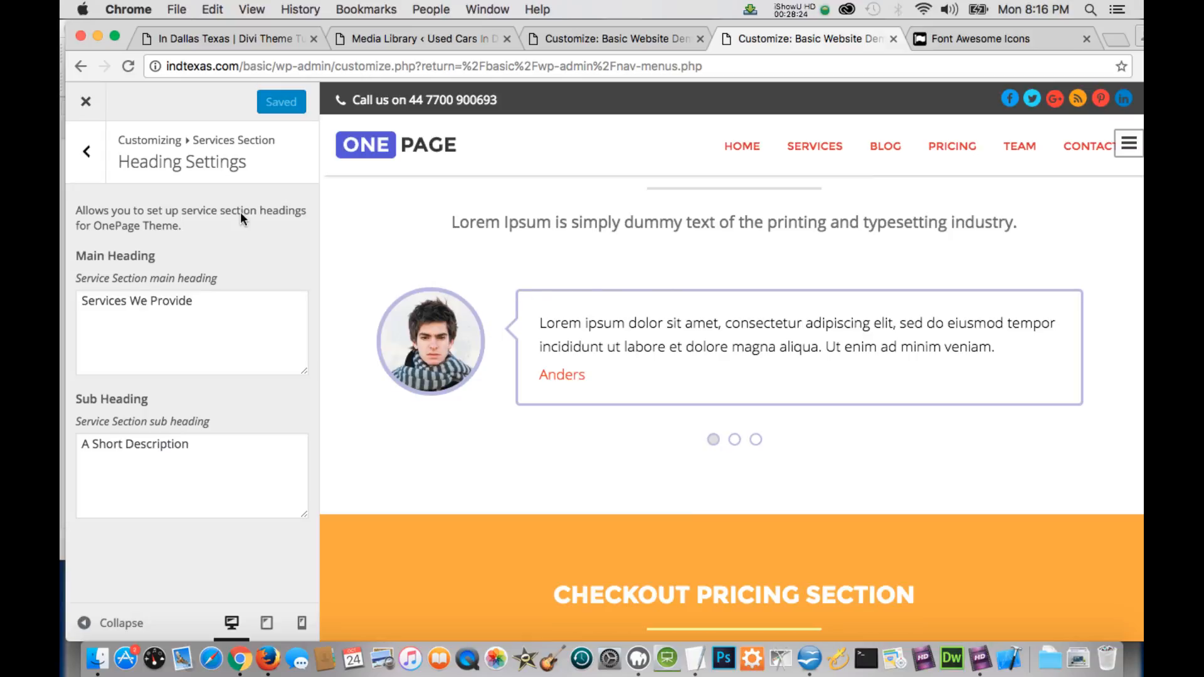
Leave the Services Section settings and open the Testimonials Section of the theme customizer.
left_click(88, 162)
left_click(179, 344)
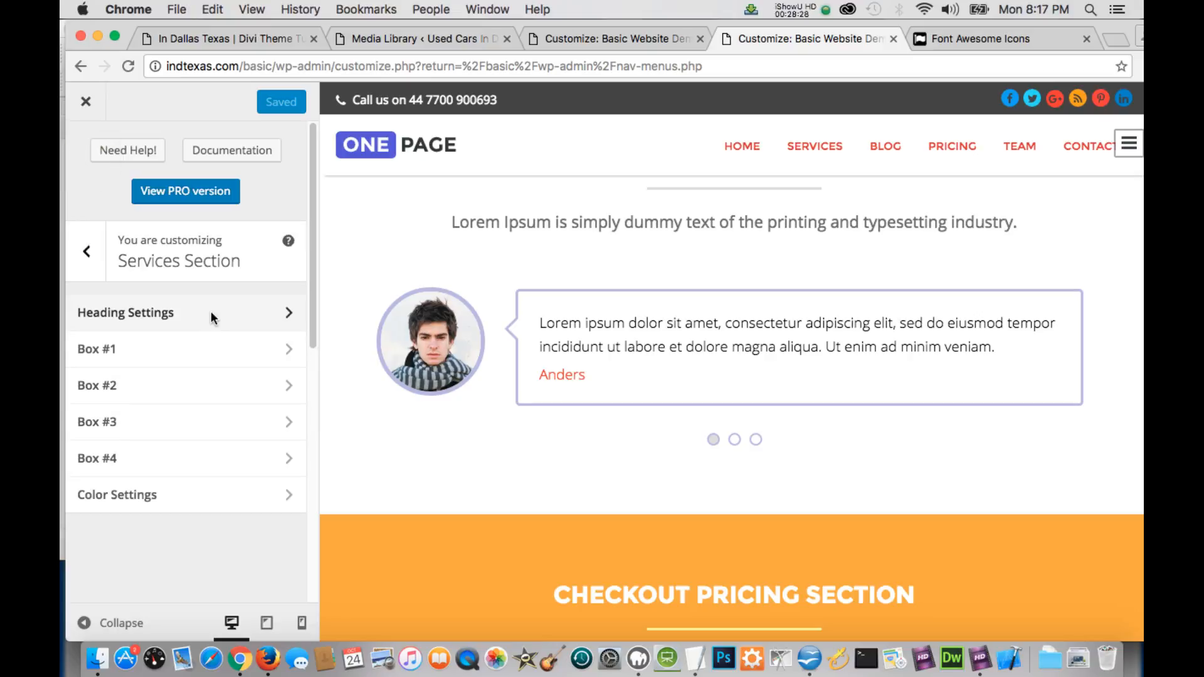
left_click(87, 251)
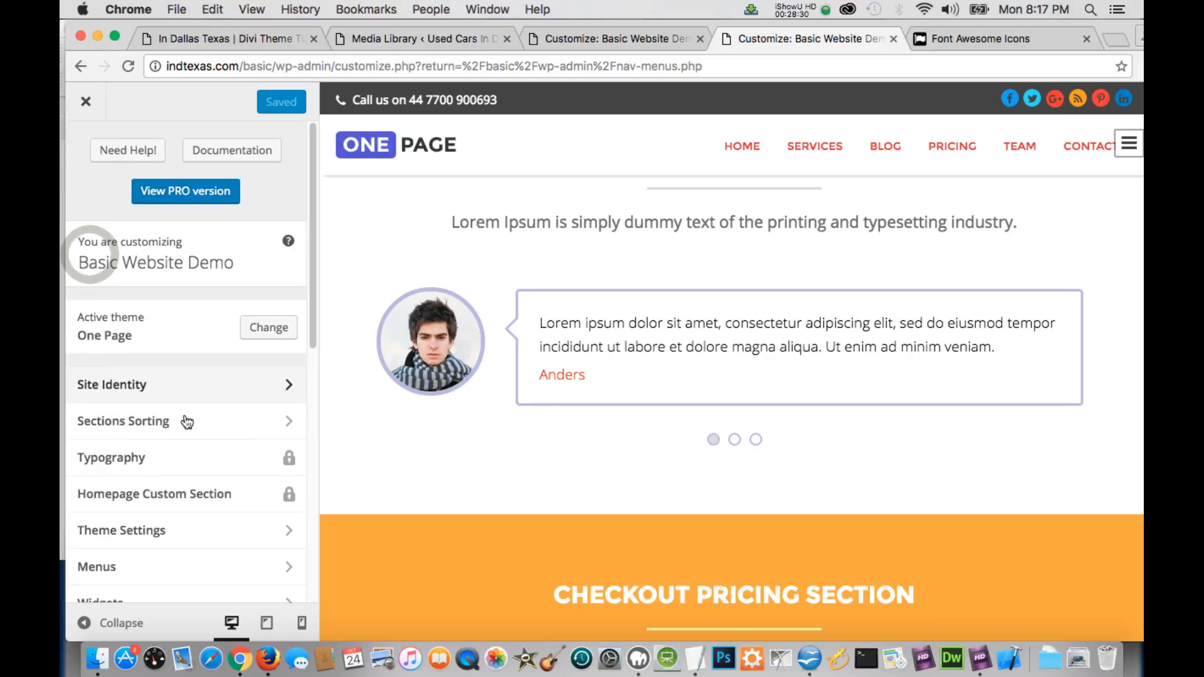
scroll(194, 541, "down", 5)
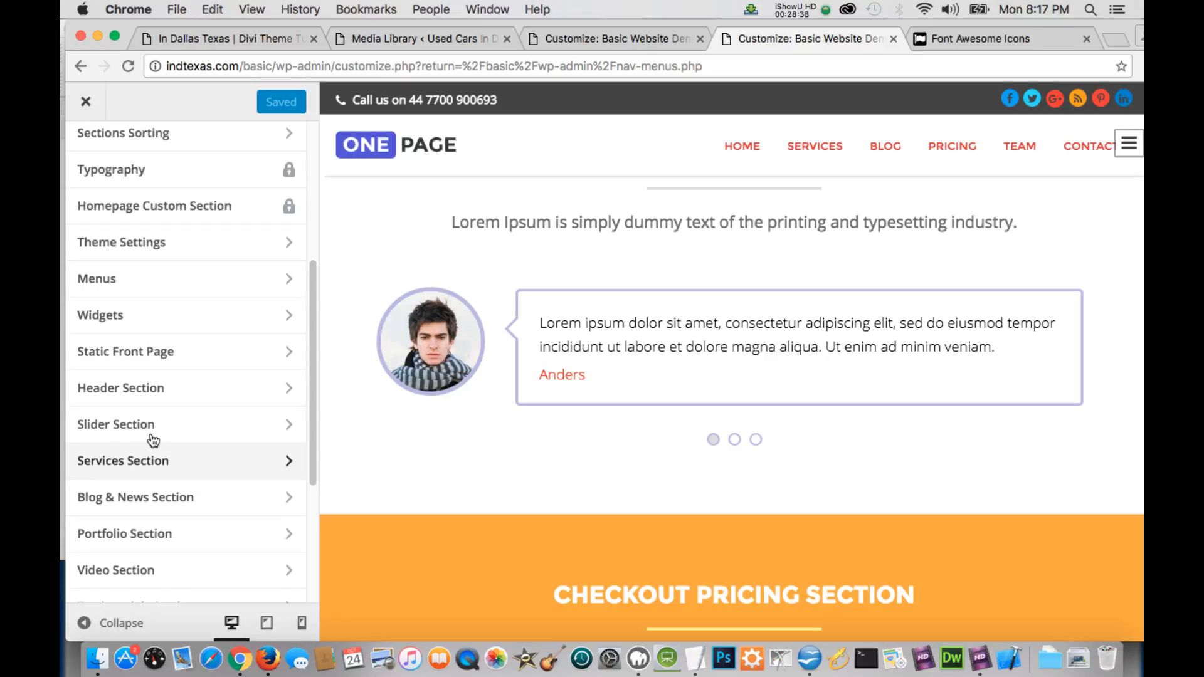
scroll(160, 395, "down", 1)
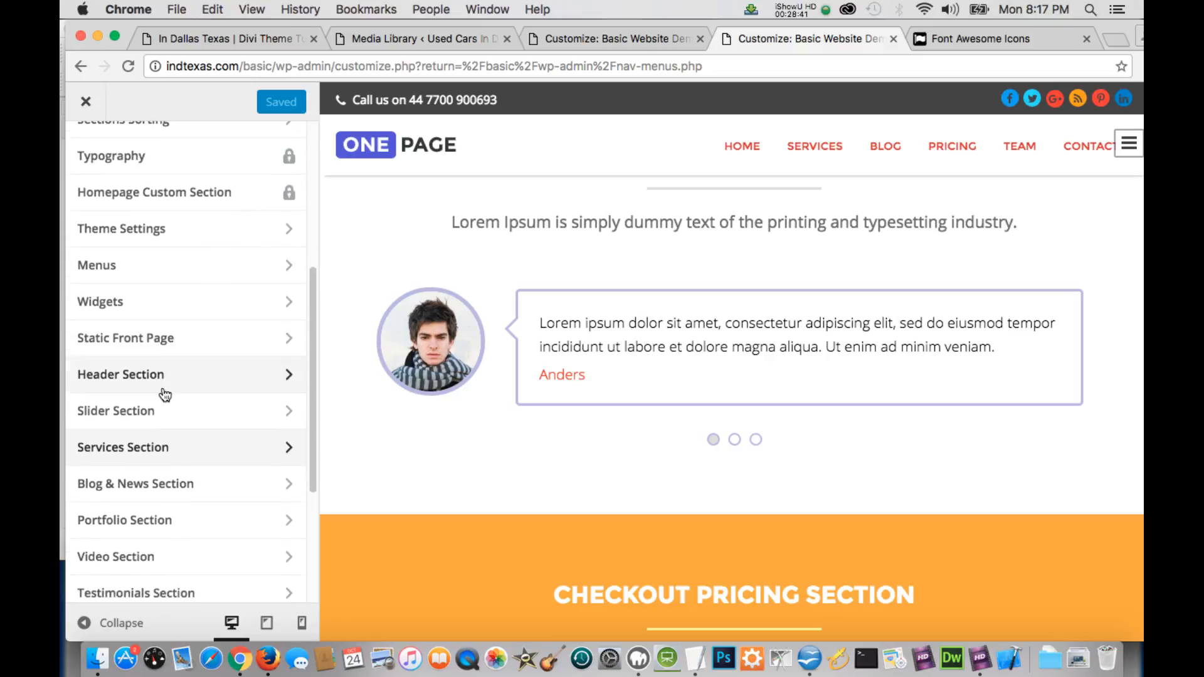
scroll(163, 408, "down", 2)
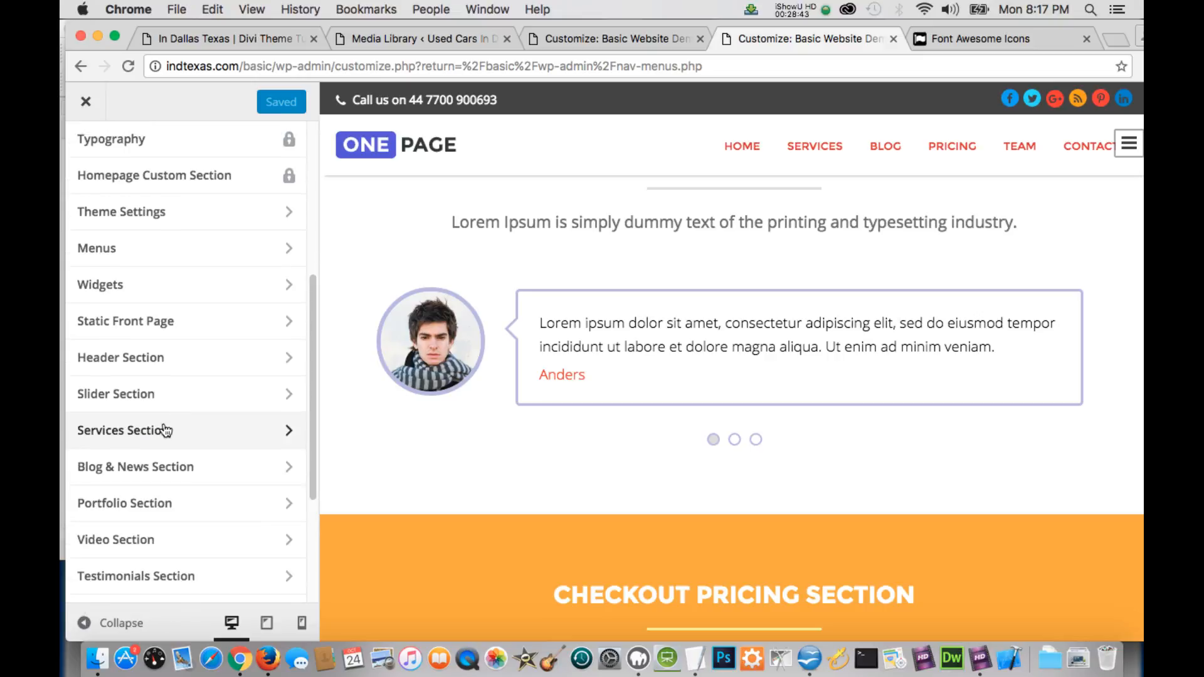
left_click(171, 562)
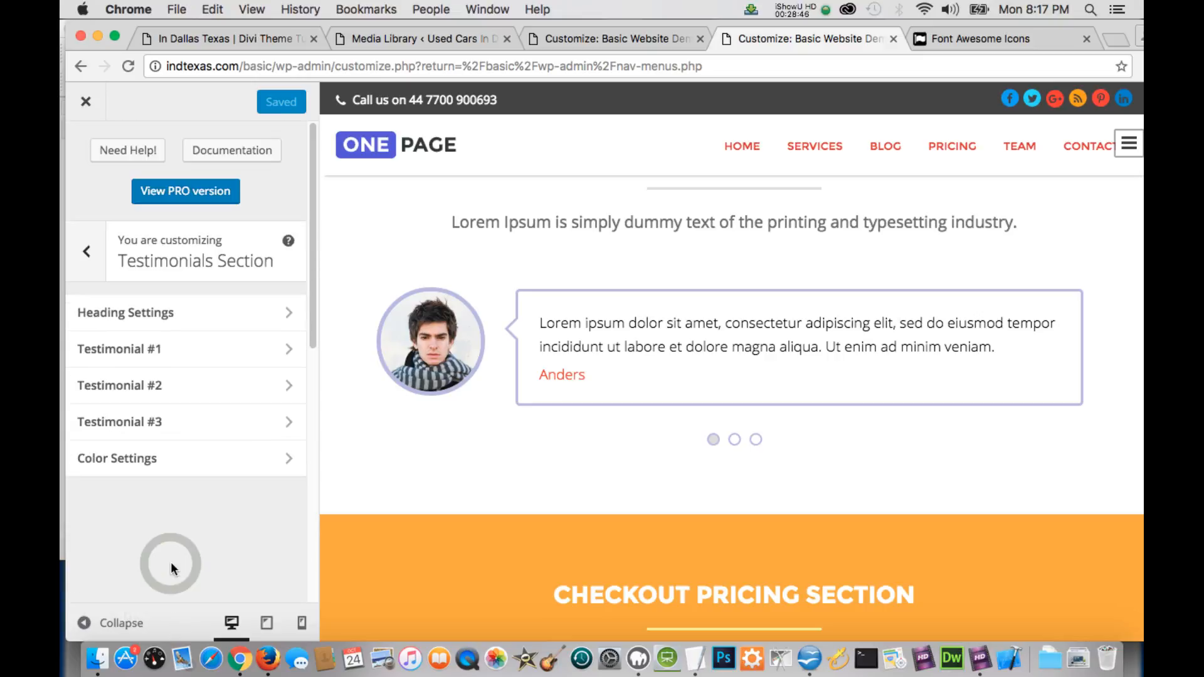
Open the Testimonials Section's Heading Settings and examine the main heading and sub-heading fields against the preview.
left_click(197, 313)
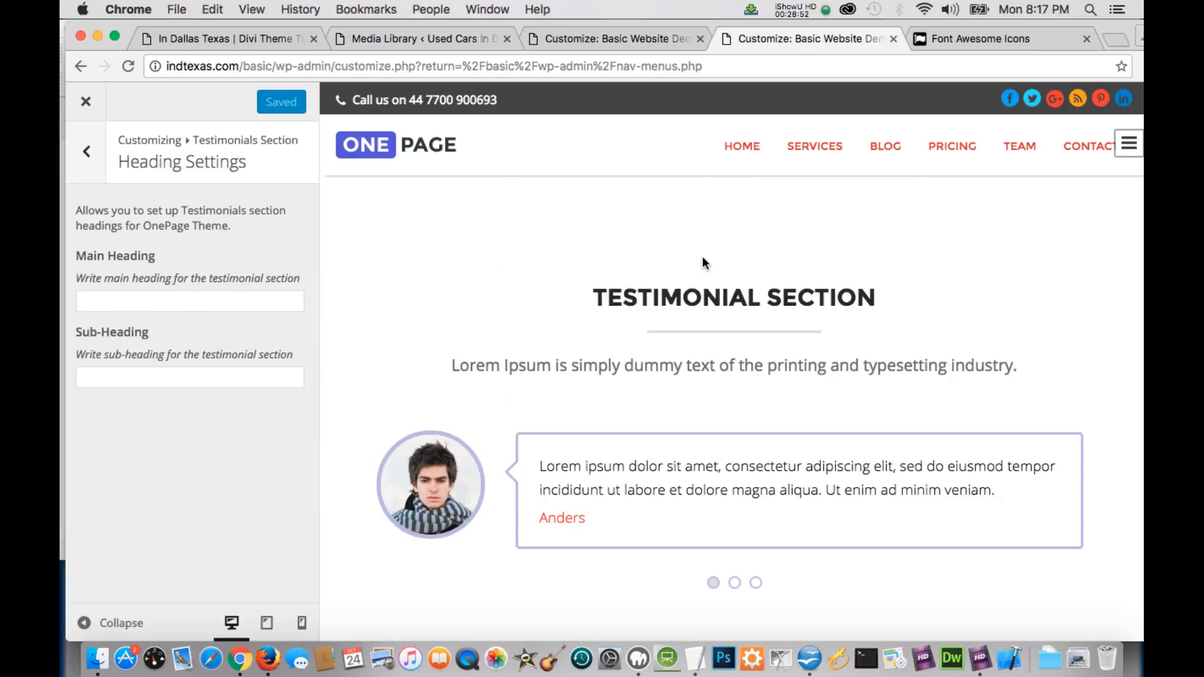
left_click(118, 302)
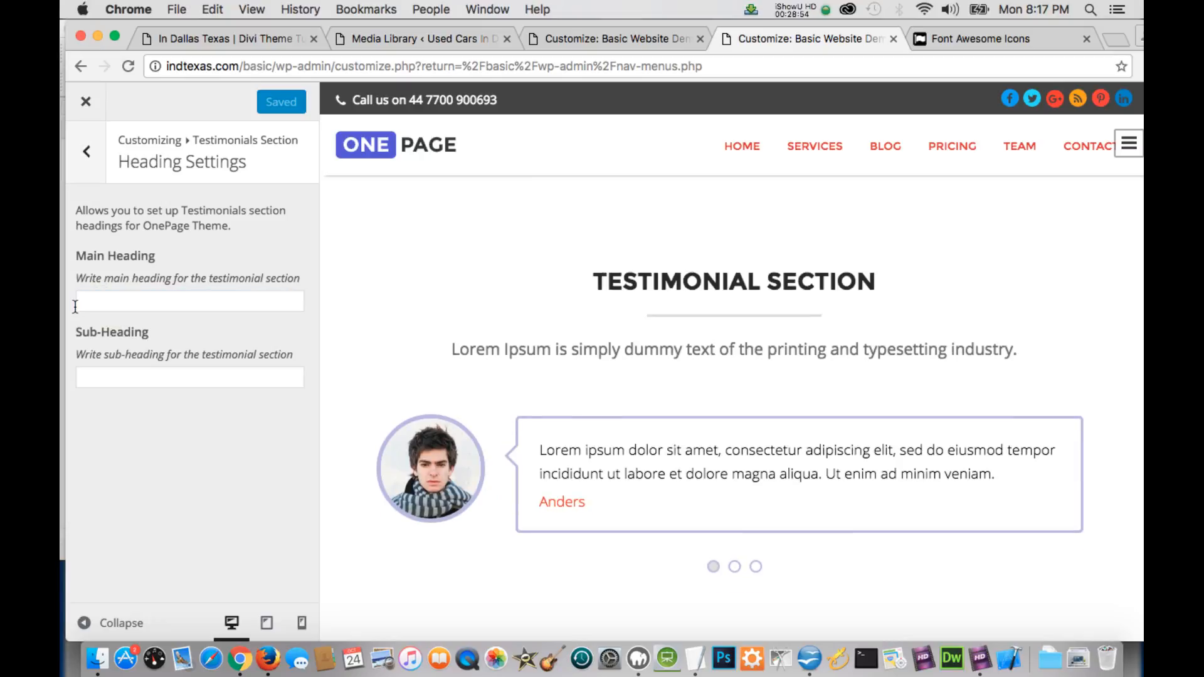
left_click(153, 301)
left_click(183, 368)
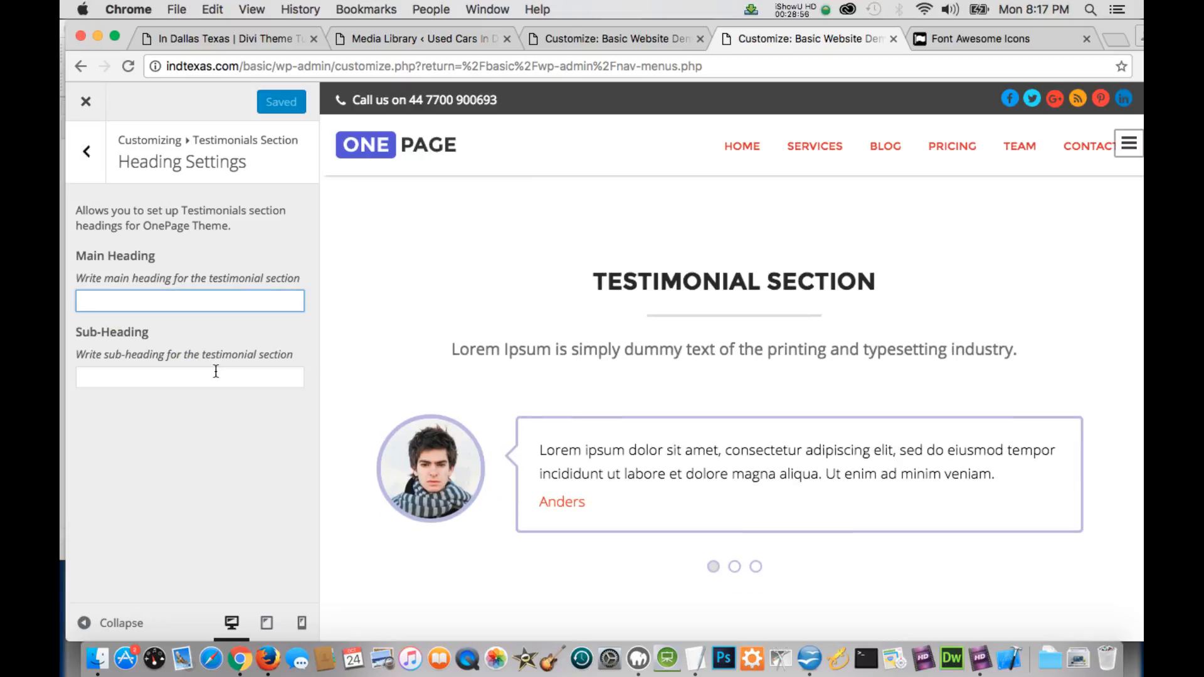
left_click(183, 369)
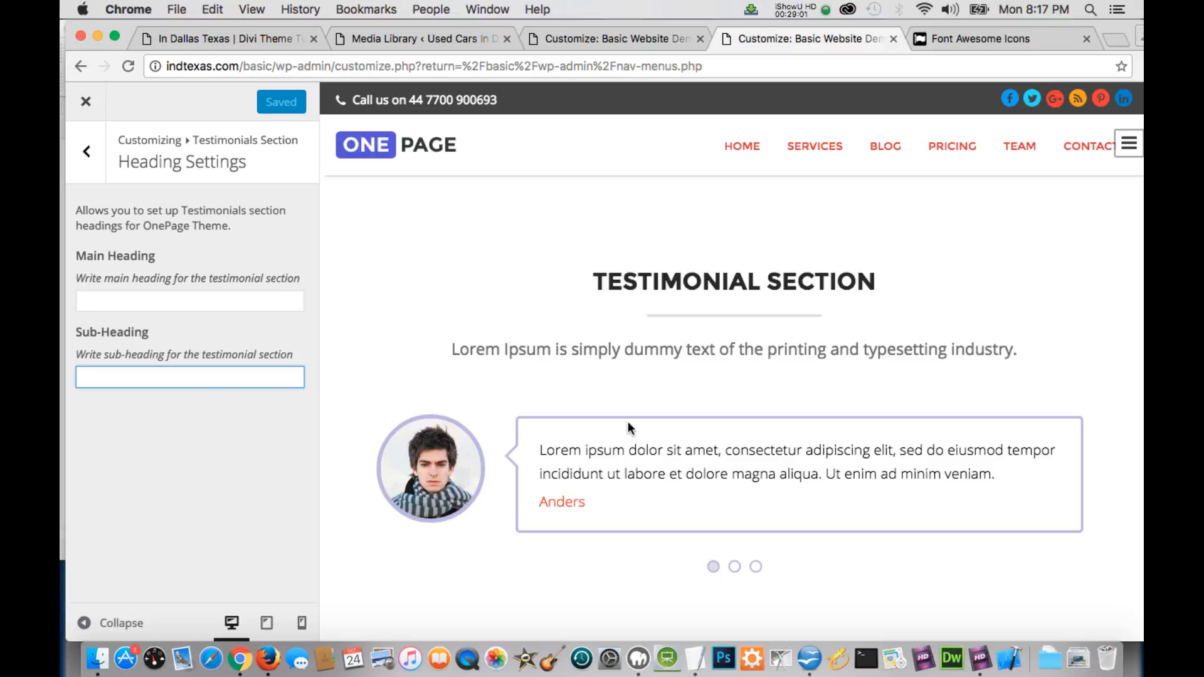
Open Testimonial #1 and compare its author image, content and name fields with the sample testimonial in the preview.
left_click(78, 159)
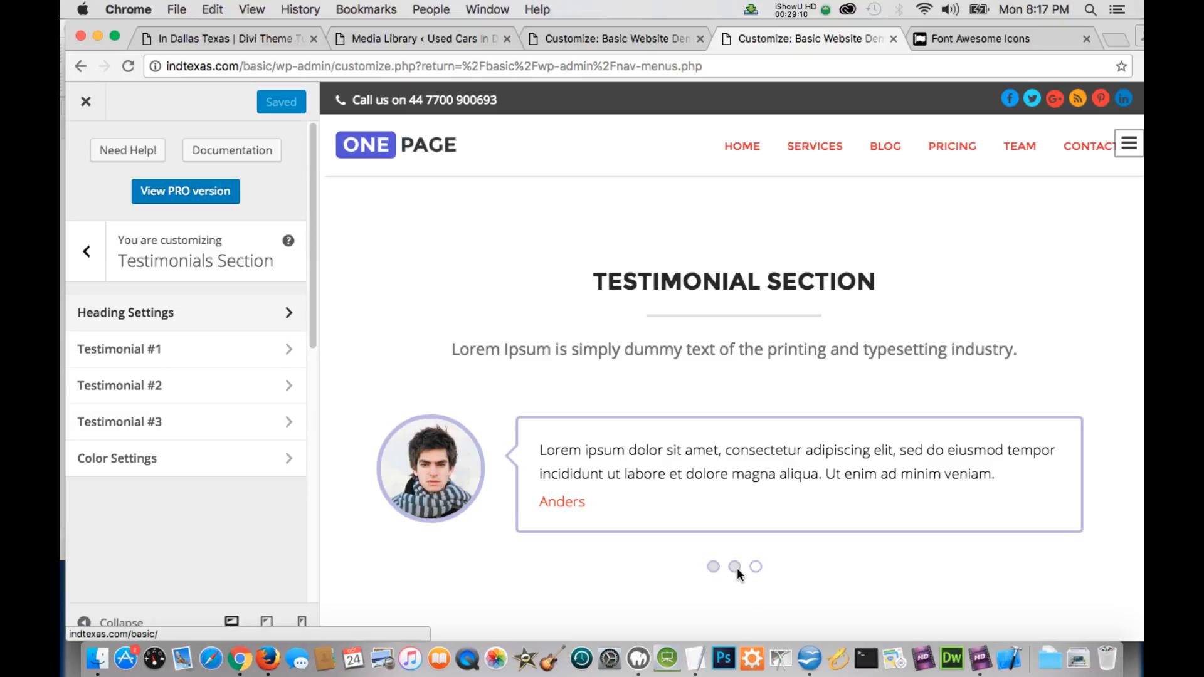
left_click(257, 349)
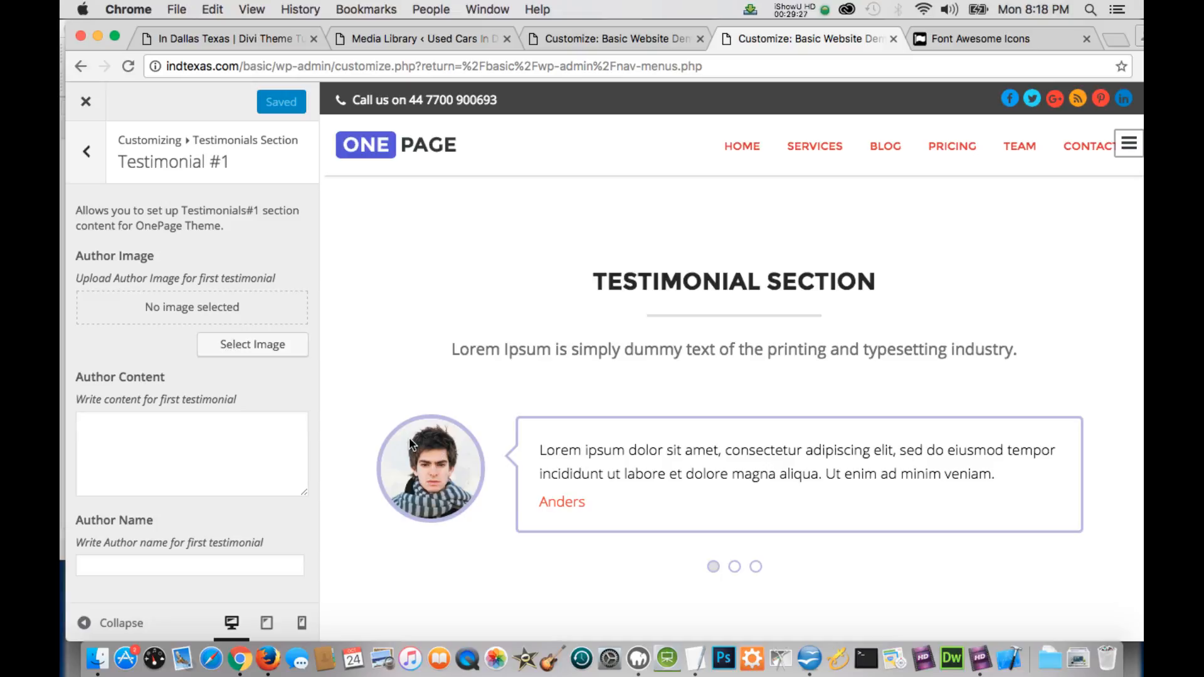
left_click(143, 431)
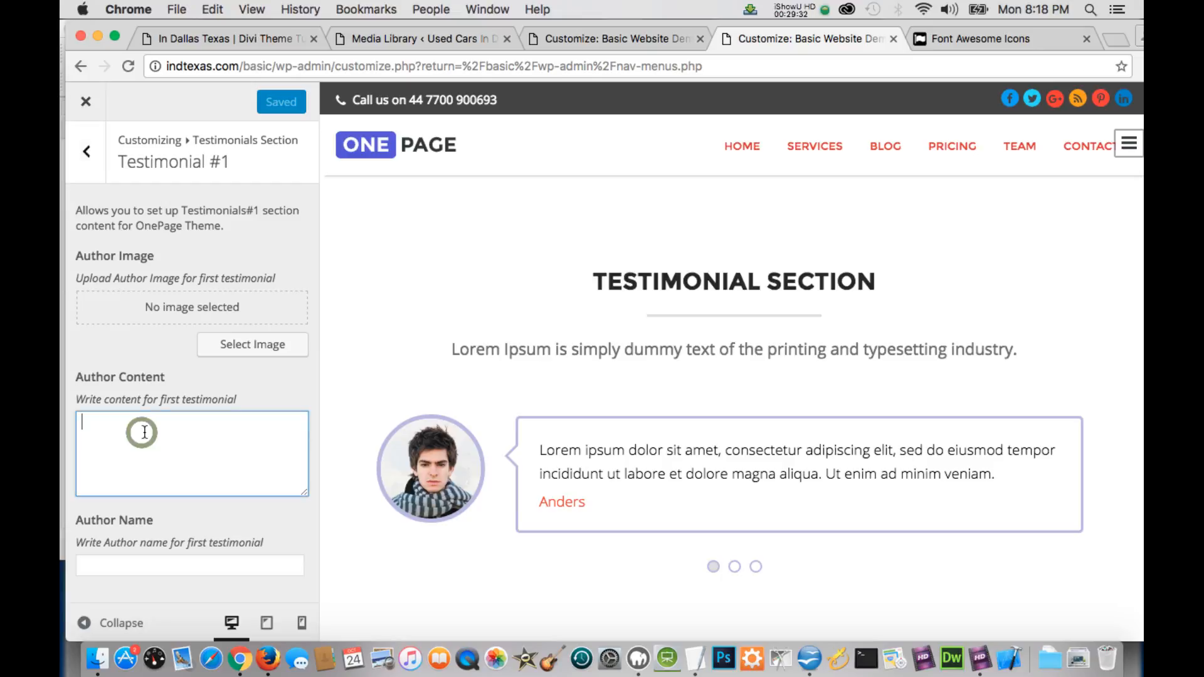
left_click(541, 452)
left_click_drag(540, 452, 818, 474)
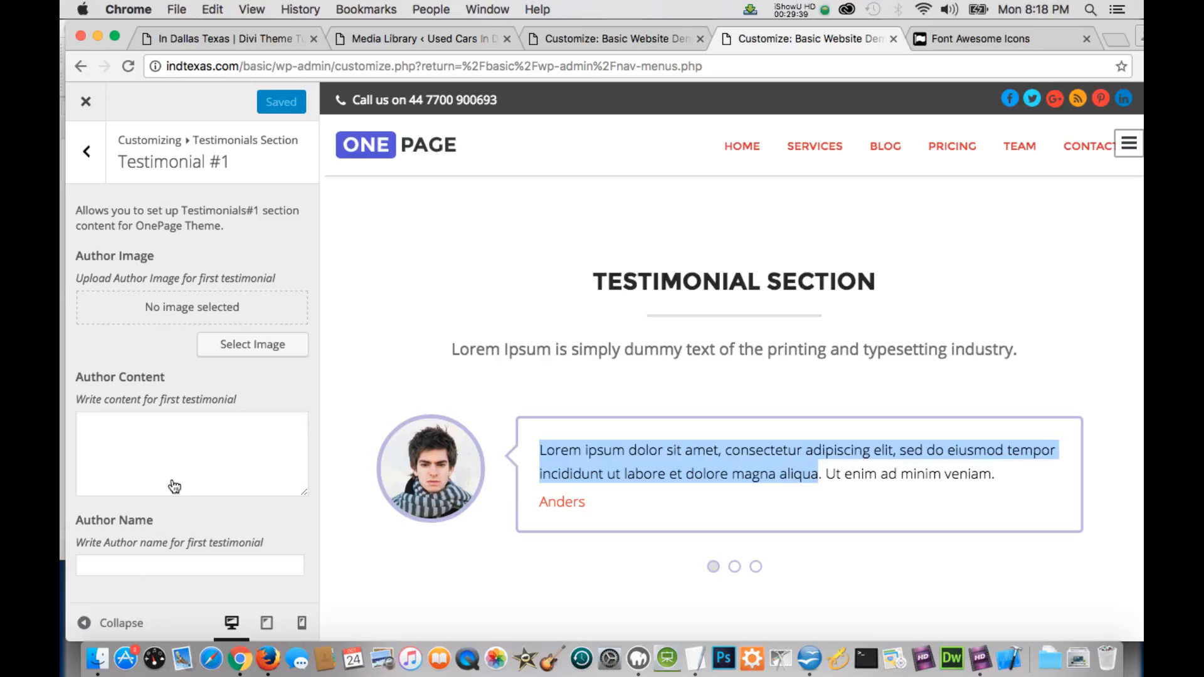
left_click(133, 566)
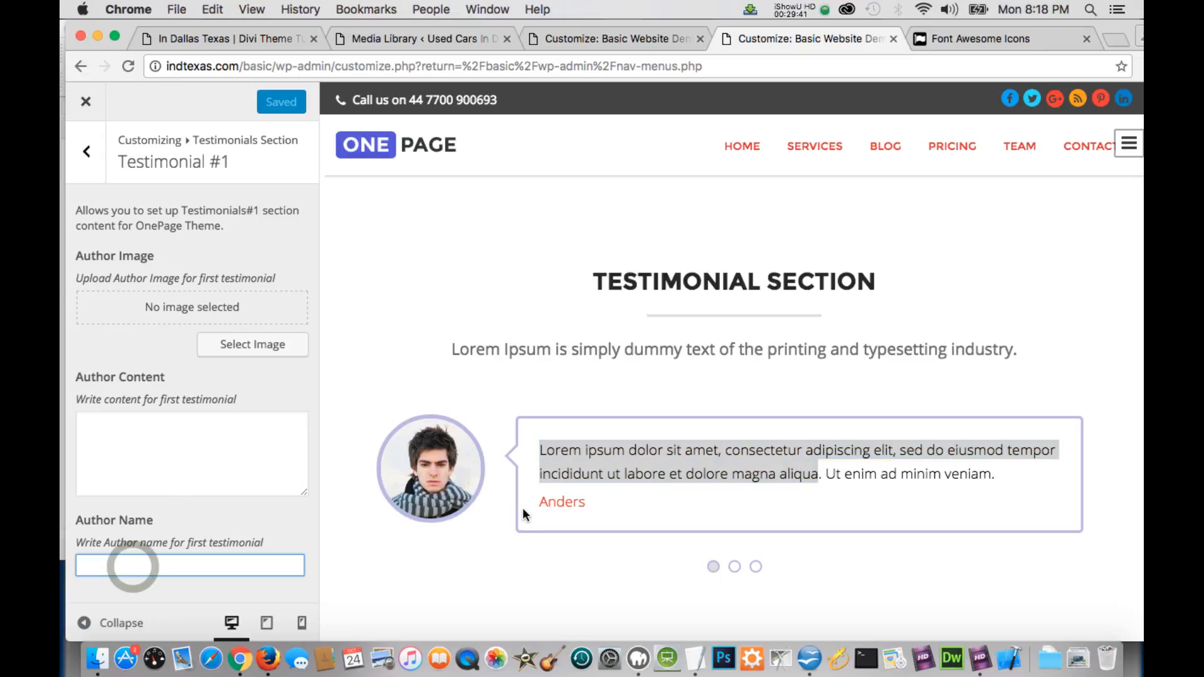
left_click(542, 503)
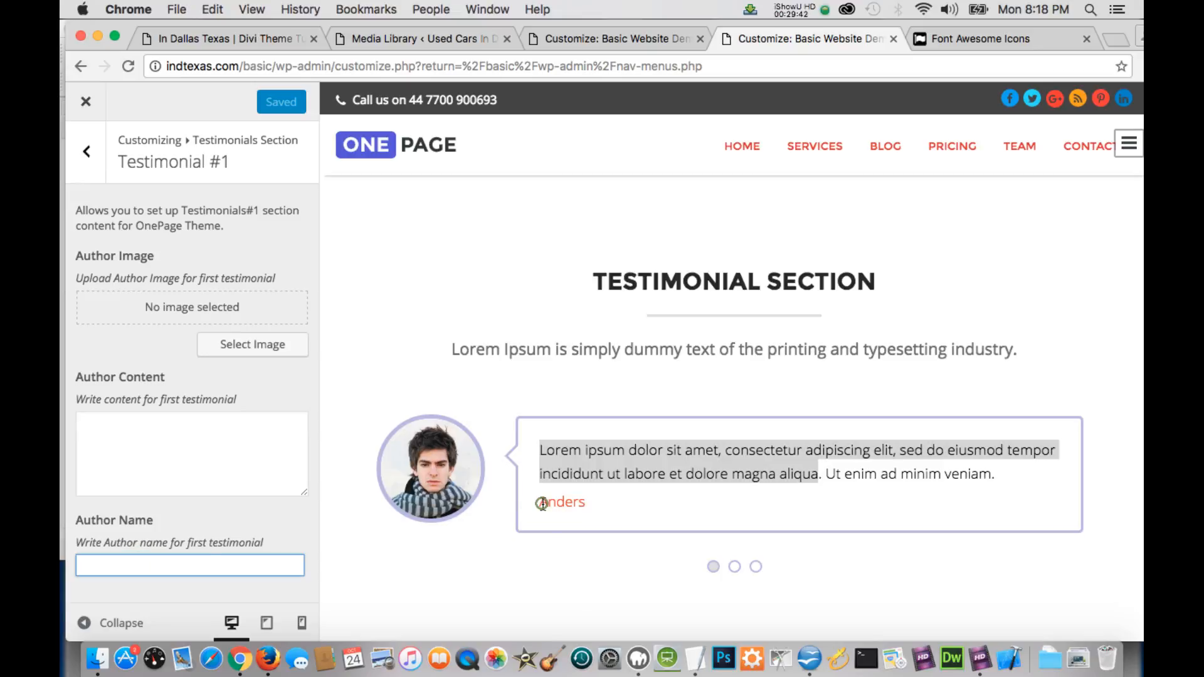
left_click_drag(542, 503, 588, 502)
left_click(135, 566)
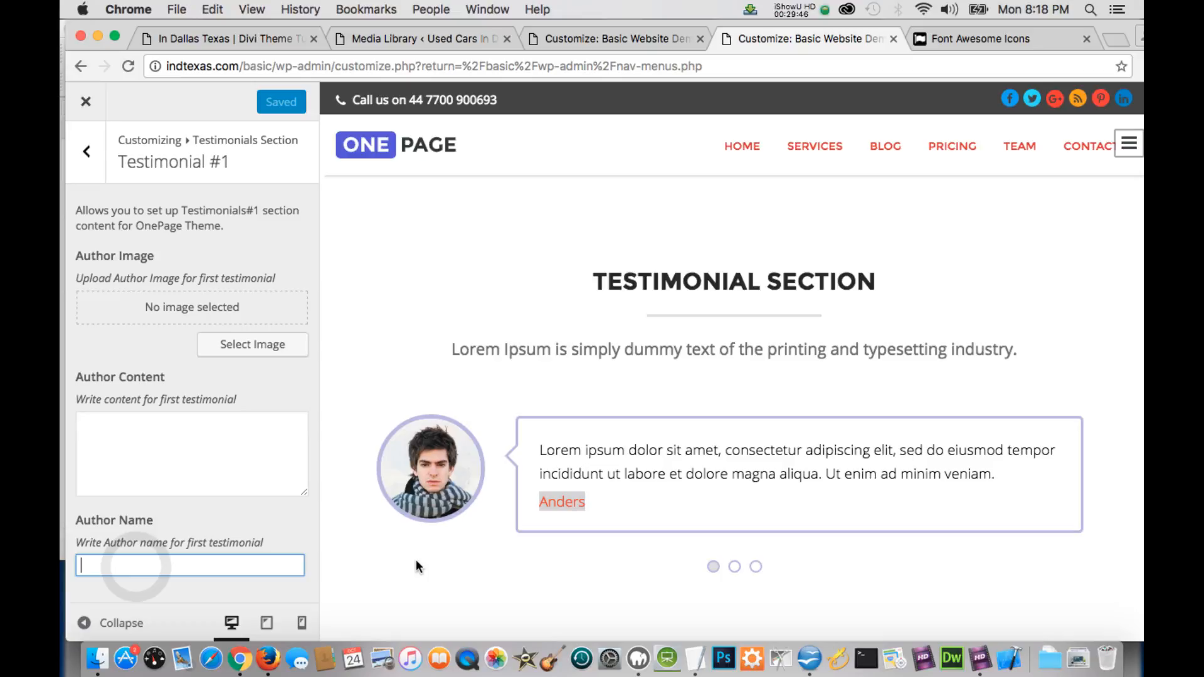
Leave the Testimonials Section settings and open the Pricing Section of the theme customizer.
left_click(87, 151)
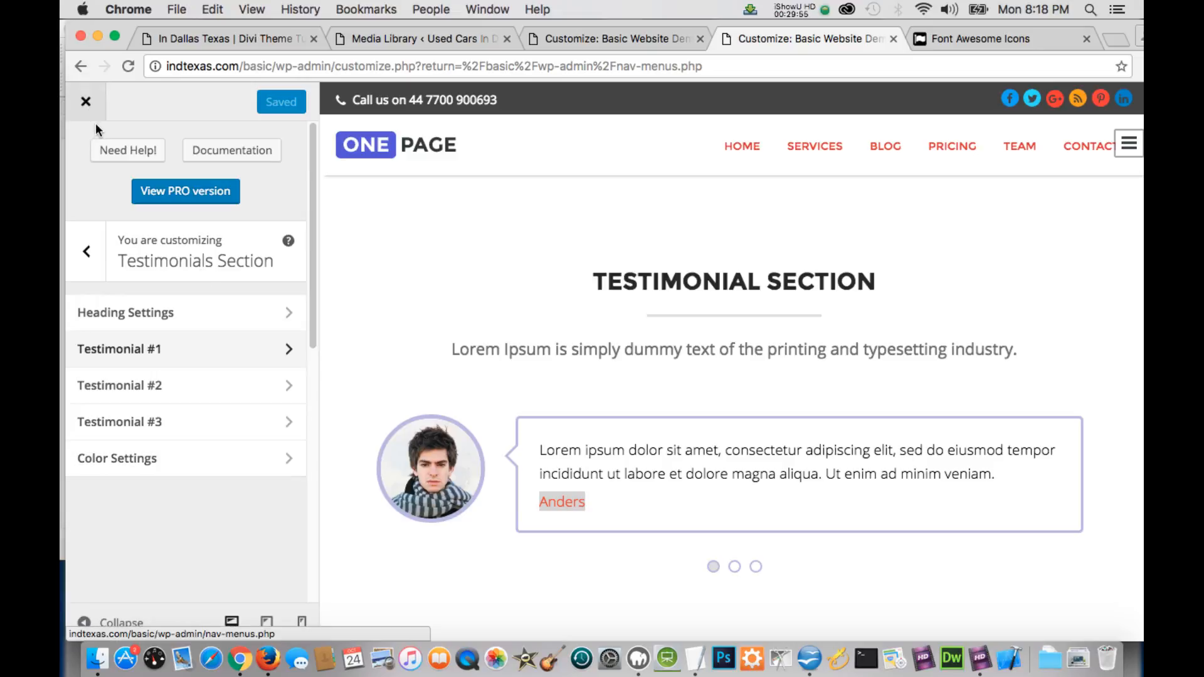
left_click(86, 251)
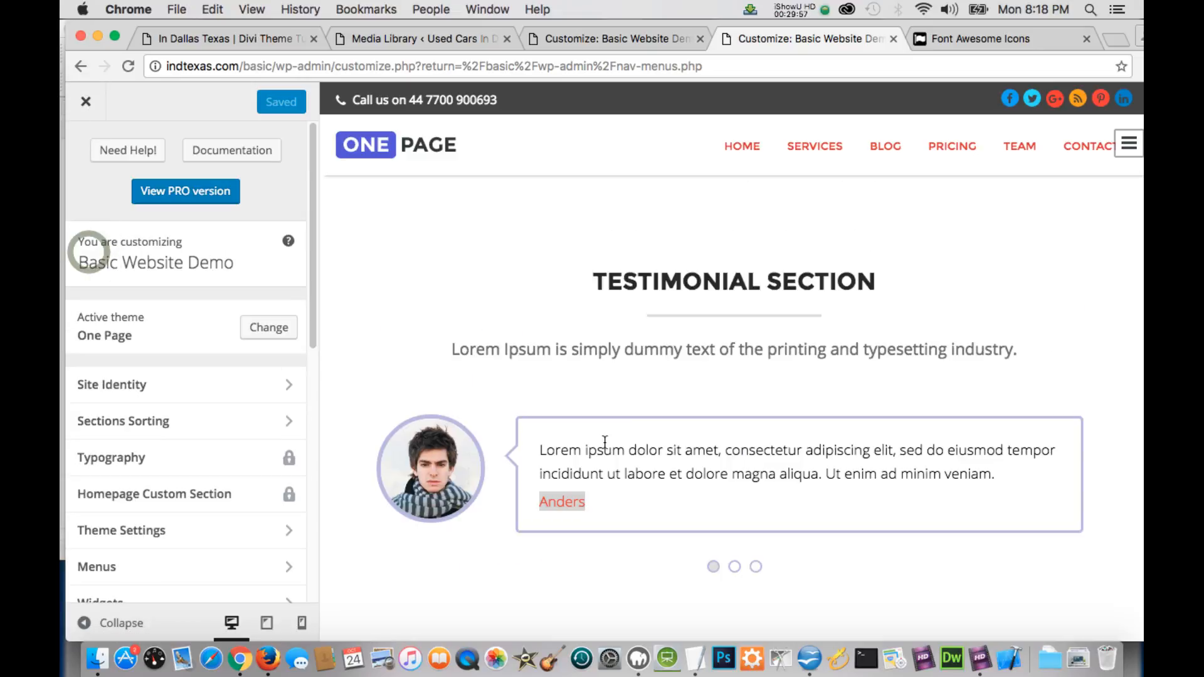
scroll(637, 439, "down", 8)
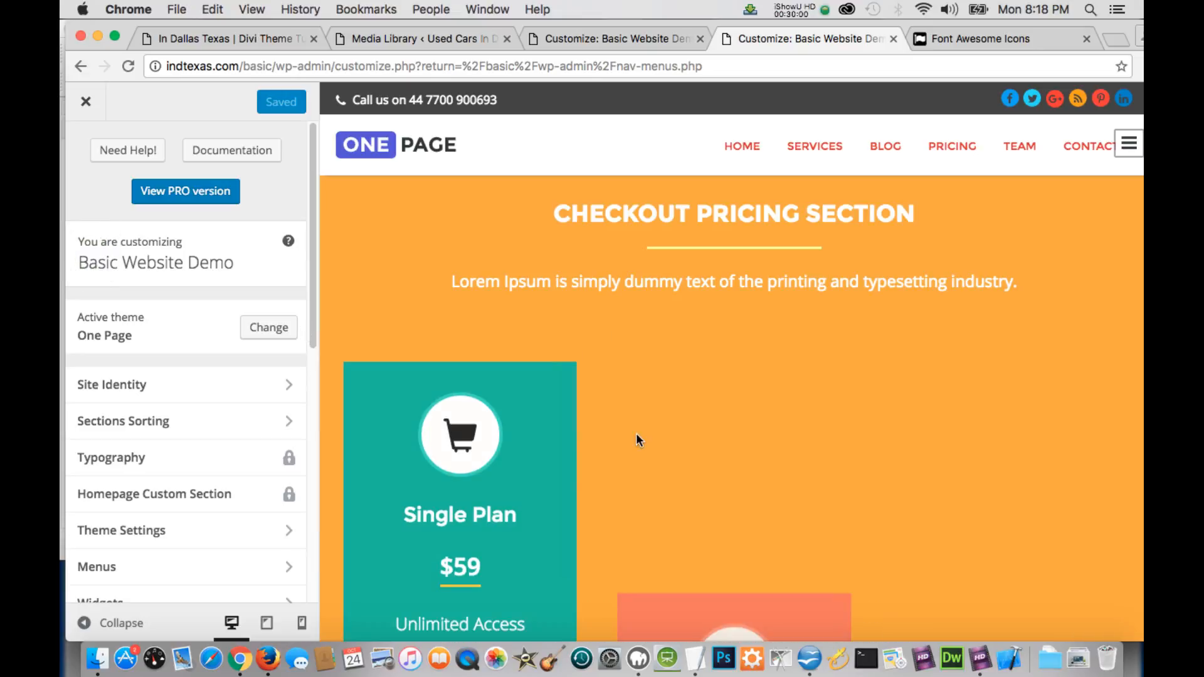
scroll(234, 475, "down", 1)
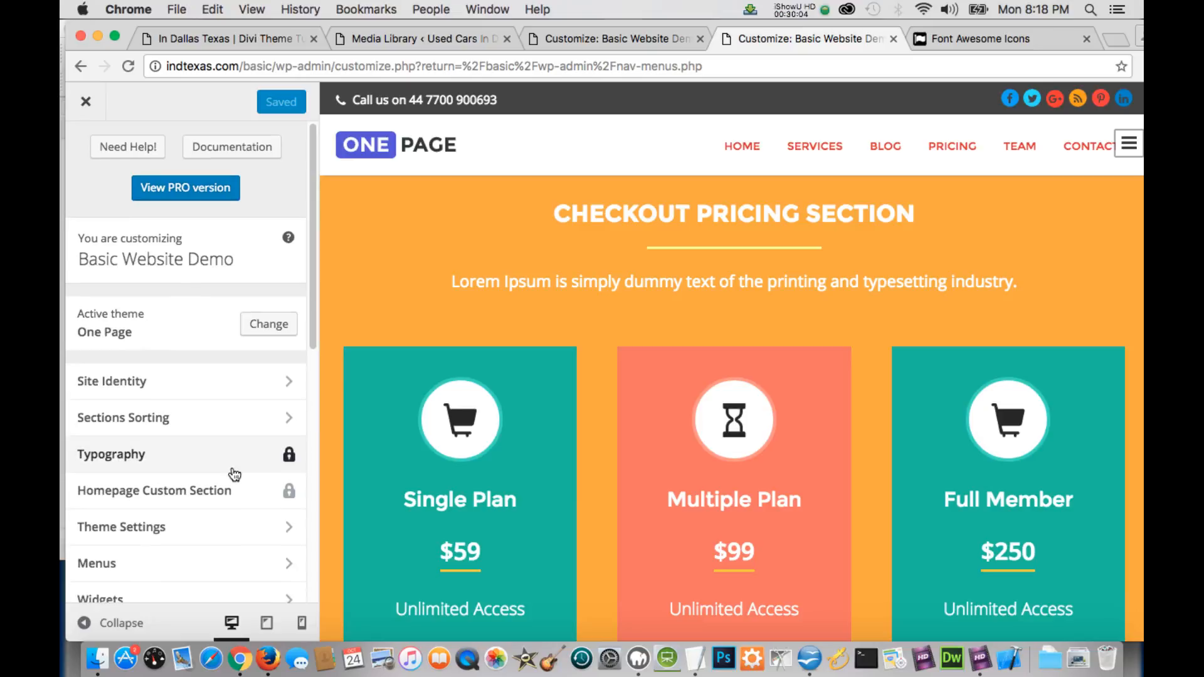
scroll(236, 473, "up", 1)
scroll(236, 470, "down", 3)
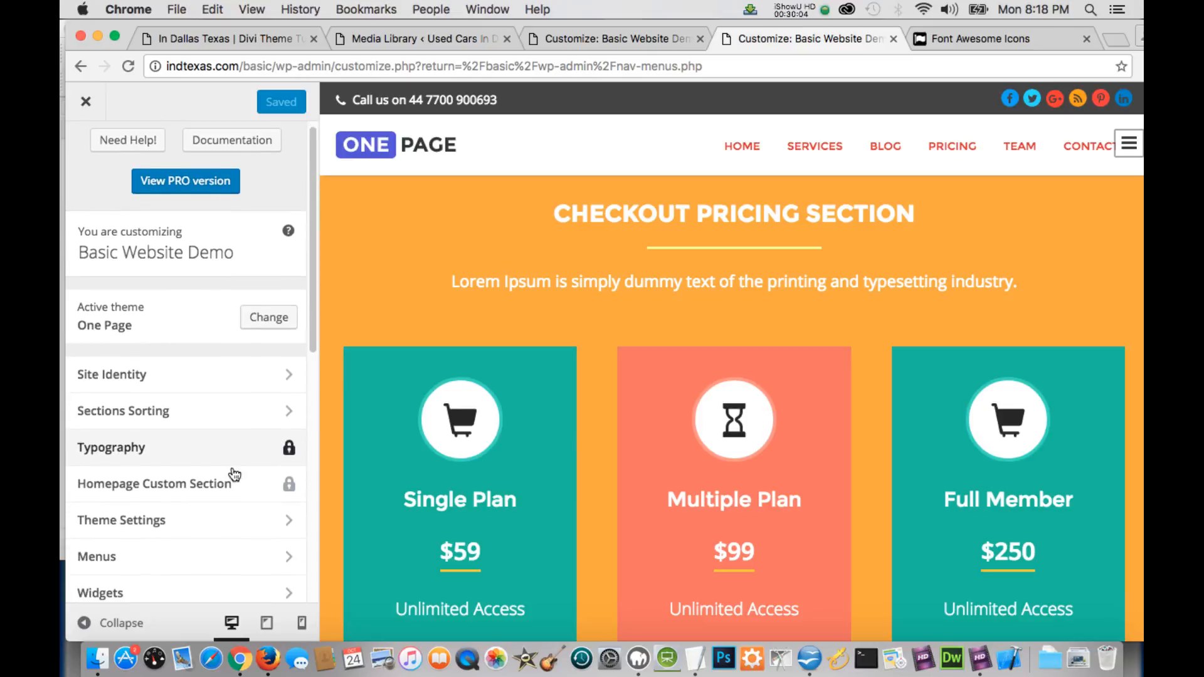
scroll(234, 474, "down", 2)
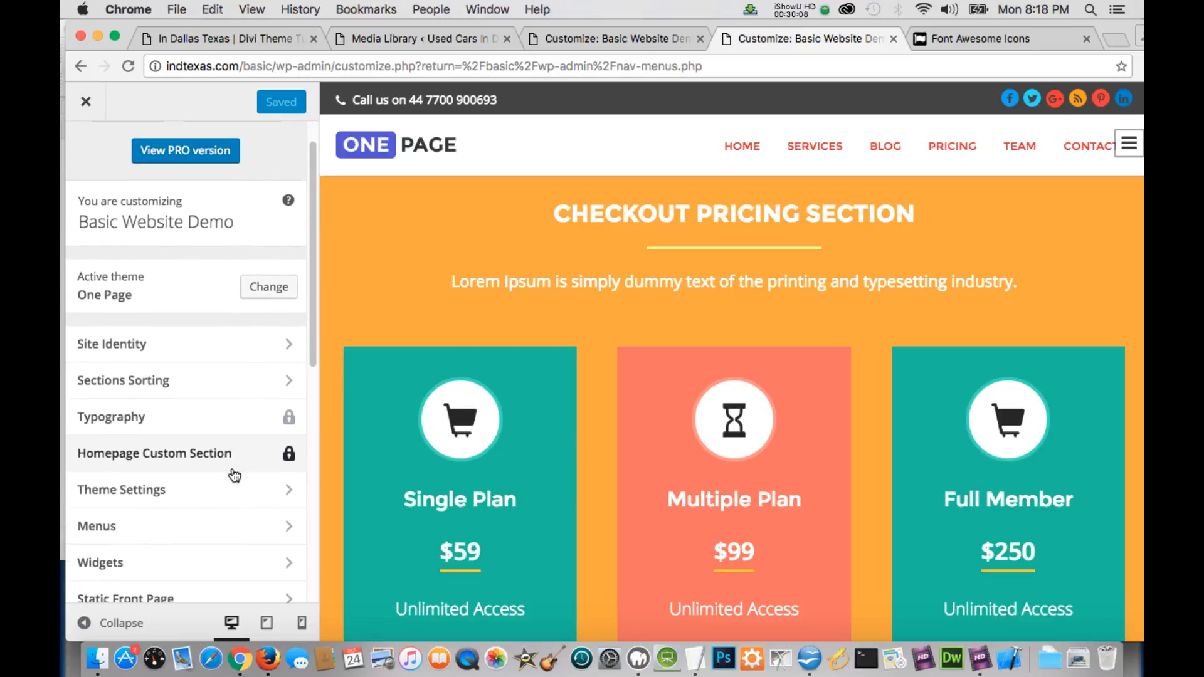
scroll(235, 476, "down", 5)
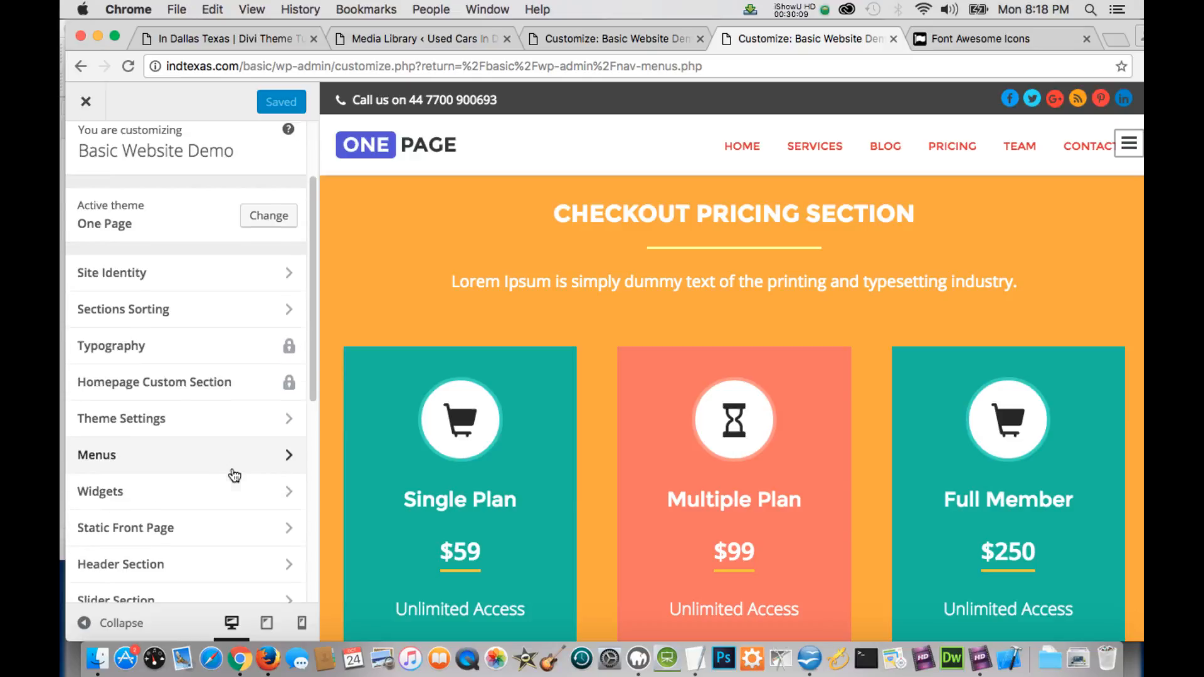
scroll(234, 475, "down", 3)
scroll(234, 476, "up", 1)
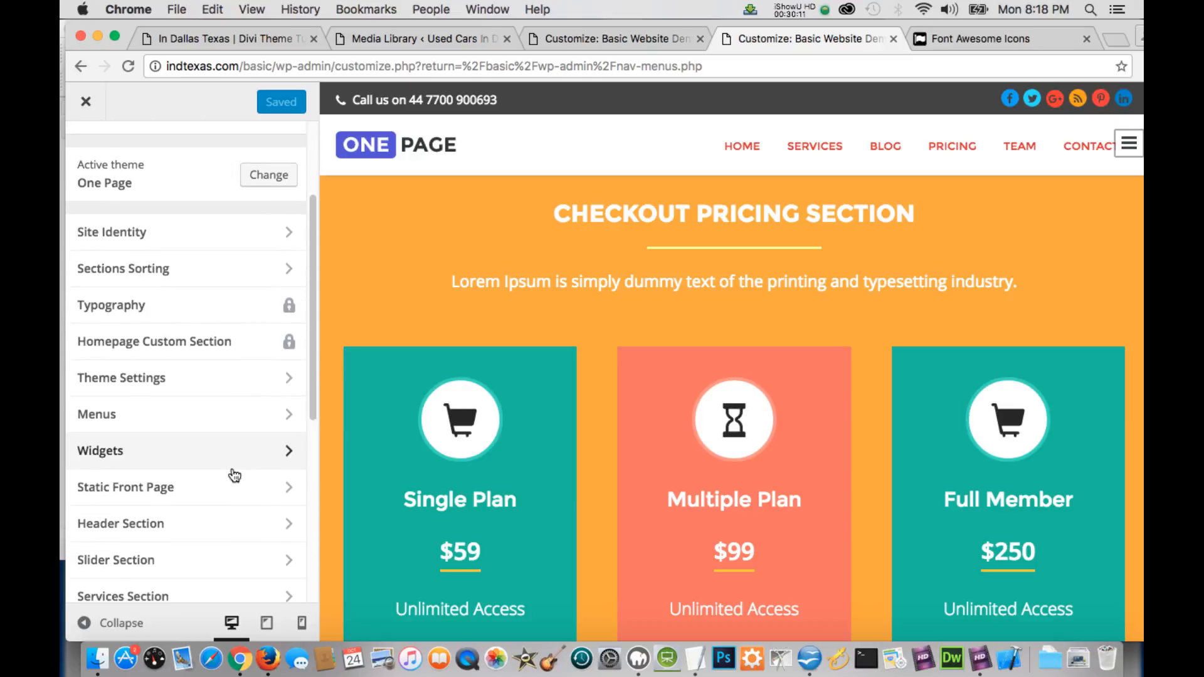
scroll(234, 477, "down", 1)
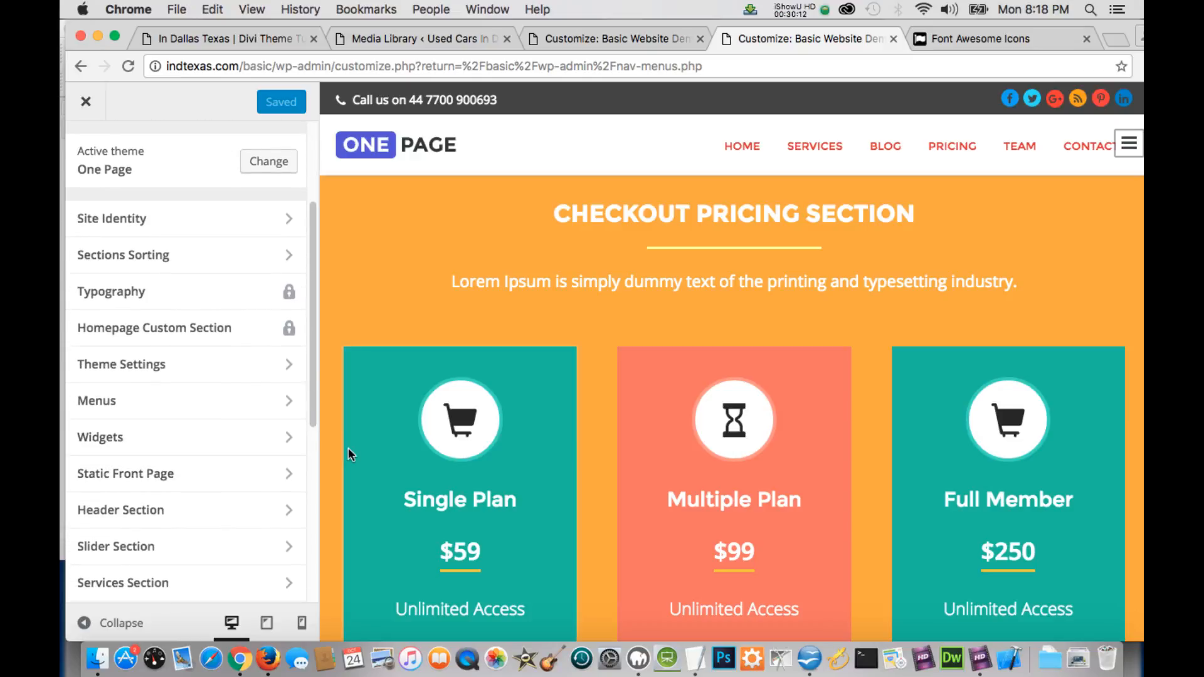
scroll(213, 485, "down", 1)
scroll(214, 485, "down", 1)
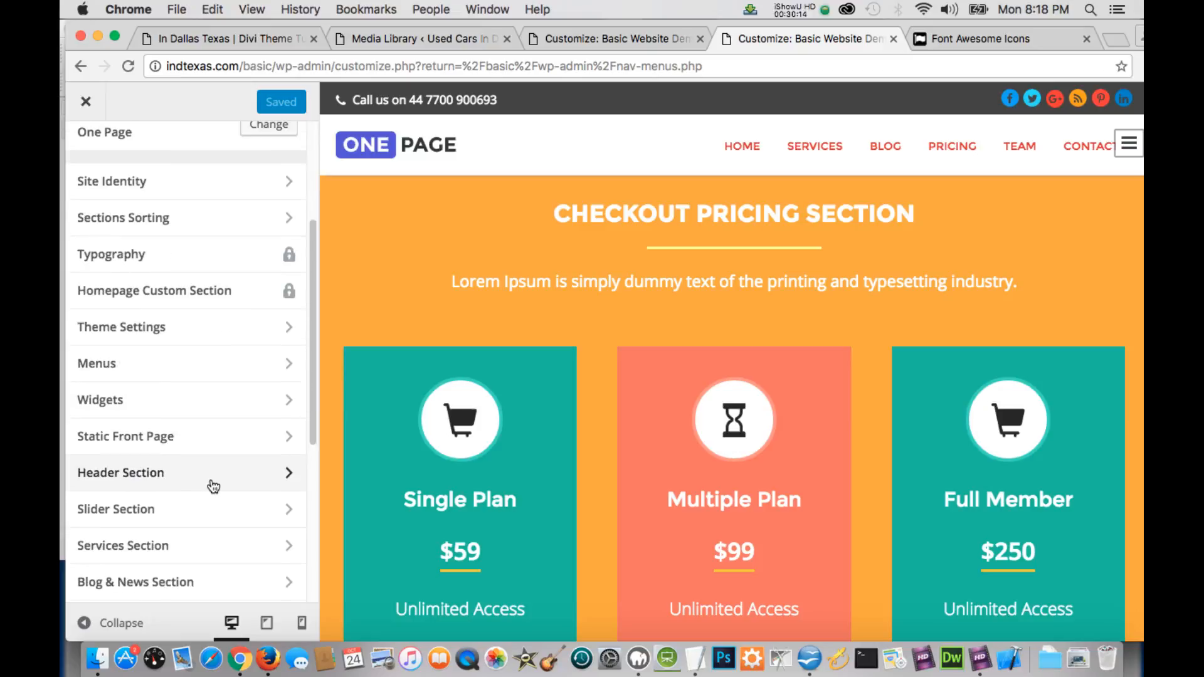
scroll(200, 521, "down", 5)
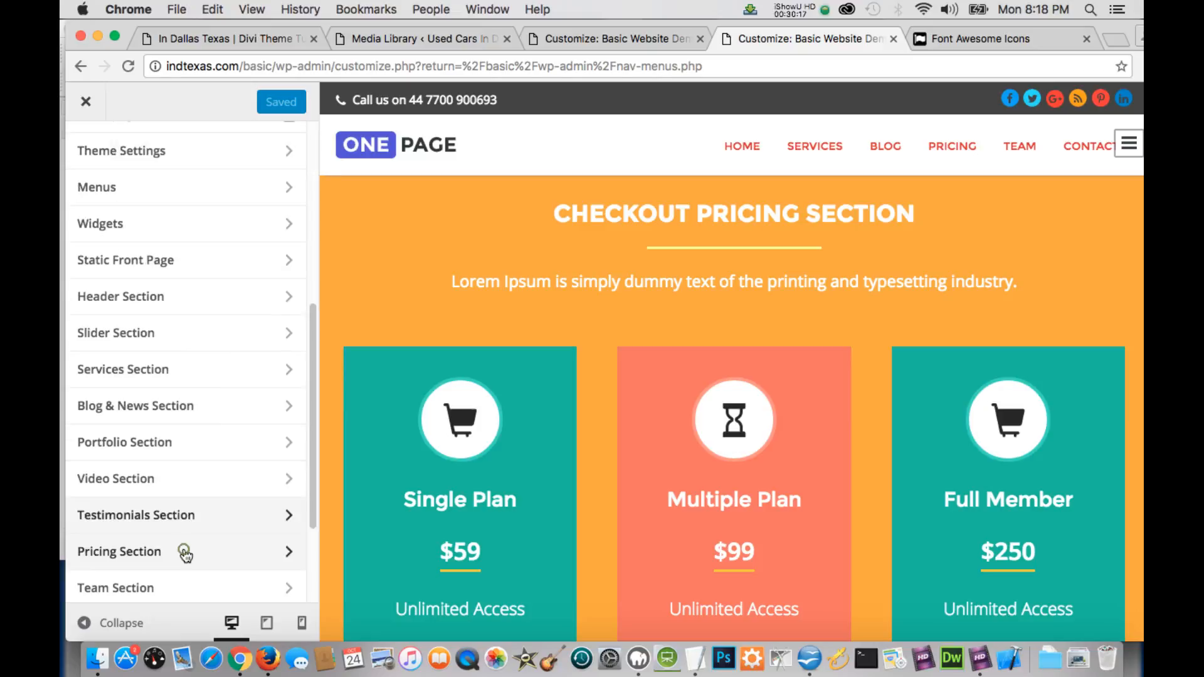
left_click(185, 551)
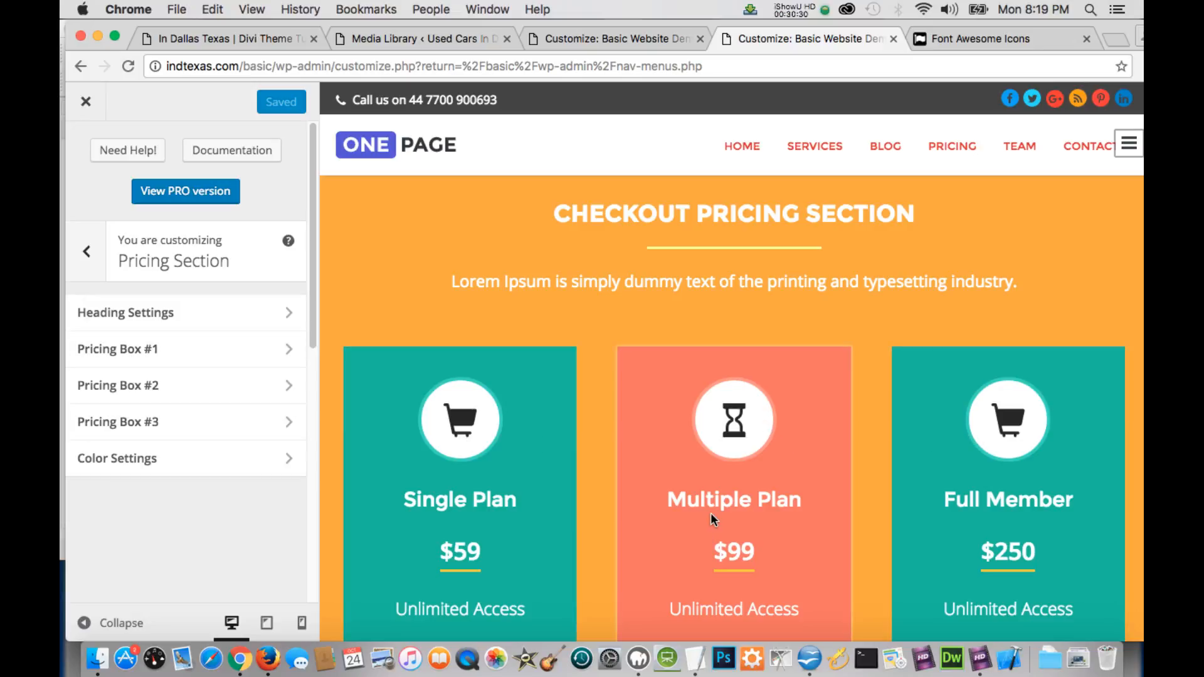
Open the Pricing Box #1 settings and view the three pricing plans in the preview.
scroll(710, 513, "down", 10)
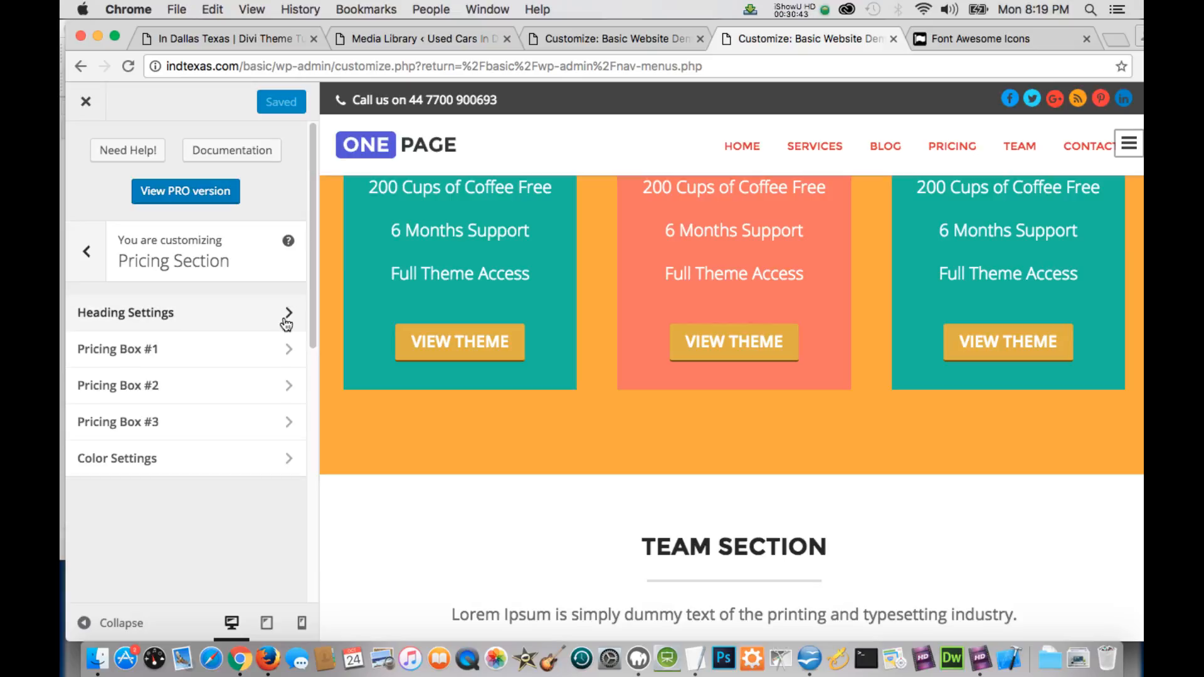
left_click(281, 351)
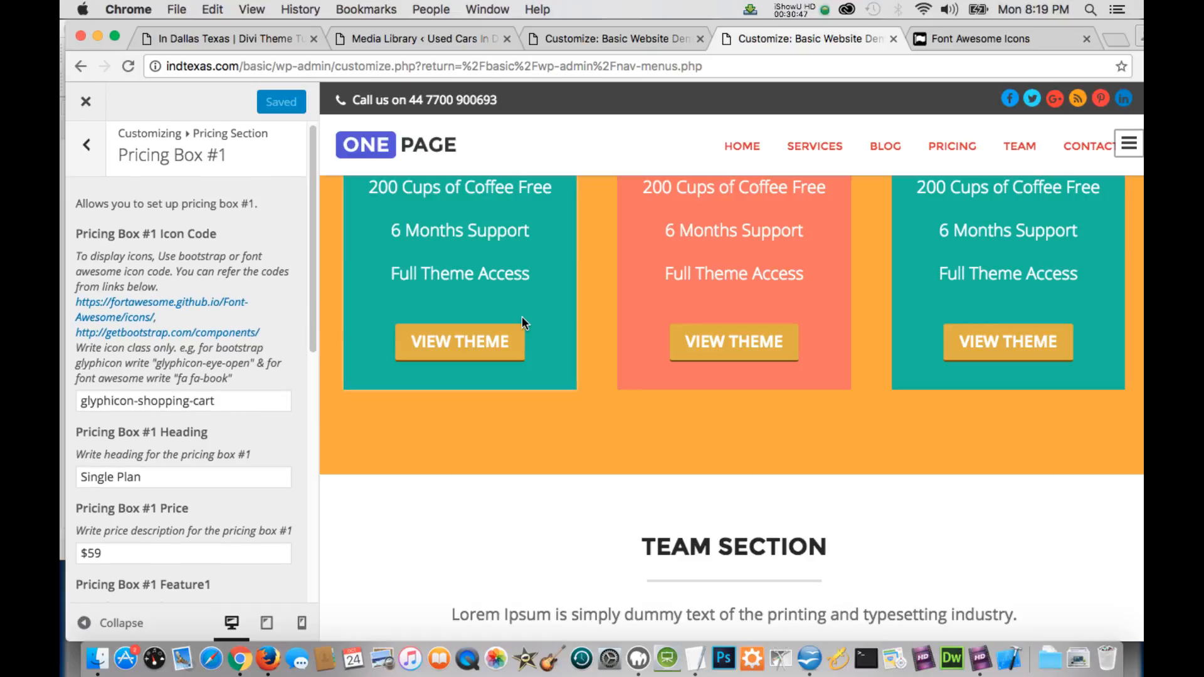
scroll(521, 318, "up", 10)
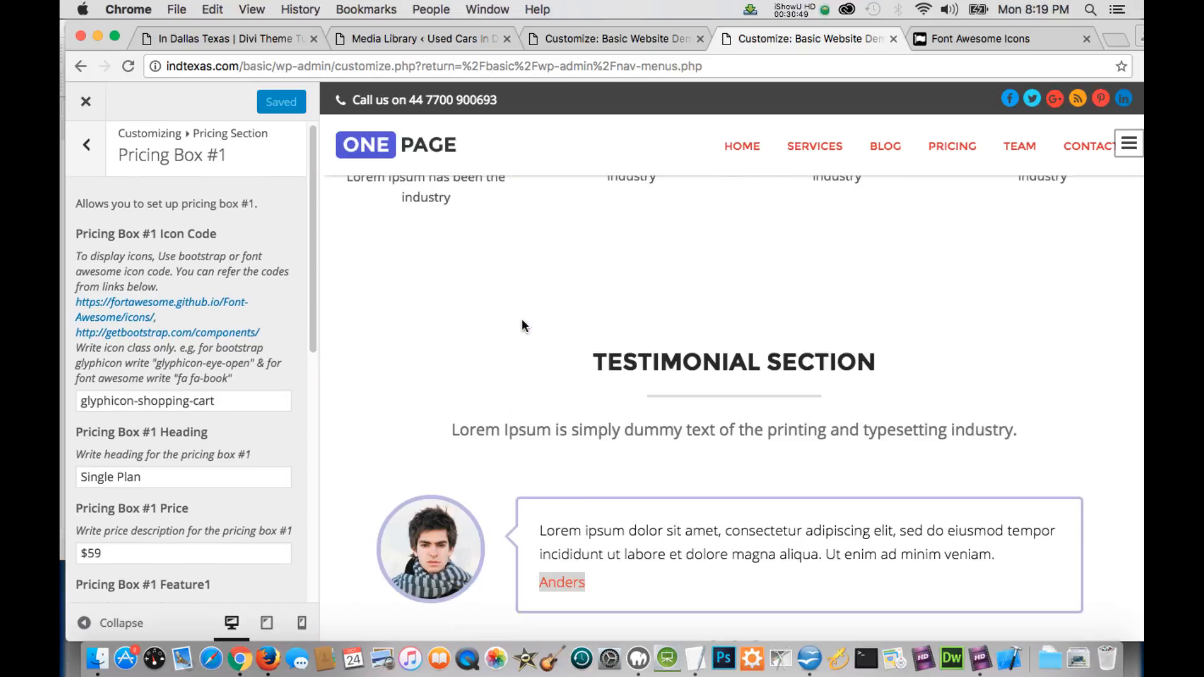
scroll(522, 319, "down", 10)
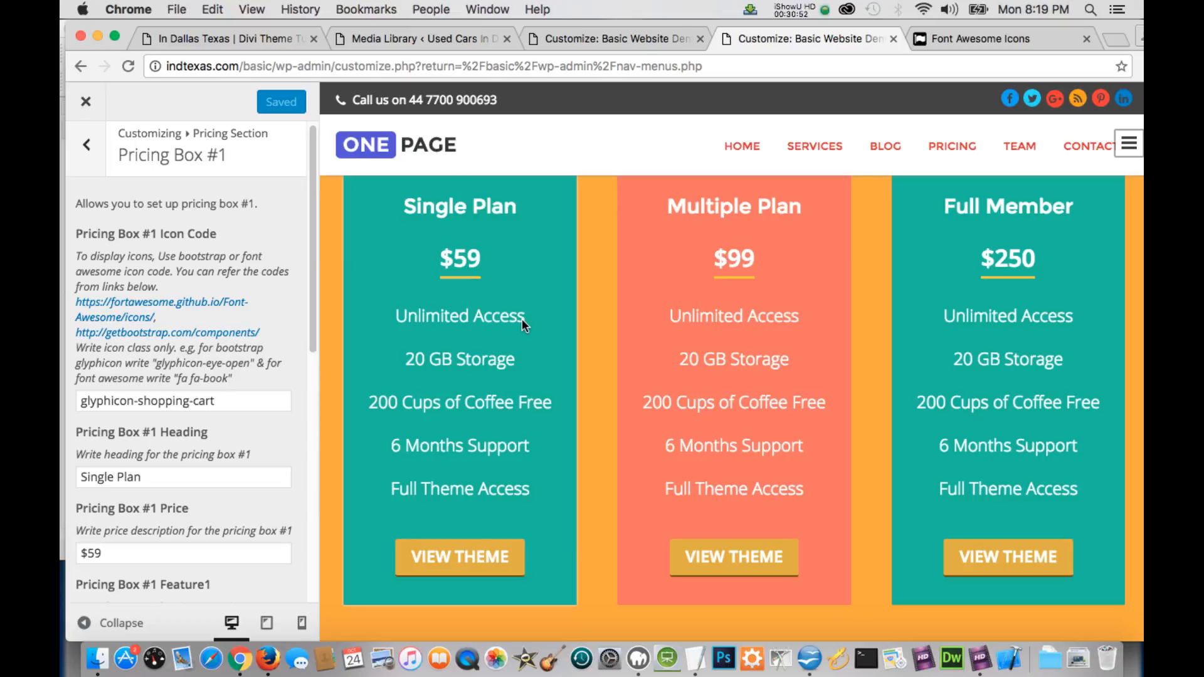
scroll(522, 319, "up", 4)
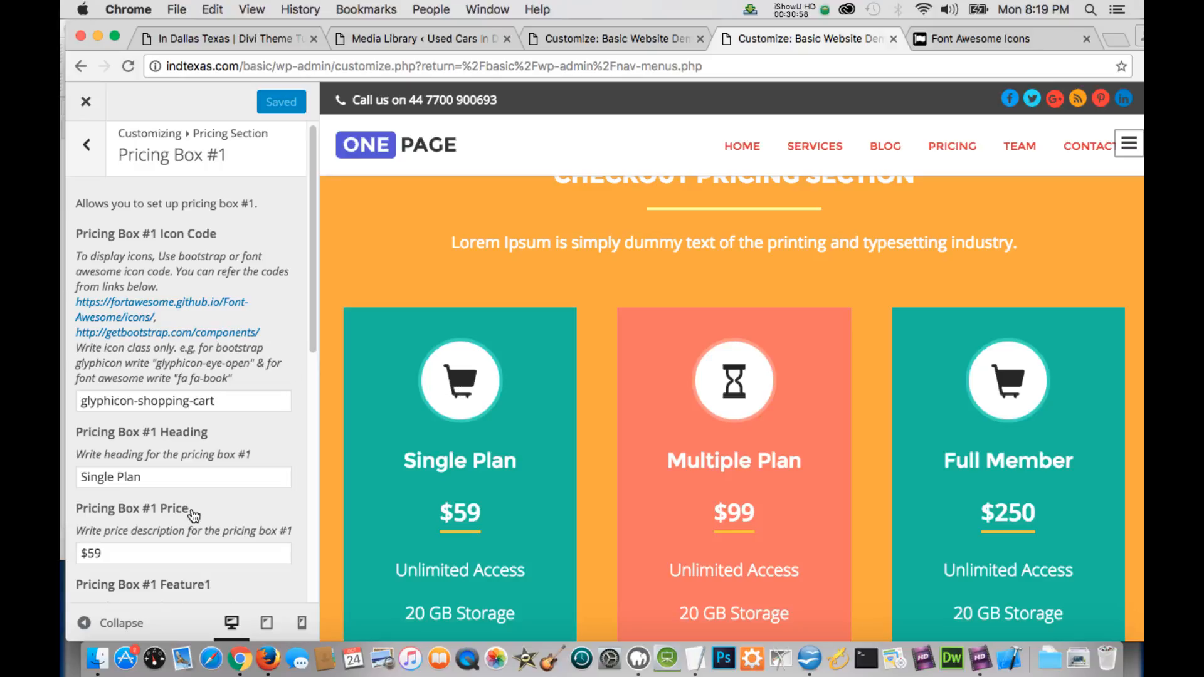
Compare Pricing Box #1's icon code, heading, price and feature fields with the Single Plan box in the preview.
scroll(194, 515, "down", 1)
scroll(193, 516, "down", 1)
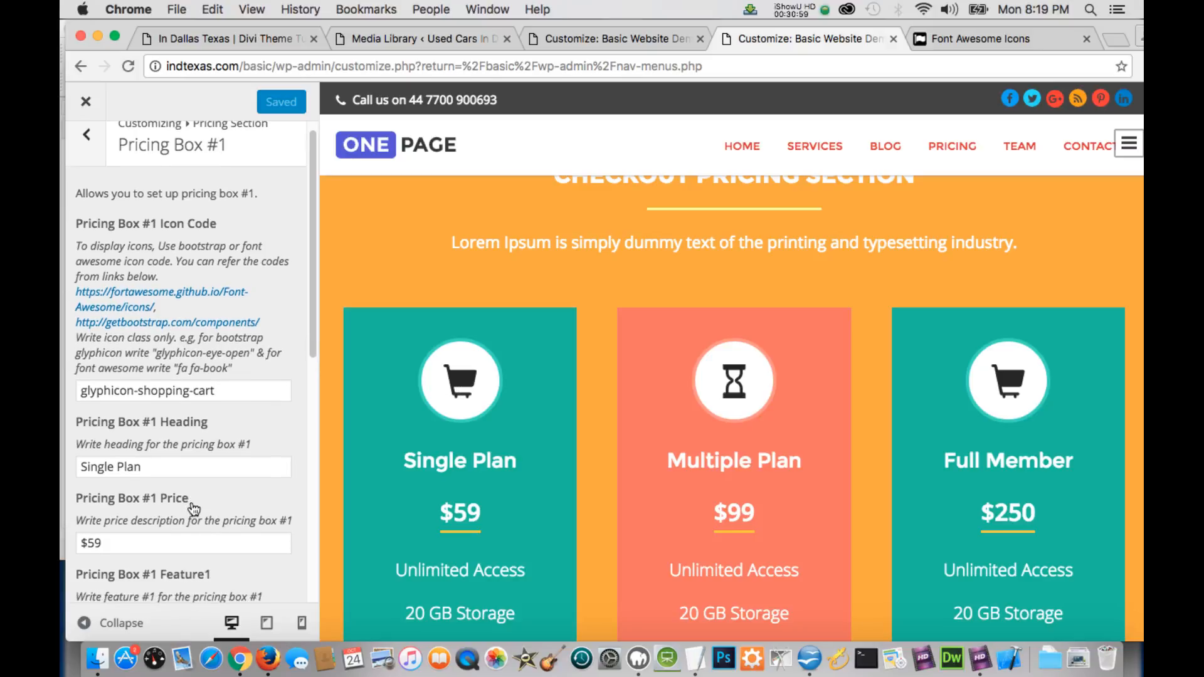
scroll(194, 509, "down", 1)
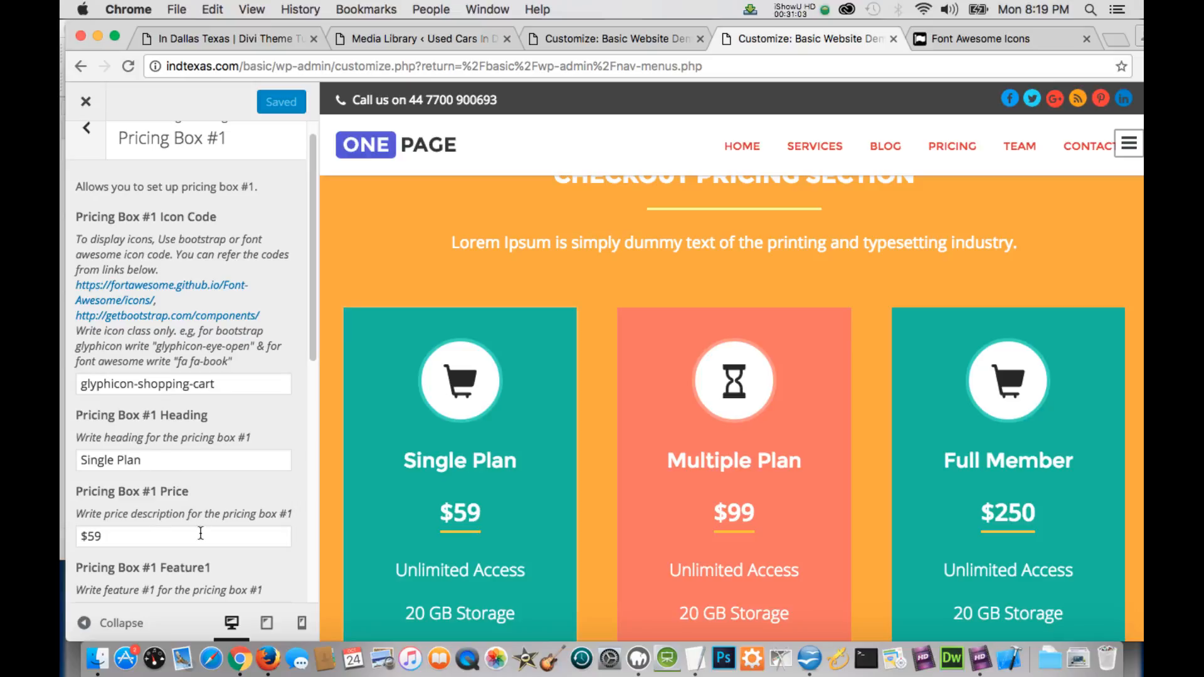
scroll(132, 525, "down", 2)
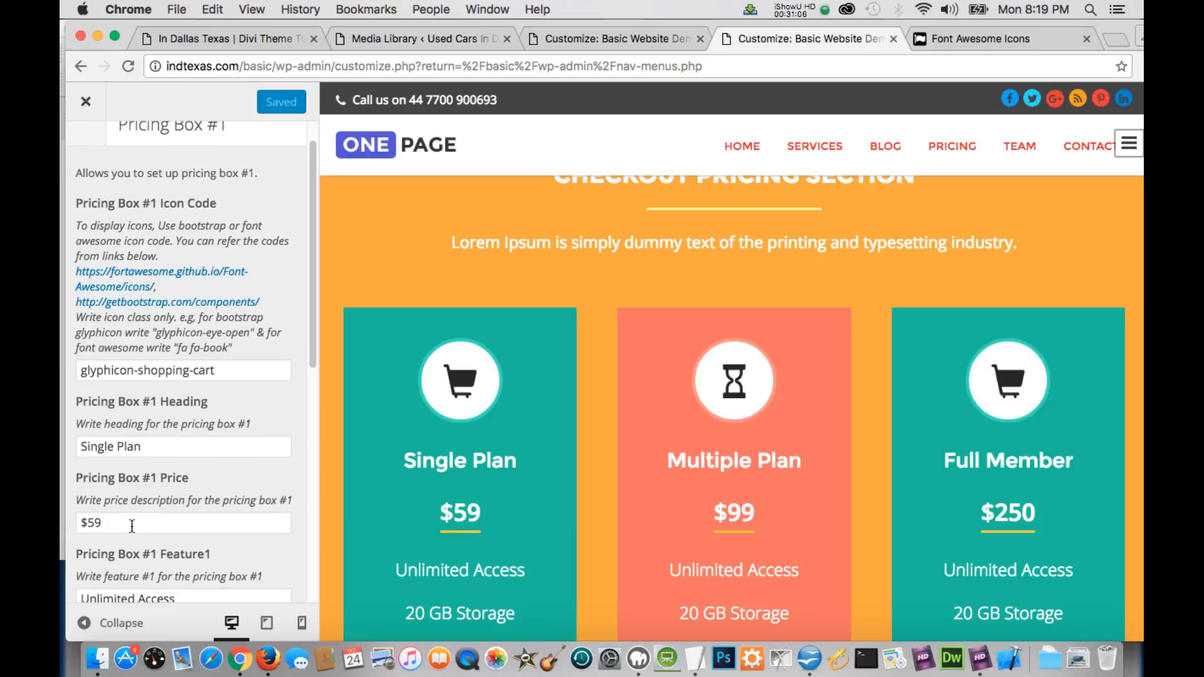
scroll(132, 525, "up", 1)
scroll(132, 524, "down", 3)
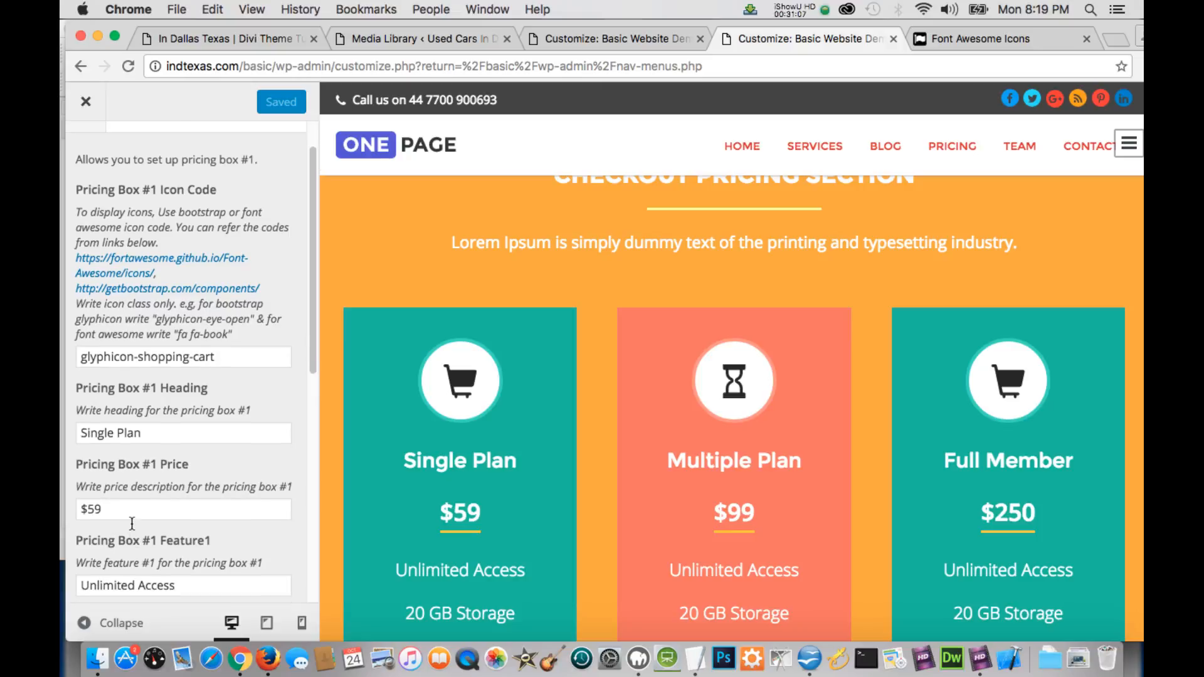
scroll(132, 523, "down", 5)
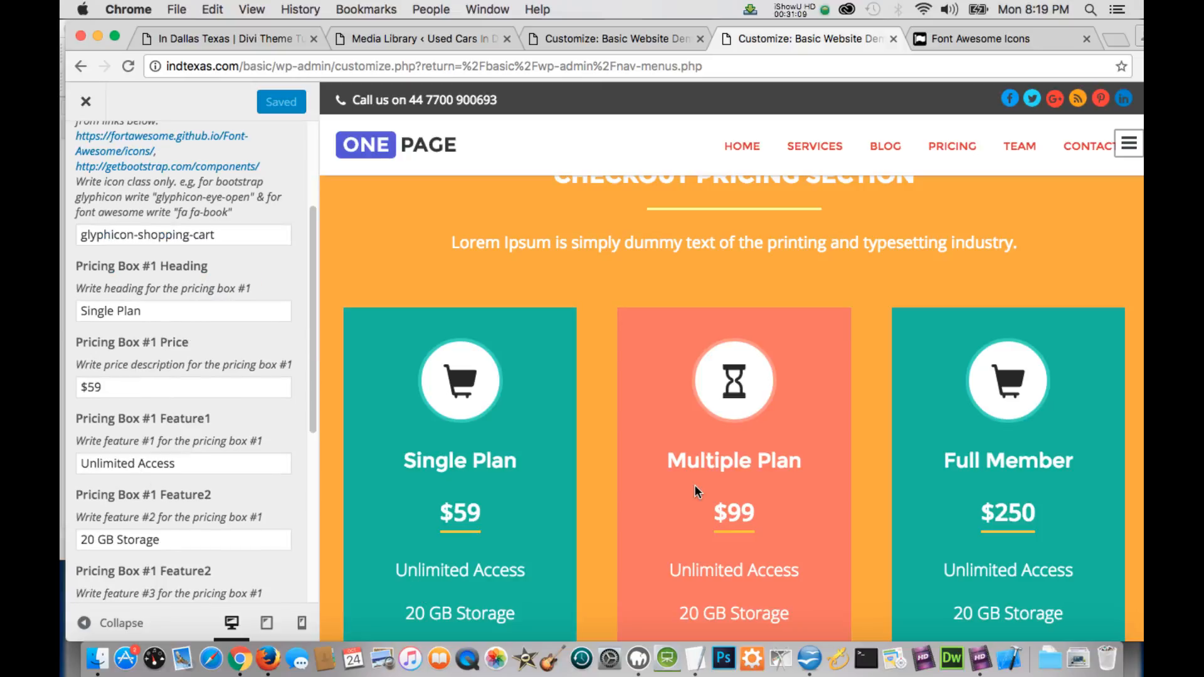
scroll(248, 548, "down", 2)
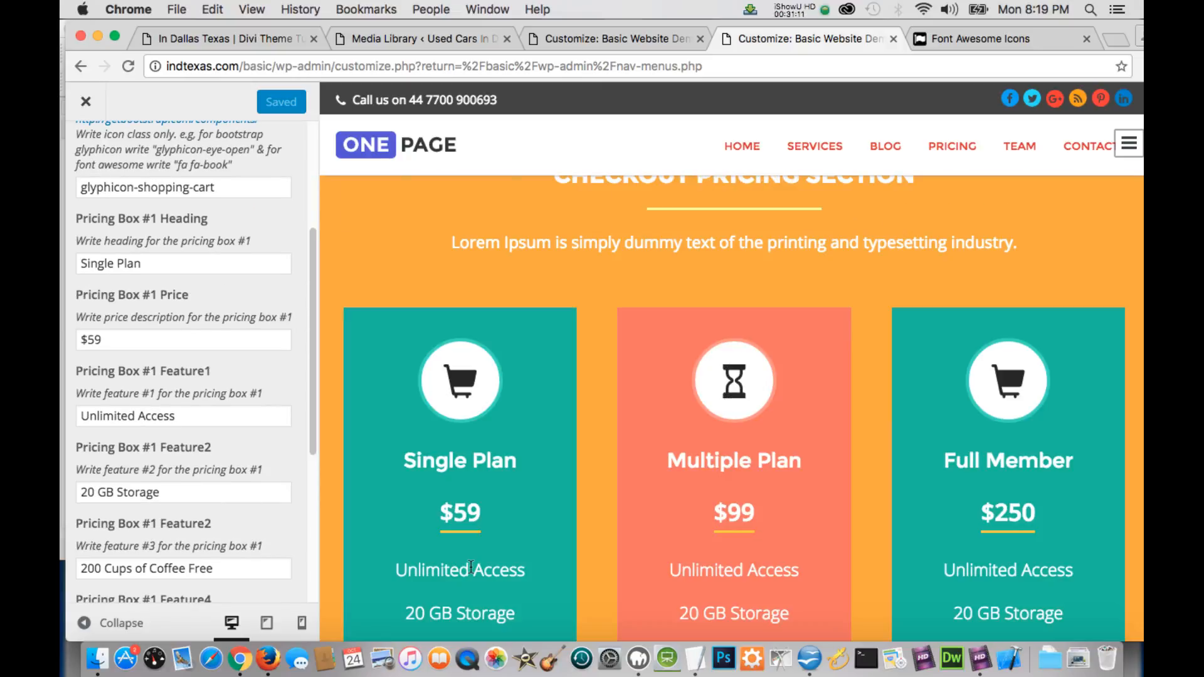
scroll(467, 551, "down", 10)
scroll(464, 274, "up", 6)
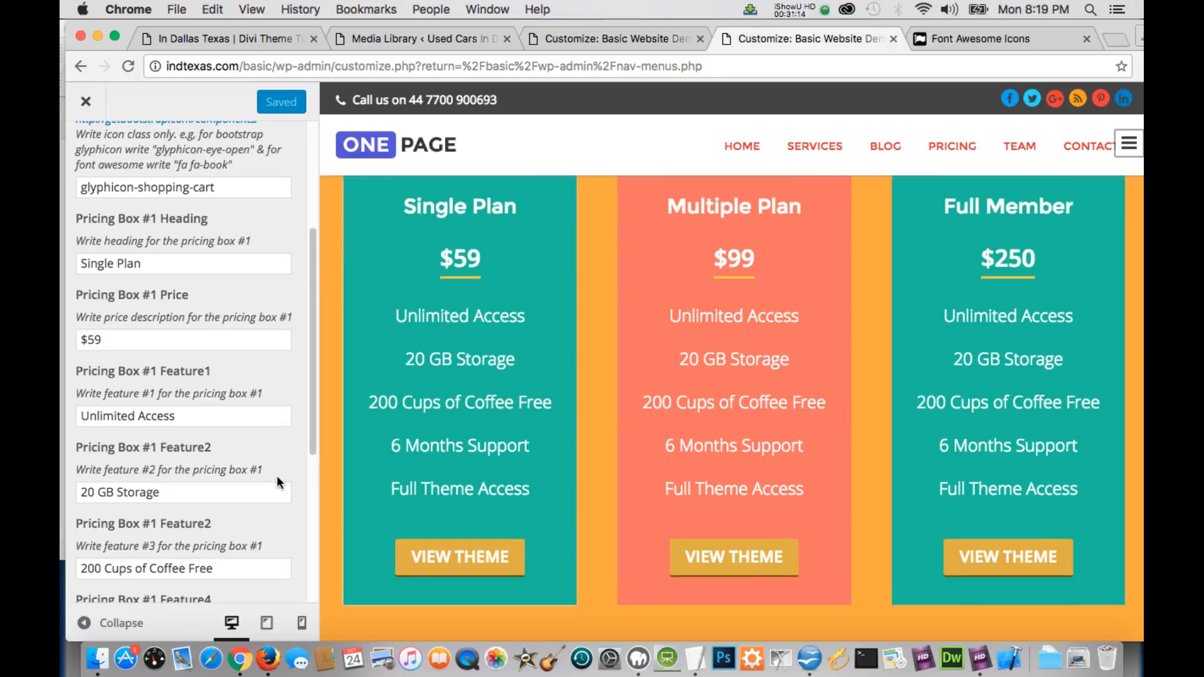
Leave the Pricing Box #1 and Pricing Section settings for the main customizer list, bringing the preview to the Team Section.
scroll(276, 475, "up", 5)
left_click(93, 161)
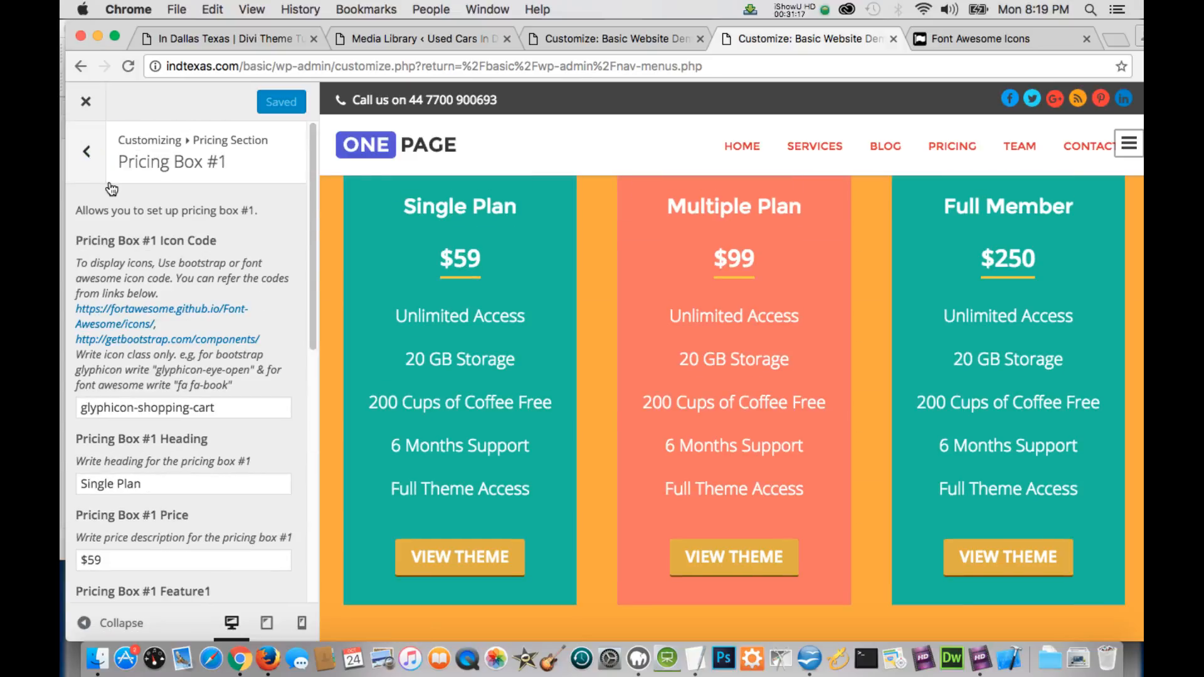
left_click(92, 162)
scroll(659, 350, "down", 10)
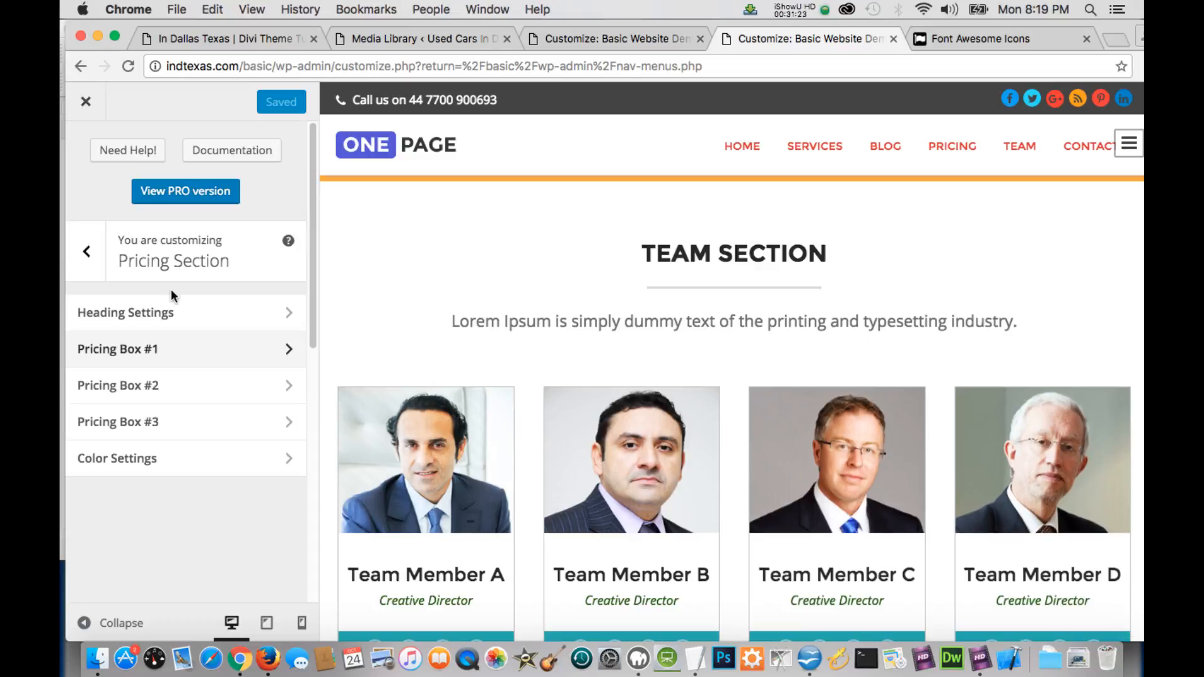
left_click(86, 251)
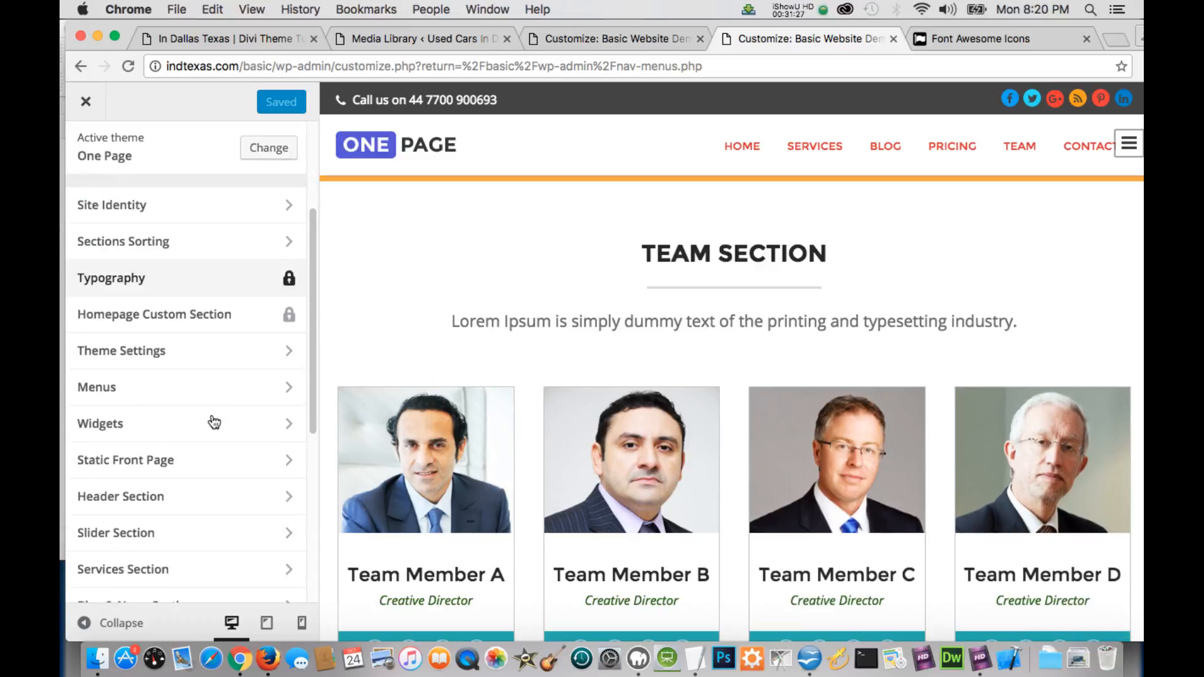
Open the Team Section settings of the theme customizer.
scroll(213, 423, "down", 5)
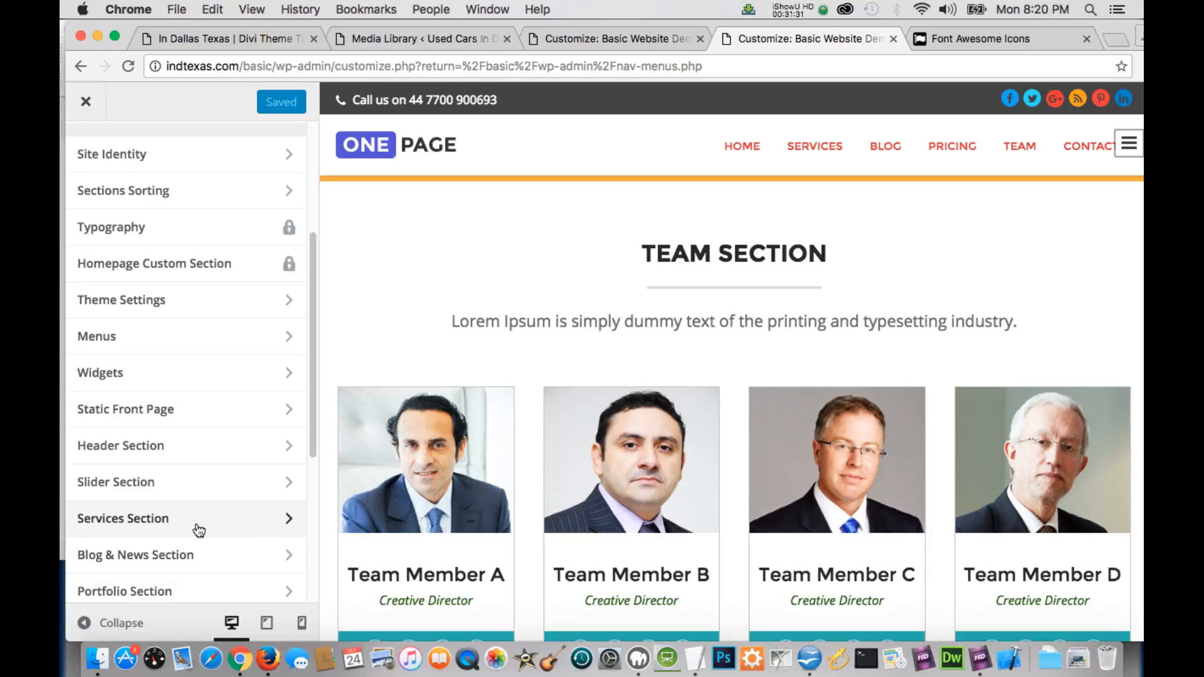
scroll(198, 531, "down", 1)
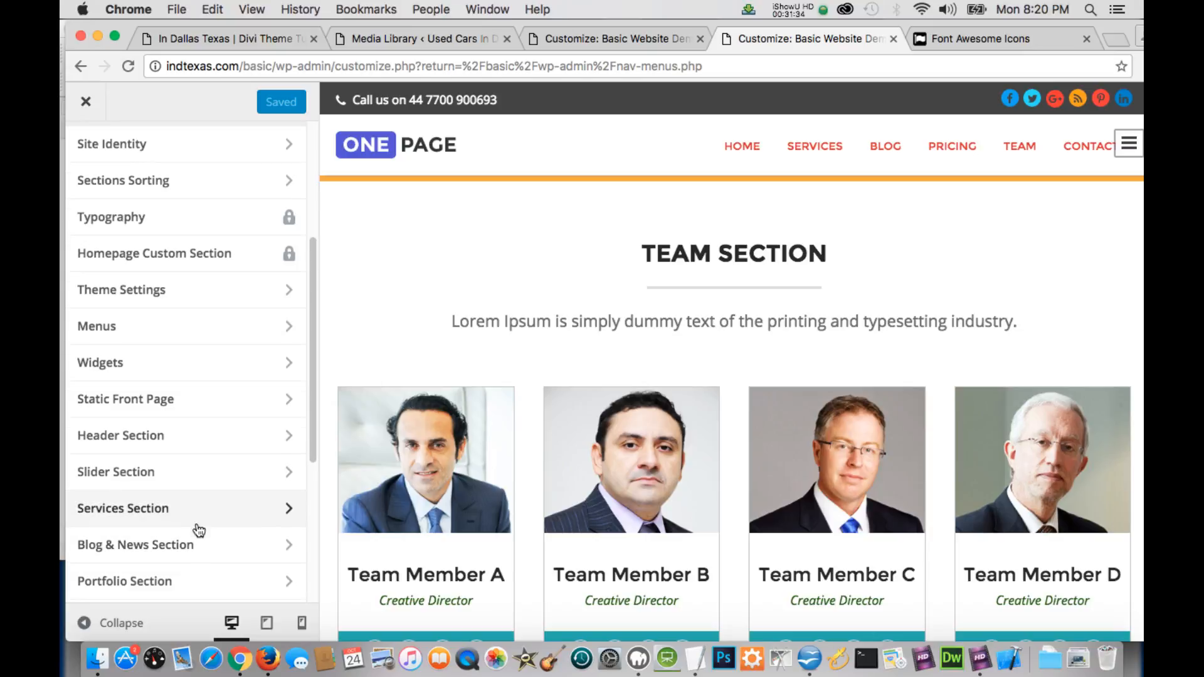
scroll(198, 530, "down", 1)
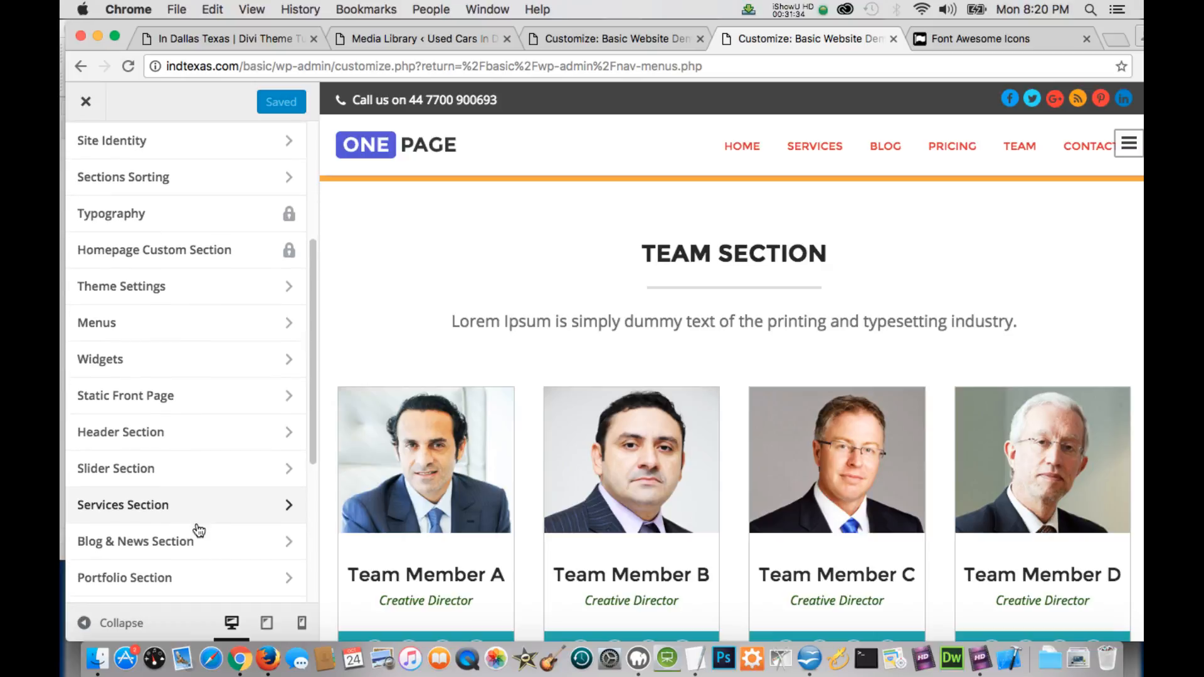
scroll(198, 530, "down", 2)
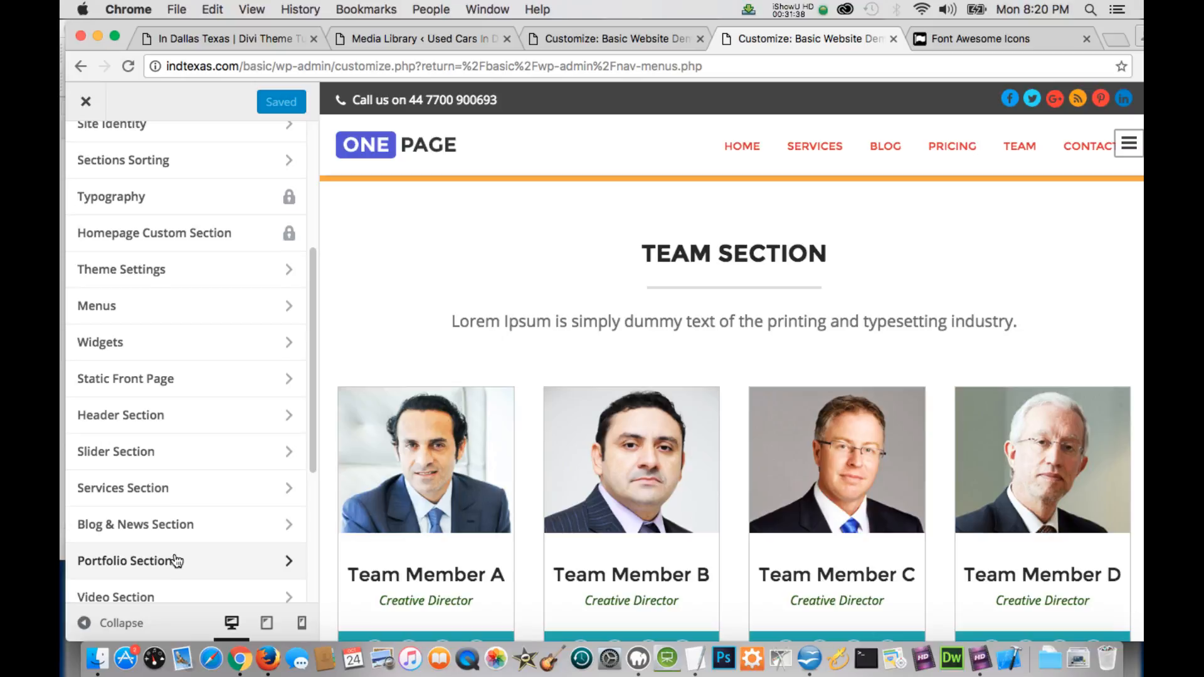
scroll(177, 555, "down", 5)
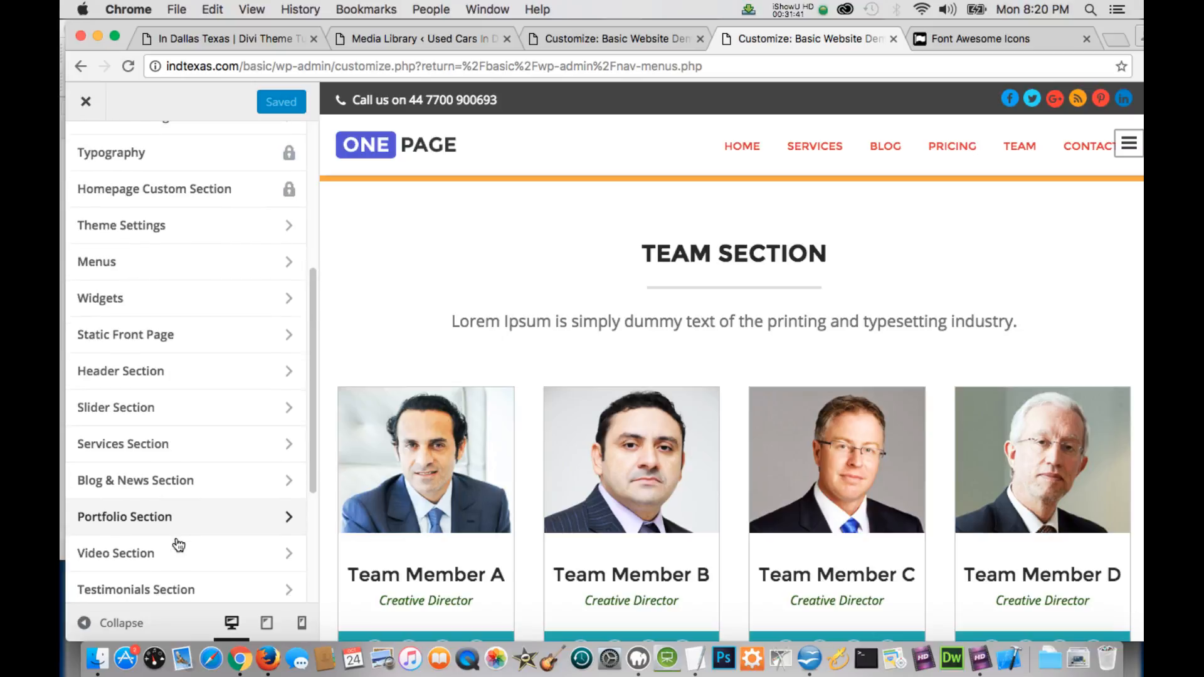
scroll(188, 551, "down", 10)
left_click(195, 558)
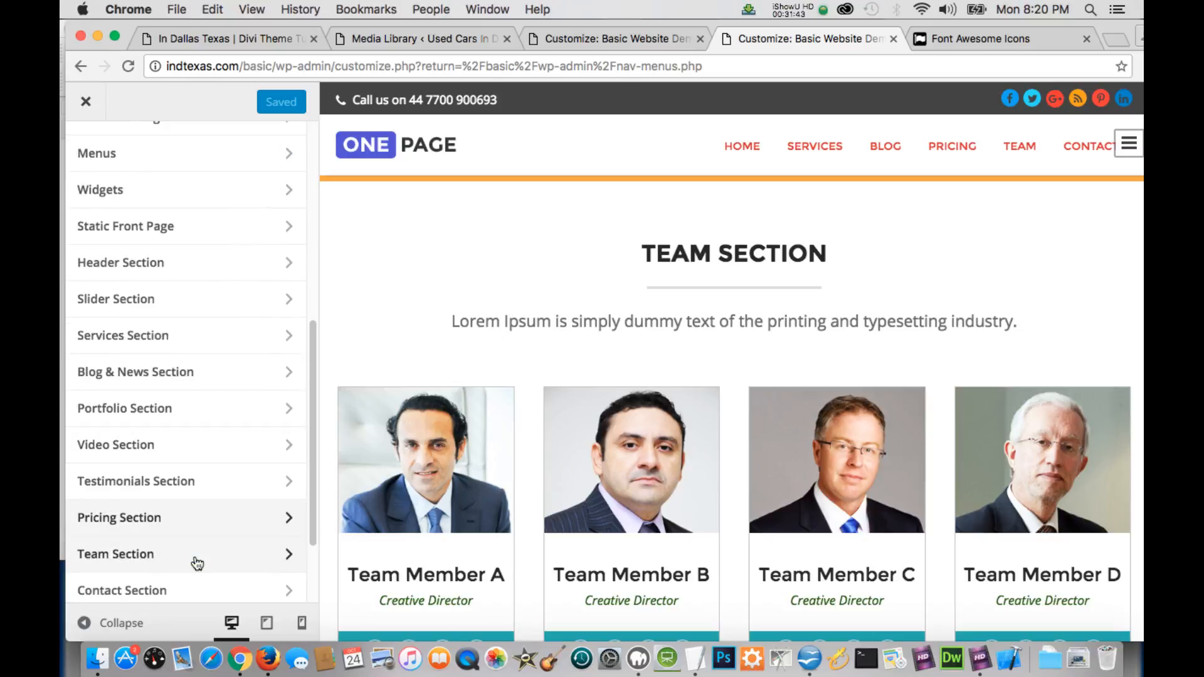
left_click(196, 558)
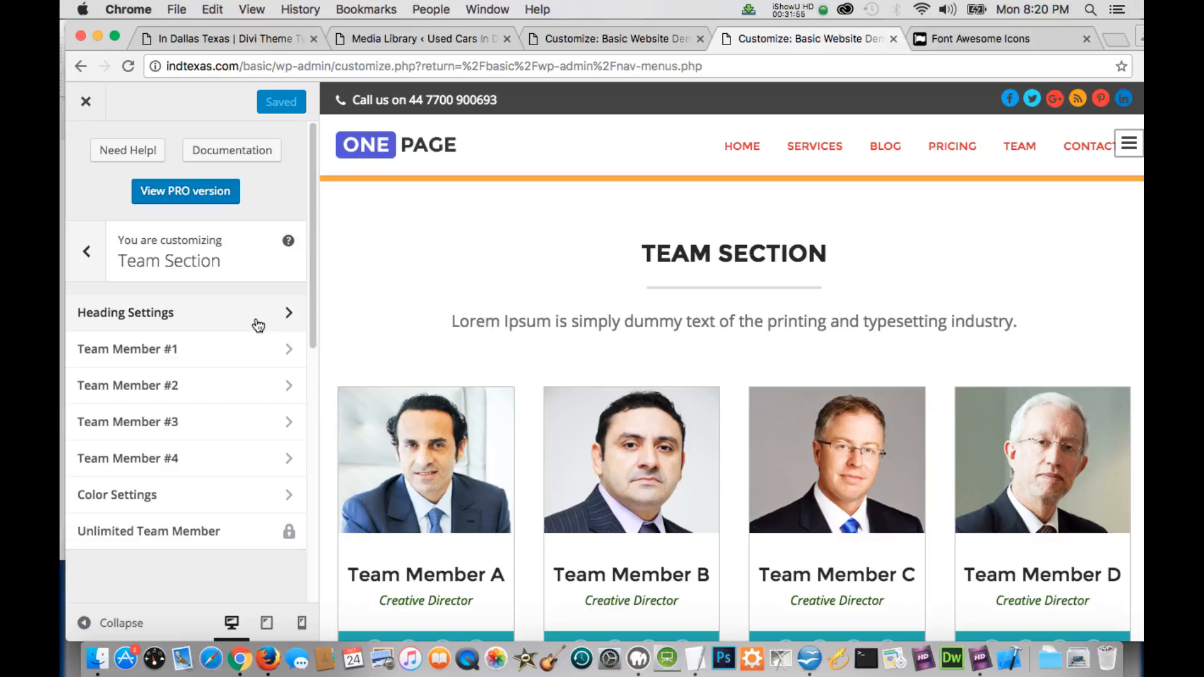
Open the Team Member #1 settings and view the team member cards in the preview.
left_click(201, 356)
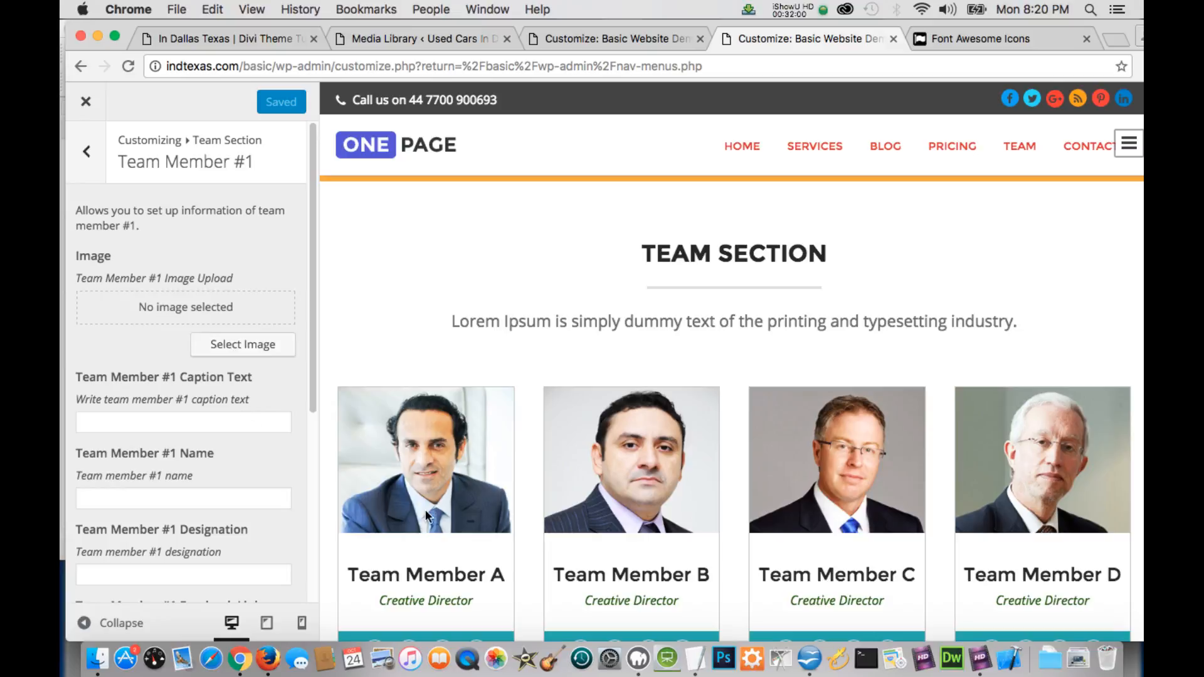
mouse_move(416, 461)
scroll(428, 232, "down", 10)
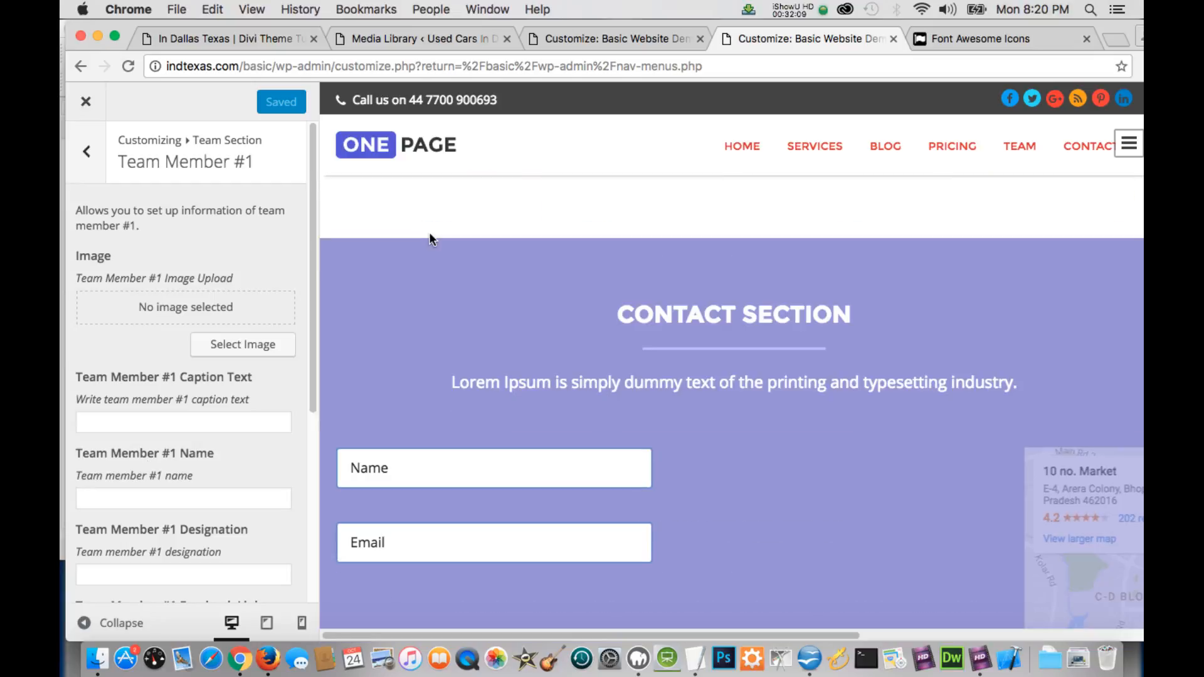
scroll(429, 232, "up", 10)
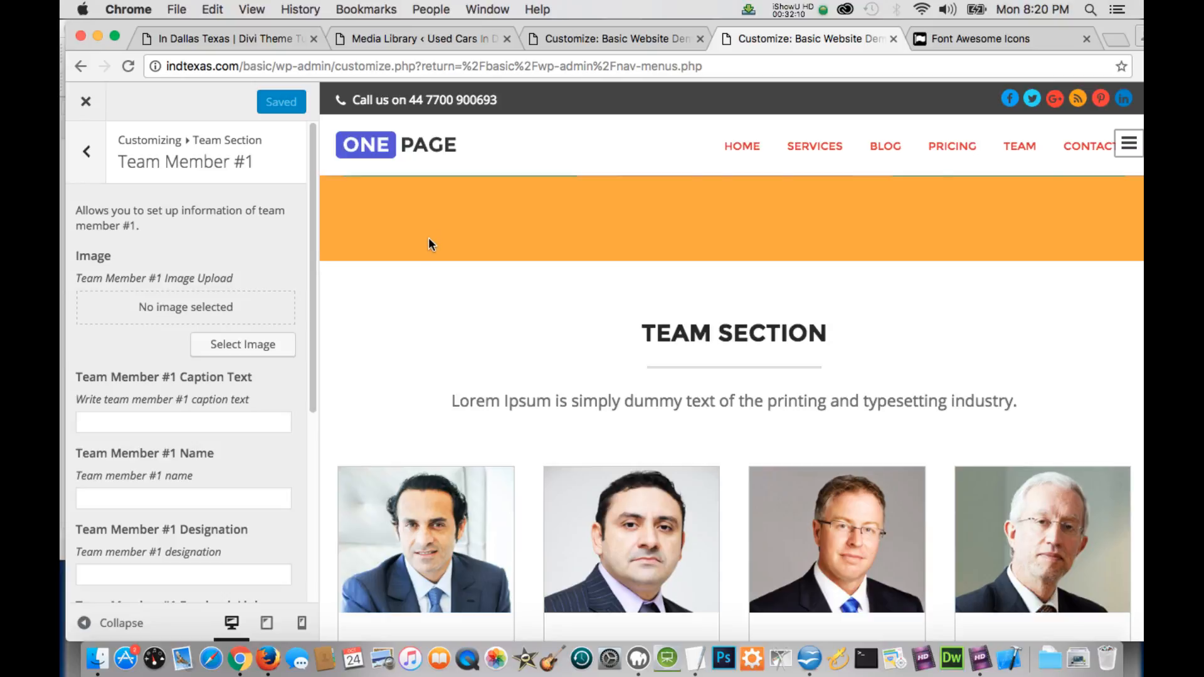
scroll(428, 237, "up", 1)
scroll(424, 475, "down", 5)
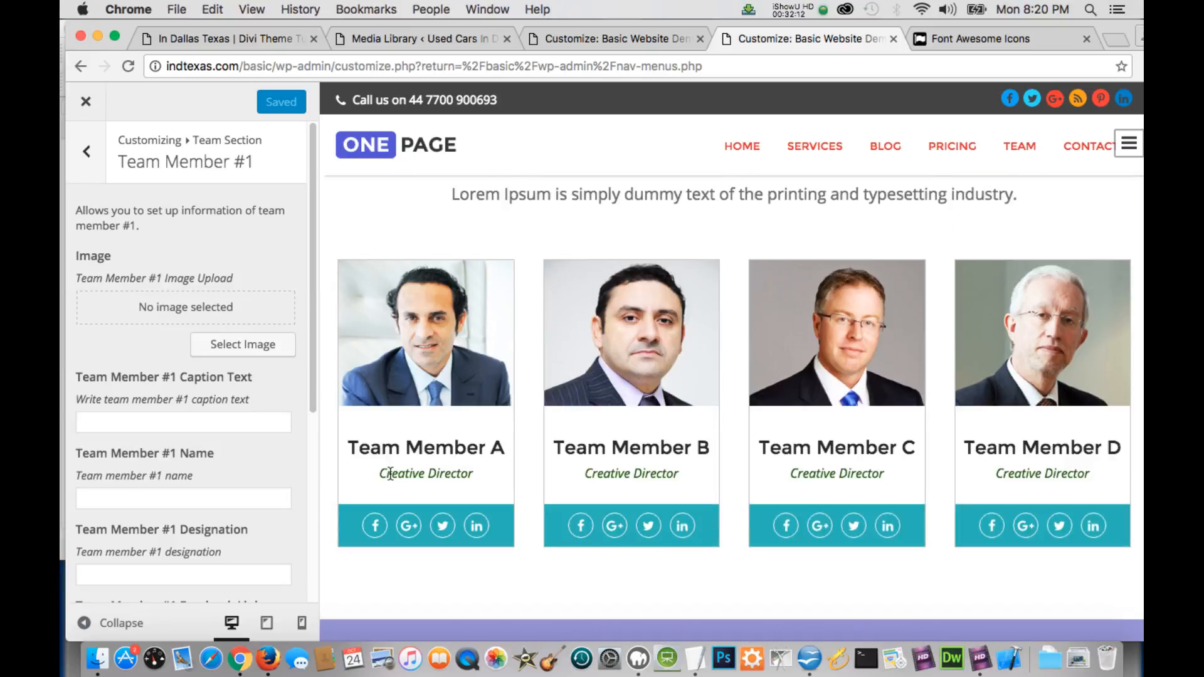
scroll(390, 474, "down", 2)
Examine Team Member #1's name, designation and social link fields against the first team card in the preview.
left_click(130, 491)
left_click(100, 569)
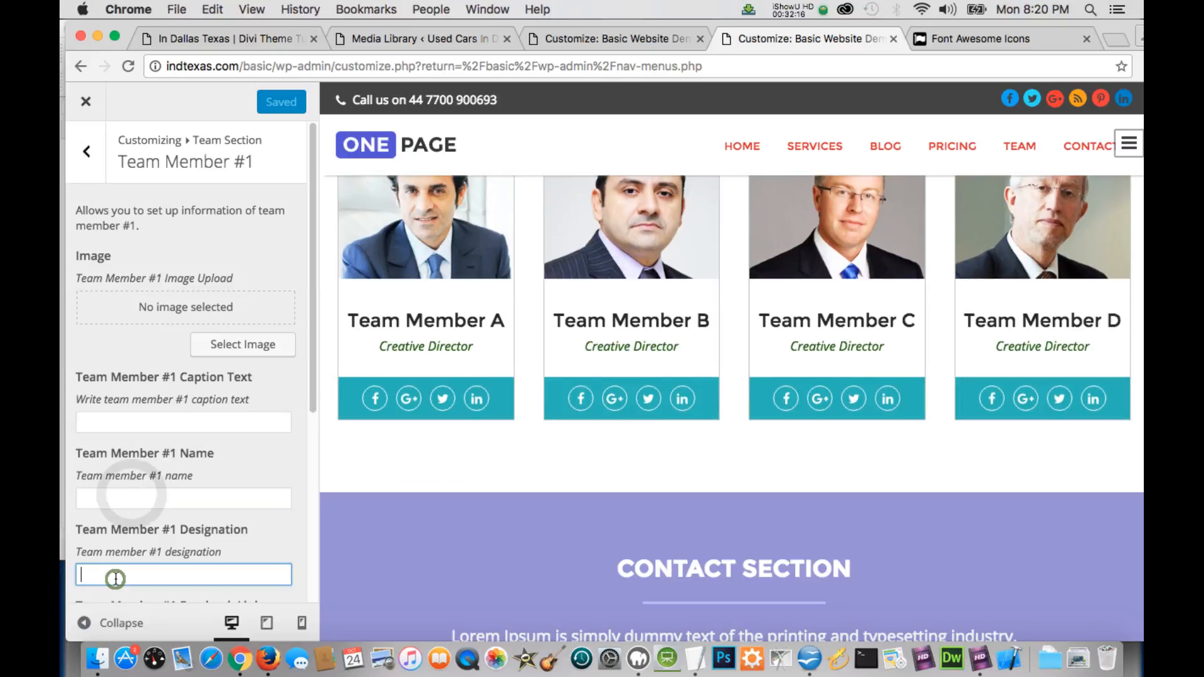
left_click(132, 494)
left_click(115, 577)
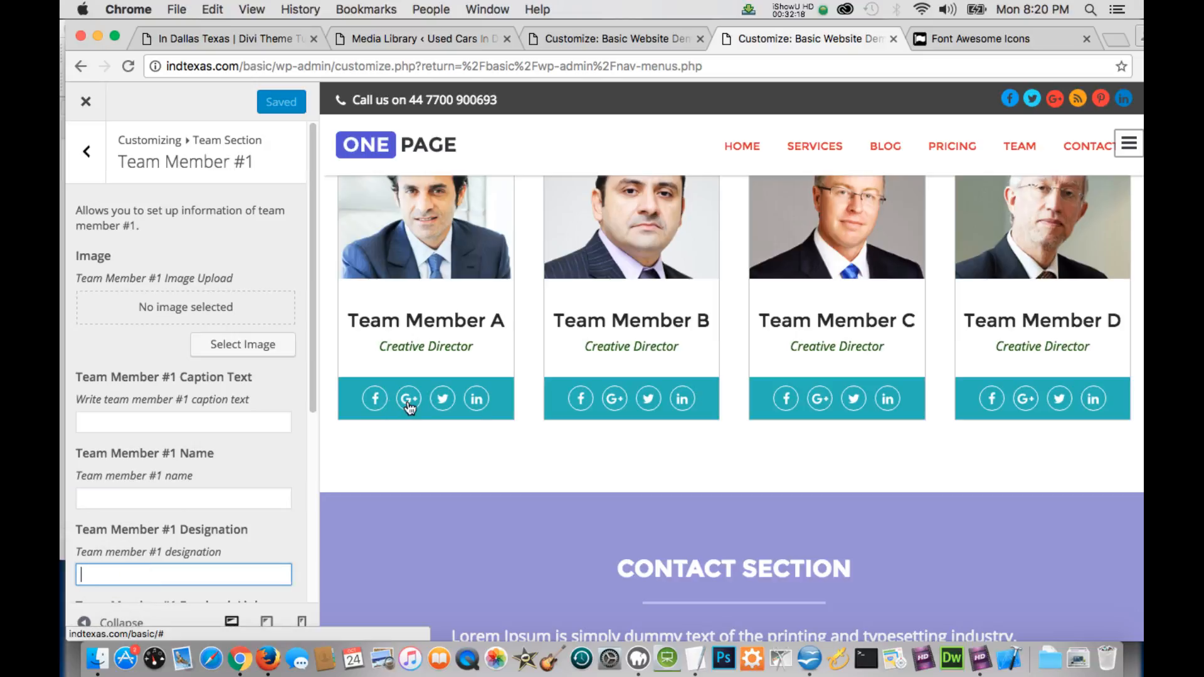
scroll(283, 468, "down", 1)
scroll(283, 469, "up", 1)
scroll(284, 470, "down", 5)
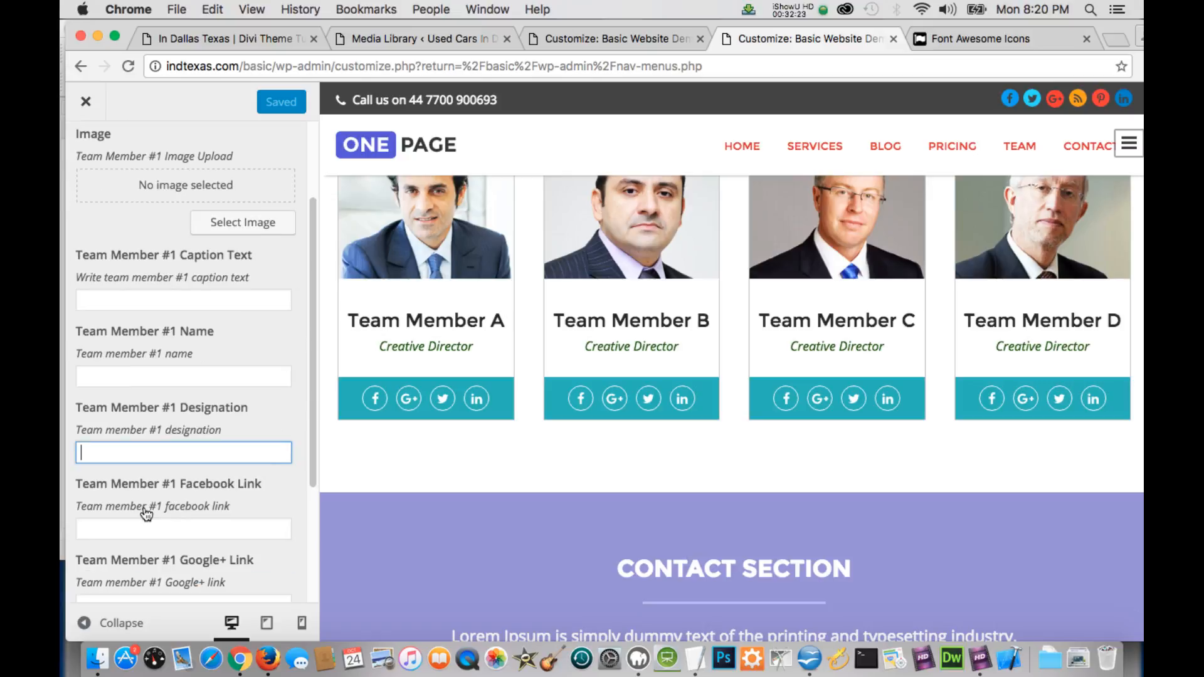
scroll(138, 527, "down", 1)
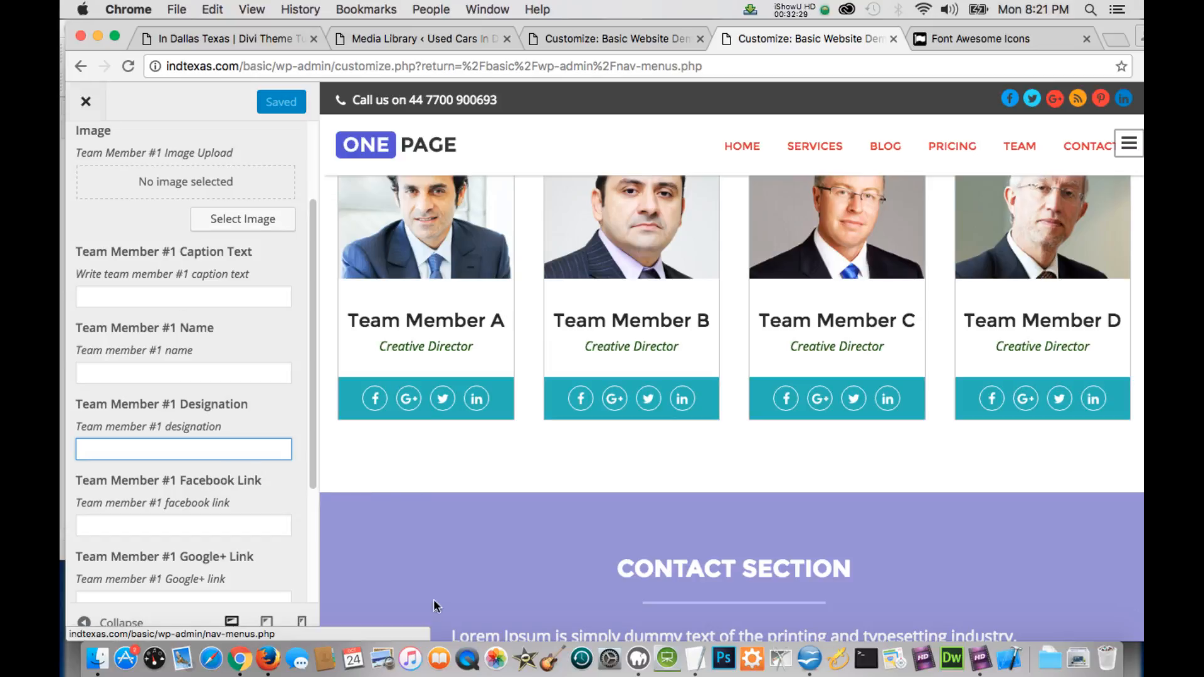
Examine the Contact Section's form and map and the footer in the homepage preview.
scroll(497, 530, "down", 10)
scroll(499, 525, "up", 4)
scroll(501, 532, "down", 4)
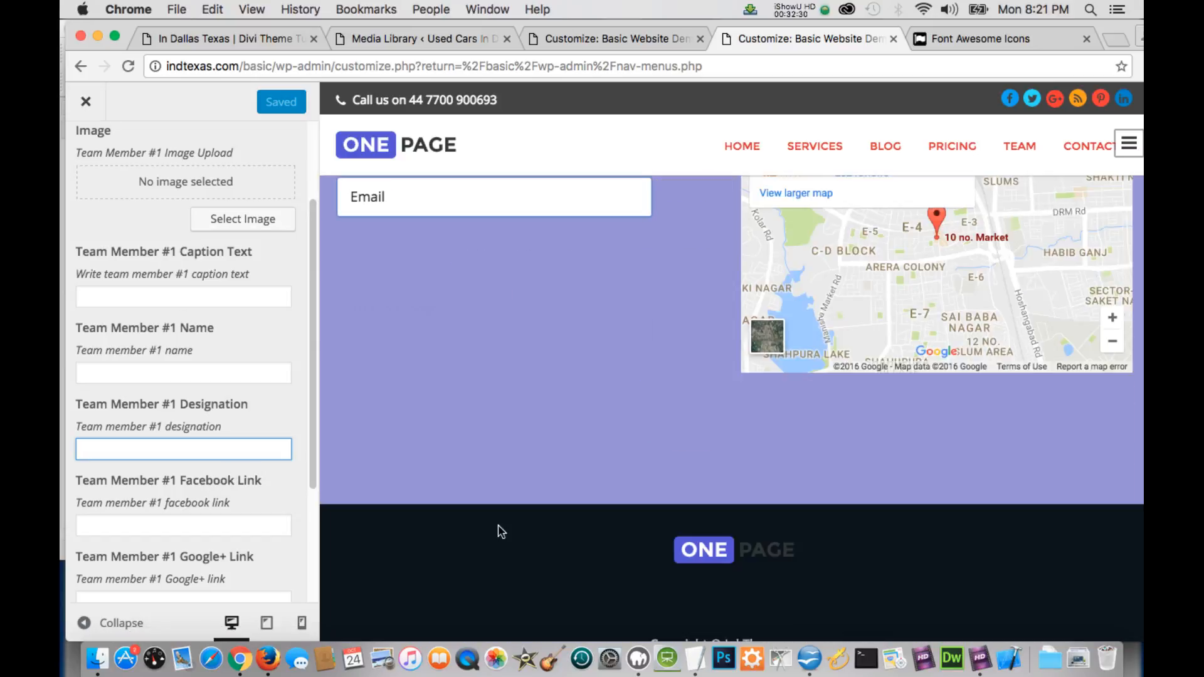
scroll(500, 532, "up", 3)
scroll(498, 525, "up", 1)
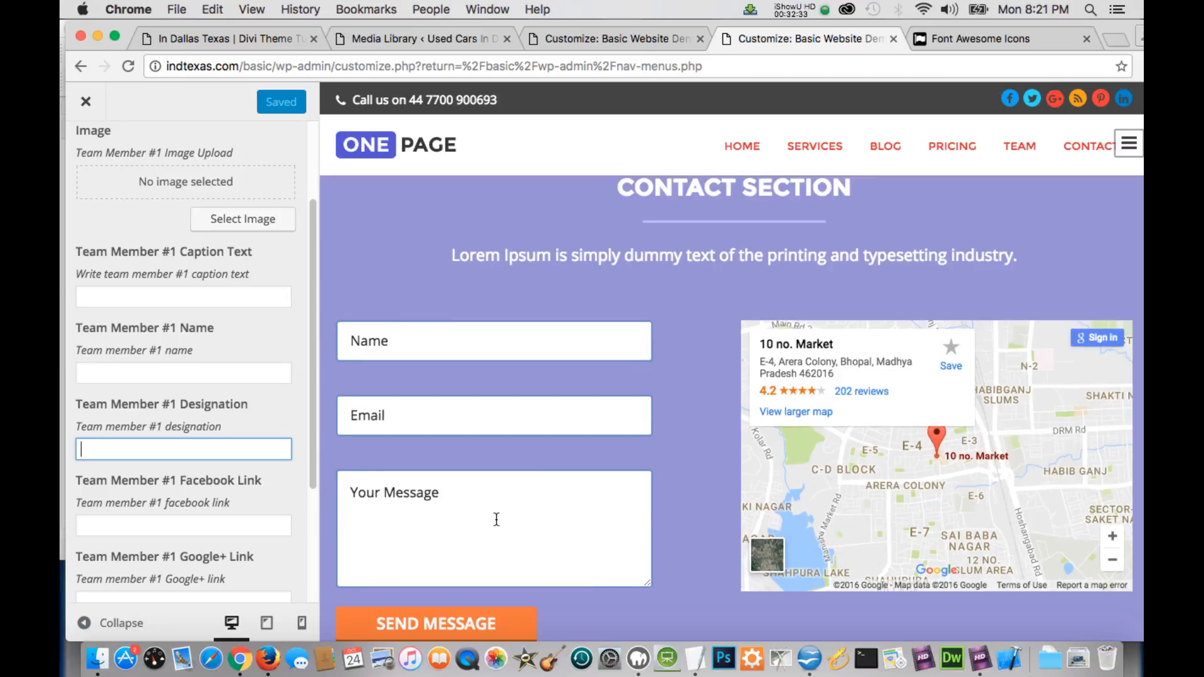
Leave the Team Member #1 and Team Section settings and return to the main customizer list.
scroll(189, 270, "up", 2)
left_click(94, 161)
left_click(222, 337)
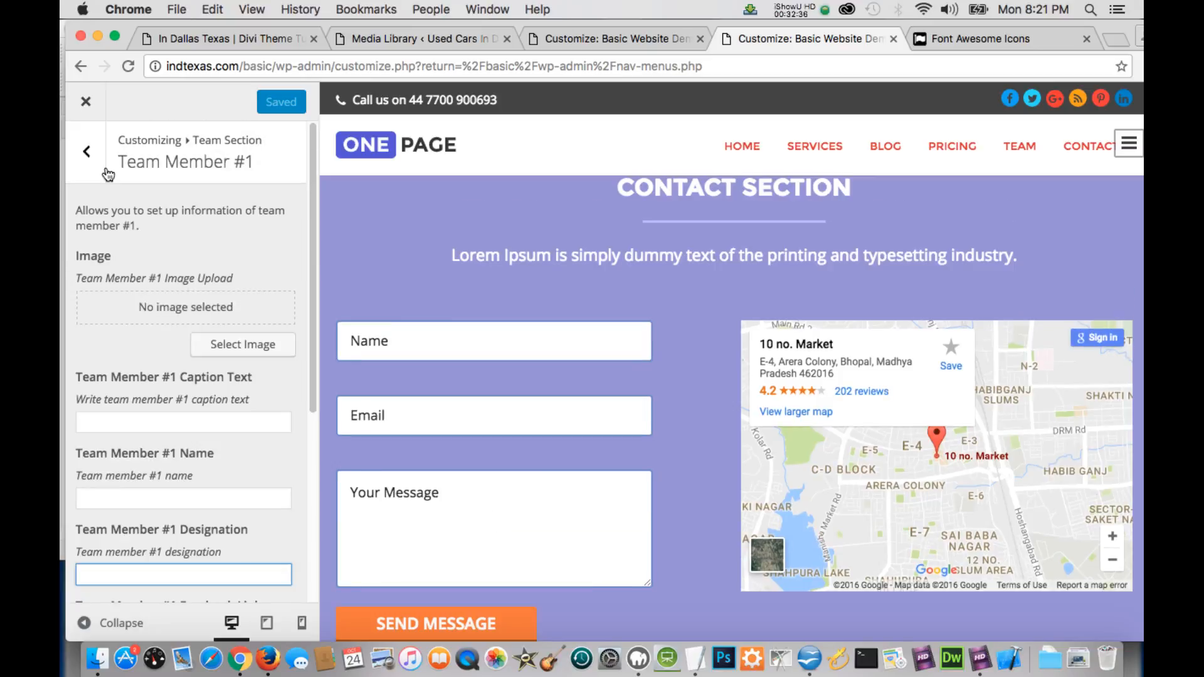
left_click(86, 151)
left_click(86, 256)
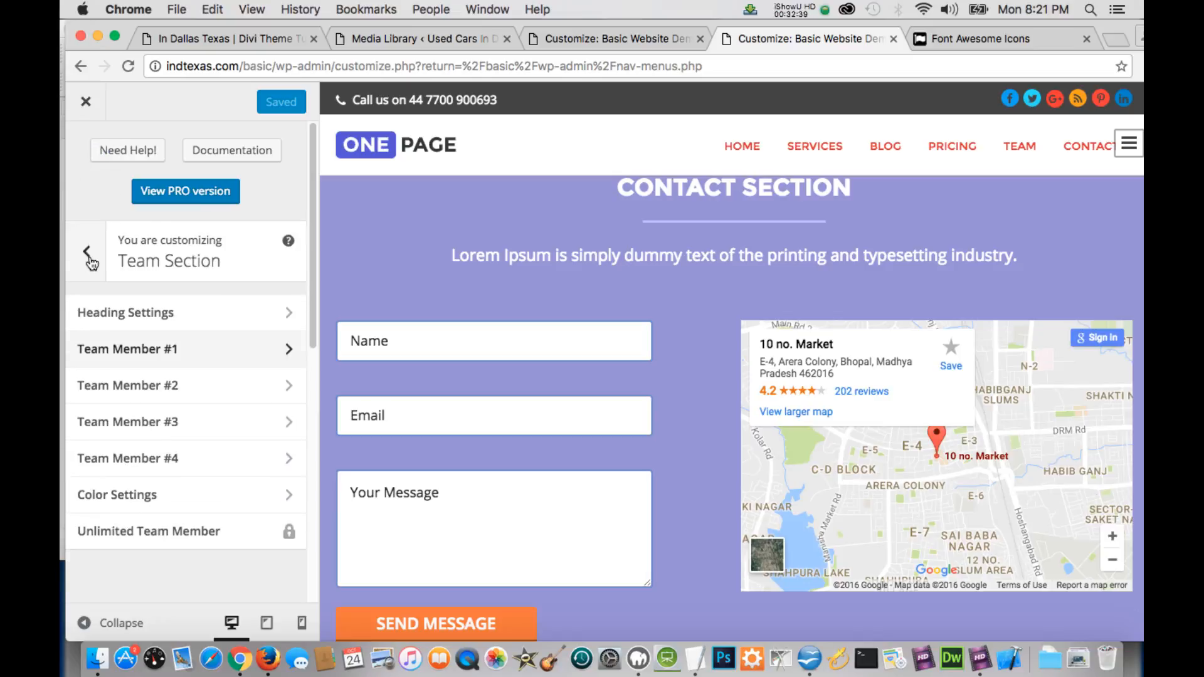
left_click(89, 260)
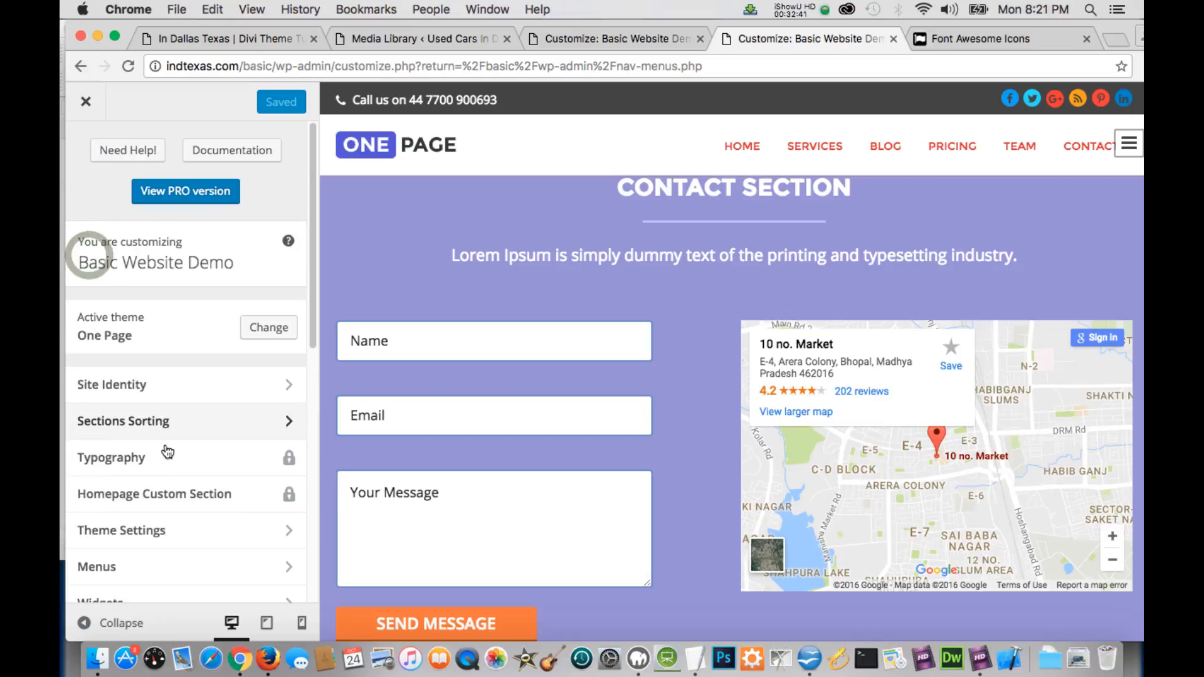
Open the Settings page of the Contact Section in the customizer.
scroll(161, 502, "down", 4)
scroll(168, 475, "up", 3)
scroll(164, 483, "down", 4)
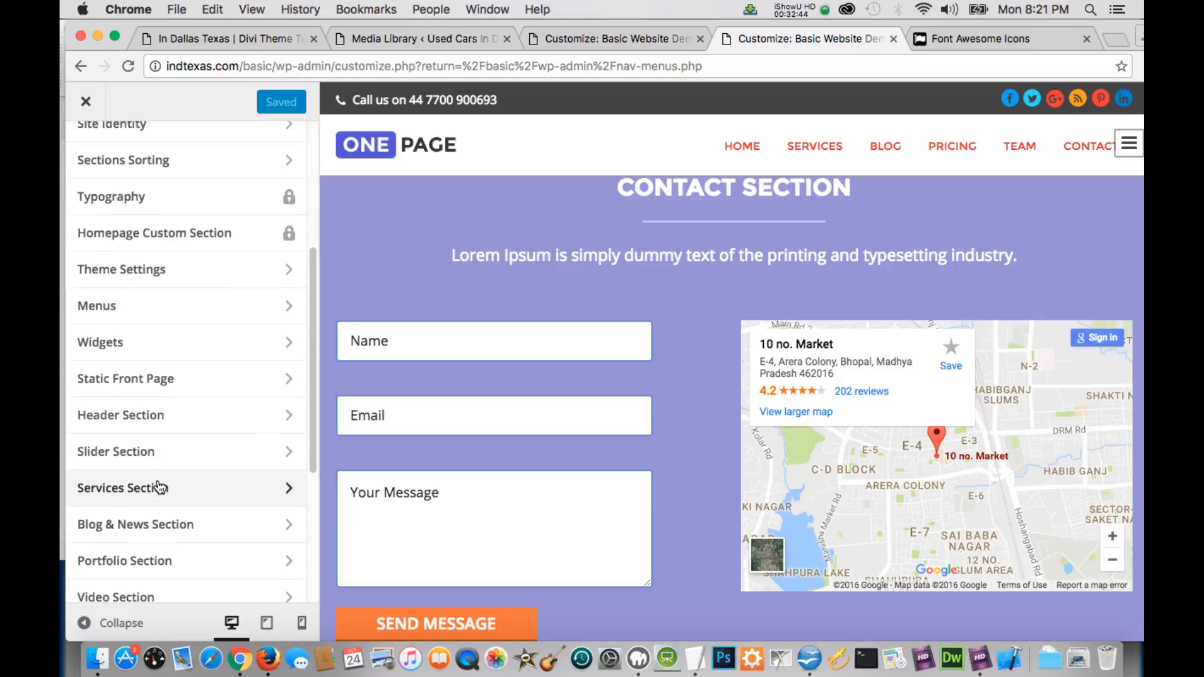
scroll(161, 495, "up", 1)
scroll(165, 498, "down", 3)
scroll(171, 471, "up", 2)
scroll(172, 451, "down", 3)
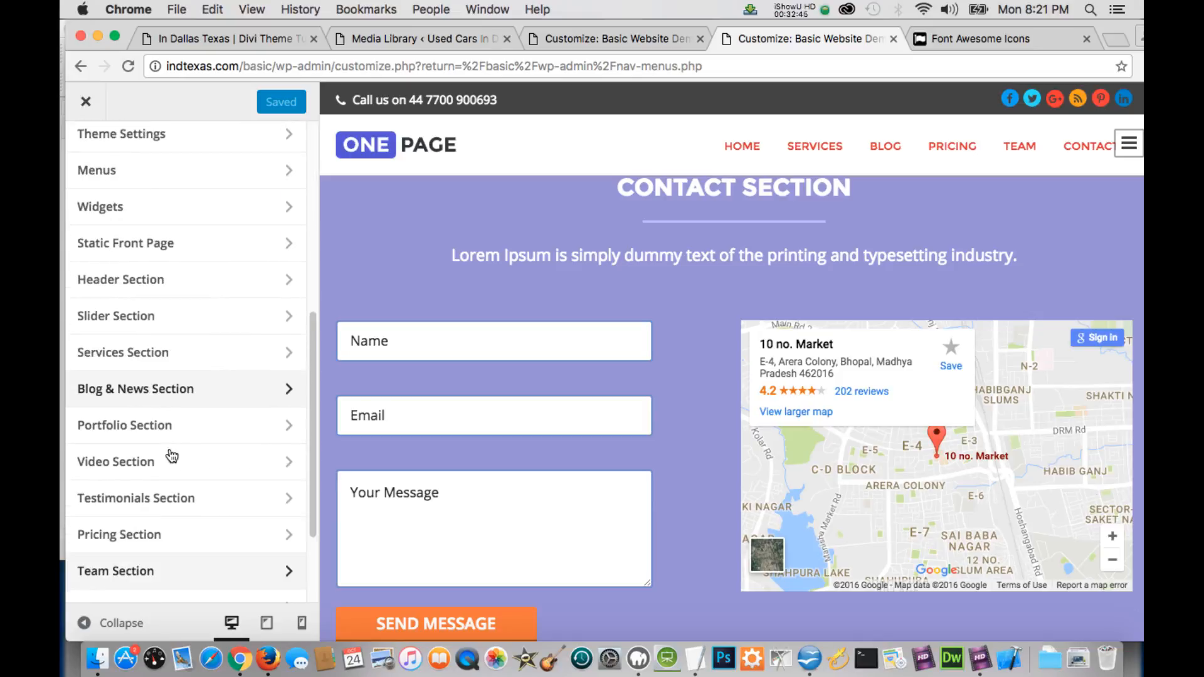
scroll(169, 511, "down", 2)
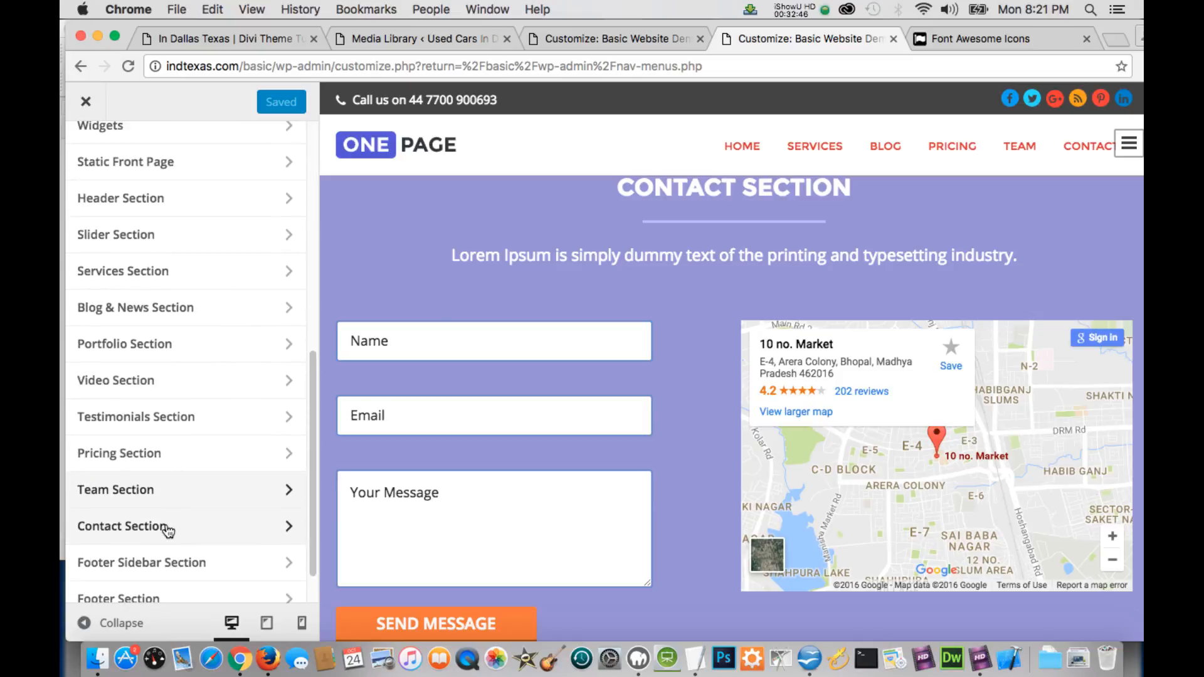
scroll(167, 529, "down", 1)
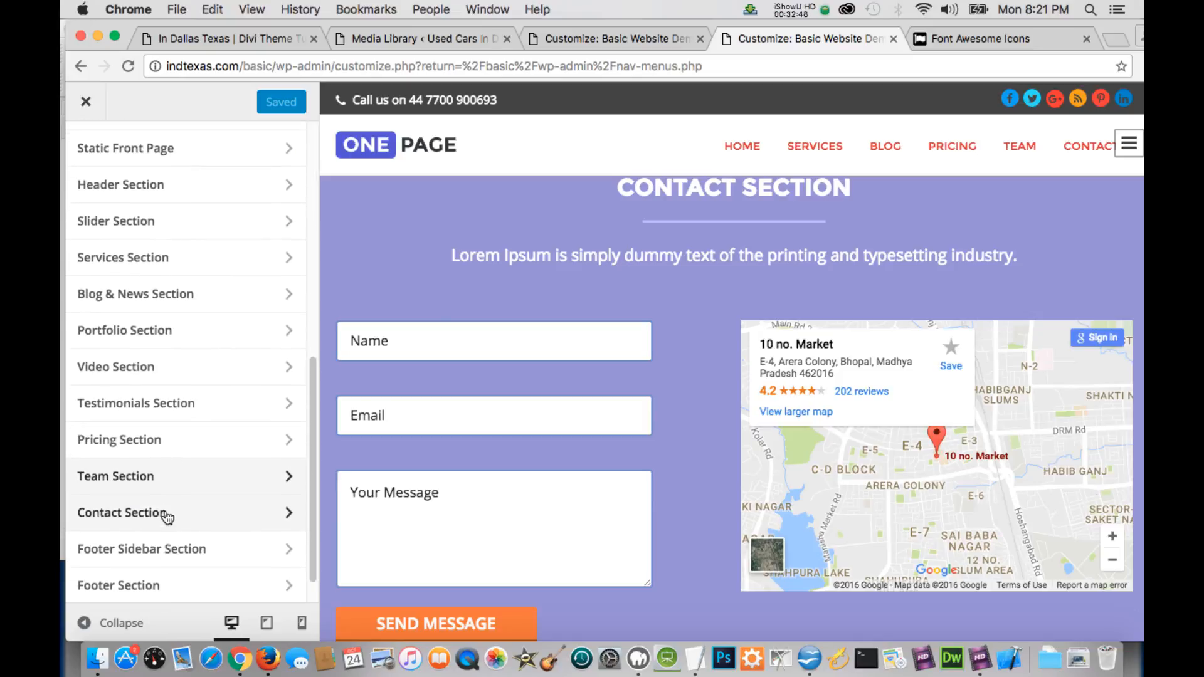
left_click(228, 528)
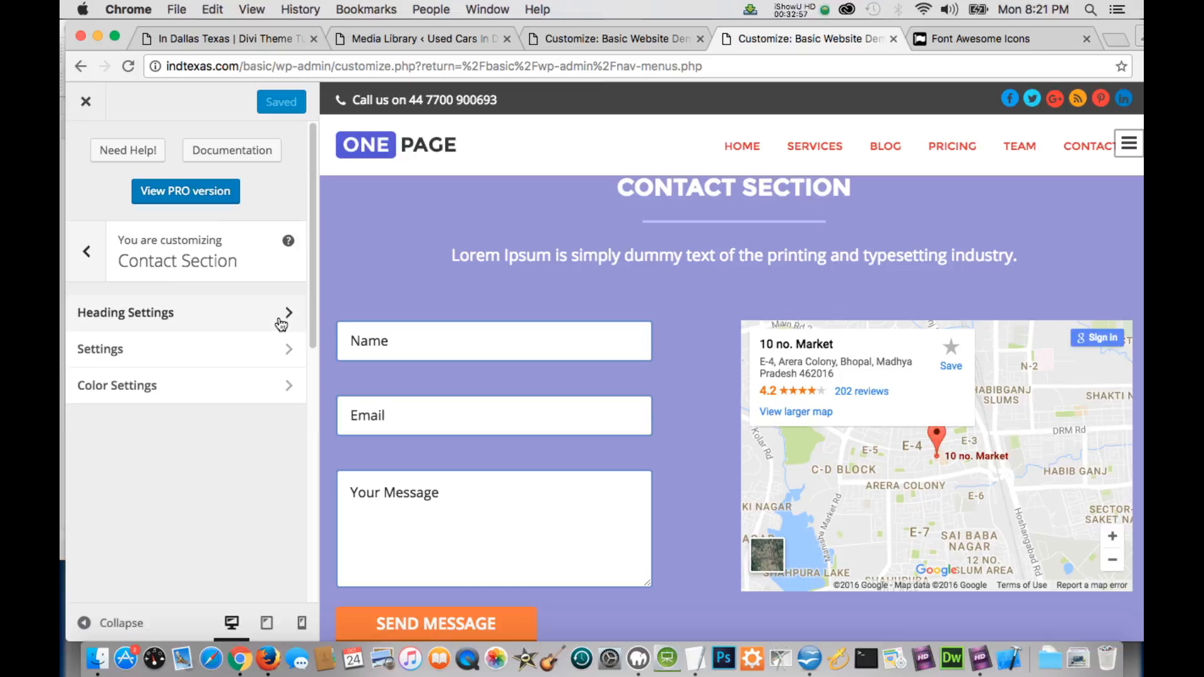
left_click(276, 352)
left_click(275, 350)
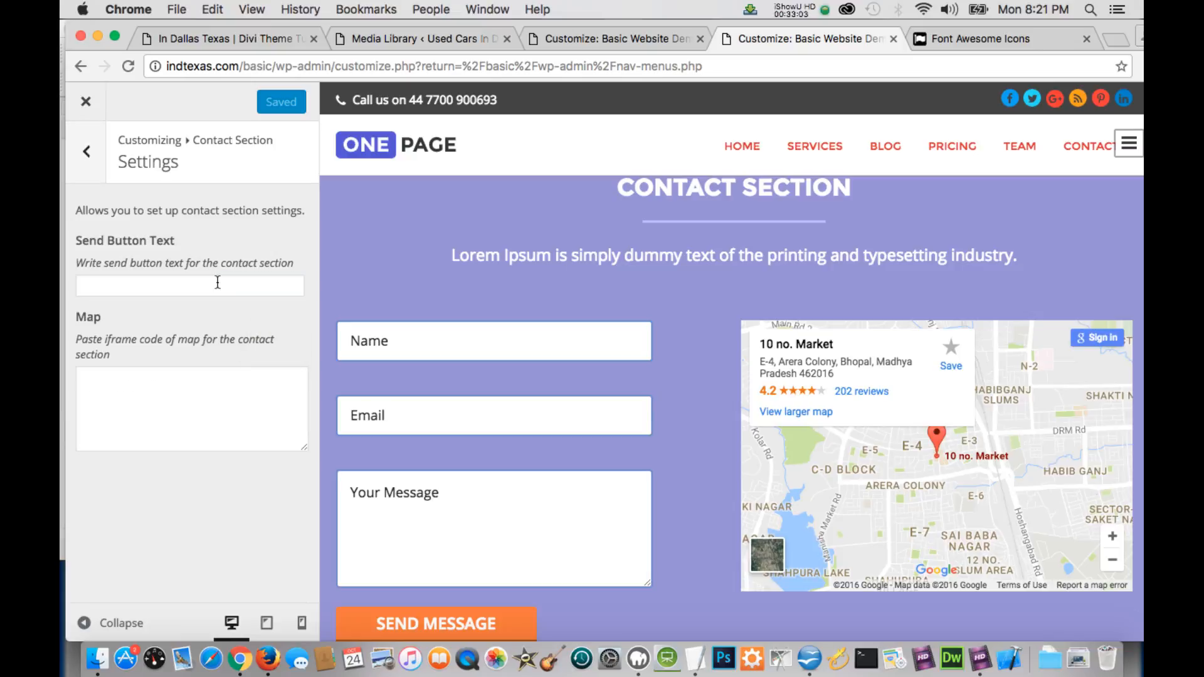
Set the contact section's send button text to "Contact Me" and make the empty map code field active.
left_click(211, 285)
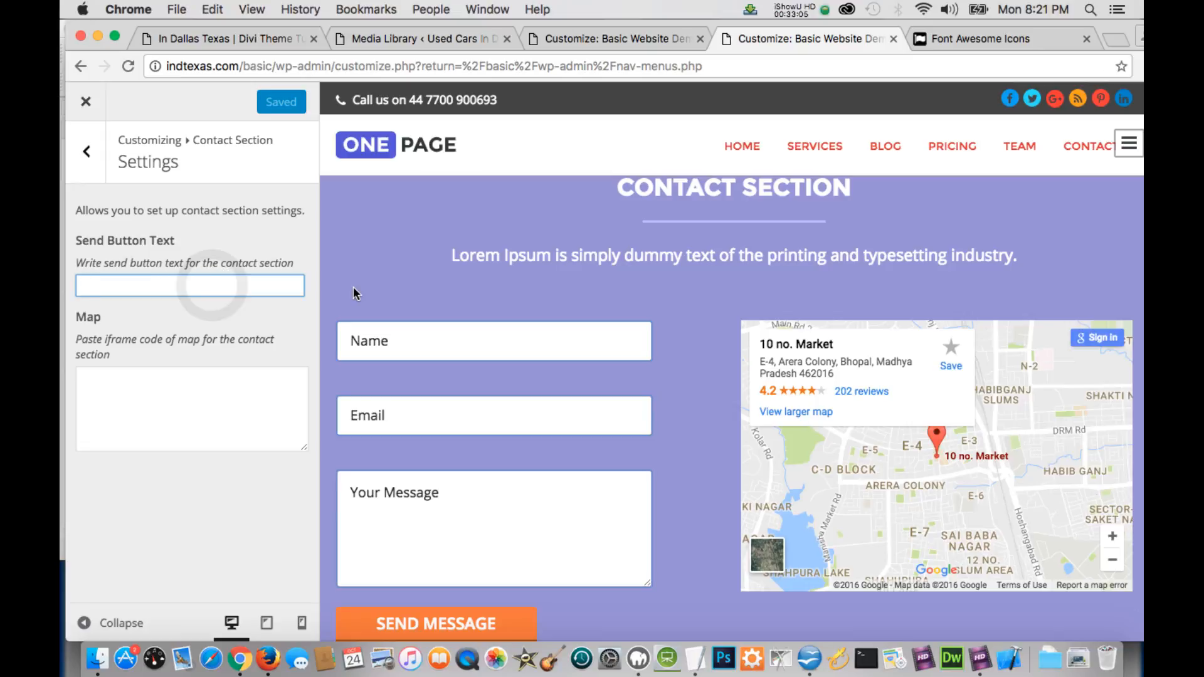
type("Contac")
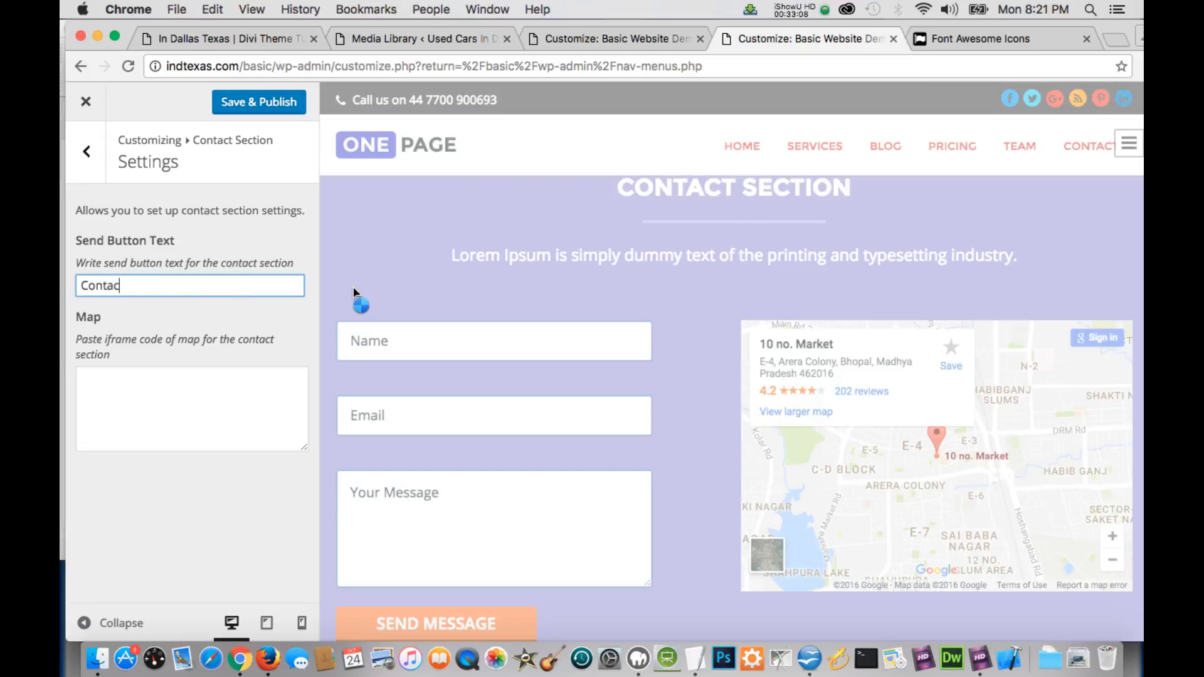
type("t Me")
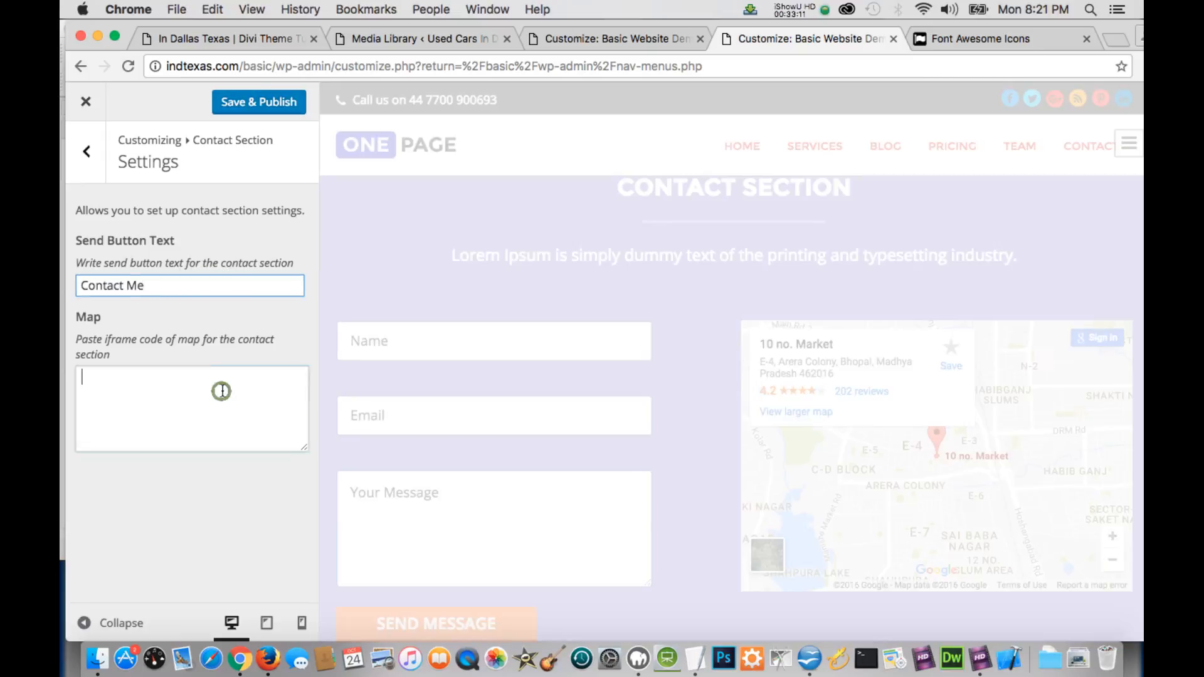
left_click(223, 390)
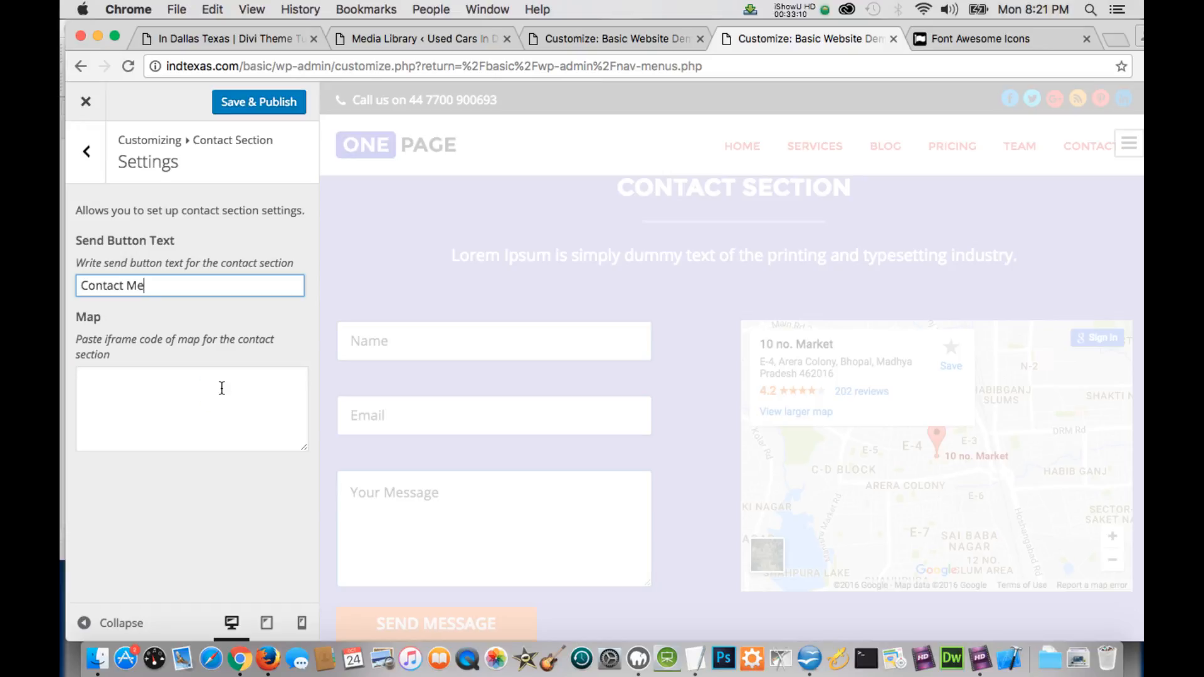
left_click(222, 391)
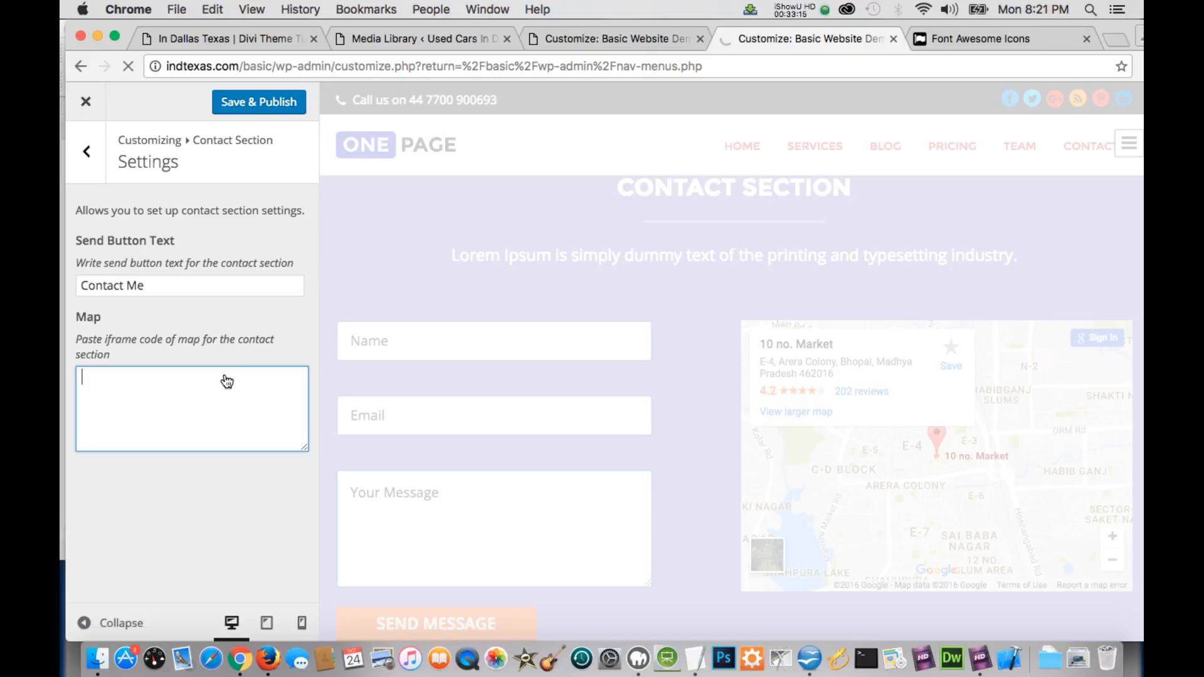
Load Google Maps in the browser tab that holds the Font Awesome icons page.
left_click(1027, 38)
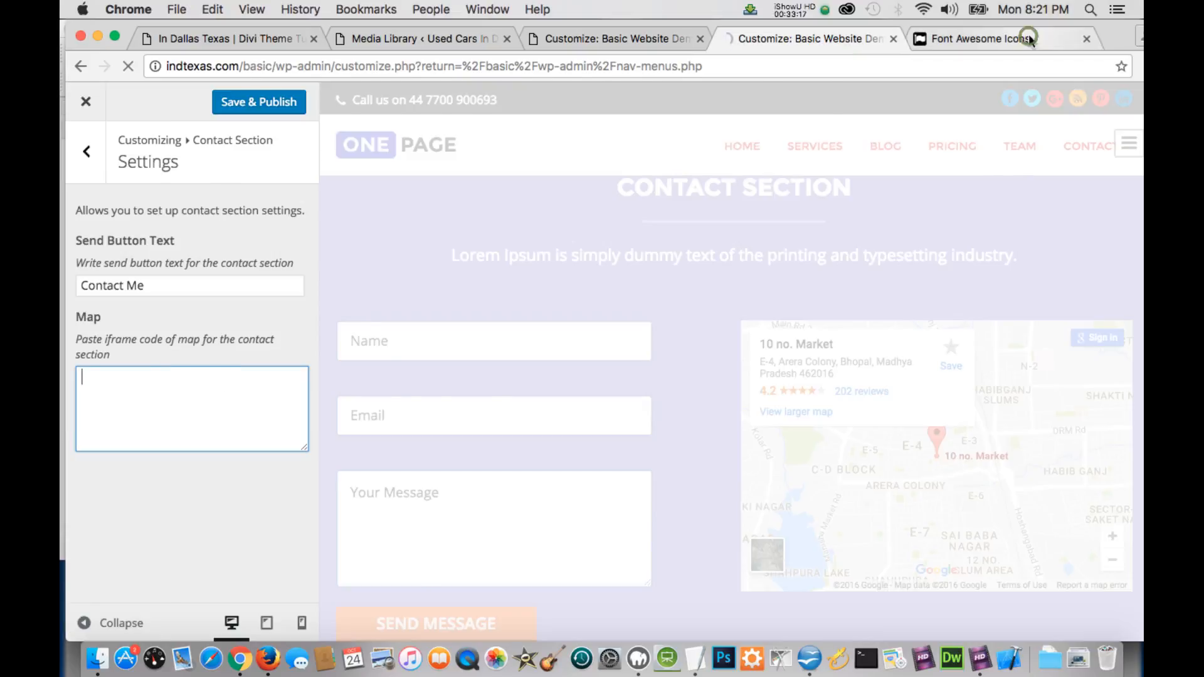
left_click(1027, 38)
left_click(344, 67)
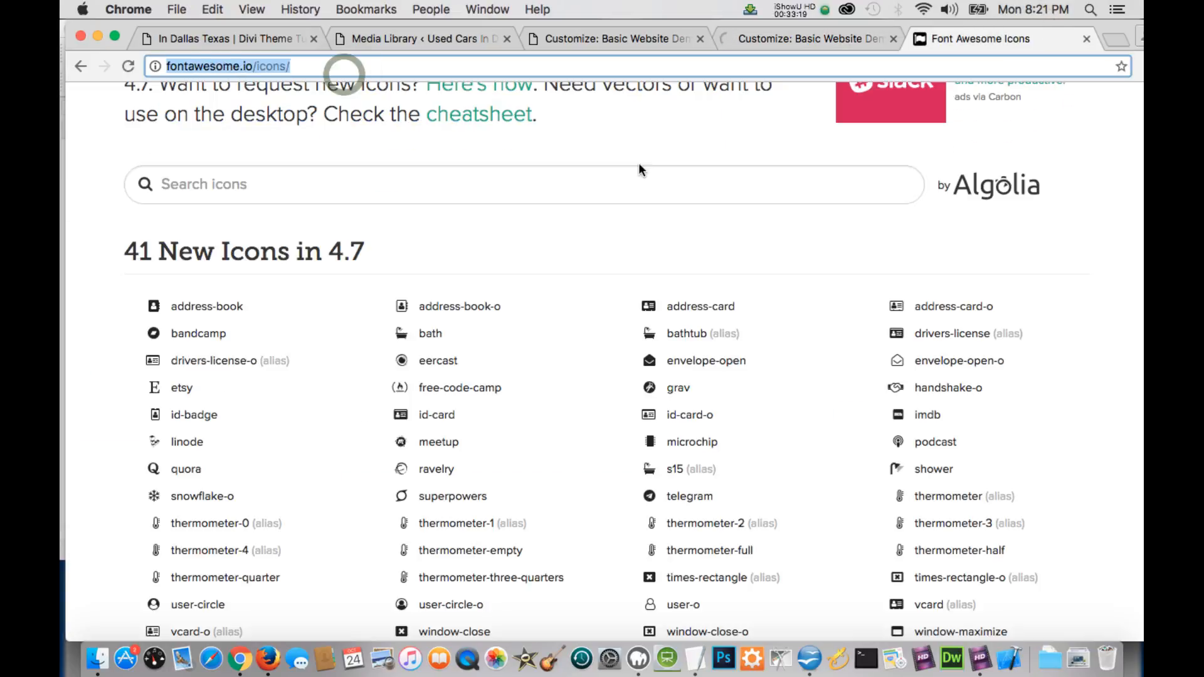
type("ma")
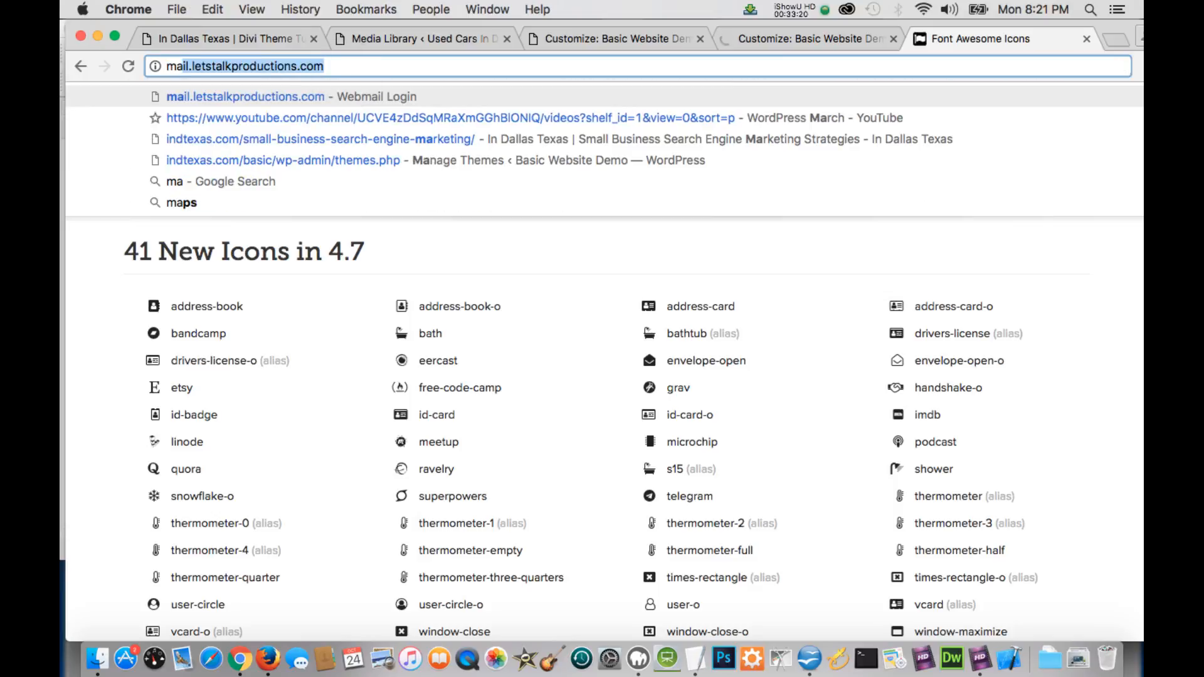
type("ps.goog")
key("Return")
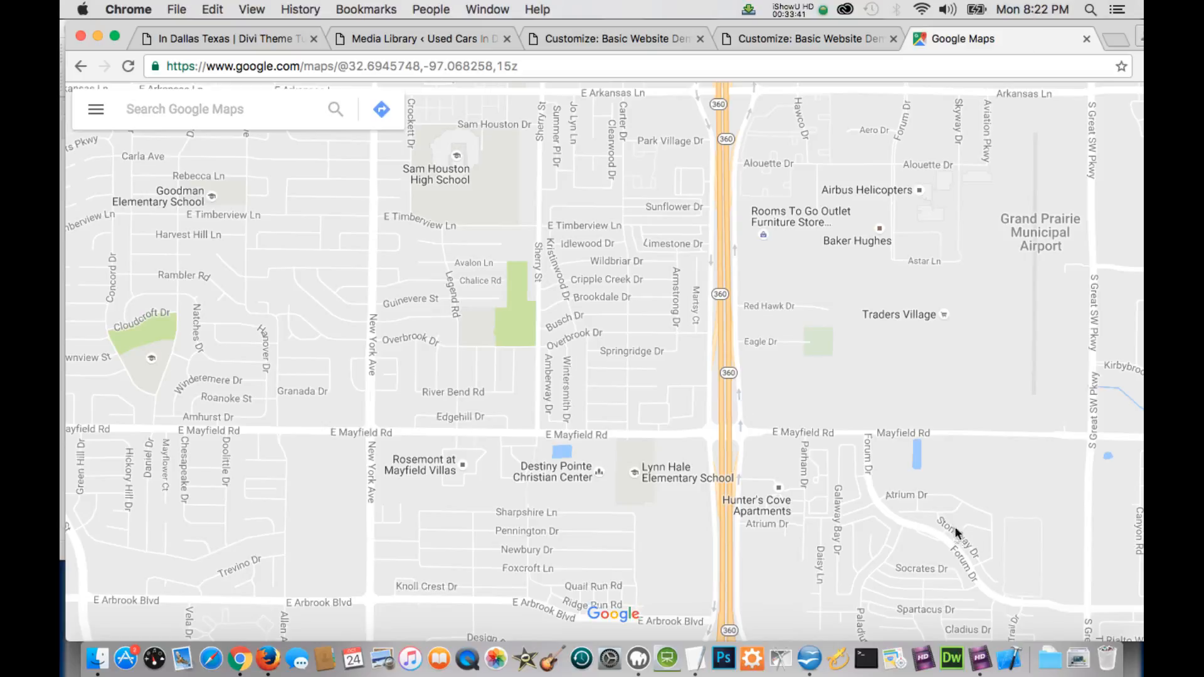
scroll(950, 523, "down", 3)
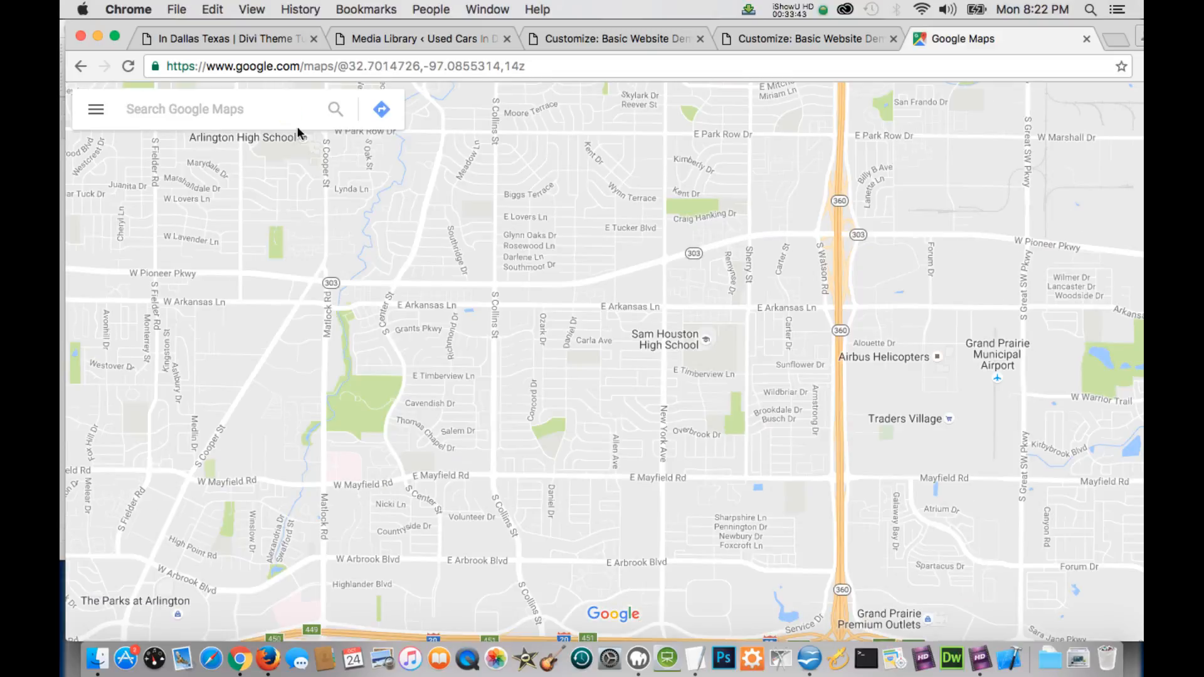
Search the map for "Grand Prairie" and choose the Grand Prairie Municipal Airport suggestion.
left_click(289, 111)
left_click(876, 620)
type("Grand")
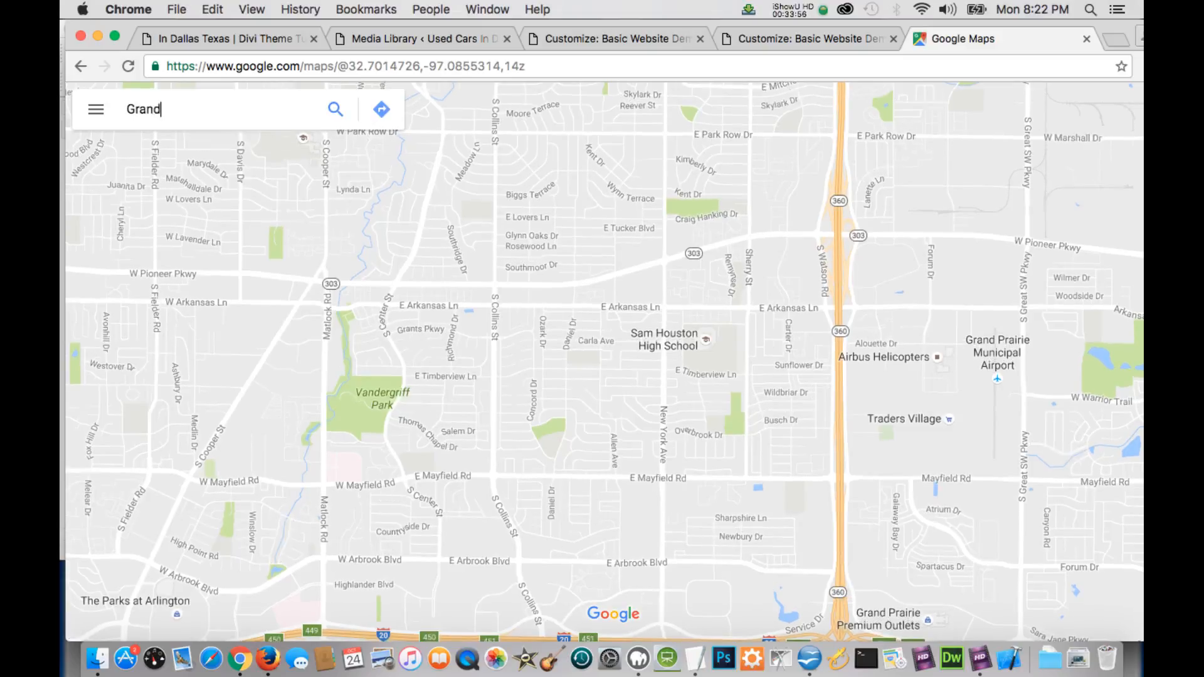
type(" Prairie")
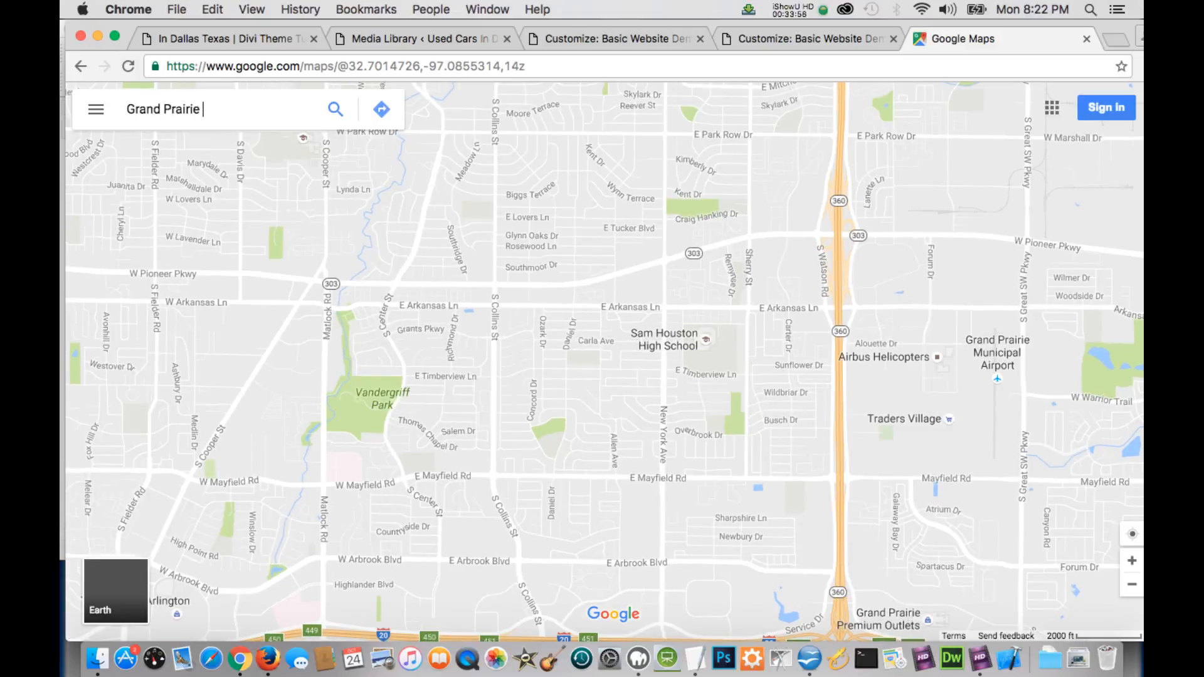
key("BackSpace")
key("BackSpace")
key("BackSpace")
key("BackSpace")
key("BackSpace")
key("BackSpace")
key("BackSpace")
key("BackSpace")
key("BackSpace")
type("Prairie")
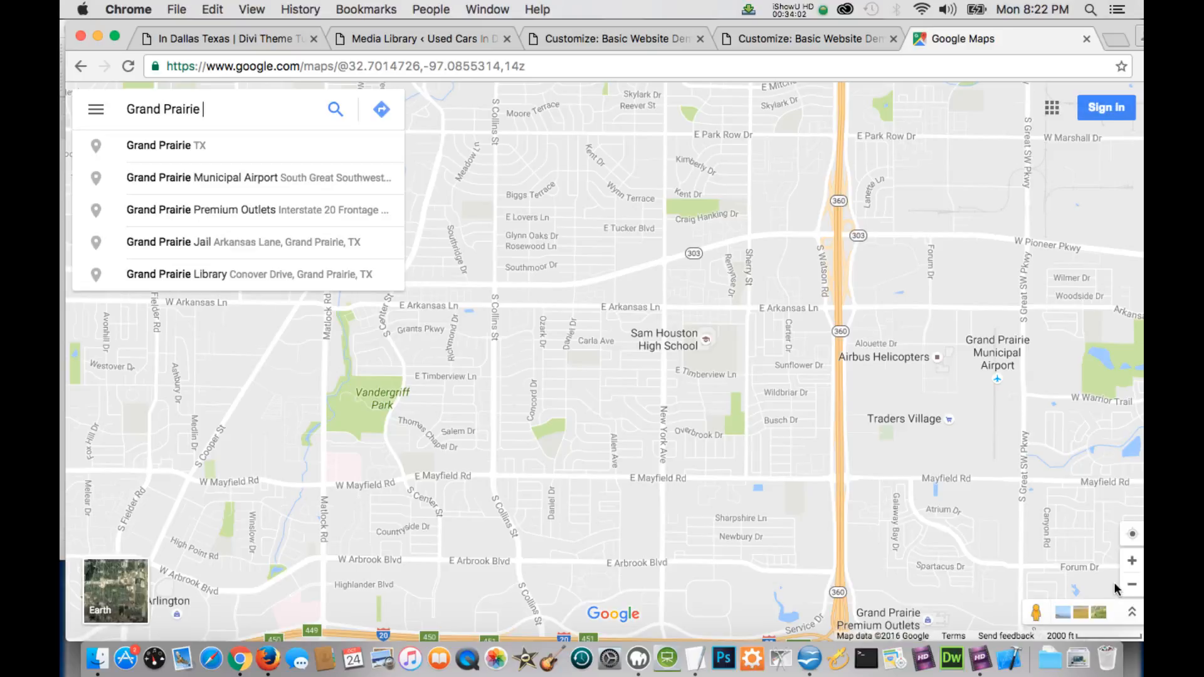
left_click(263, 178)
scroll(788, 408, "up", 5)
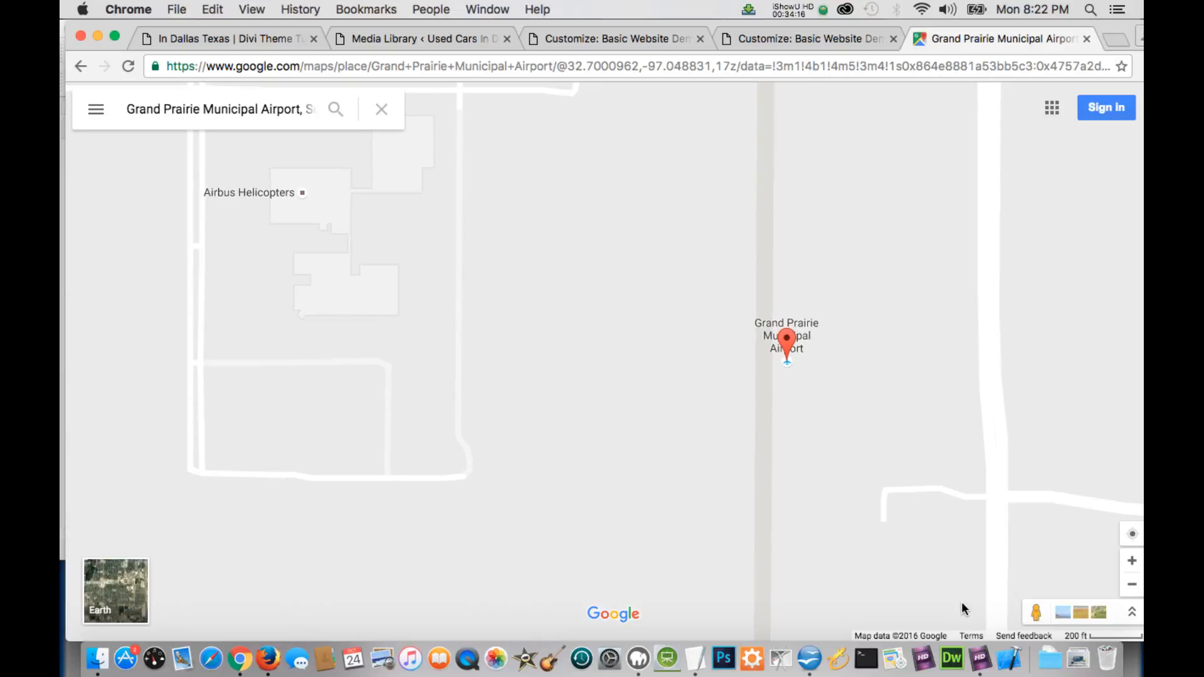
scroll(943, 597, "down", 1)
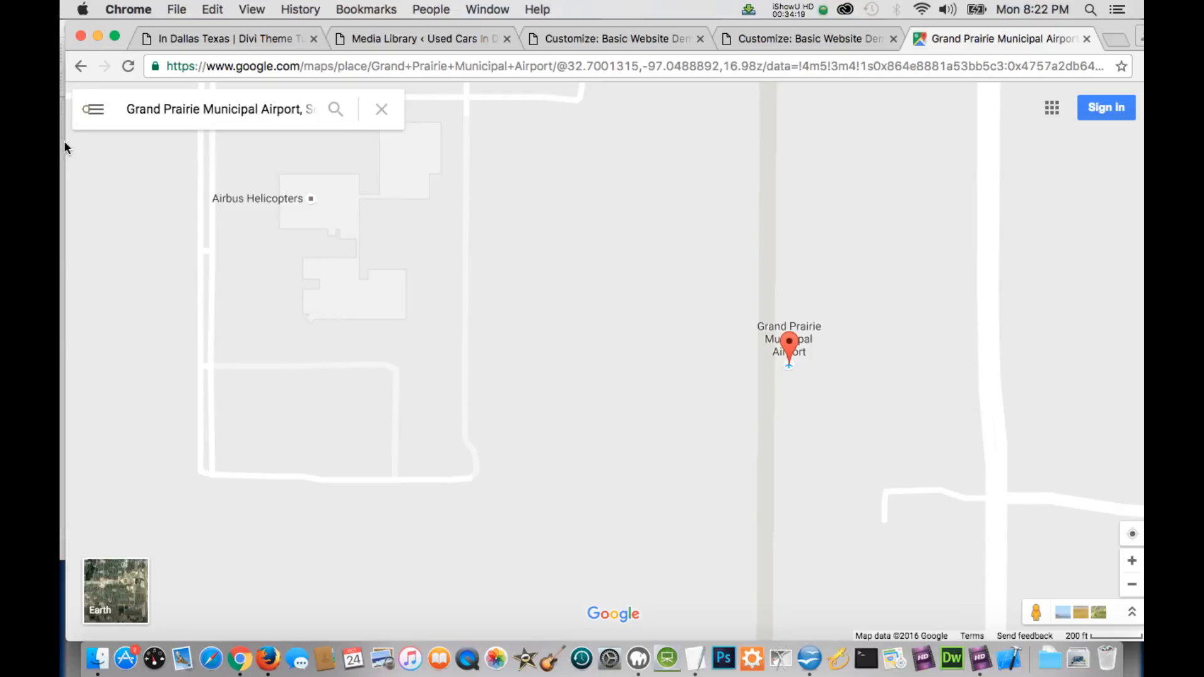
Open the share options for the airport map and display its embed code.
left_click(84, 111)
left_click(87, 113)
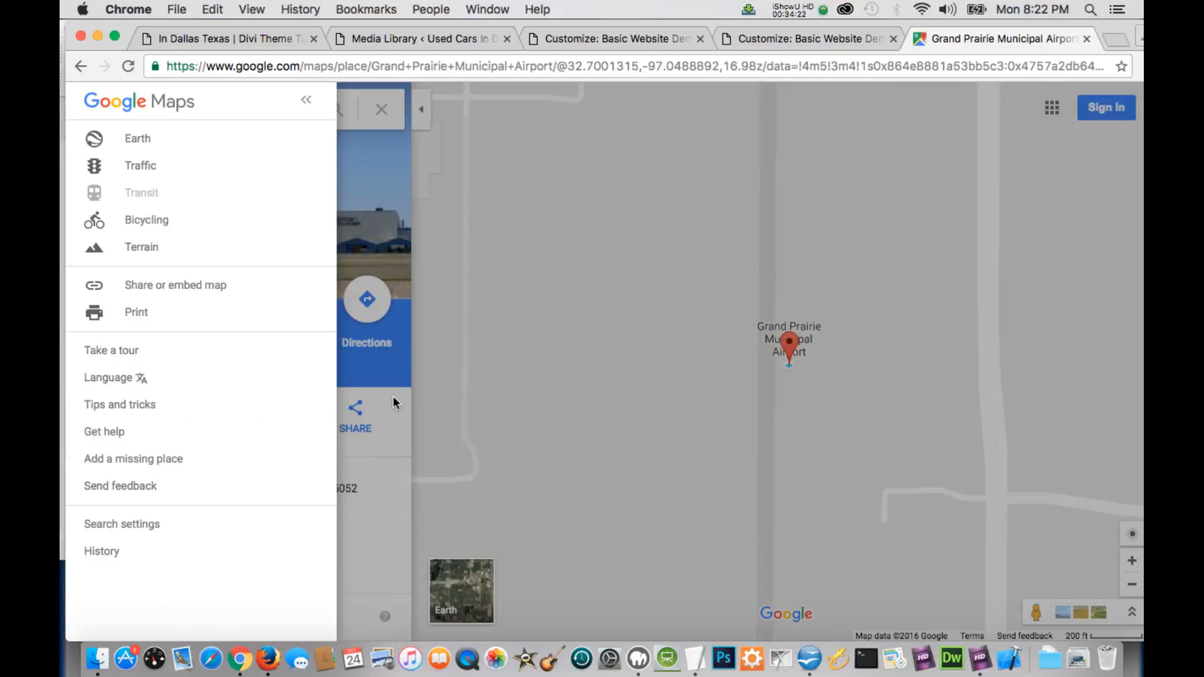
left_click(307, 100)
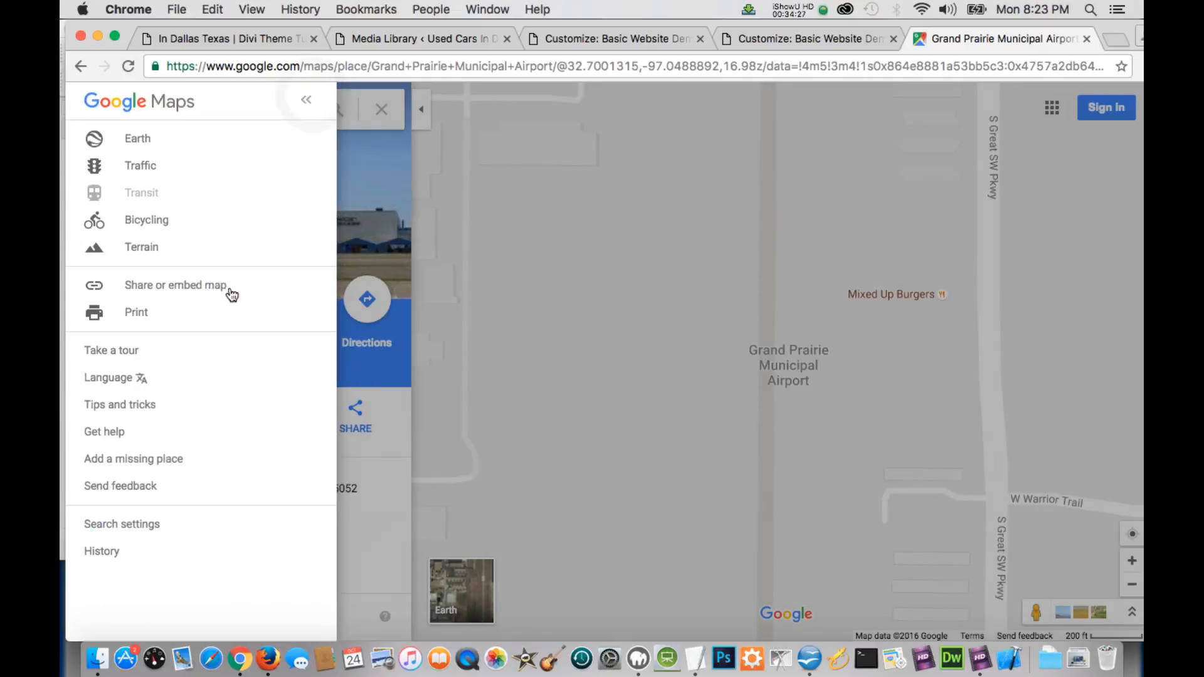
left_click(195, 289)
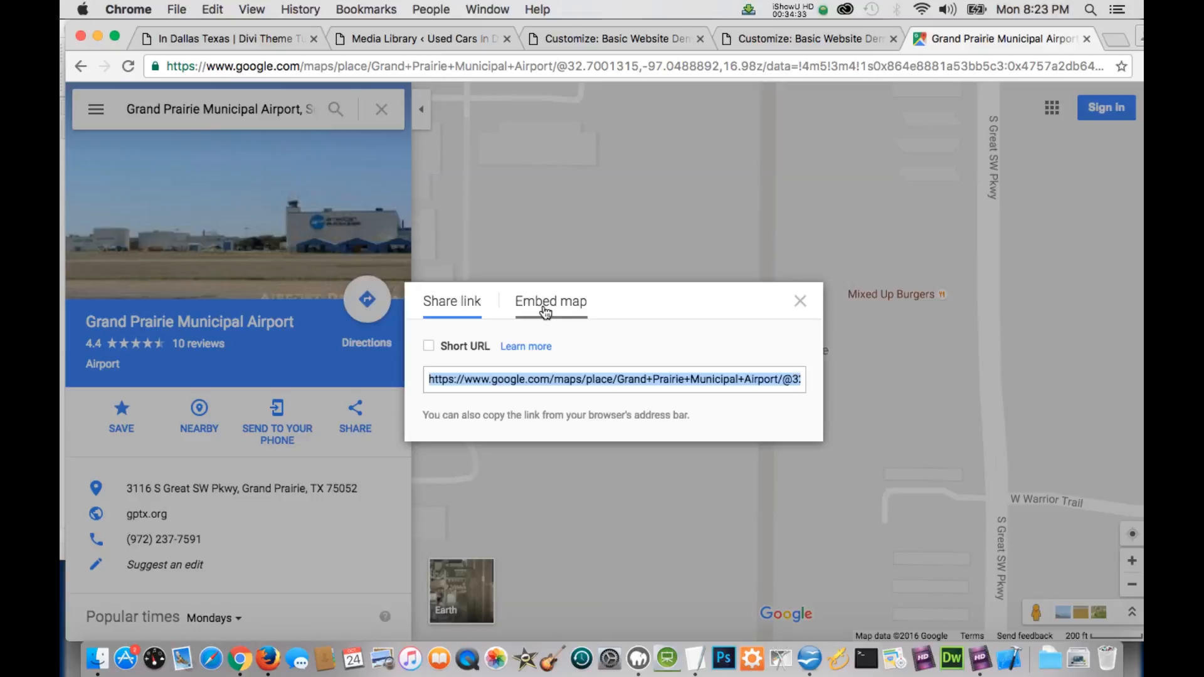
left_click(545, 308)
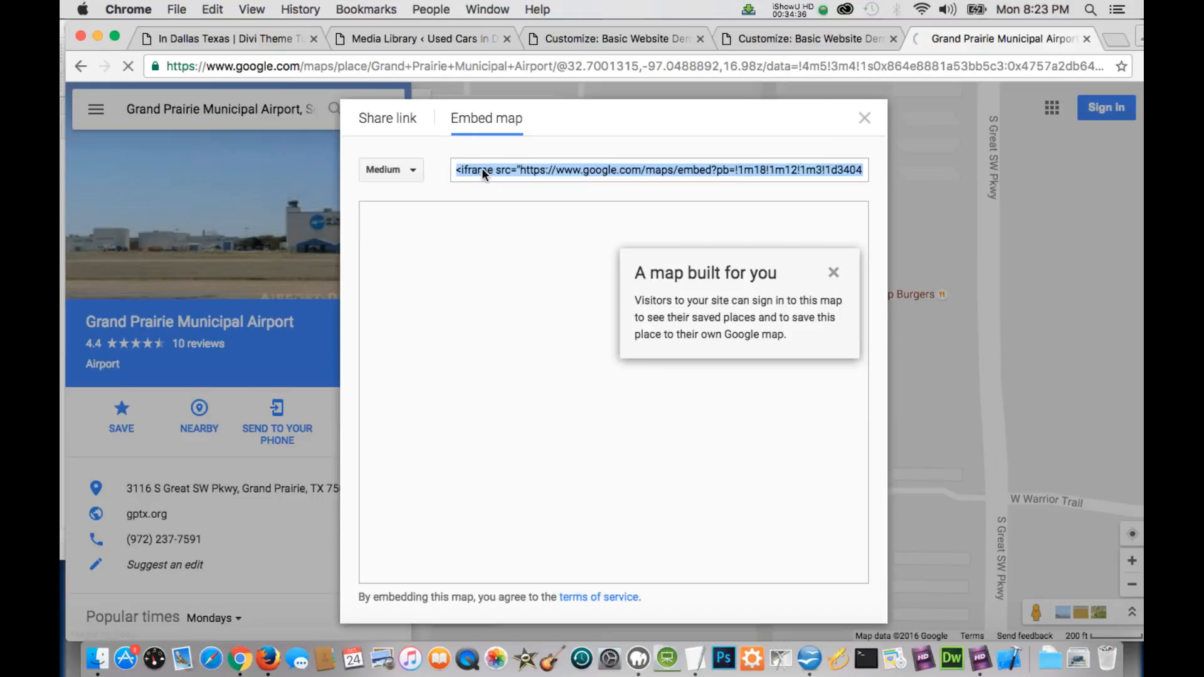
Copy the airport map's iframe embed code and list the available embed sizes.
right_click(481, 168)
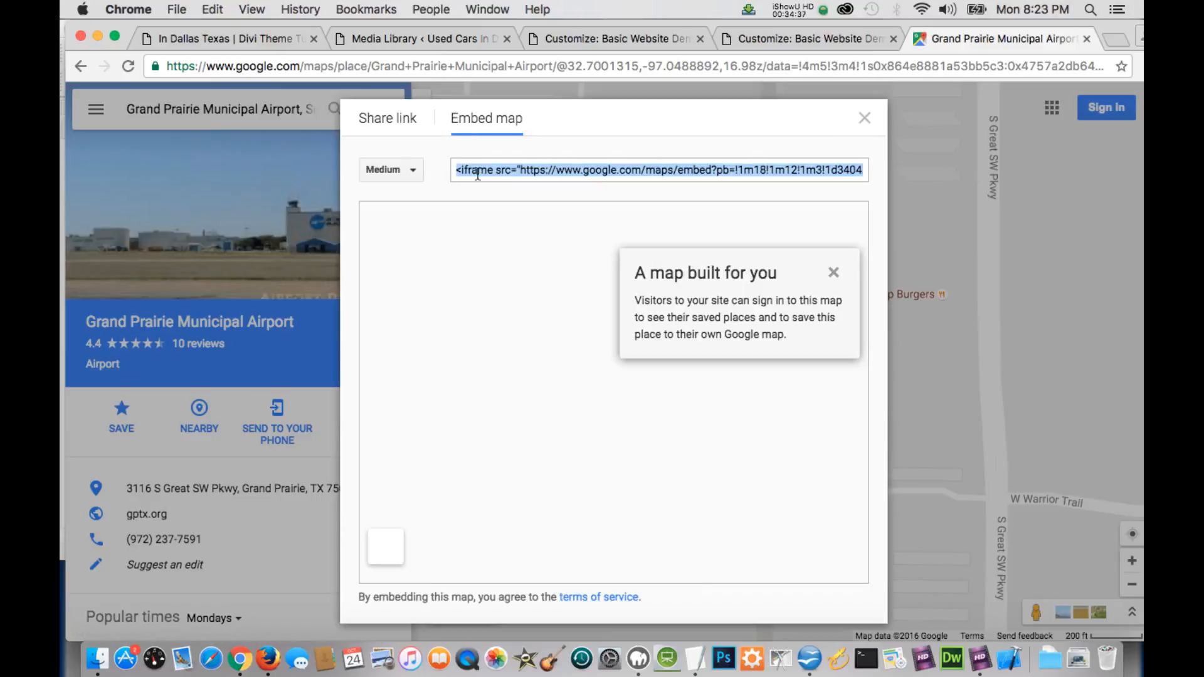
right_click(477, 170)
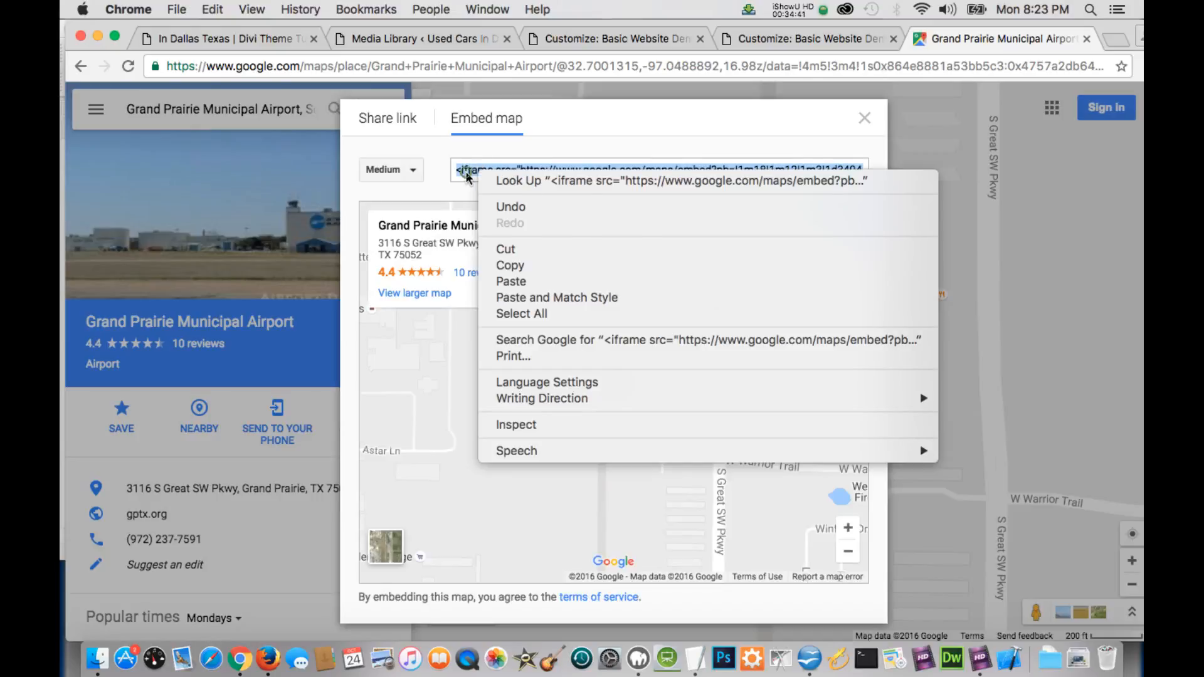
left_click(465, 171)
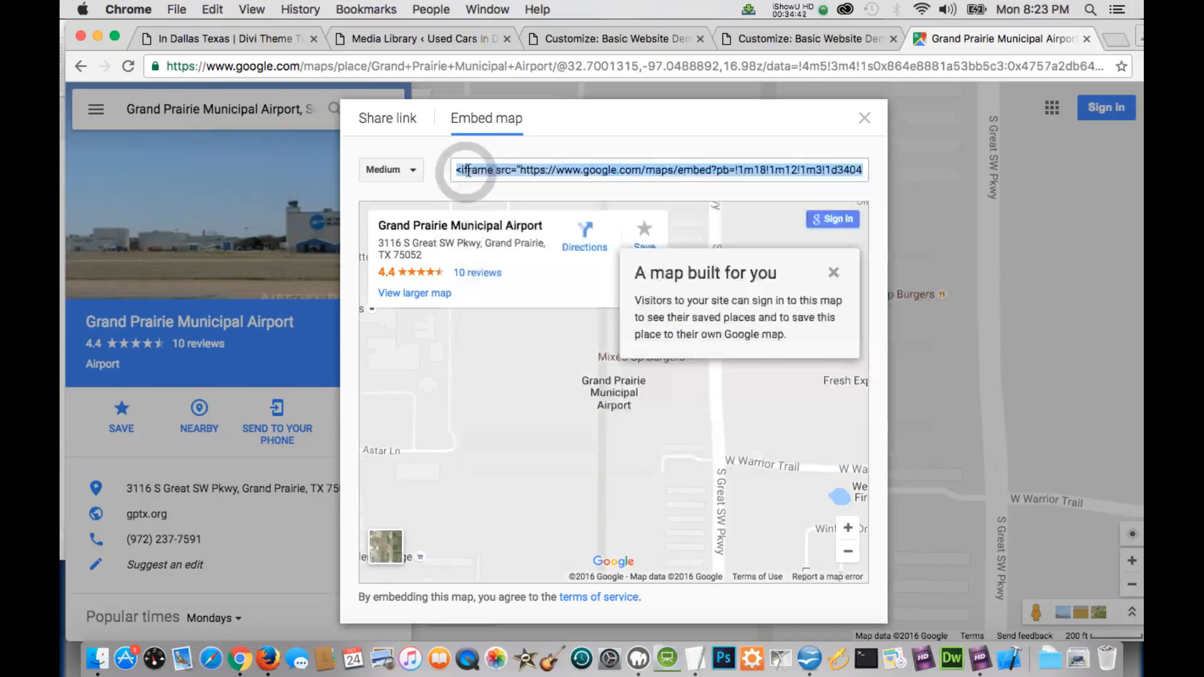
right_click(468, 170)
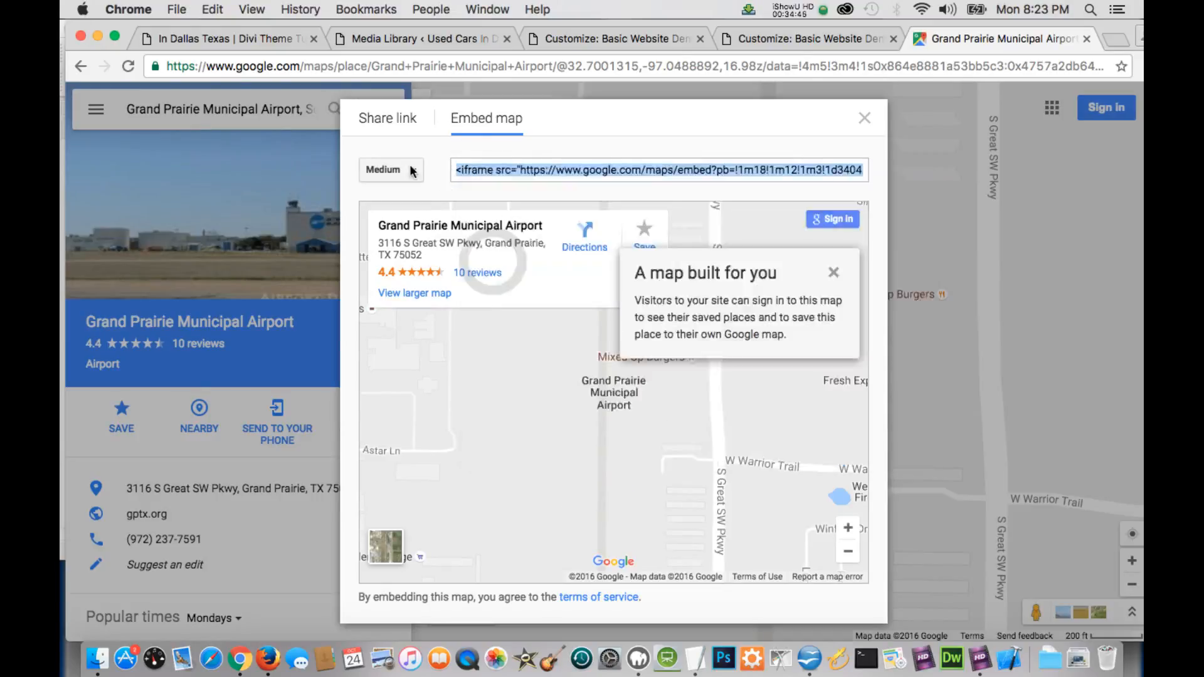
left_click(494, 263)
left_click(411, 170)
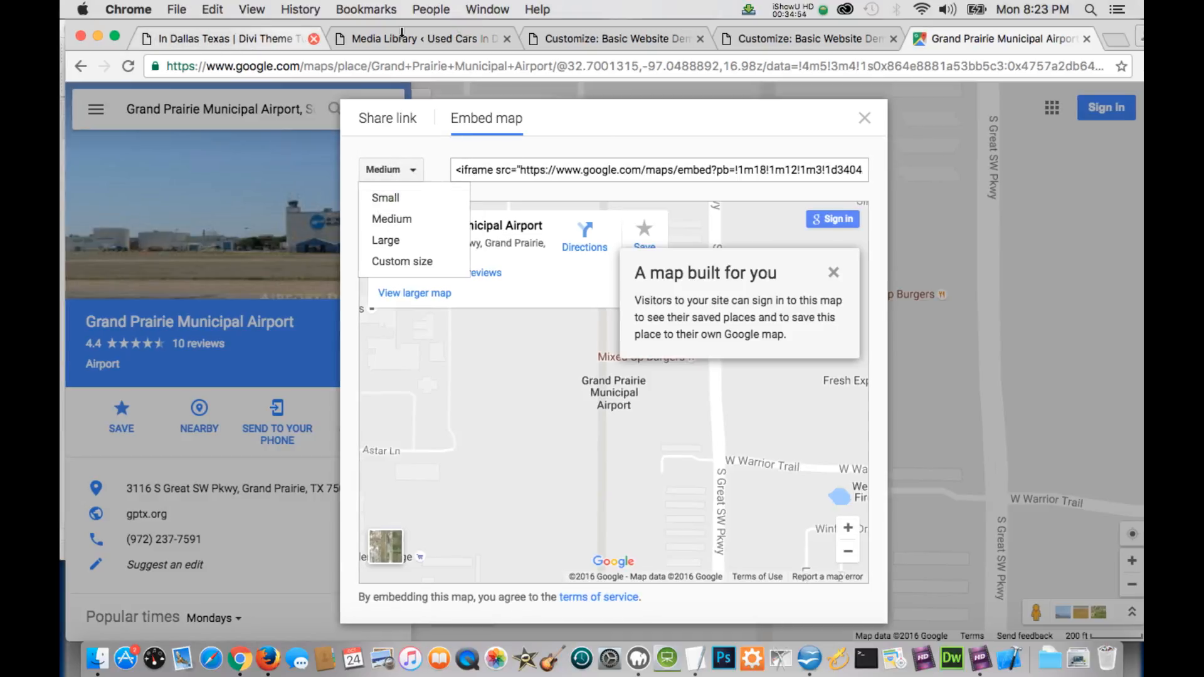
Return to the customizer browser tab showing the Contact Section settings.
left_click(466, 33)
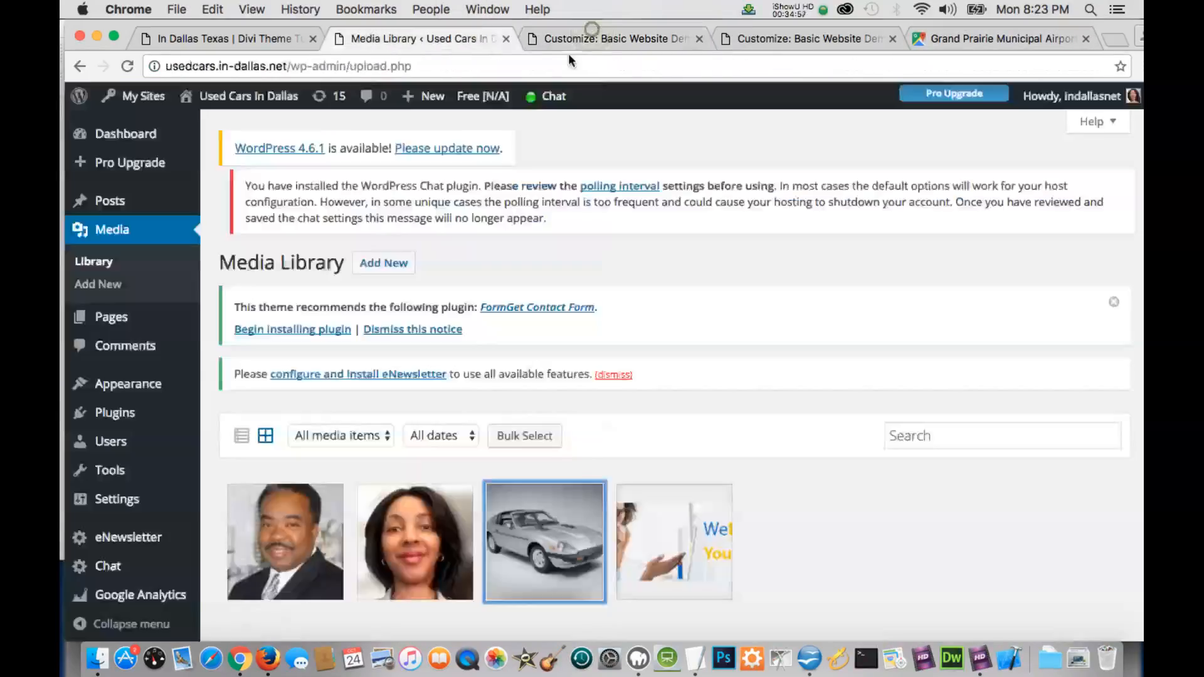
left_click(568, 48)
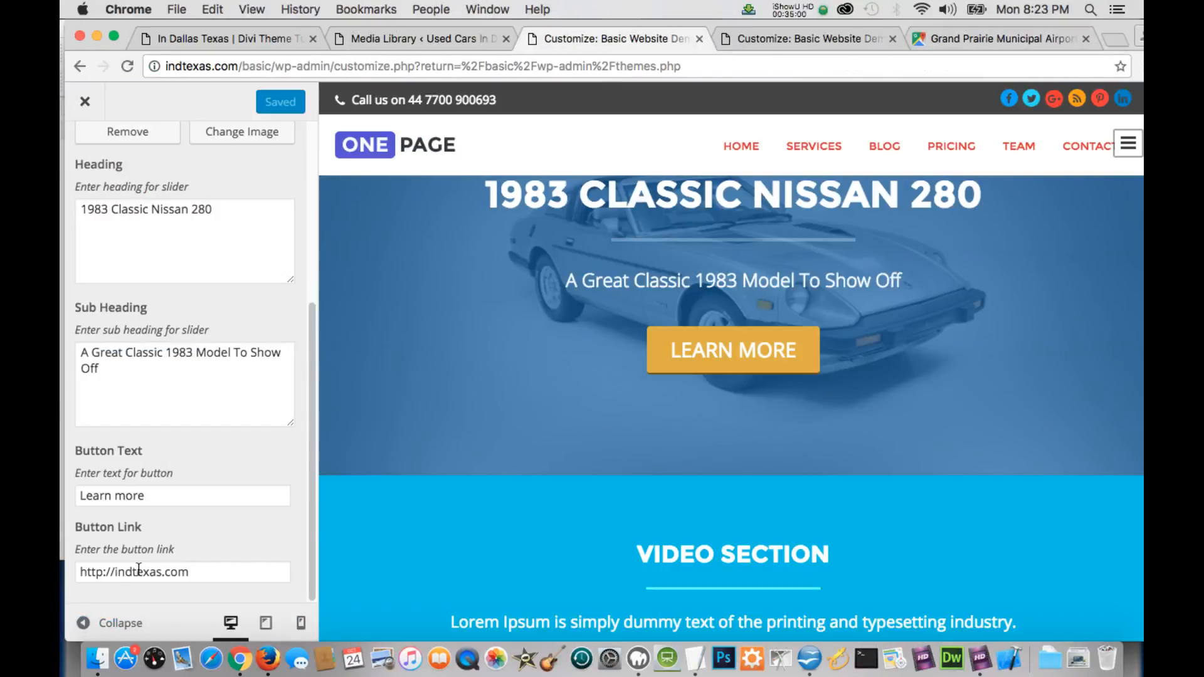
scroll(153, 397, "up", 1)
scroll(153, 397, "down", 1)
left_click(771, 38)
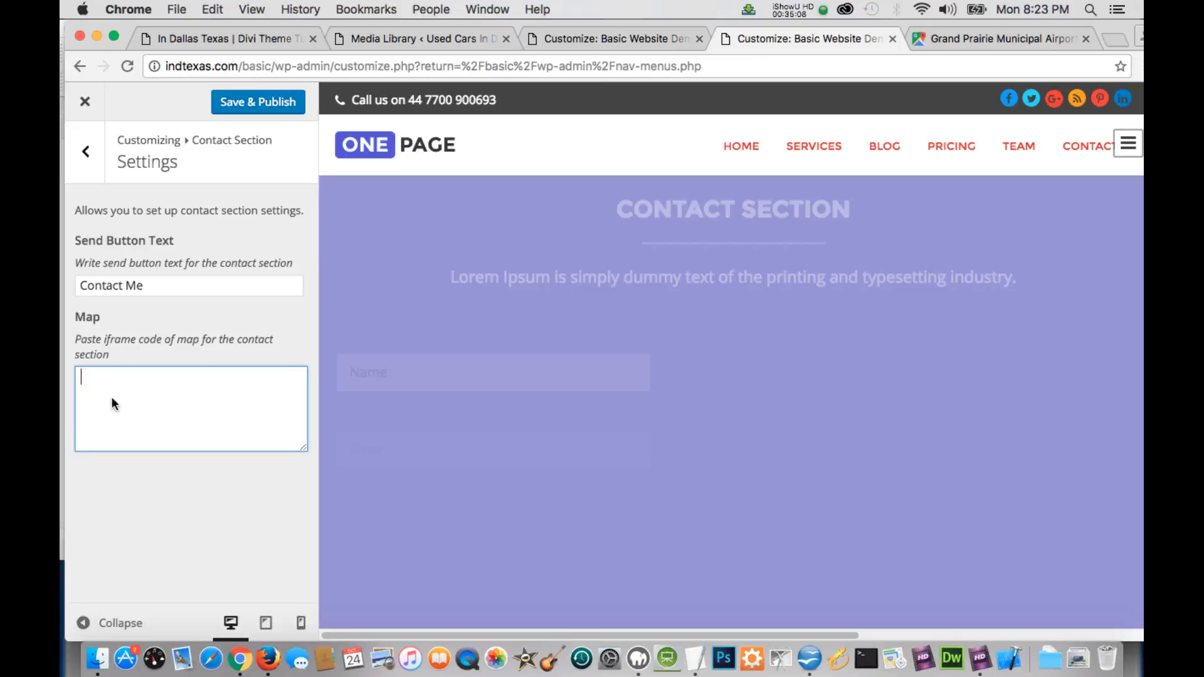
Paste the copied airport map iframe code into the contact section's map field.
right_click(96, 379)
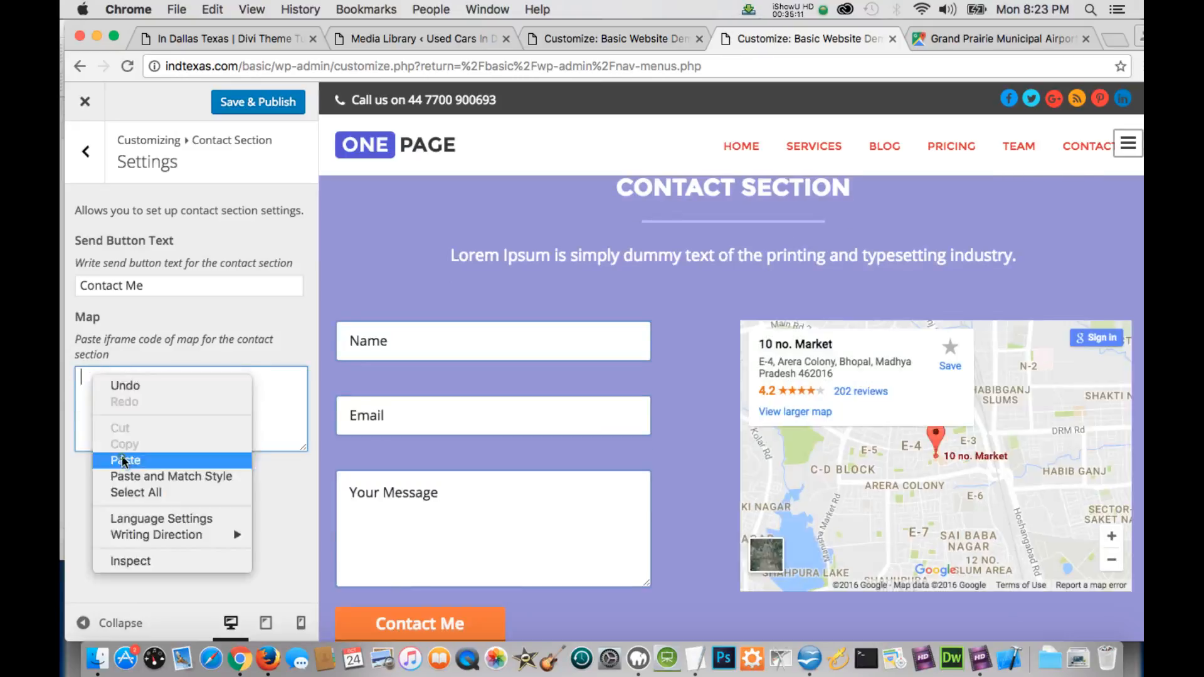
left_click(92, 380)
right_click(95, 384)
left_click(122, 458)
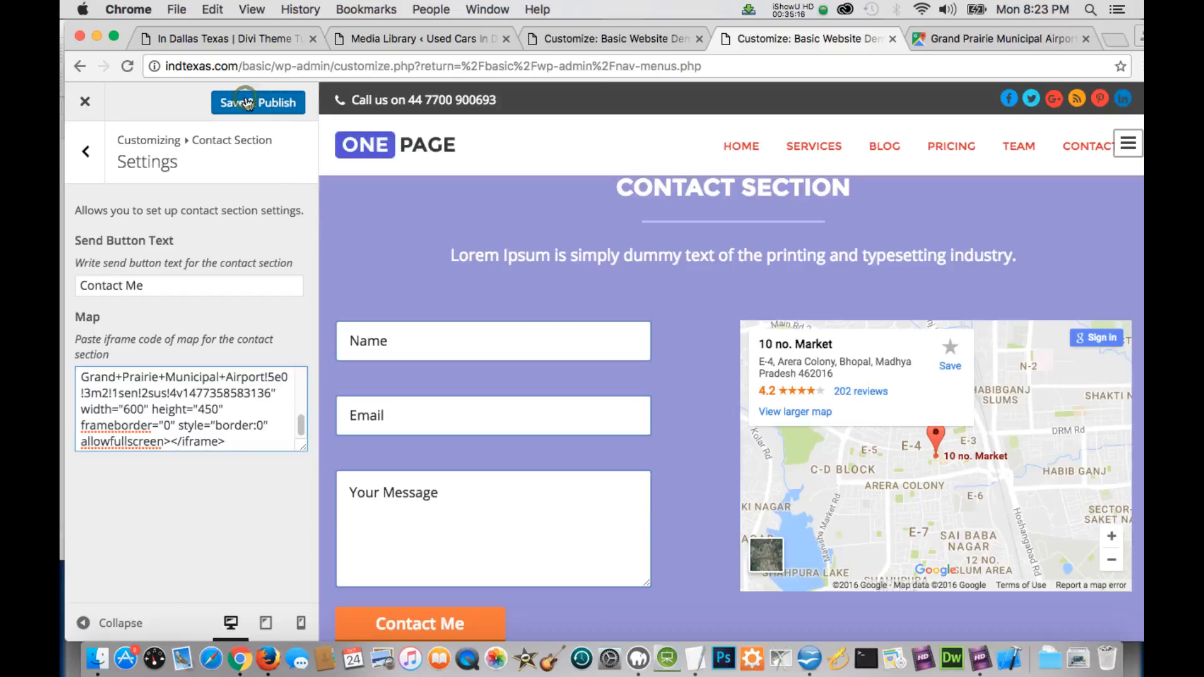
Save and publish the contact section's new button text and airport map embed.
left_click(248, 103)
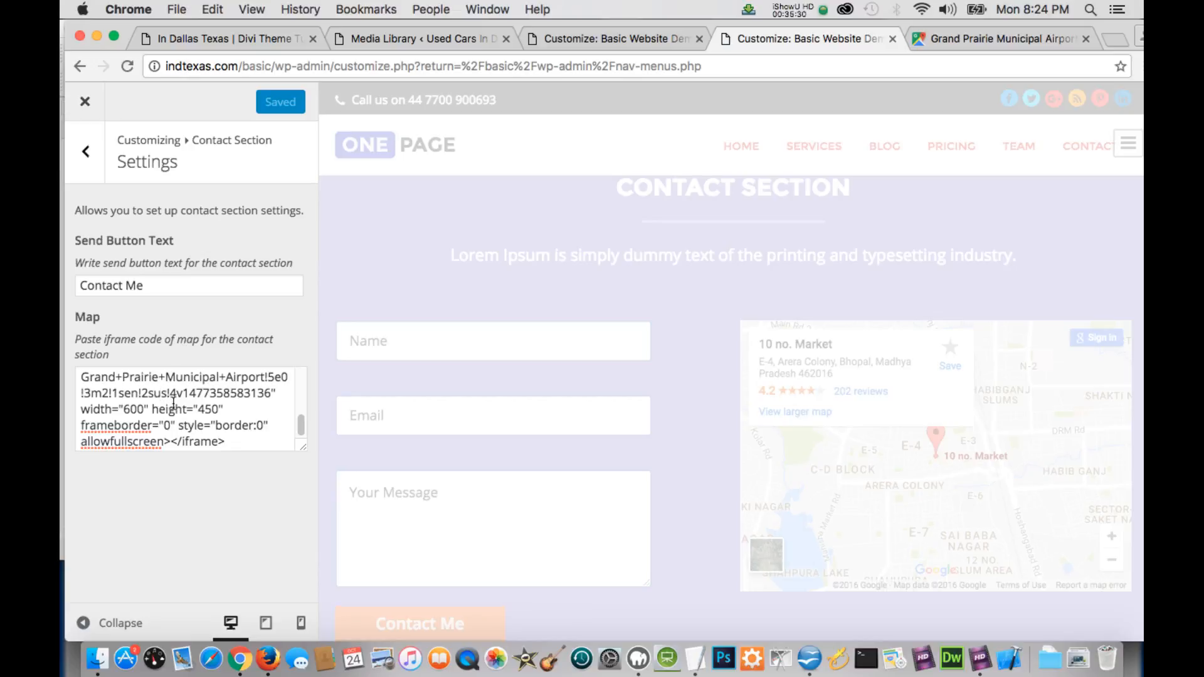
scroll(164, 407, "up", 1)
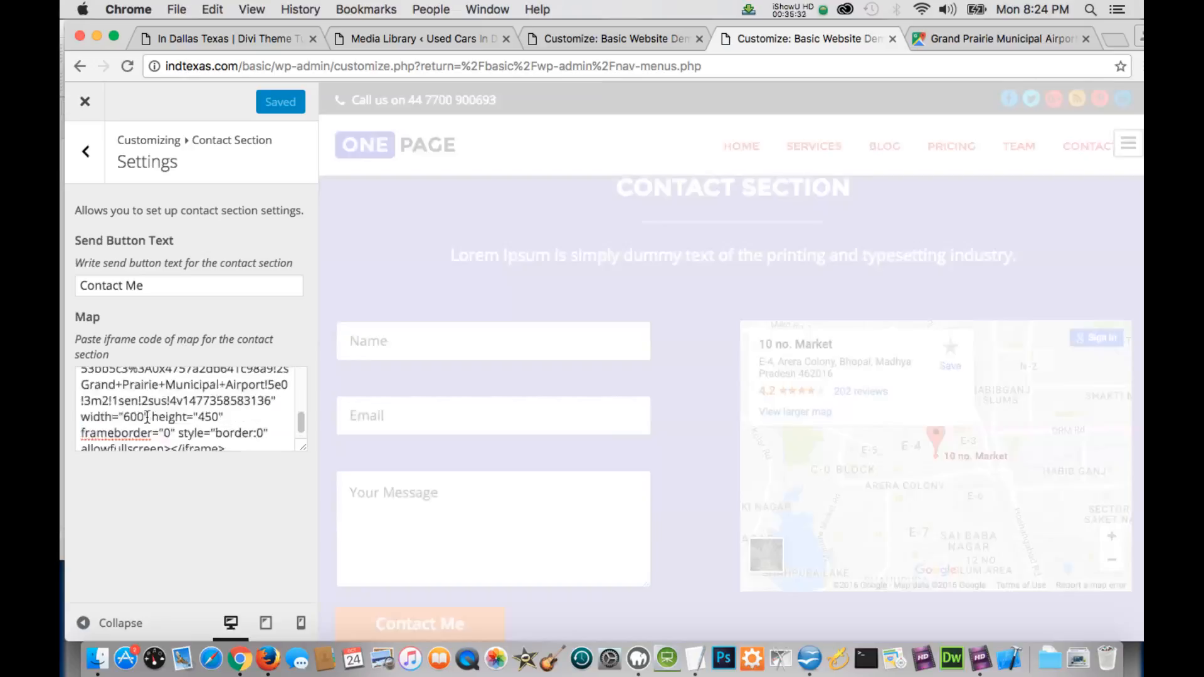
scroll(146, 417, "up", 2)
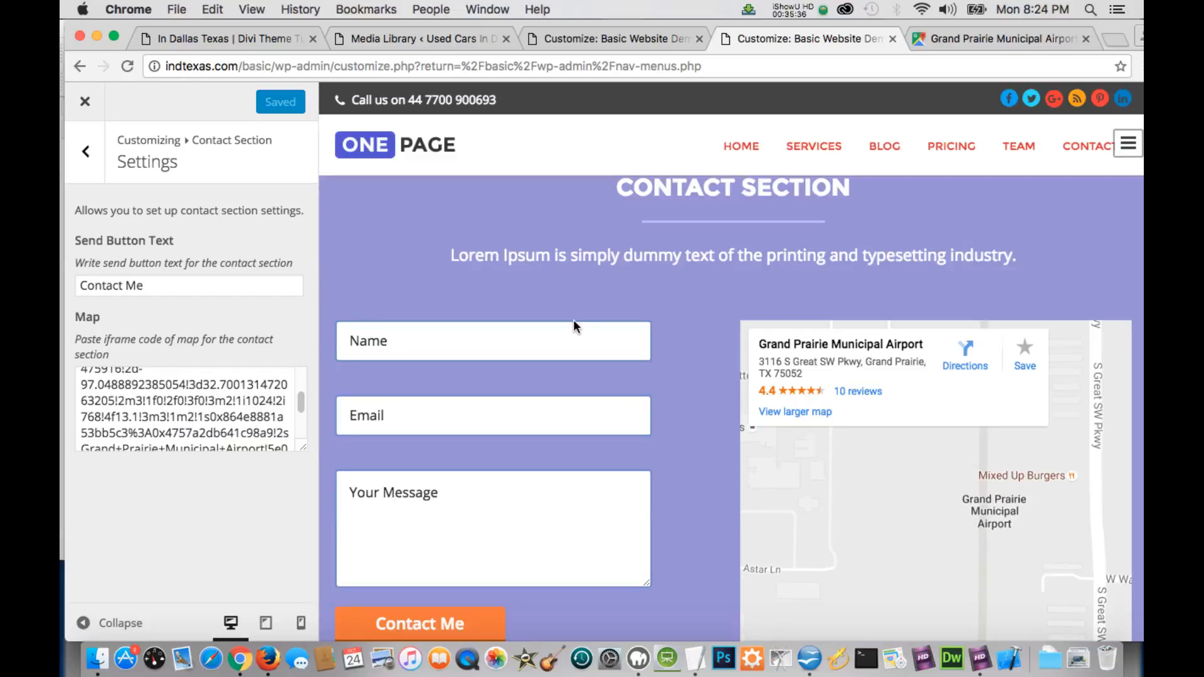
Leave the Contact Section settings and open the Video Section in the theme customizer.
left_click(85, 151)
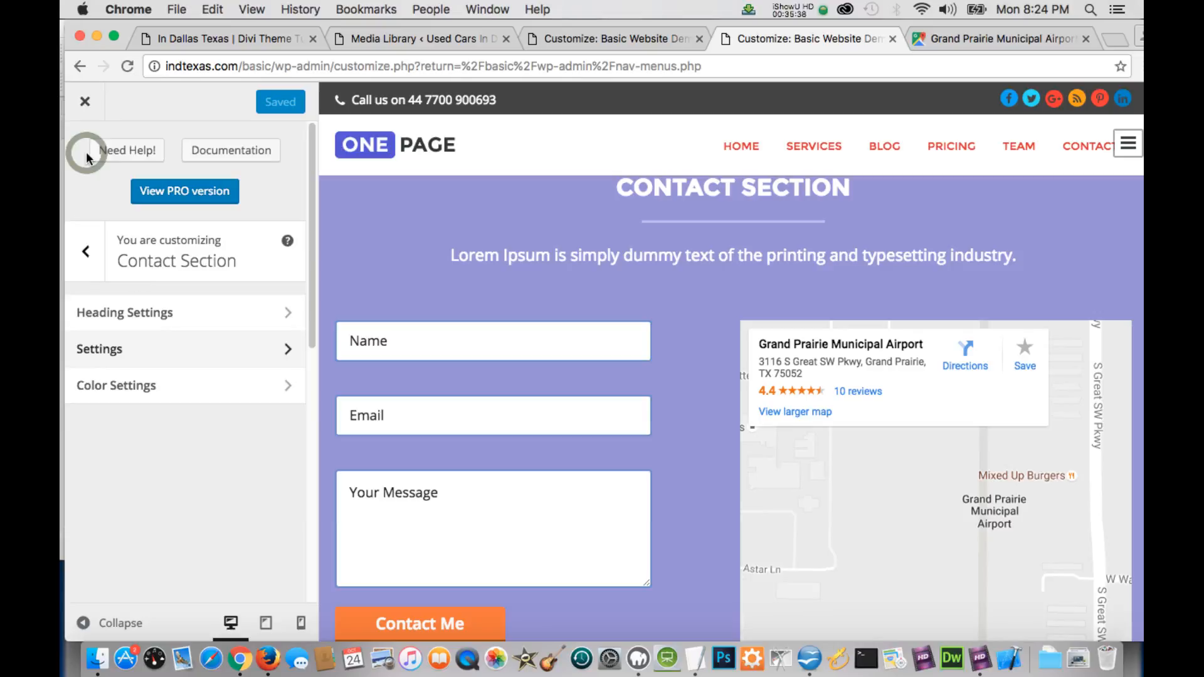
left_click(89, 255)
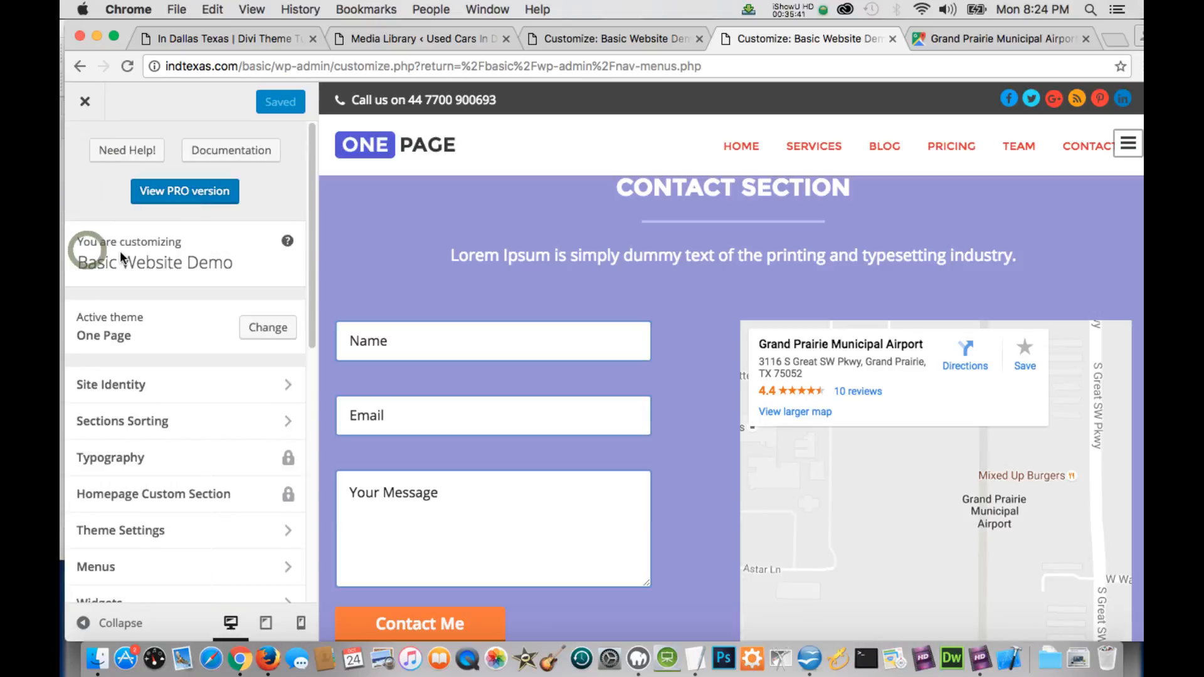
scroll(231, 451, "down", 3)
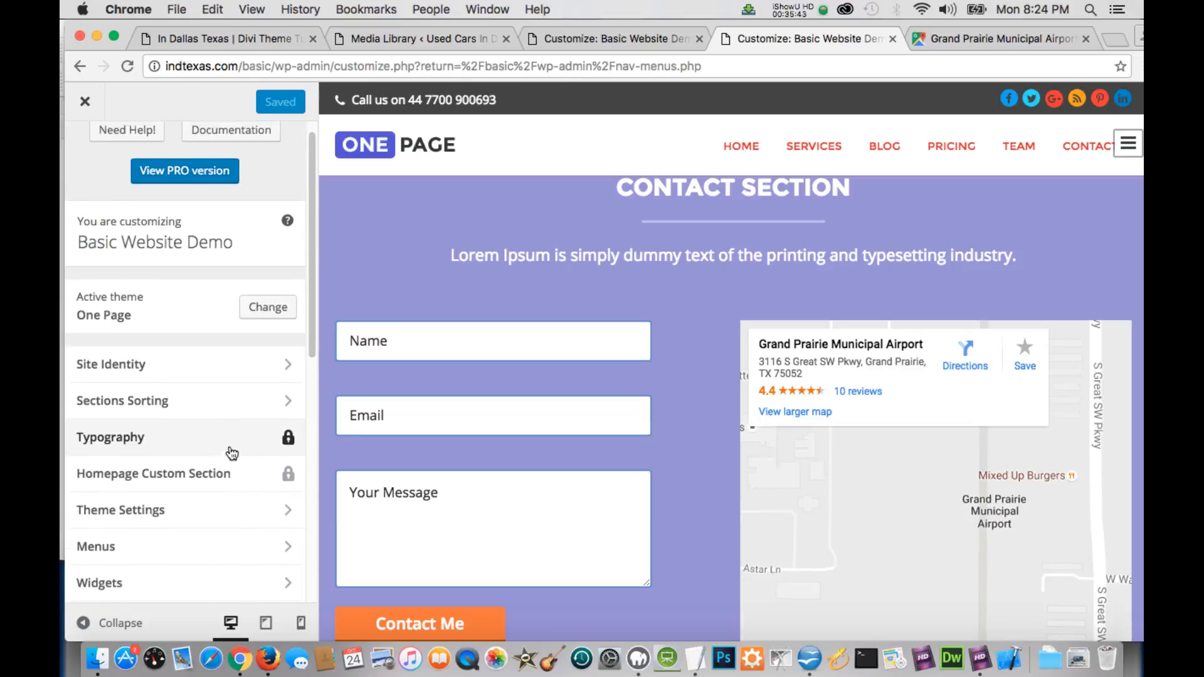
scroll(229, 464, "down", 4)
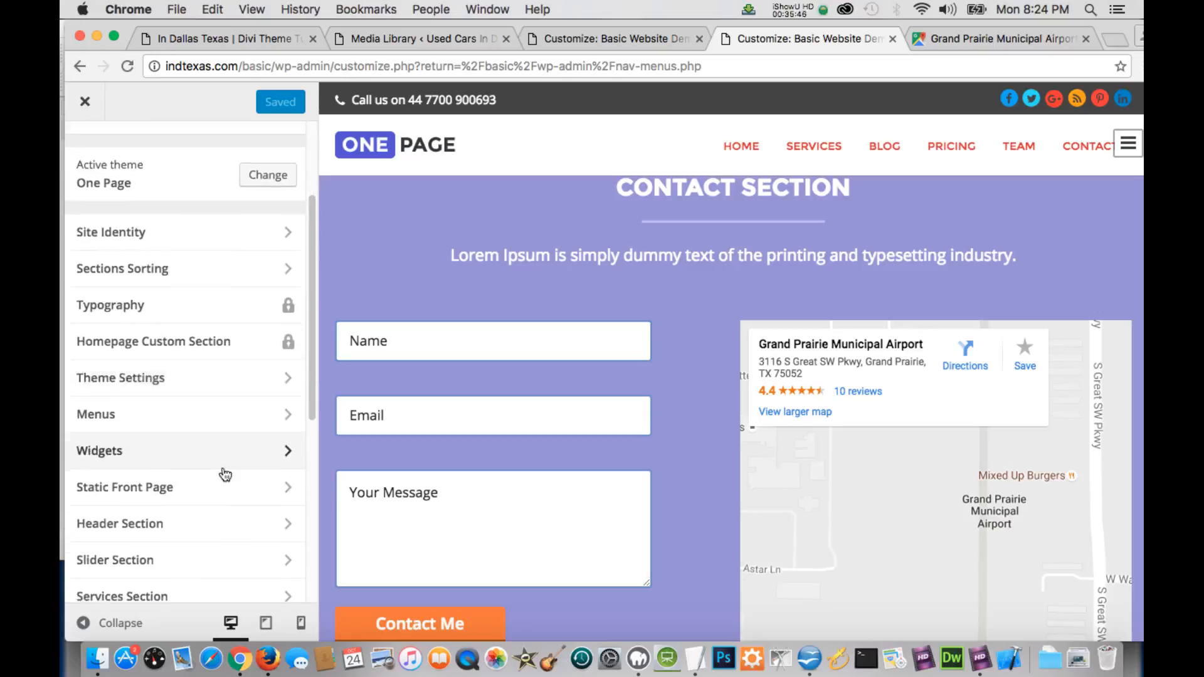
scroll(225, 474, "down", 3)
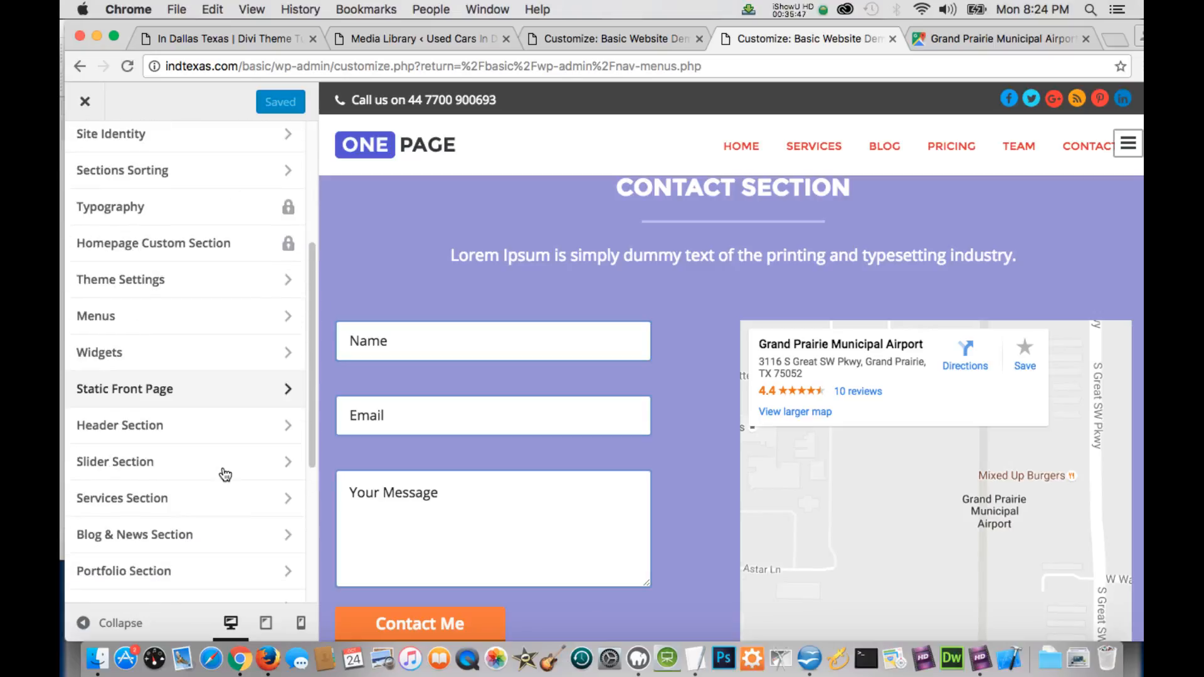
scroll(225, 475, "down", 2)
left_click(175, 549)
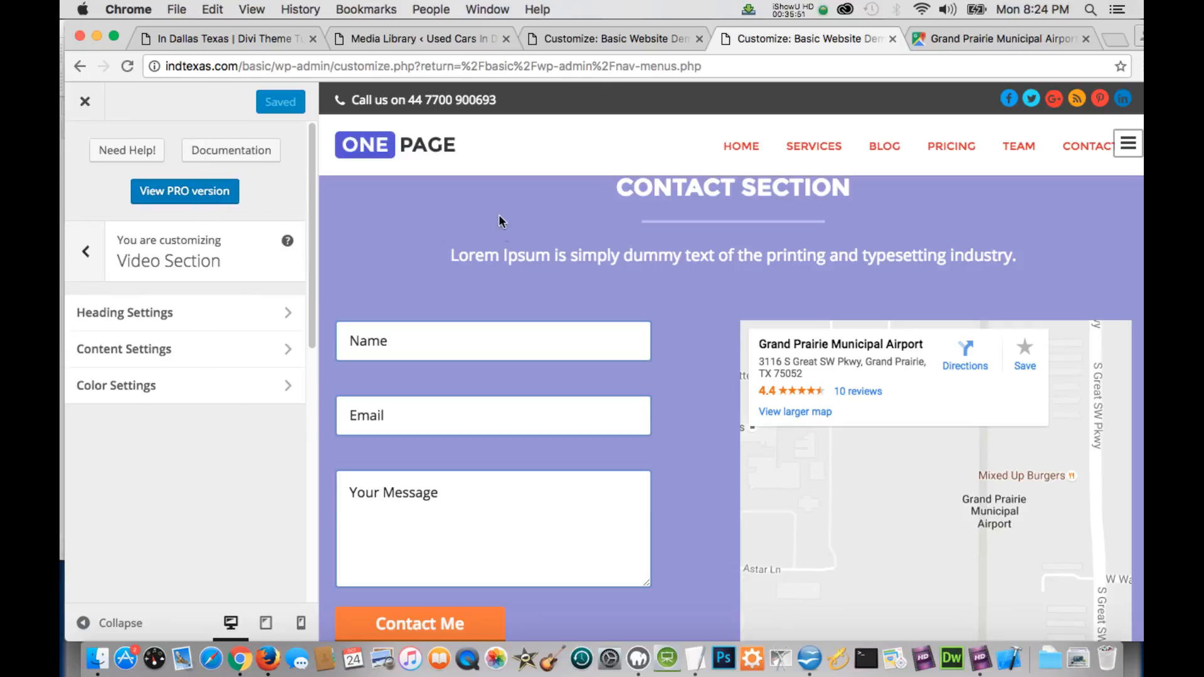
Set the video section's main heading to "My Company Video" with that section shown in the preview.
scroll(536, 248, "up", 20)
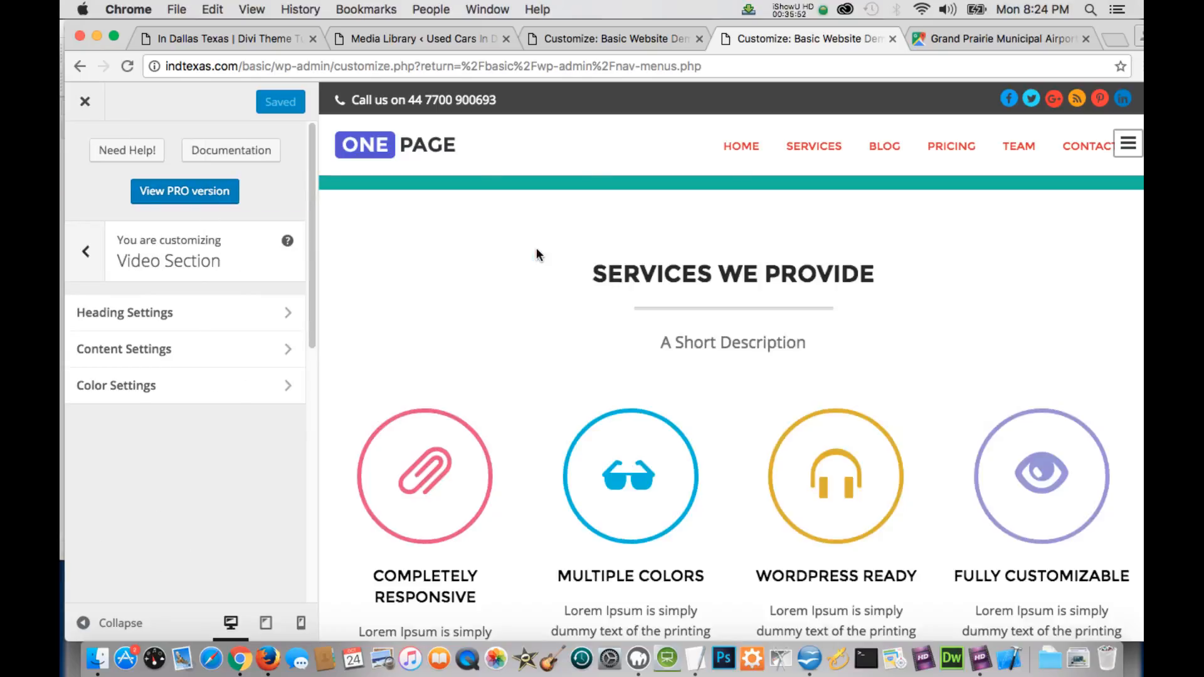
scroll(537, 249, "up", 10)
scroll(537, 251, "down", 8)
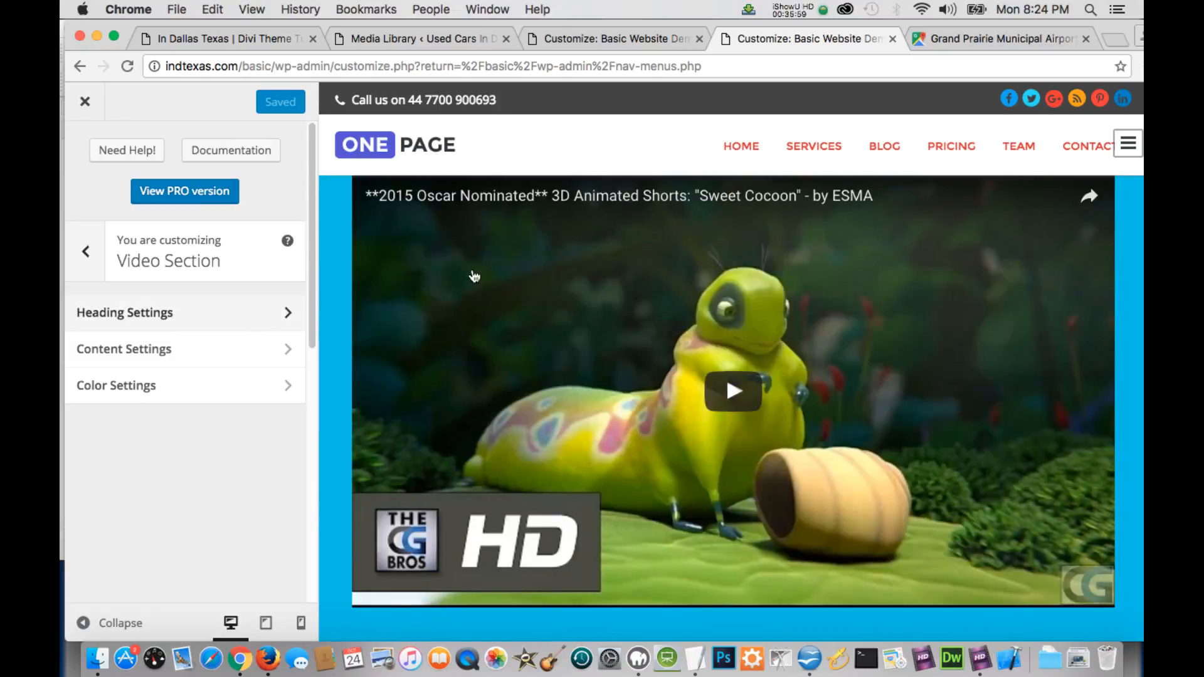
scroll(474, 277, "up", 2)
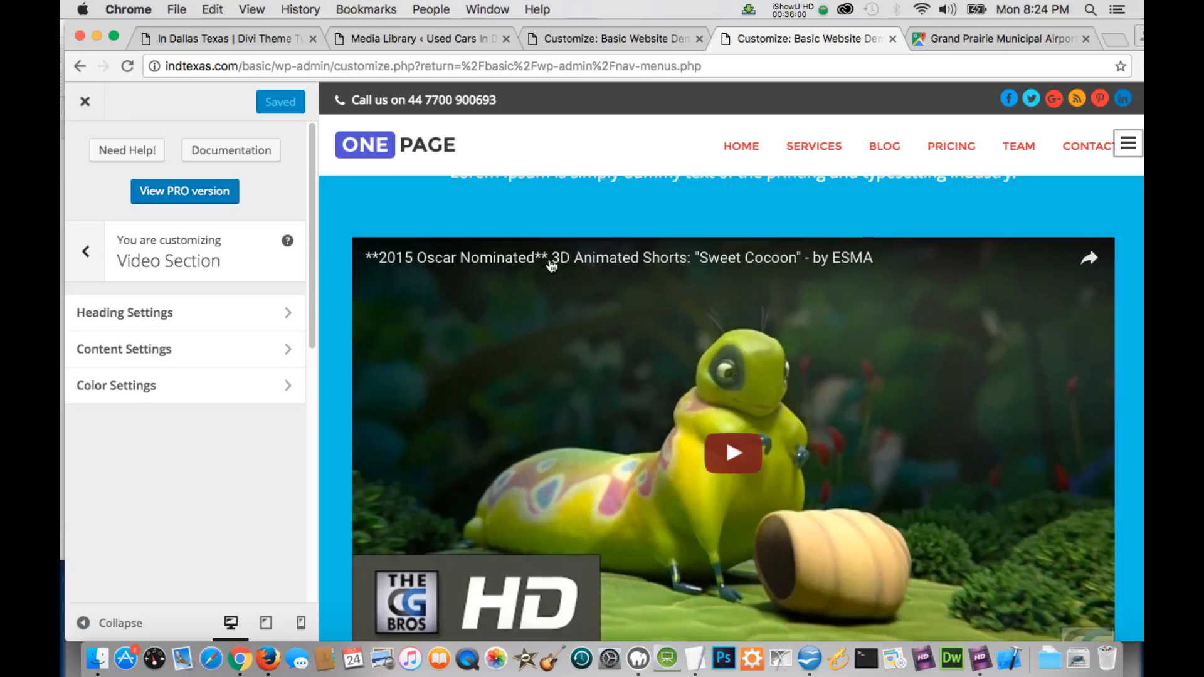
scroll(551, 266, "up", 6)
scroll(550, 266, "down", 4)
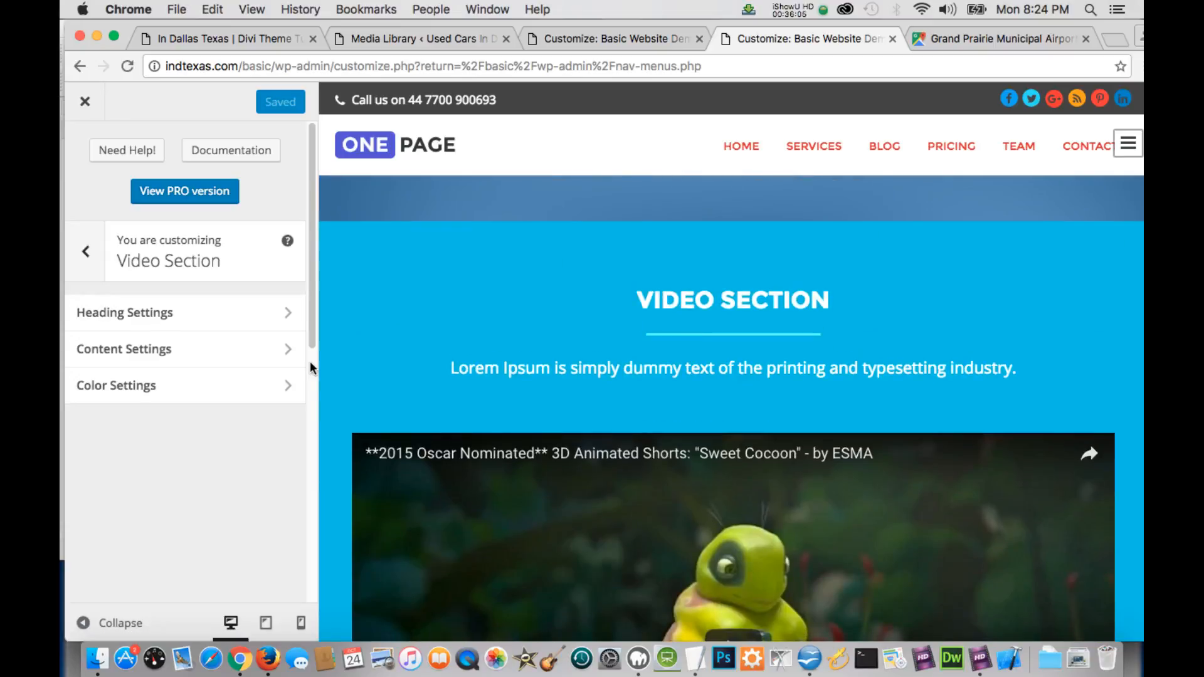
left_click(182, 312)
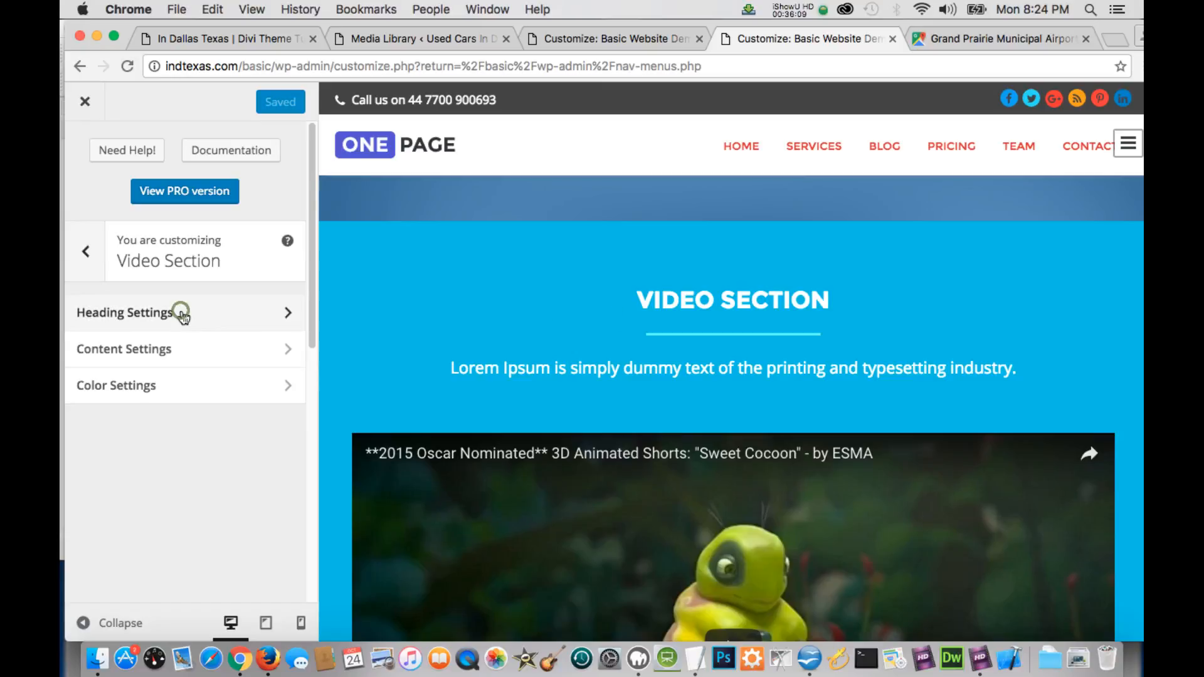
left_click(158, 295)
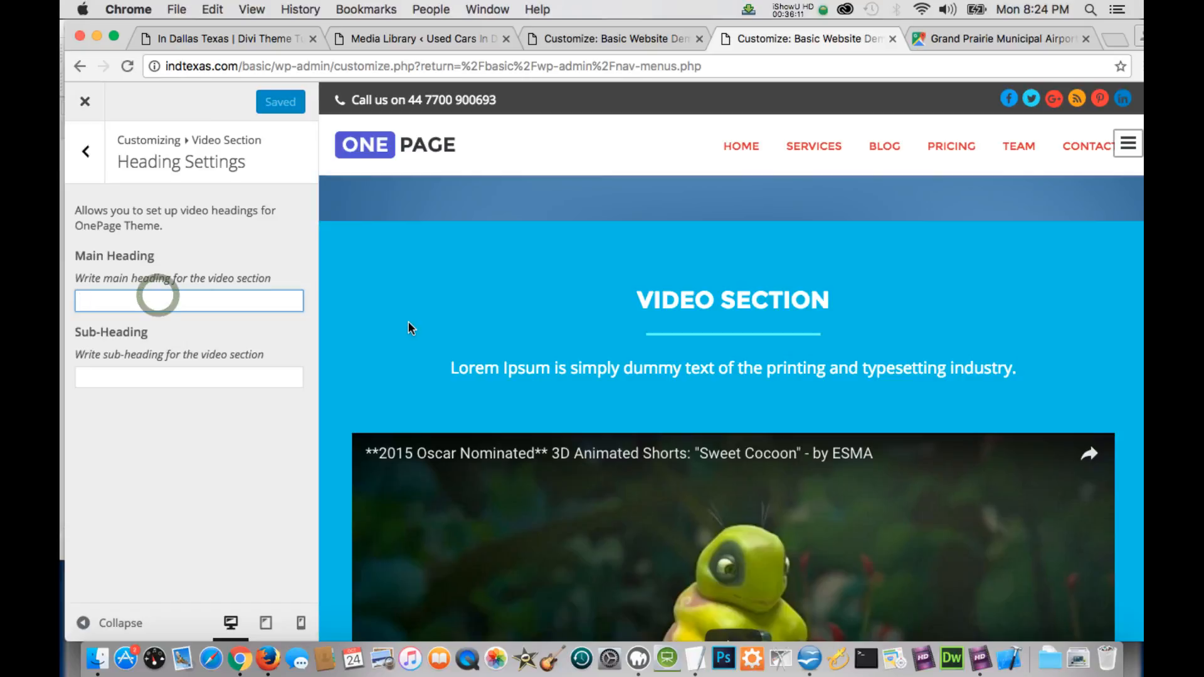
type("My ")
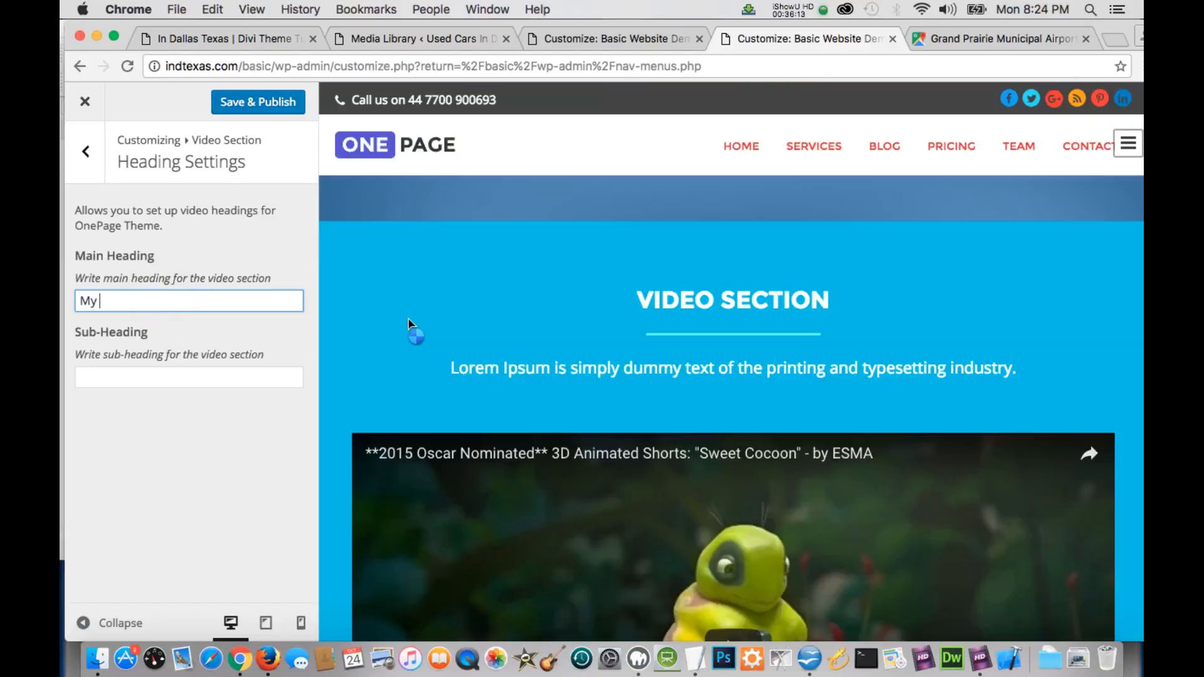
type("Company Video")
Set the video section's sub-heading to "This is an intro to my website tutorial" and let the preview refresh.
left_click(177, 376)
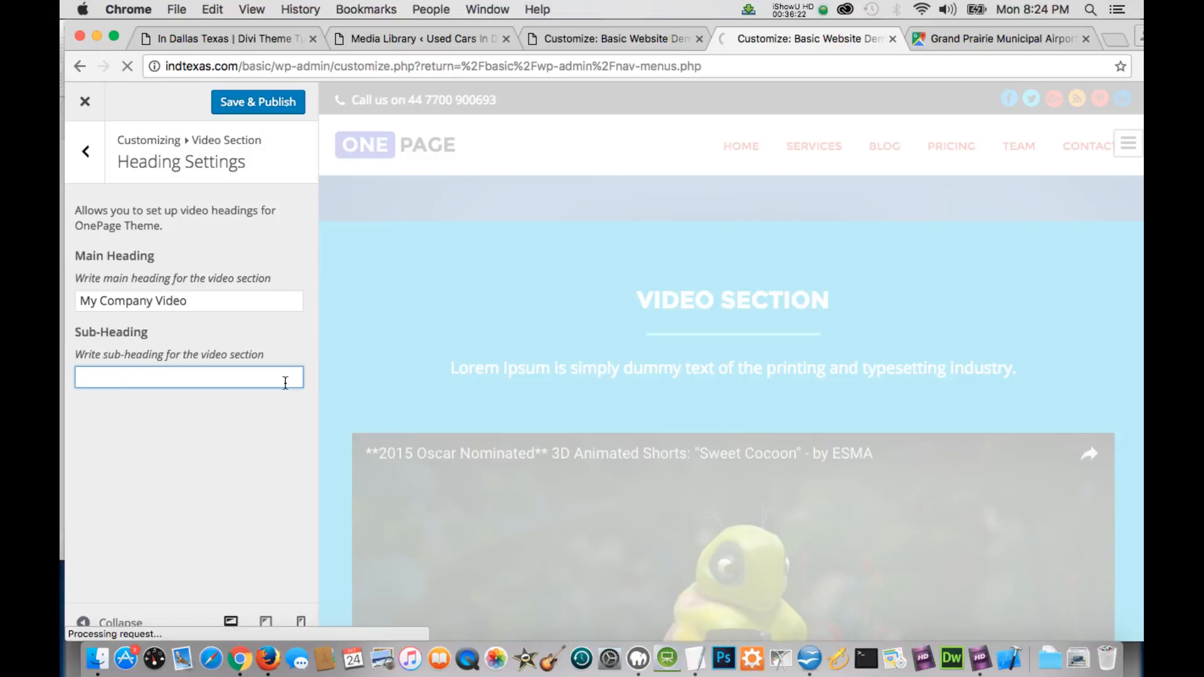
type("This is an it")
key("BackSpace")
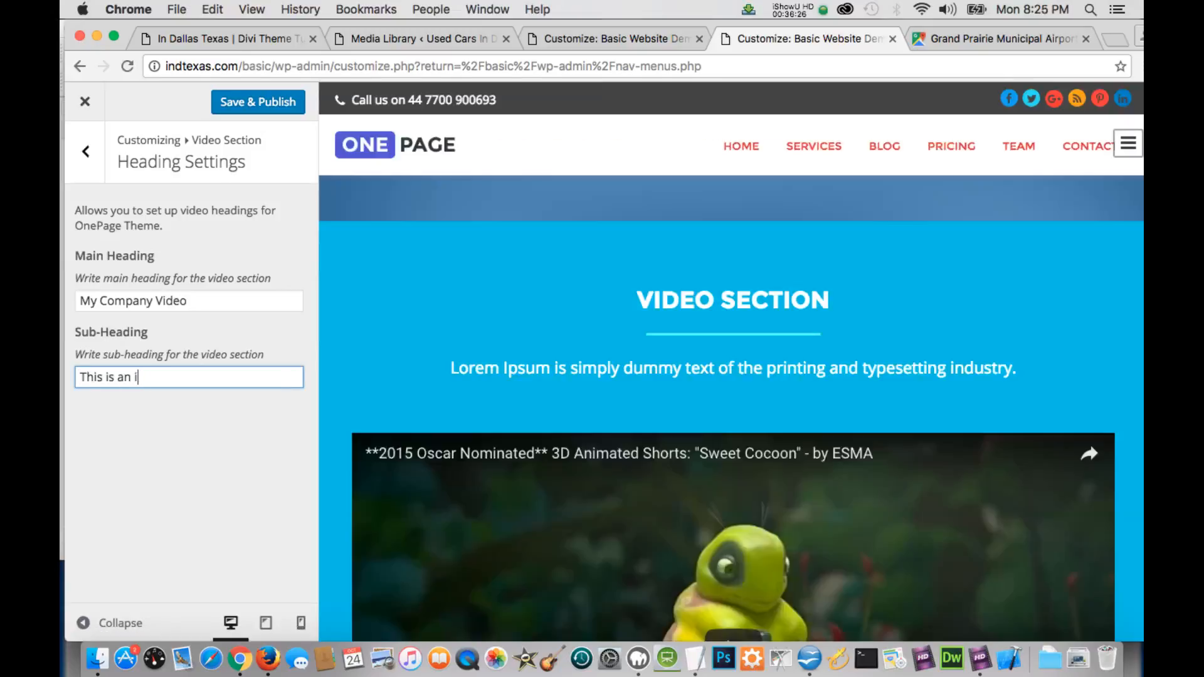
type("ntro to m")
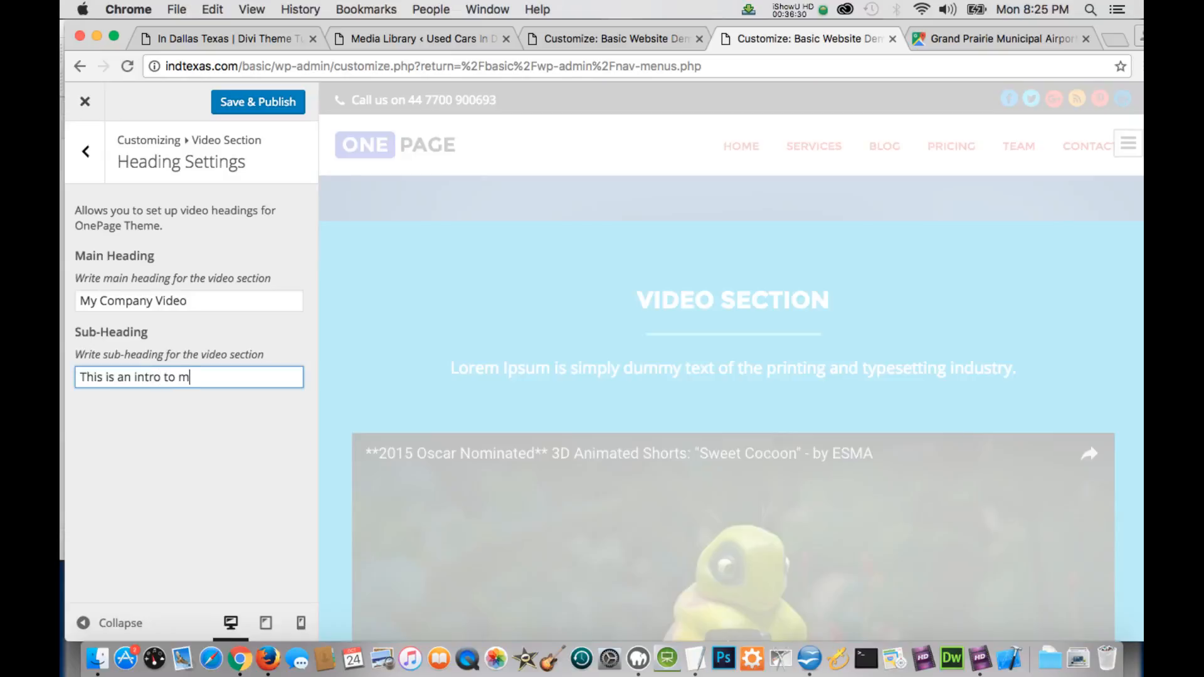
key("BackSpace")
key("BackSpace")
type("my web")
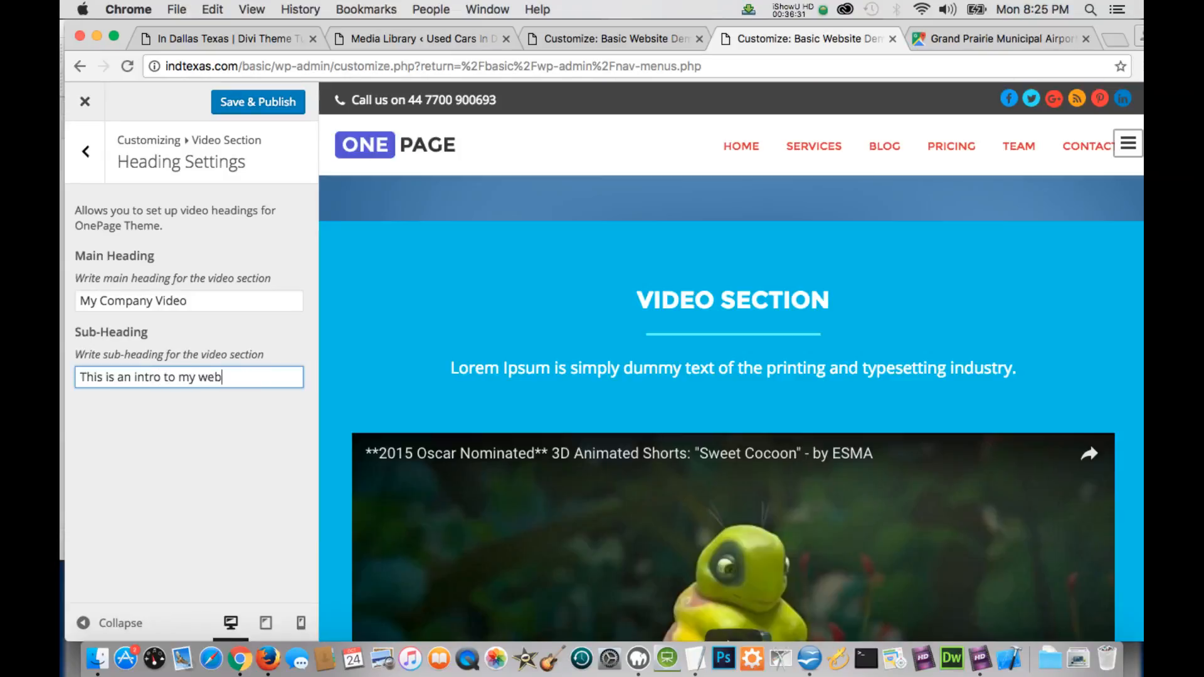
type("site tutorial")
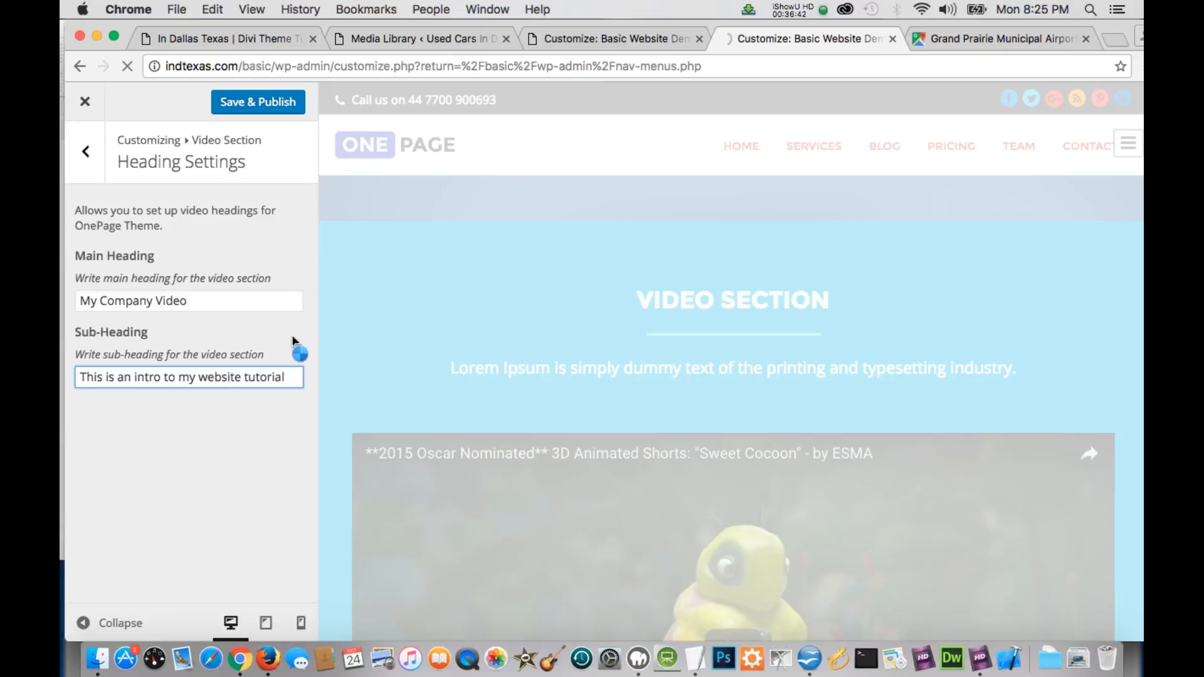
left_click(238, 301)
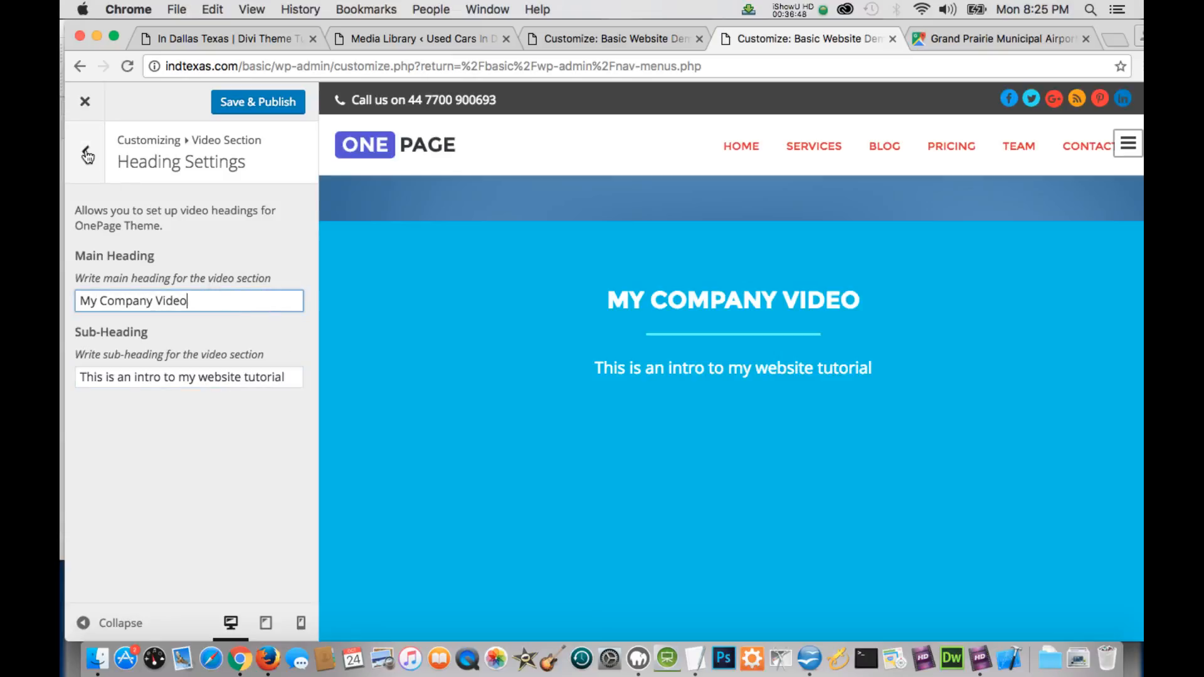
Open the video section's content settings and activate the empty video iframe field.
left_click(87, 153)
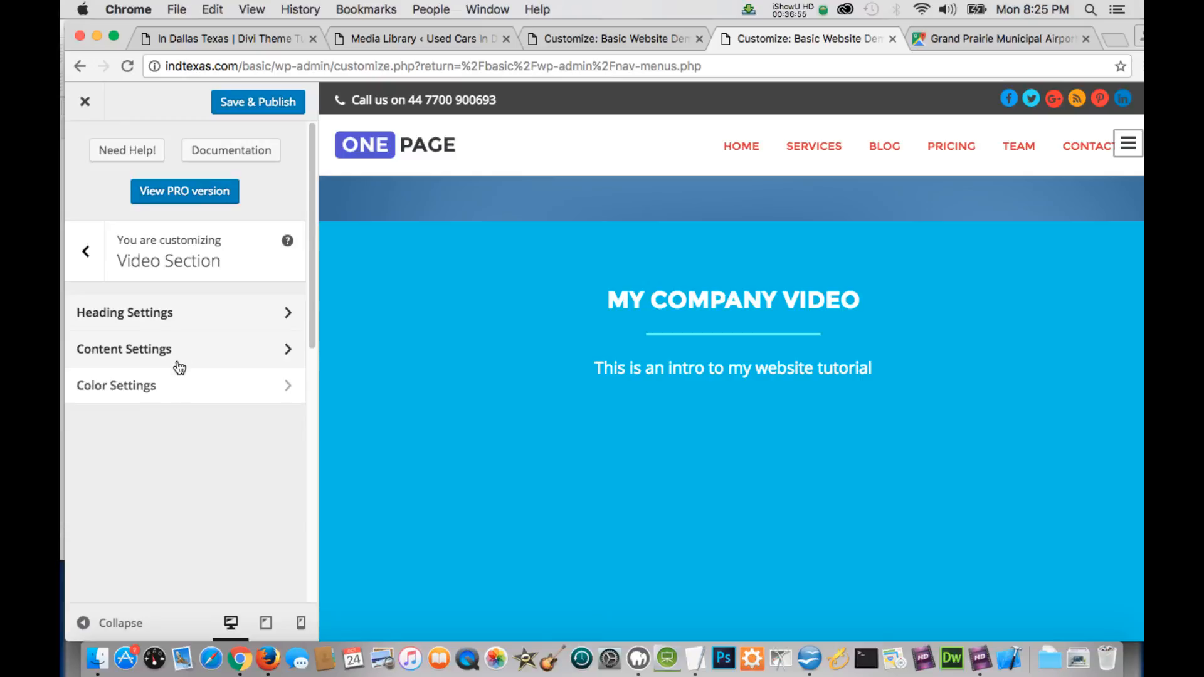
left_click(168, 383)
left_click(177, 364)
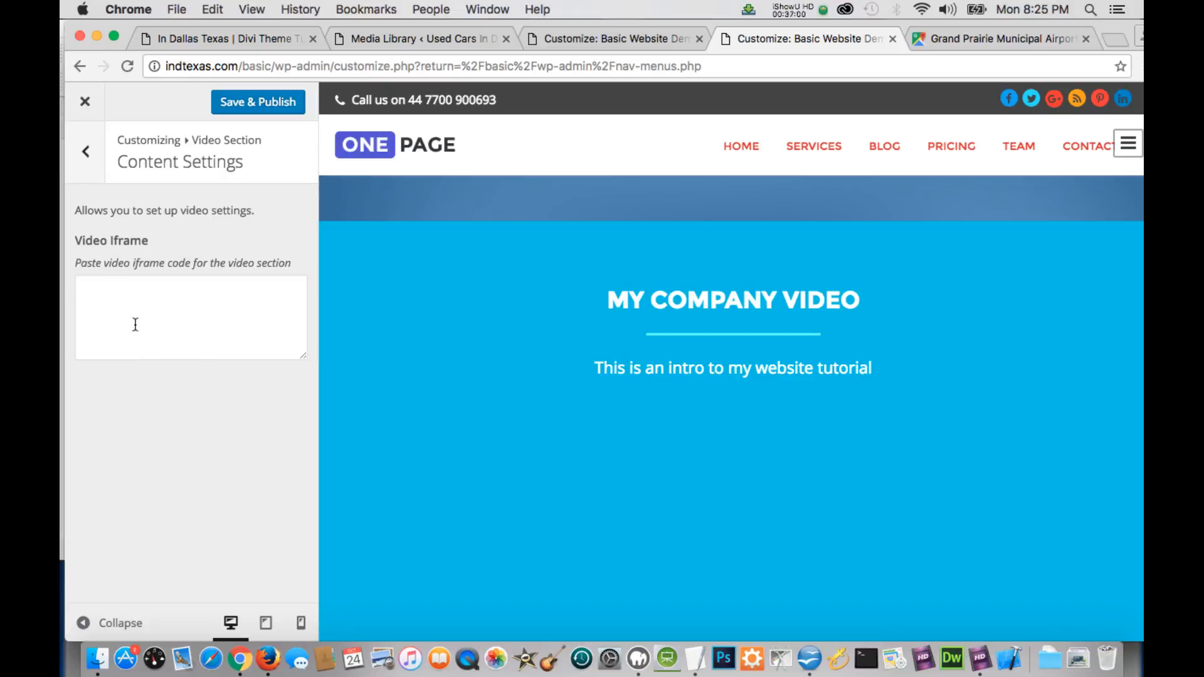
left_click(91, 290)
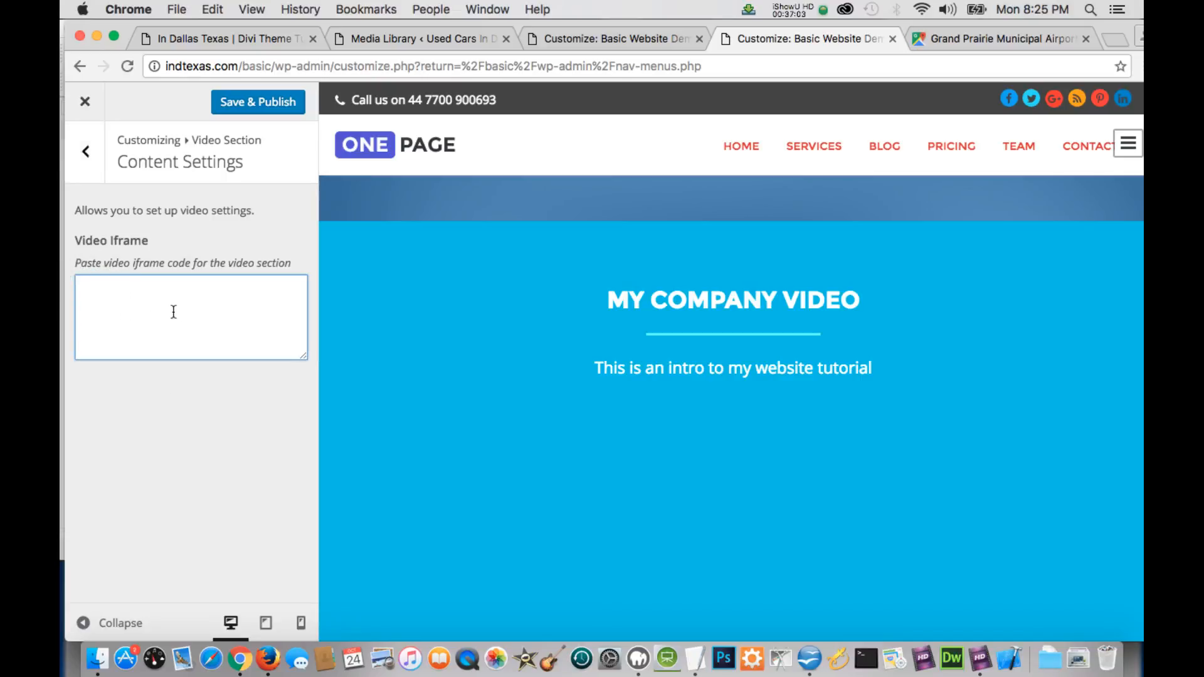
Switch to the Google Maps browser tab and load the LTPWebSeo YouTube channel there.
left_click(978, 36)
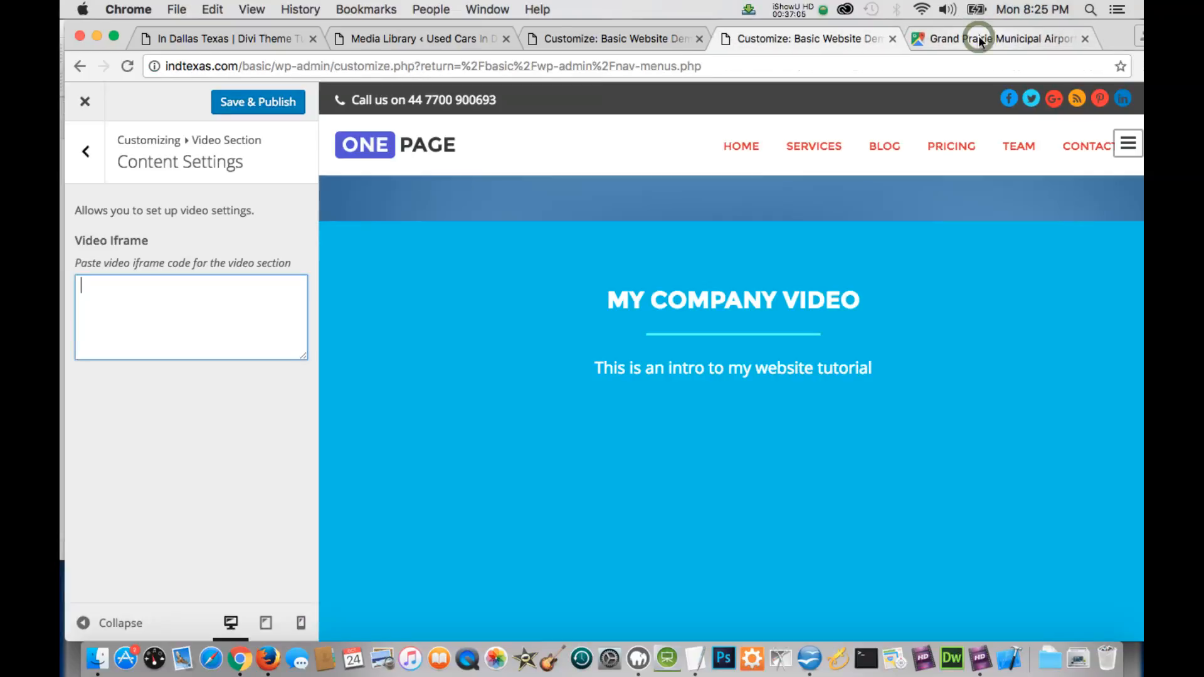
left_click(445, 65)
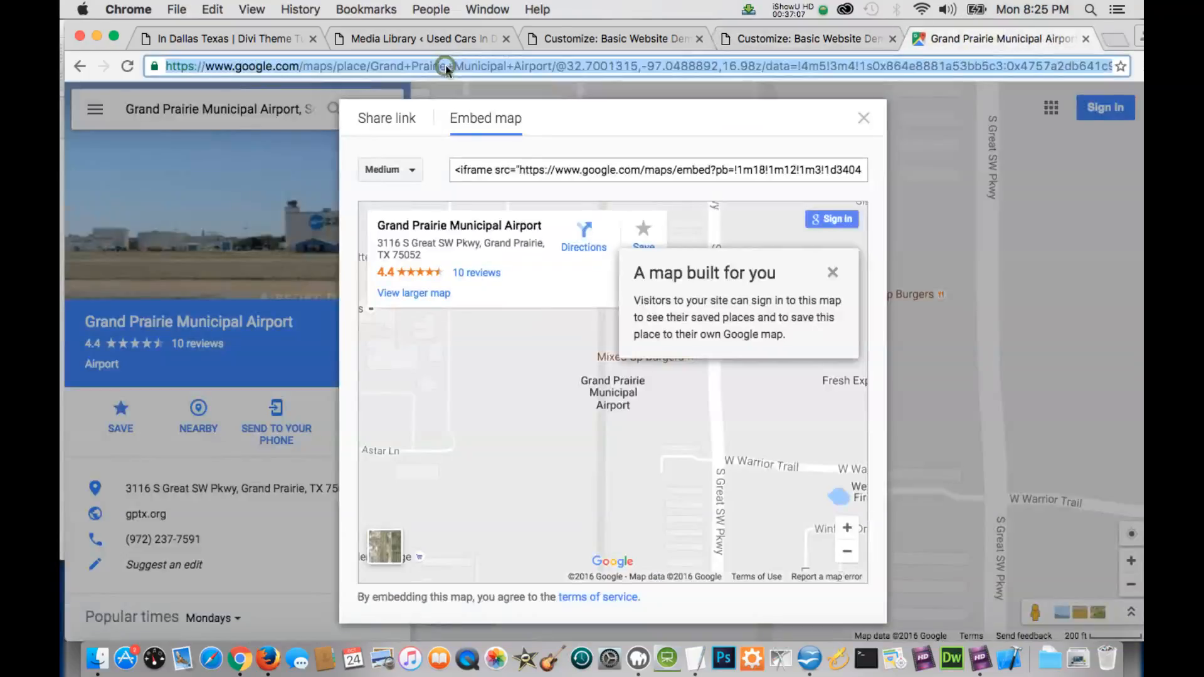
type("y")
key("Right")
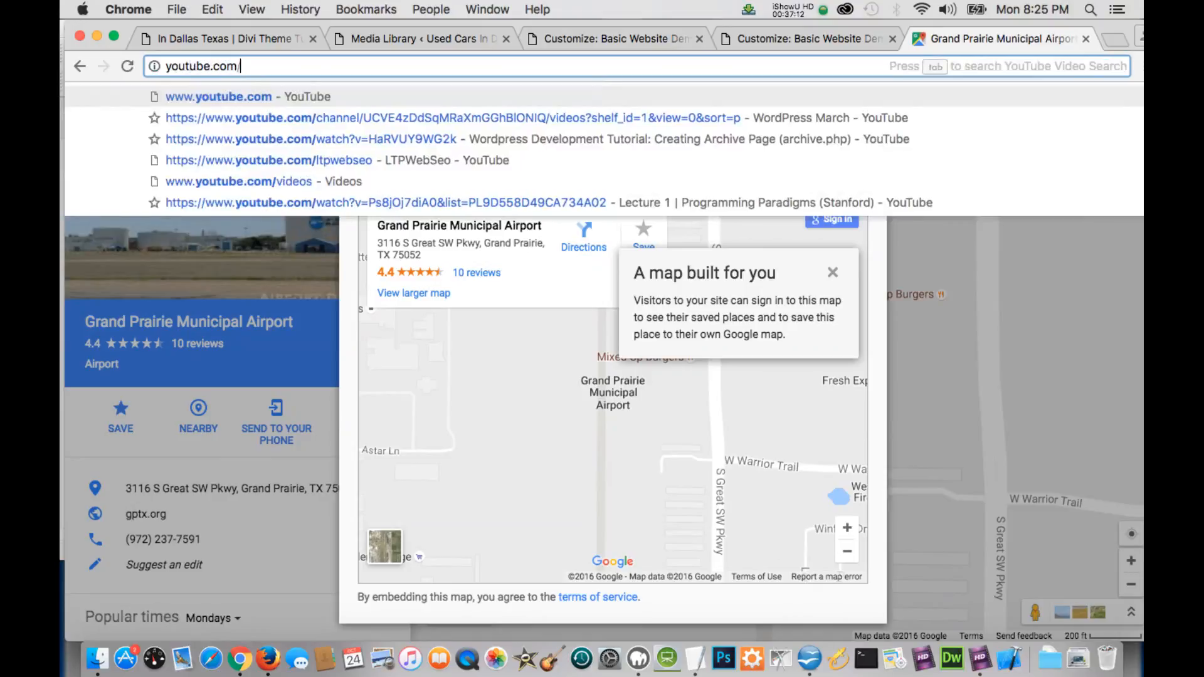
type("/lt")
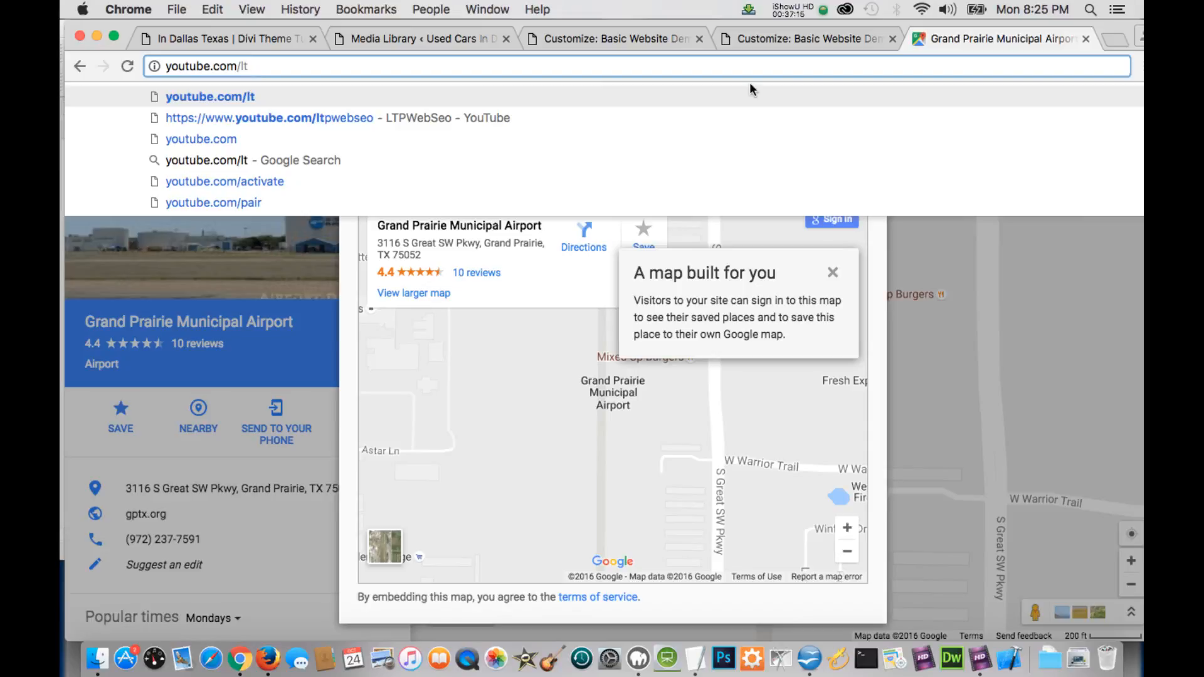
left_click(498, 118)
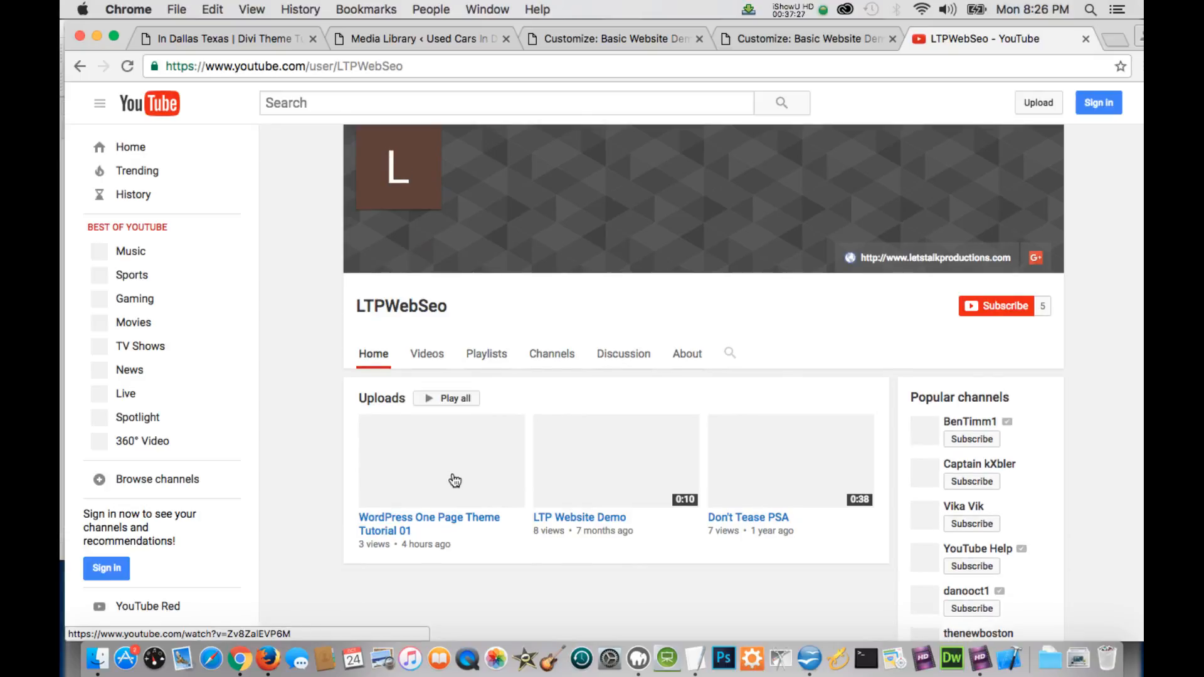
Open the "WordPress One Page Theme Tutorial 01" video from the channel's uploads and pause its playback.
left_click(449, 492)
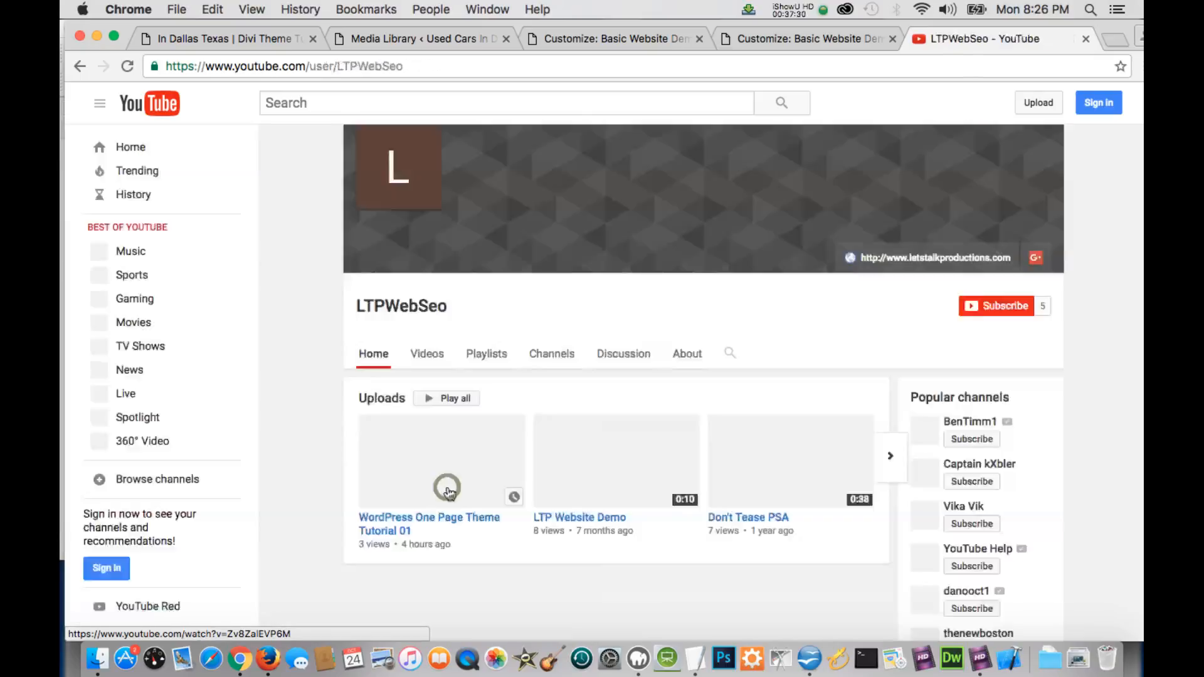
left_click(449, 493)
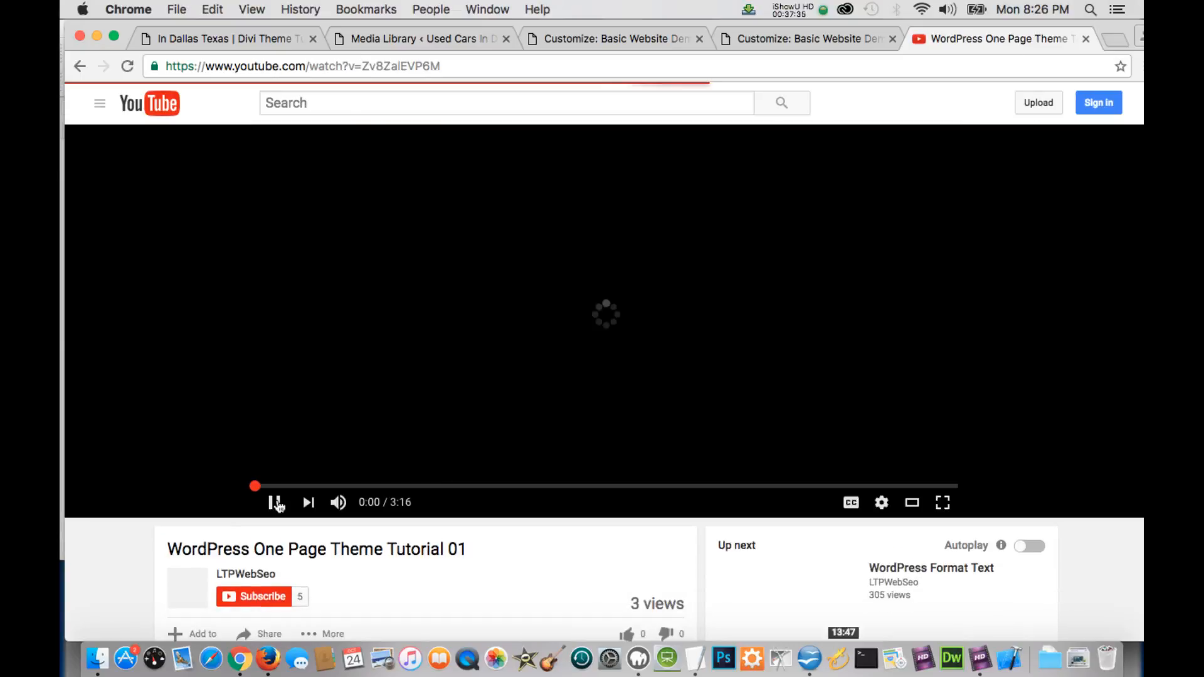
left_click(277, 501)
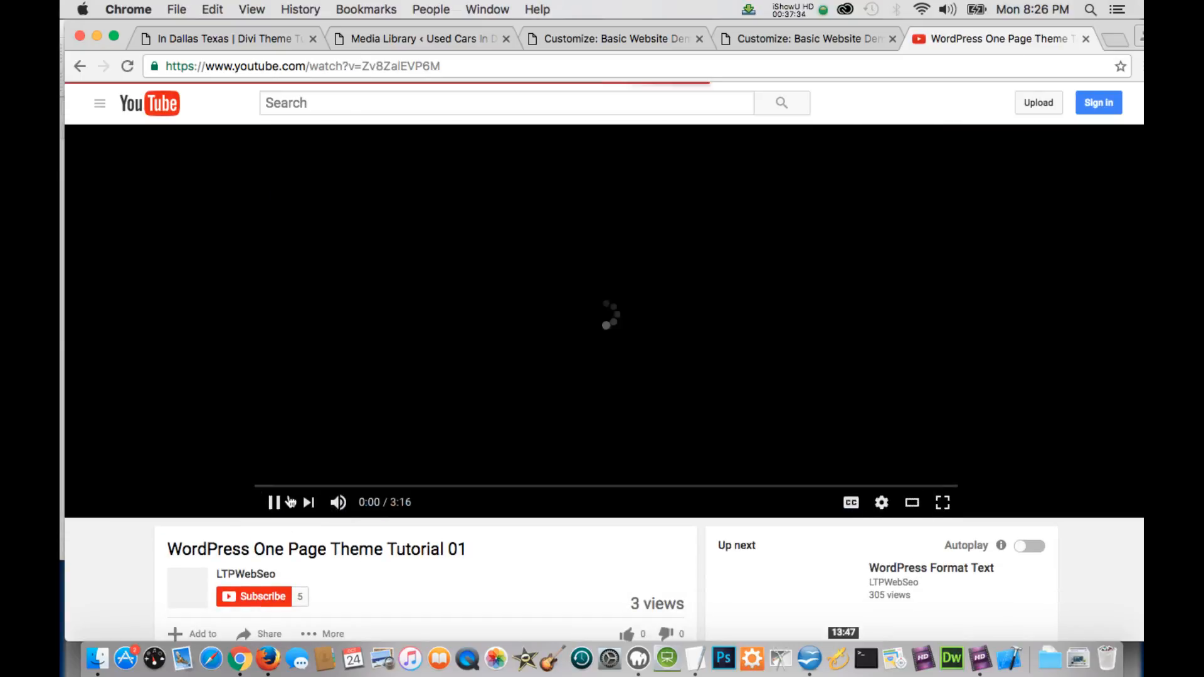
left_click(276, 501)
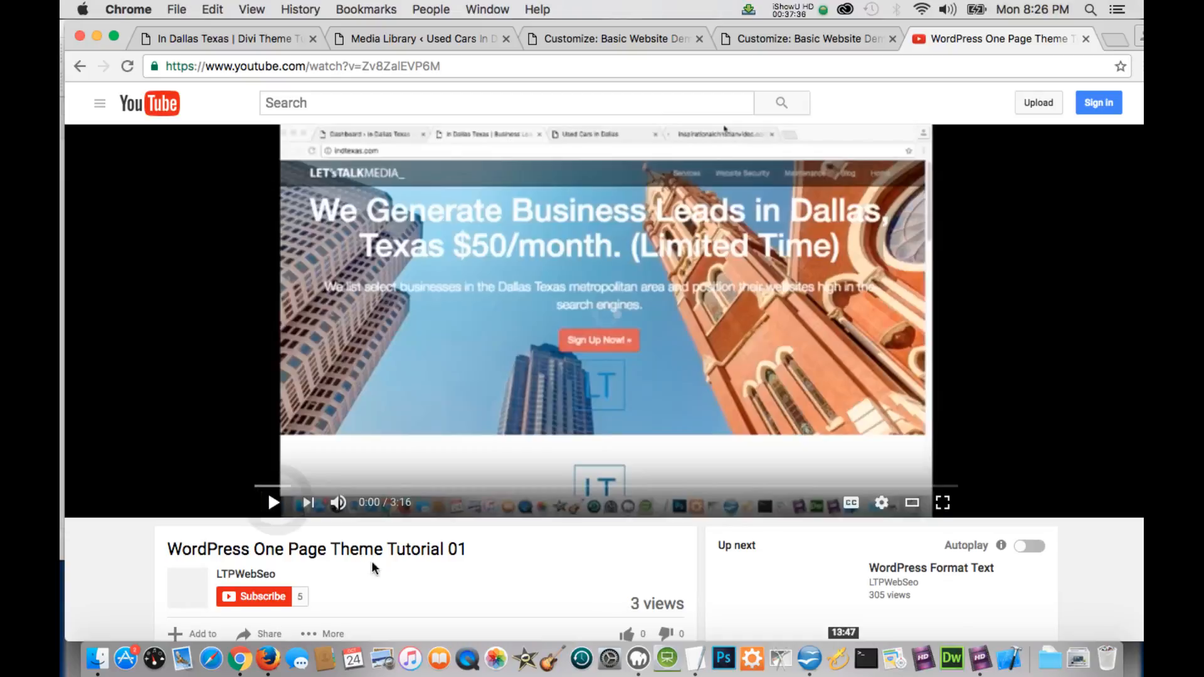
scroll(371, 560, "down", 3)
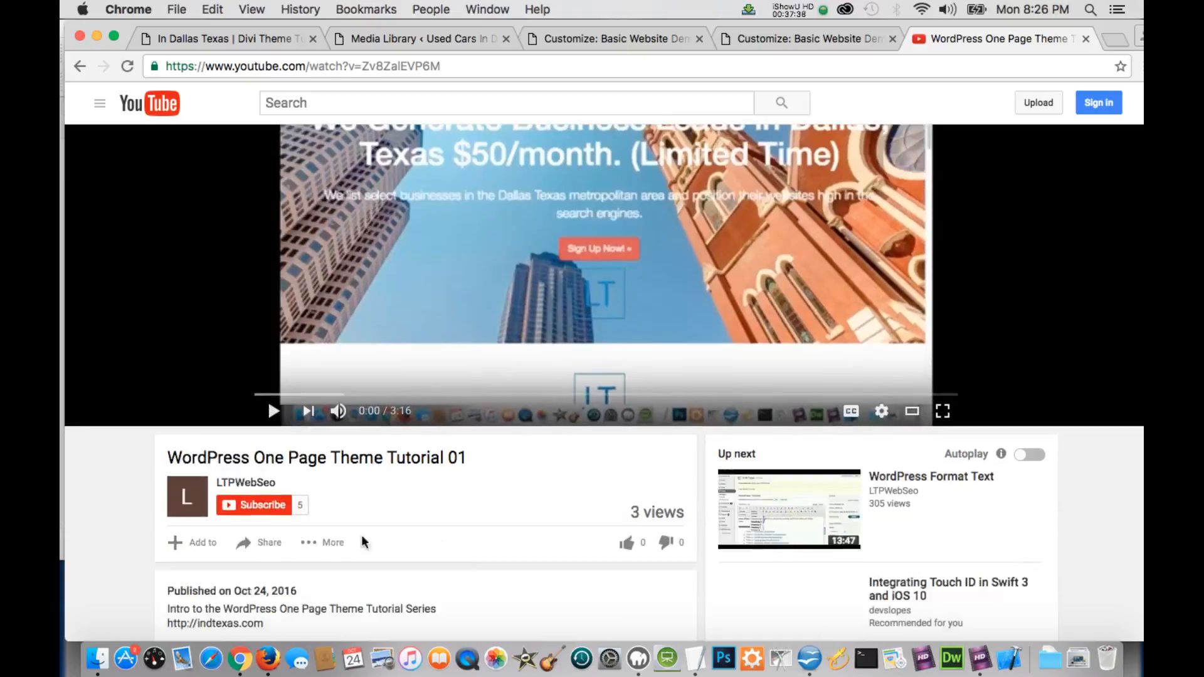
Display the embed code for the "WordPress One Page Theme Tutorial 01" video and copy it.
scroll(362, 541, "down", 1)
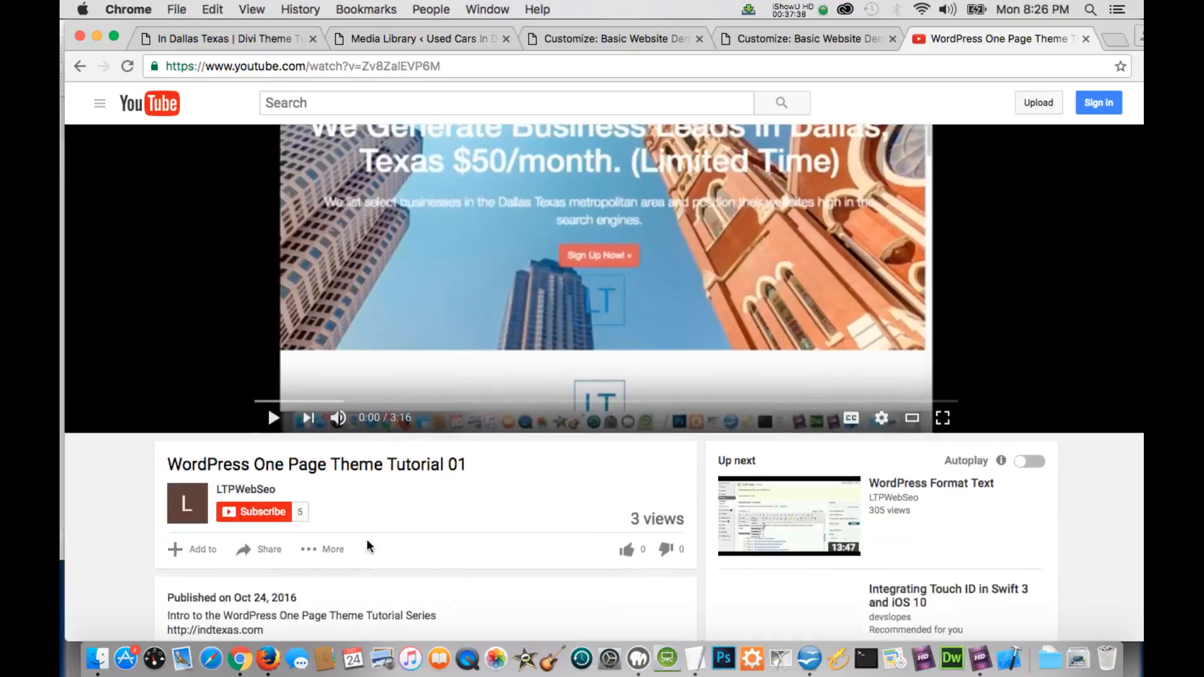
left_click(266, 542)
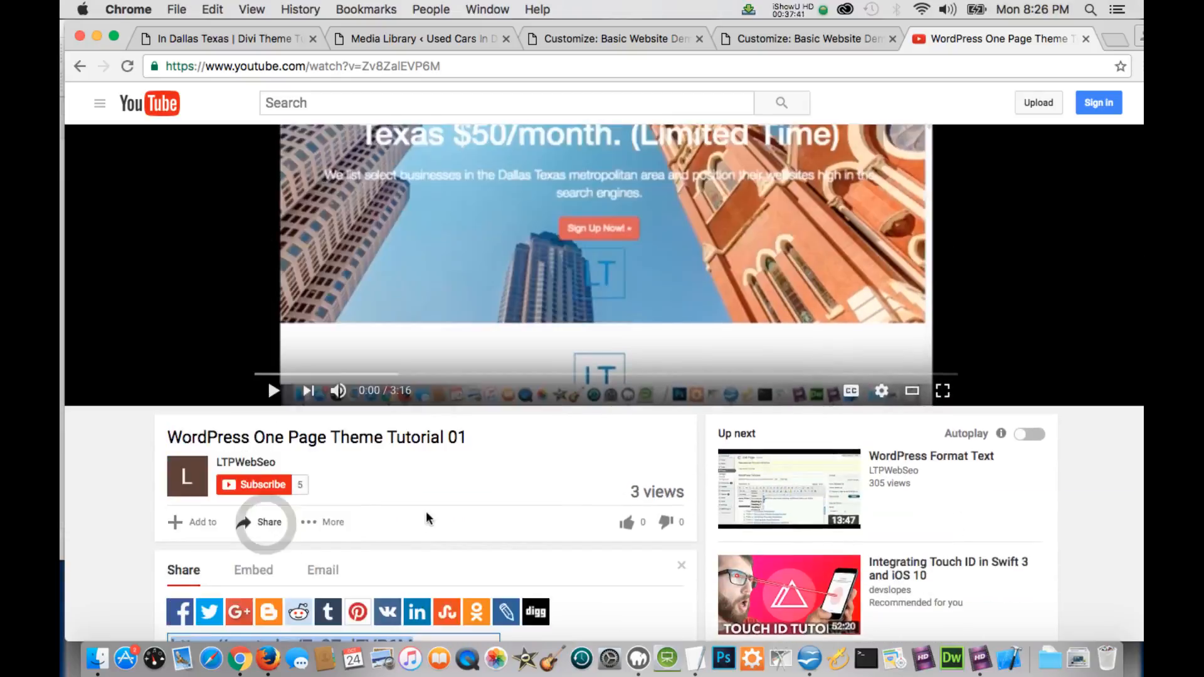
scroll(428, 526, "down", 5)
left_click(262, 423)
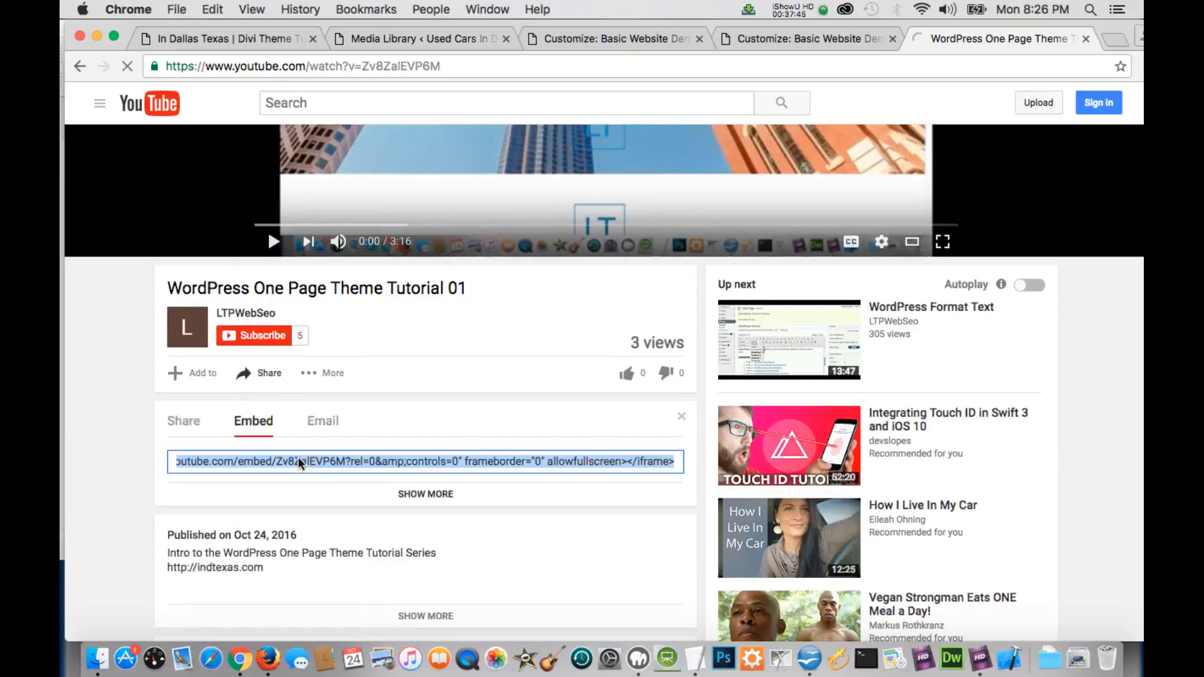
right_click(299, 461)
left_click(320, 441)
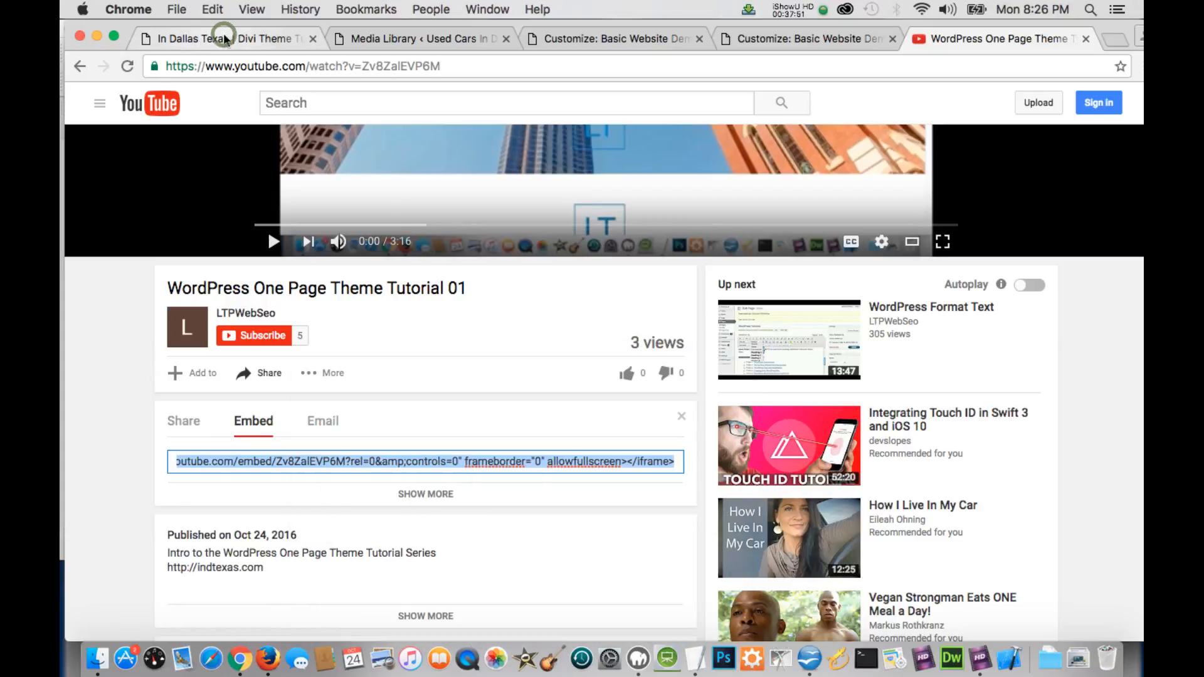
Return to the customizer tab showing the video content settings and paste the copied embed code into the video iframe field.
left_click(198, 39)
left_click(384, 39)
left_click(635, 34)
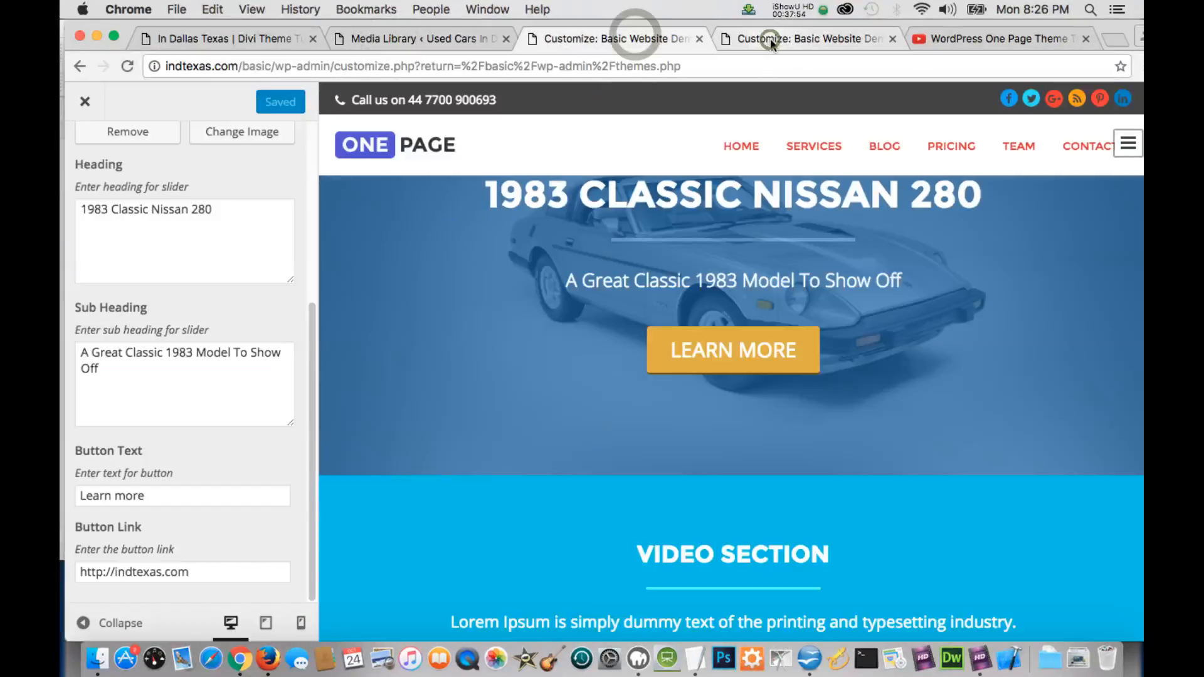
left_click(770, 40)
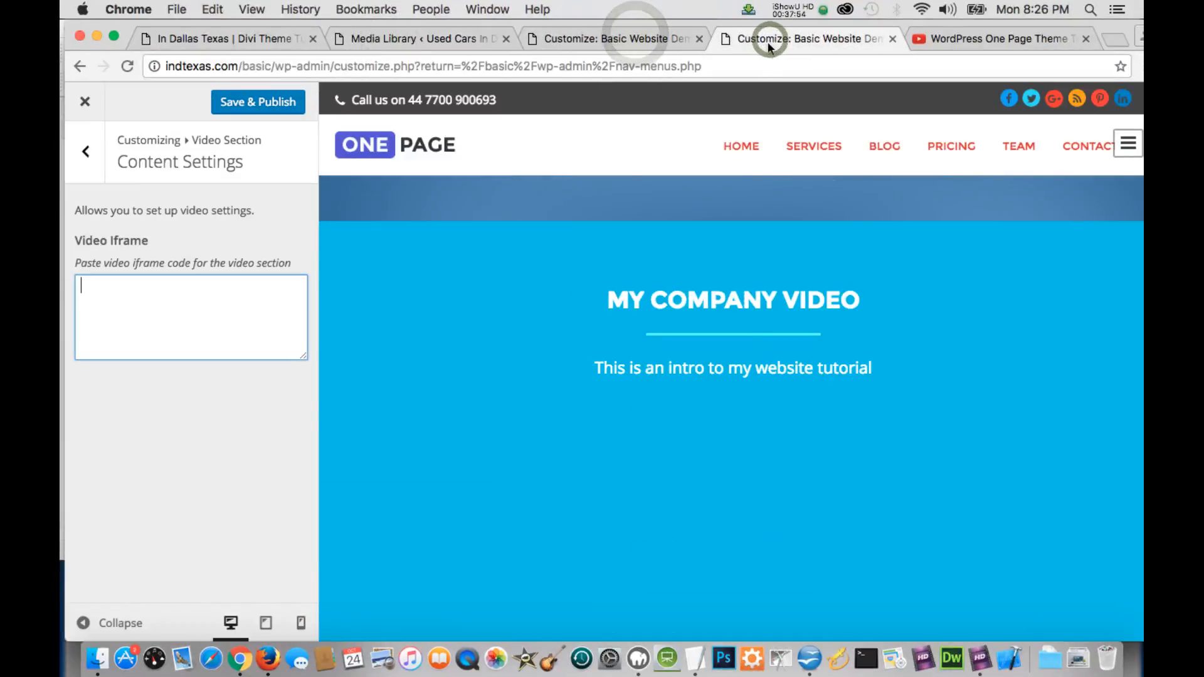
right_click(103, 293)
left_click(129, 379)
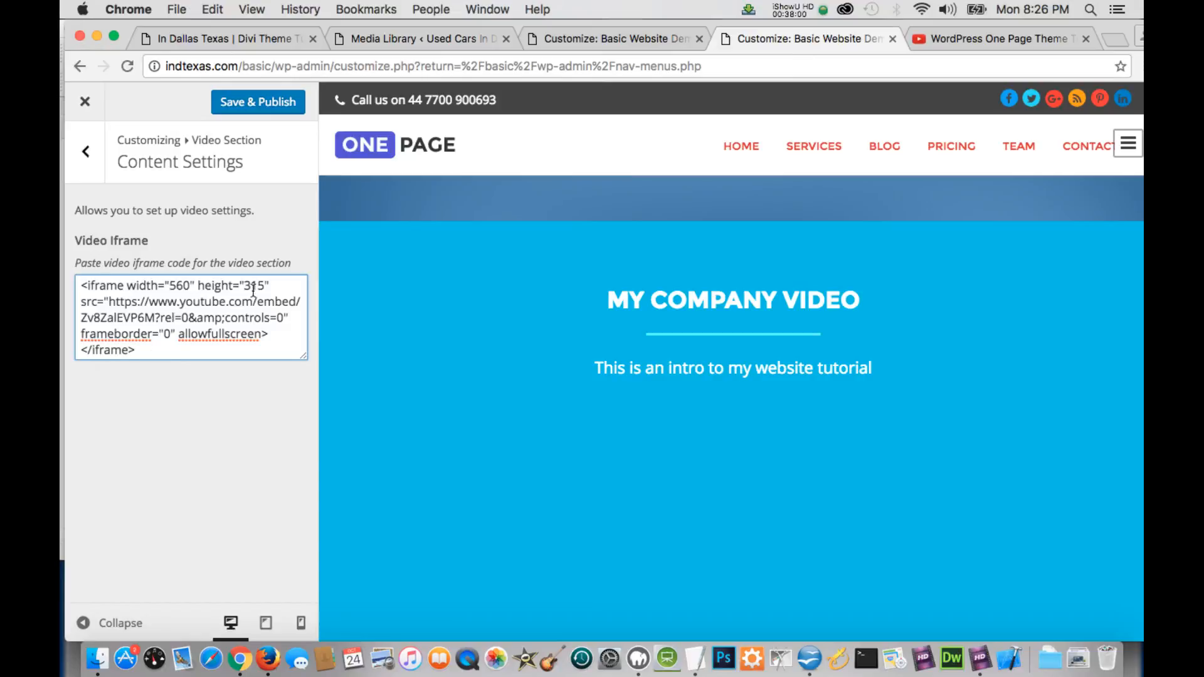
Set the iframe width to 720 and the height to 415 in the pasted embed code.
double_click(171, 285)
type("7")
key("super+z")
type("72")
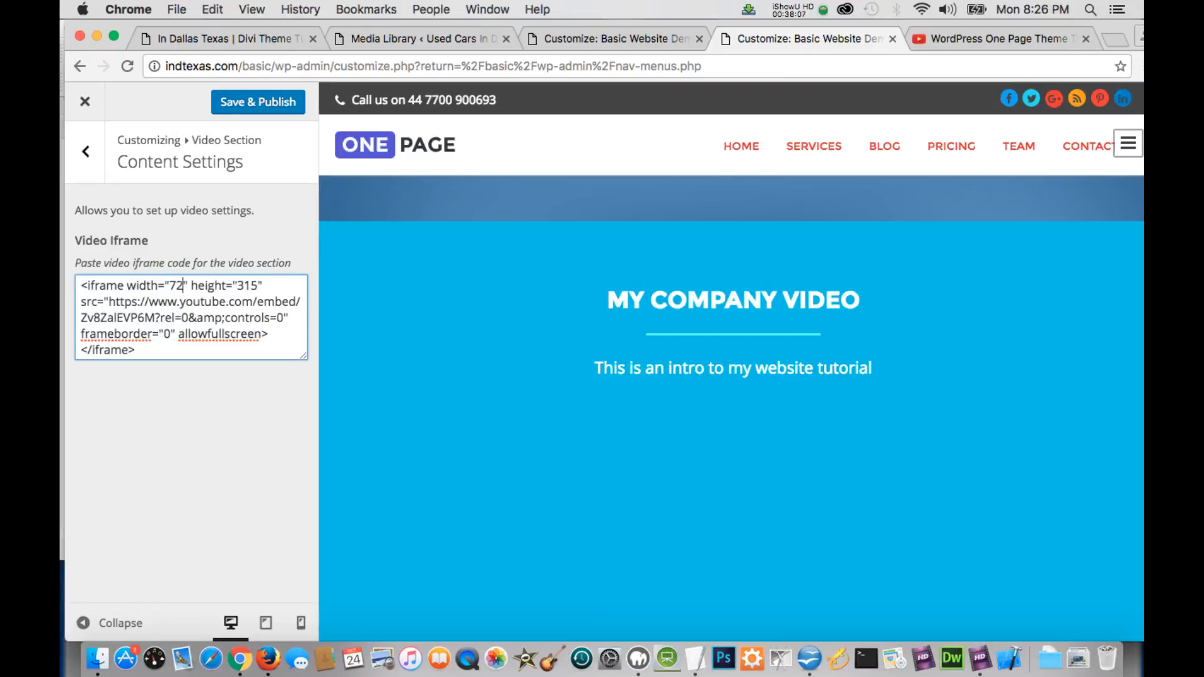
type("0")
double_click(263, 285)
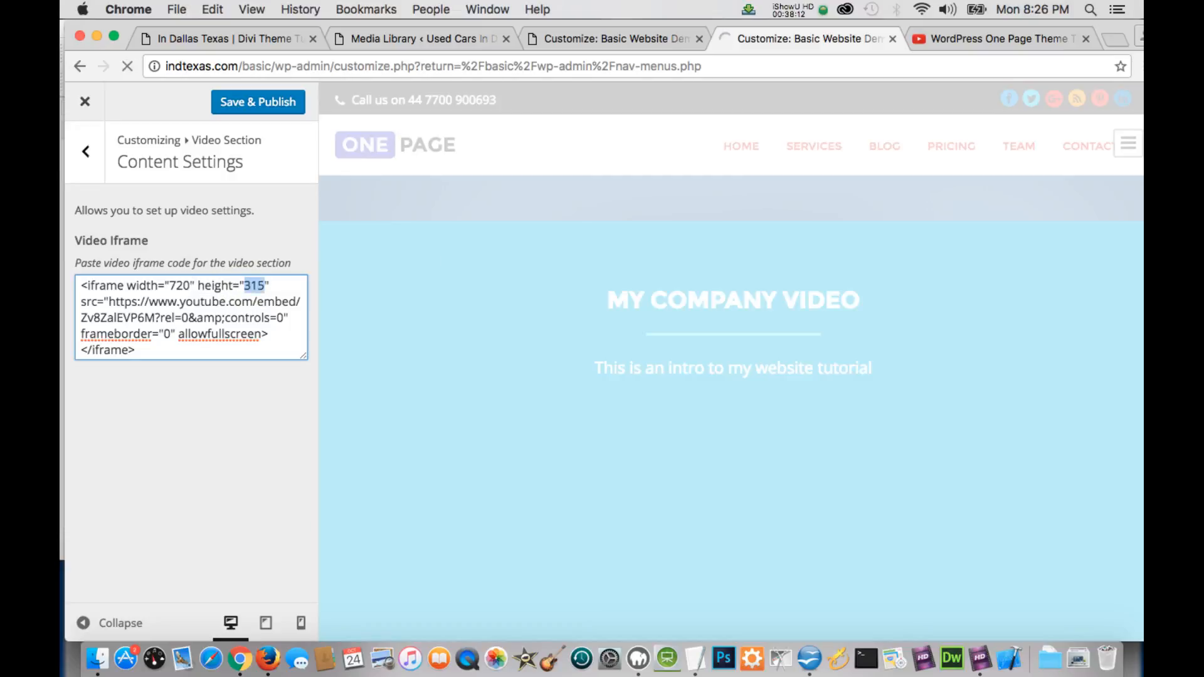
type("400")
key("BackSpace")
key("BackSpace")
type("15")
left_click(251, 430)
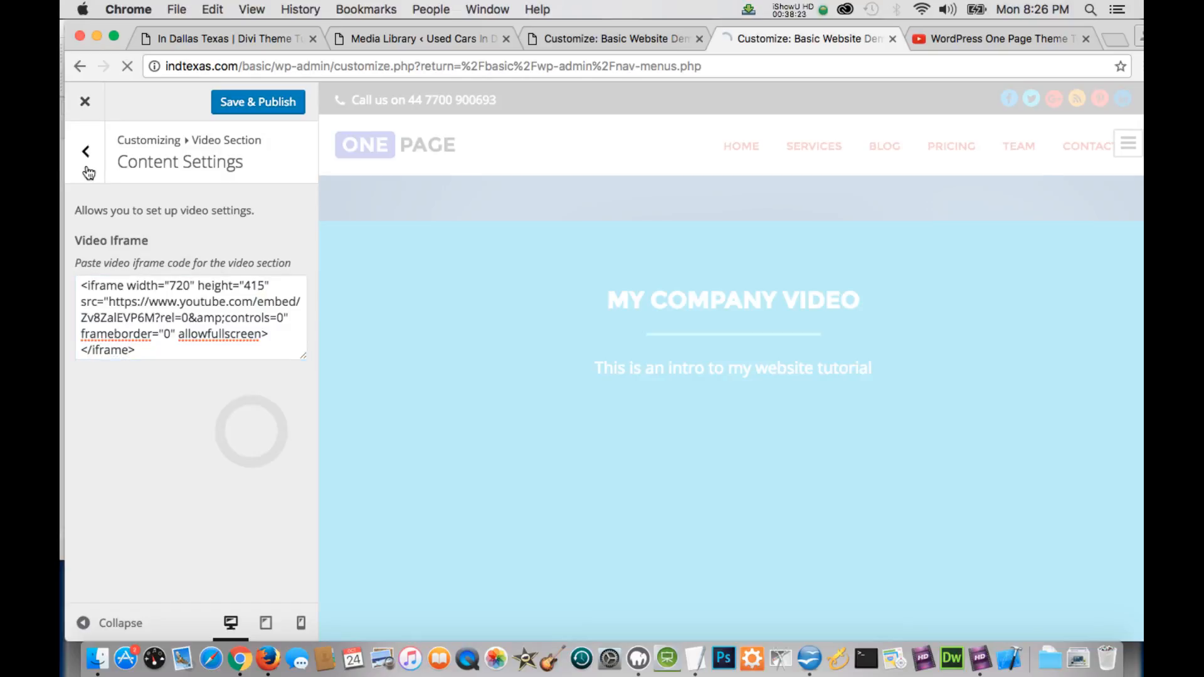
Go back to the Video Section overview and save and publish the customizer changes.
left_click(86, 153)
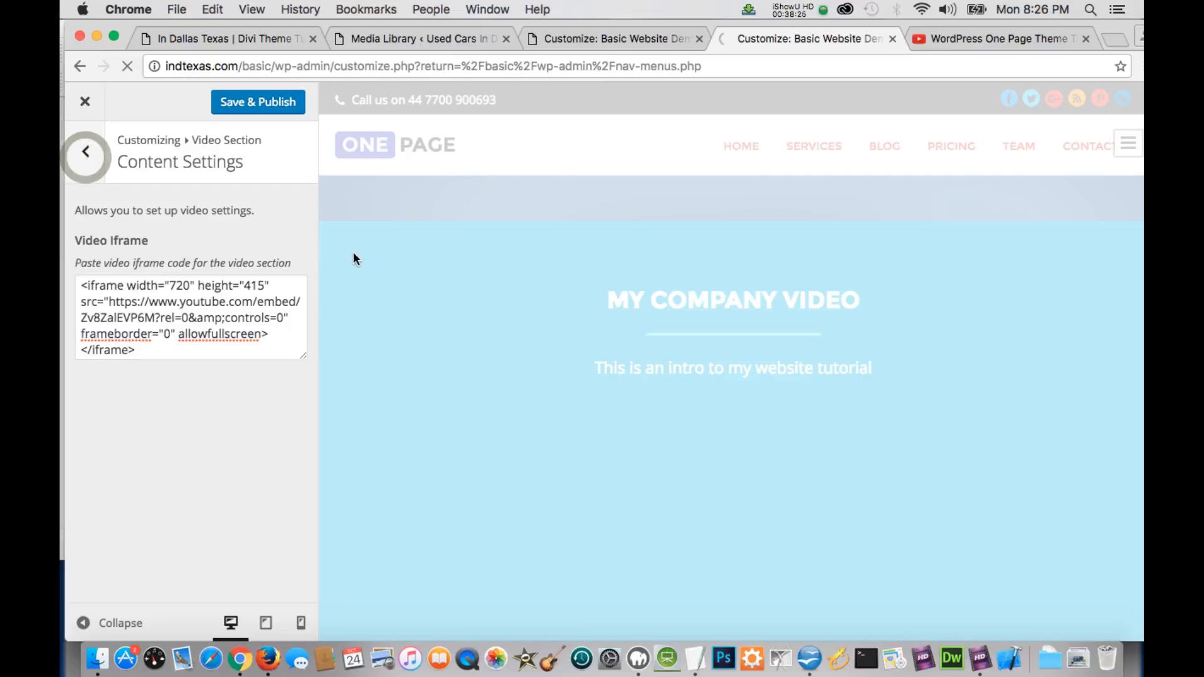
left_click(280, 94)
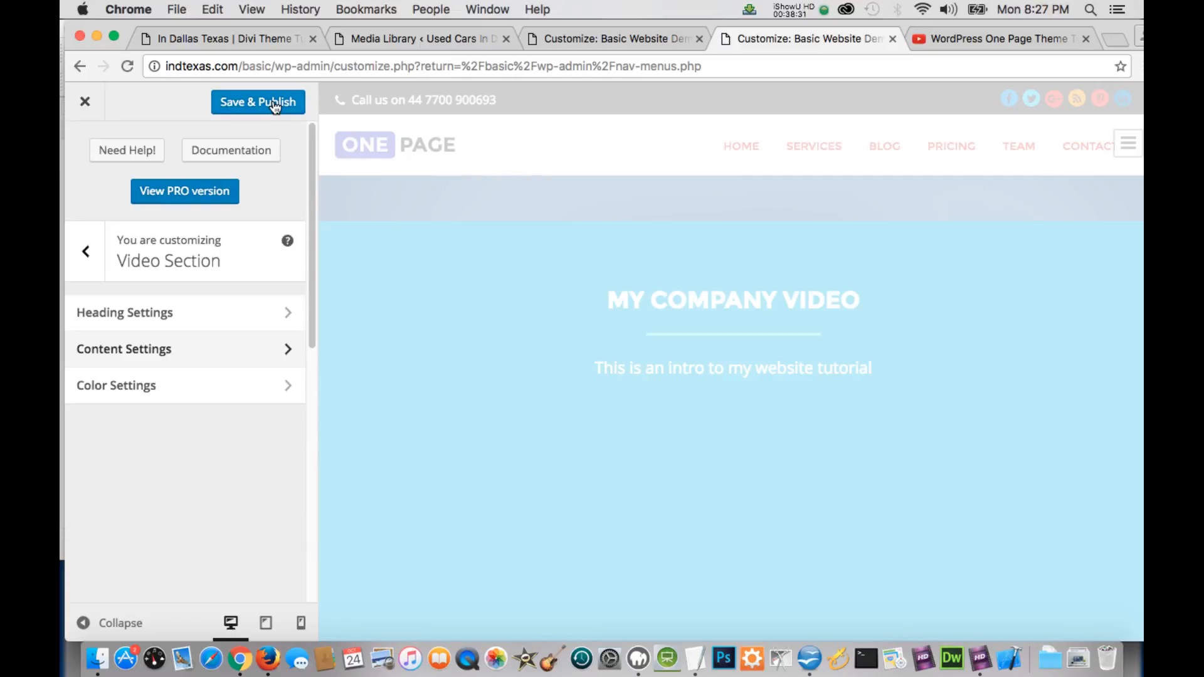
left_click(274, 104)
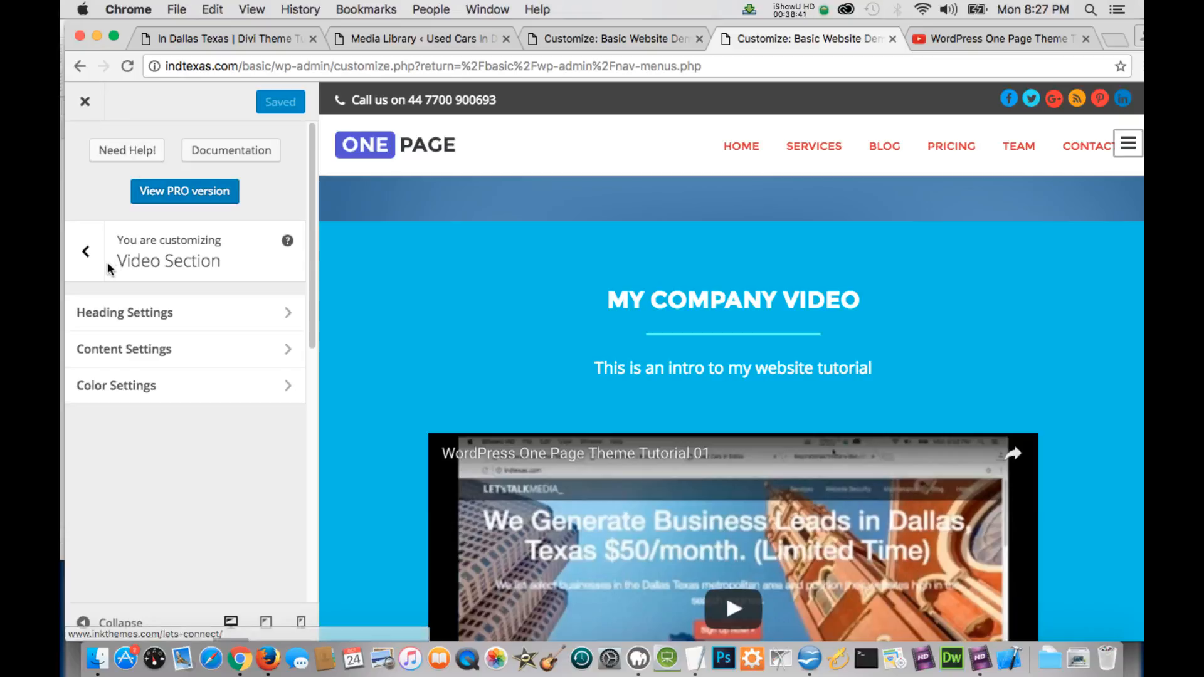
Close the customizer in the browser tab with the Nissan slider settings and visit the live Basic Website Demo homepage.
left_click(997, 39)
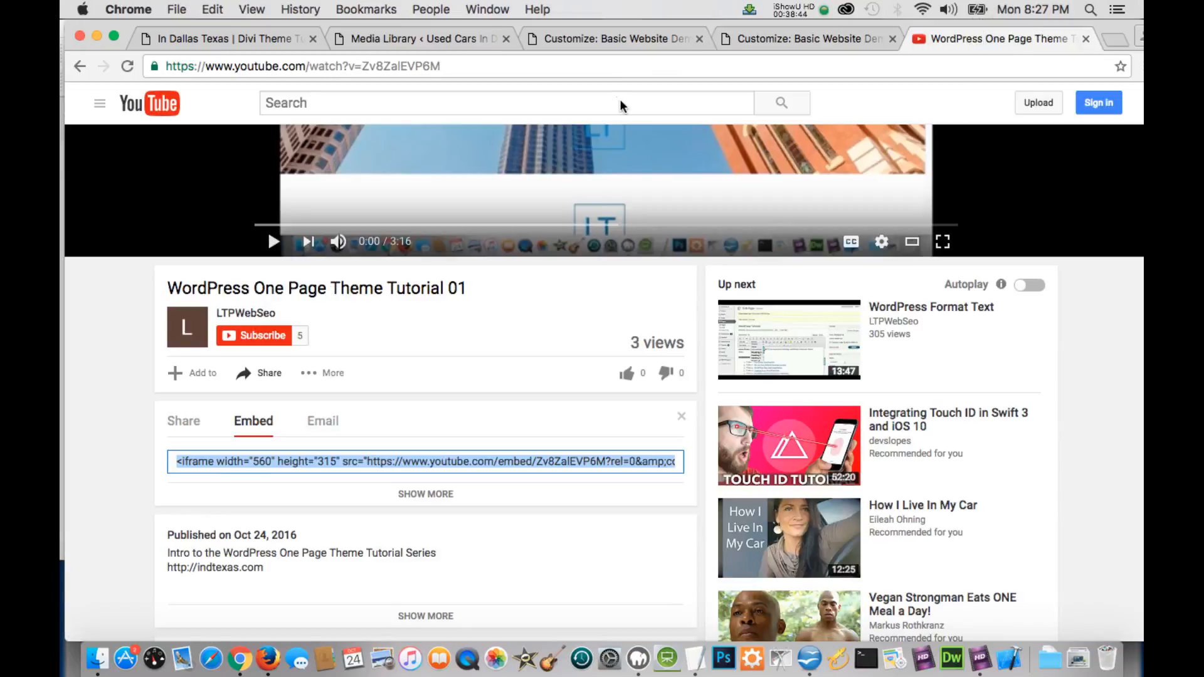
left_click(809, 39)
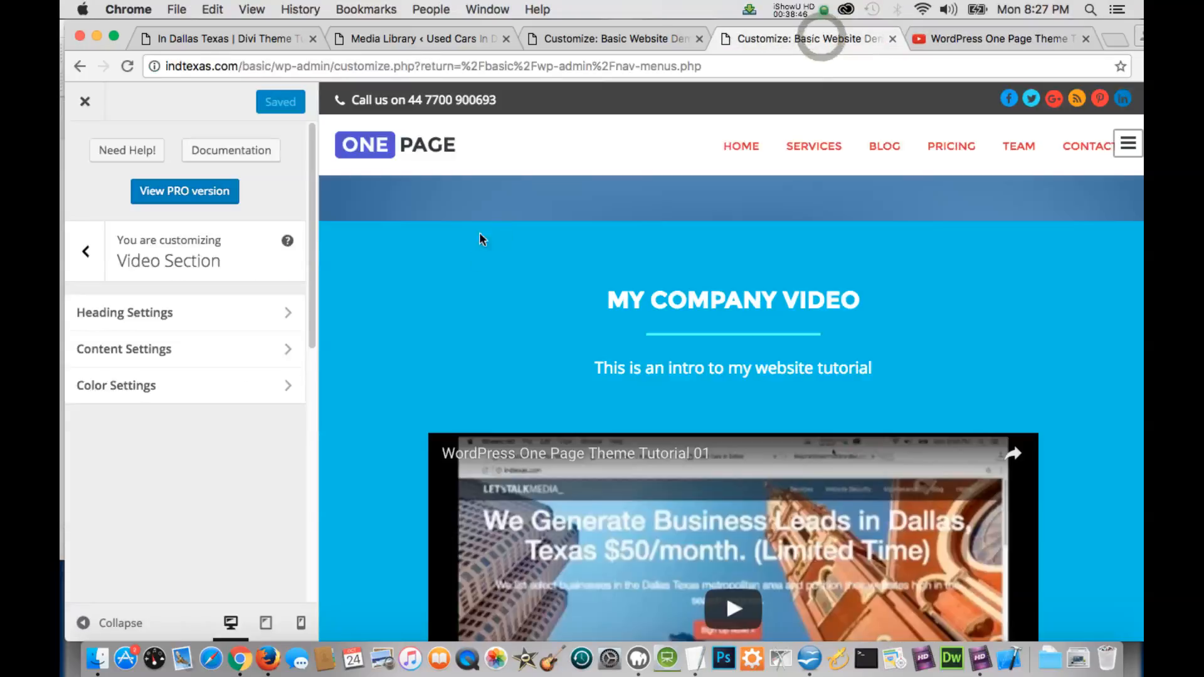
left_click(596, 42)
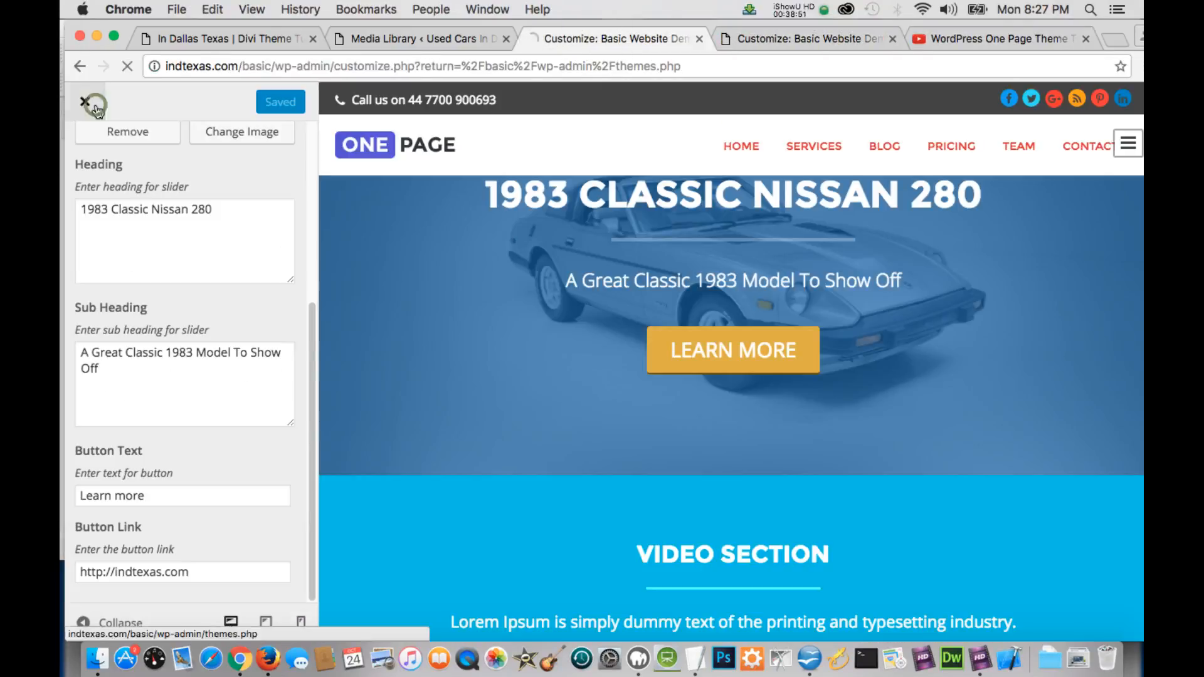
left_click(94, 103)
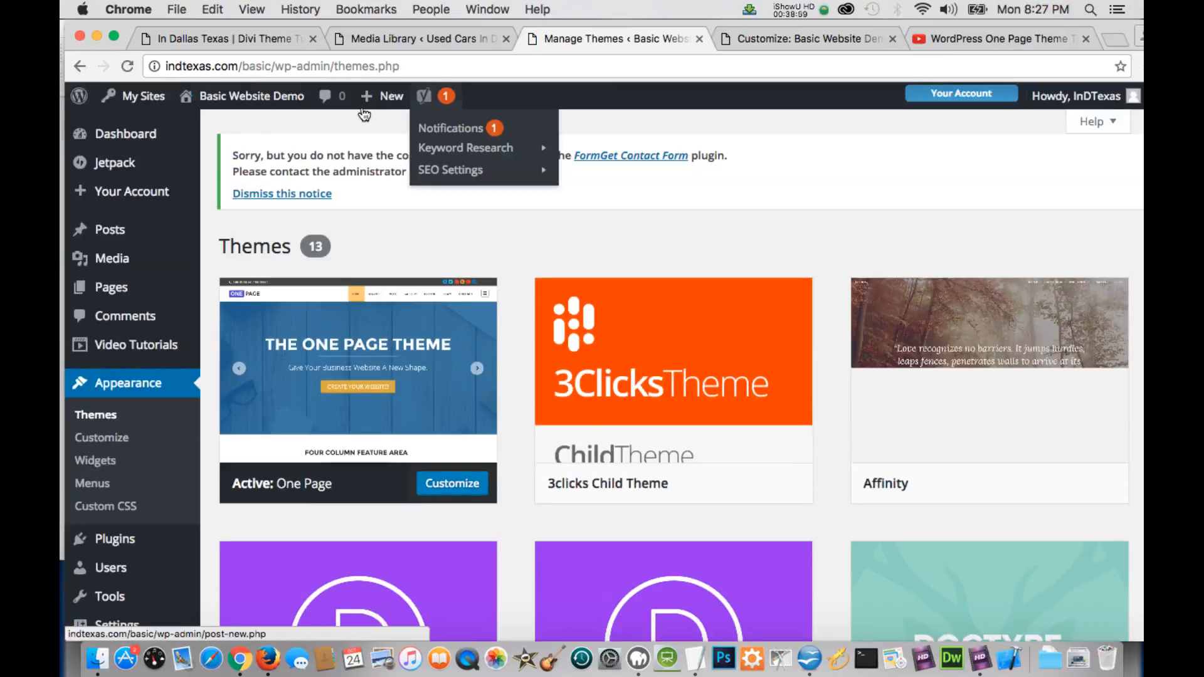
left_click(254, 95)
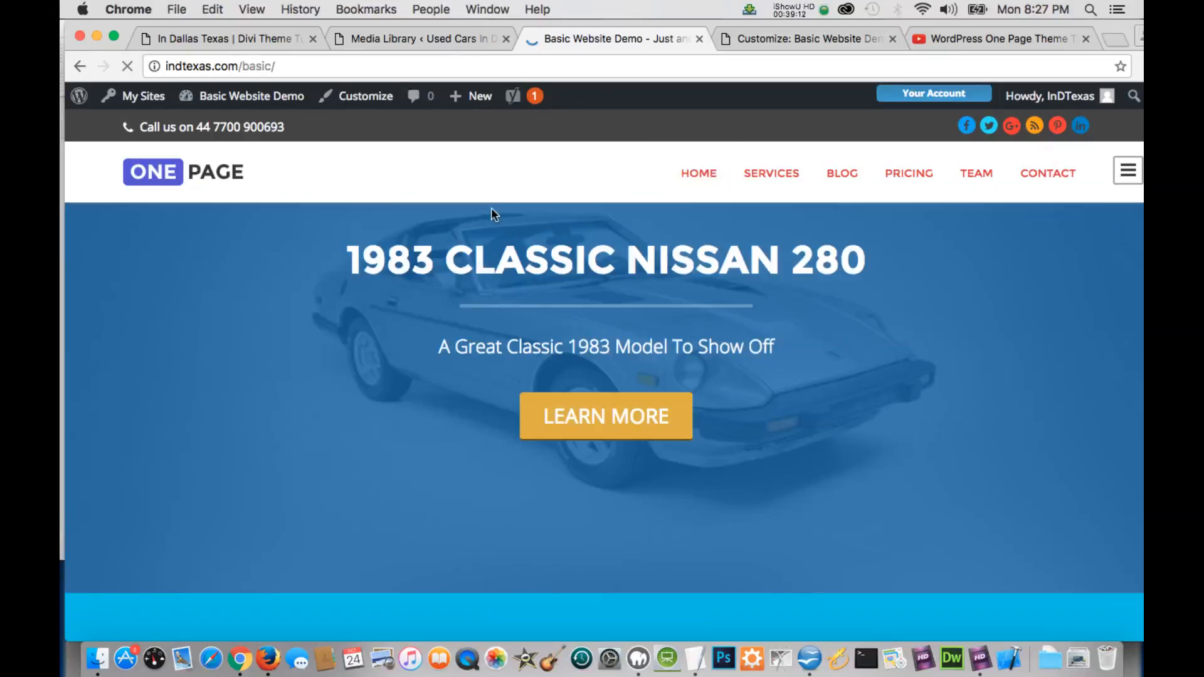
Review the live homepage's sections from the slider down to the contact section and footer, and return to the slider.
scroll(464, 282, "down", 15)
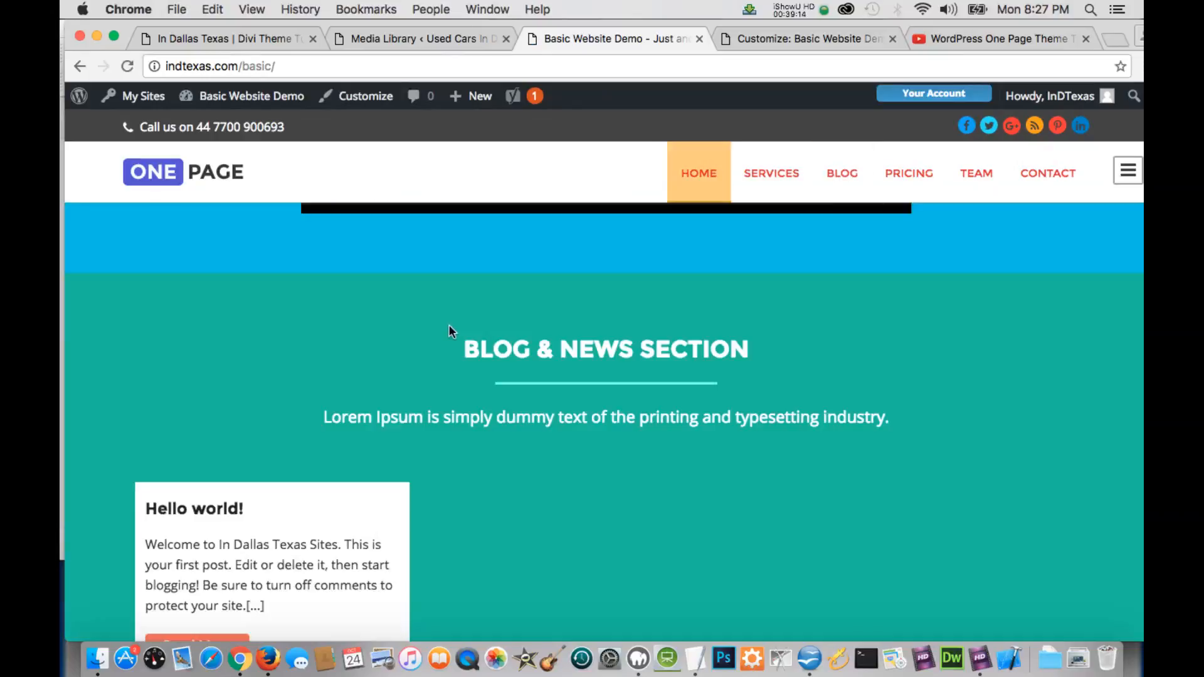
scroll(447, 326, "up", 20)
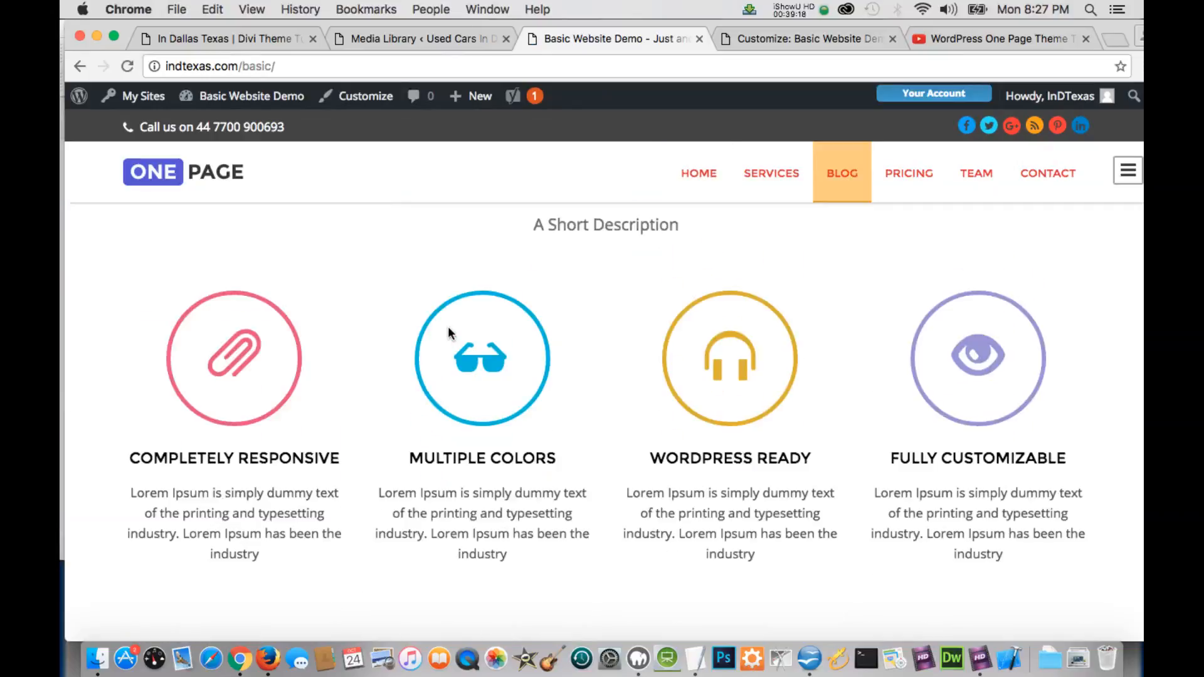
scroll(448, 325, "down", 6)
scroll(447, 326, "down", 5)
scroll(448, 326, "up", 5)
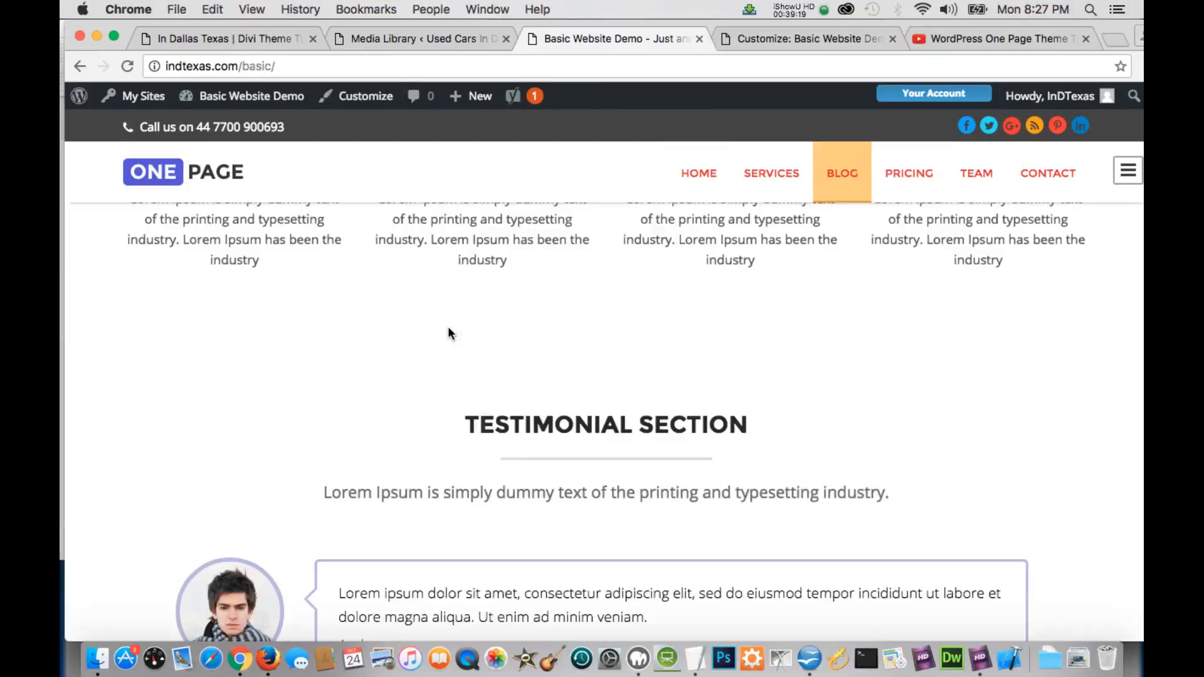
scroll(448, 328, "down", 5)
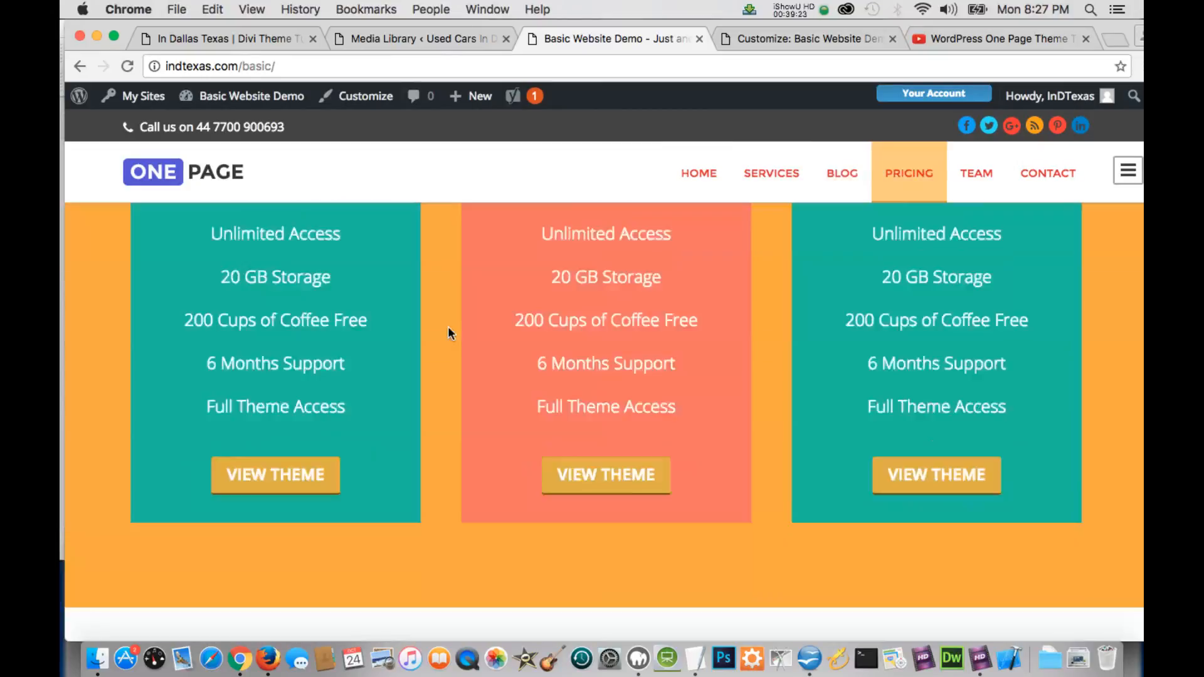
scroll(448, 333, "down", 5)
scroll(449, 333, "up", 5)
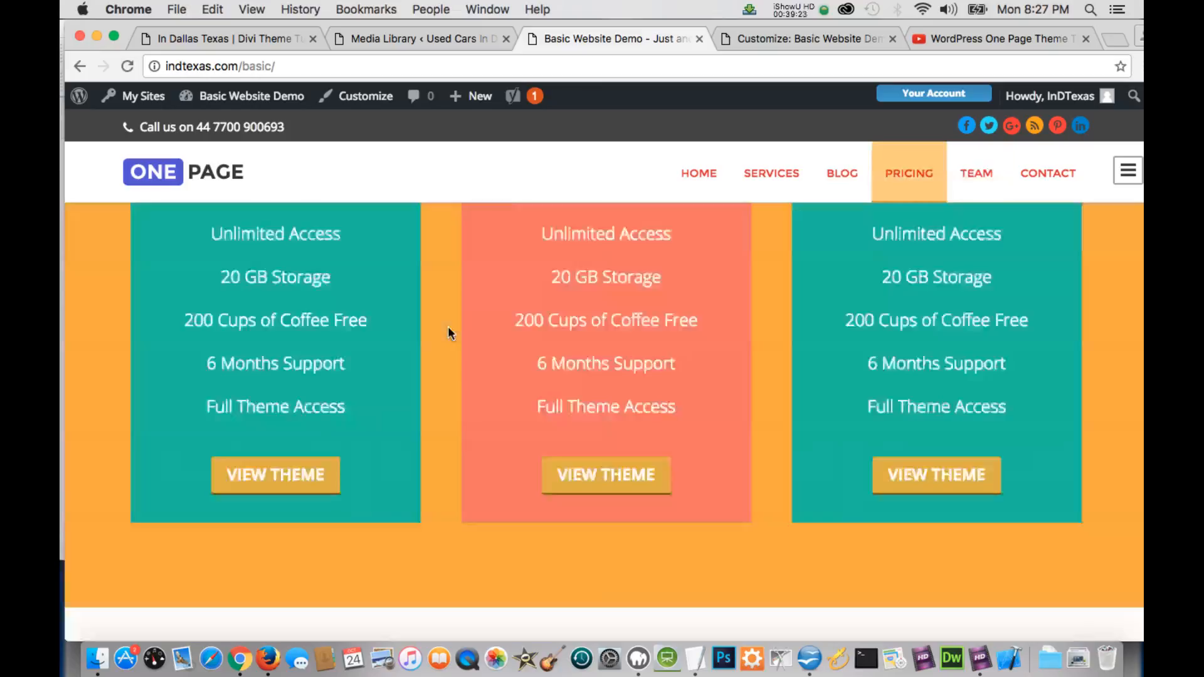
scroll(448, 332, "down", 5)
scroll(449, 332, "down", 10)
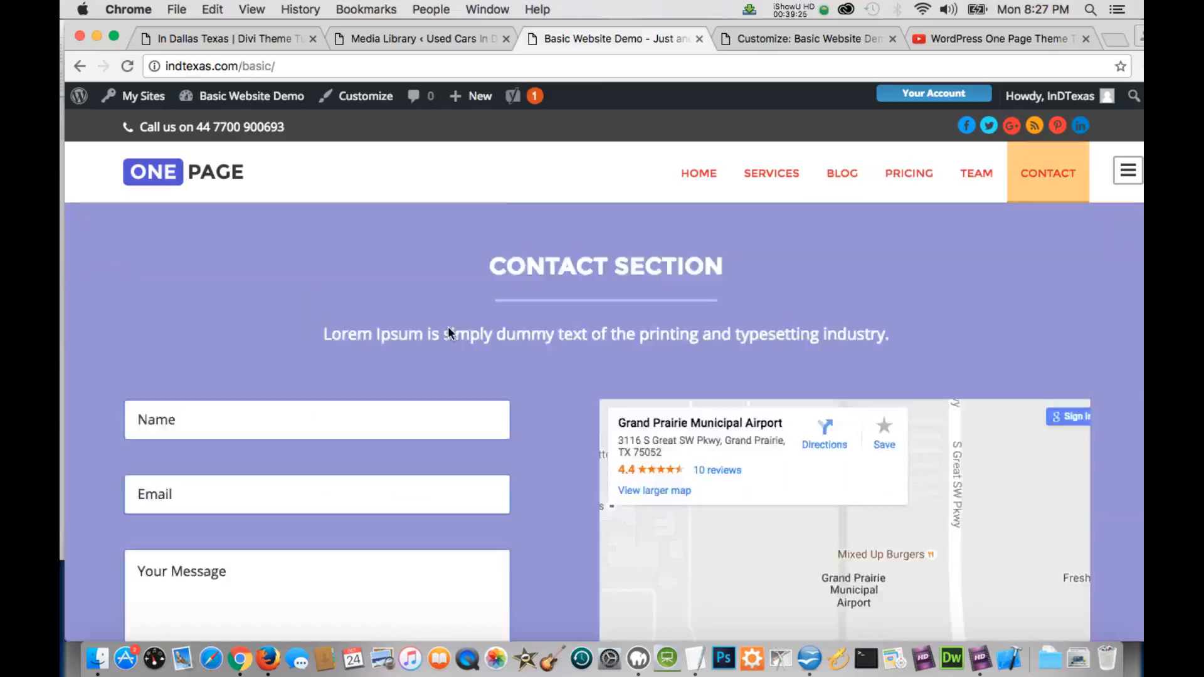
scroll(500, 404, "up", 5)
scroll(500, 409, "down", 5)
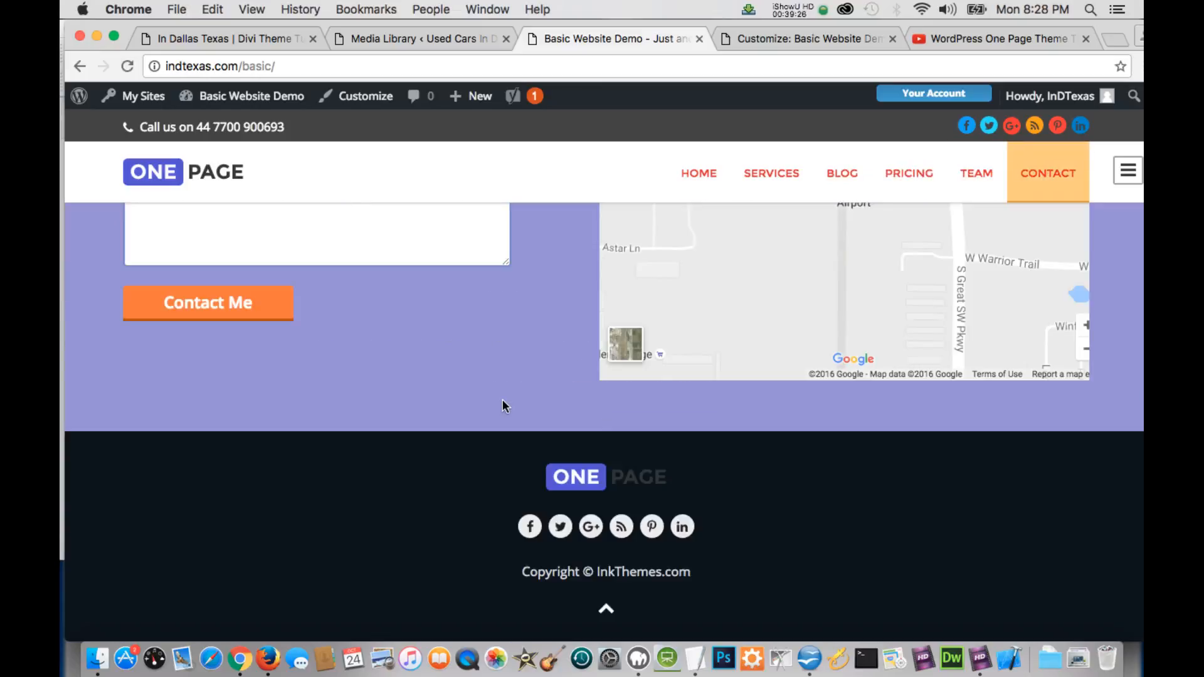
scroll(503, 401, "up", 10)
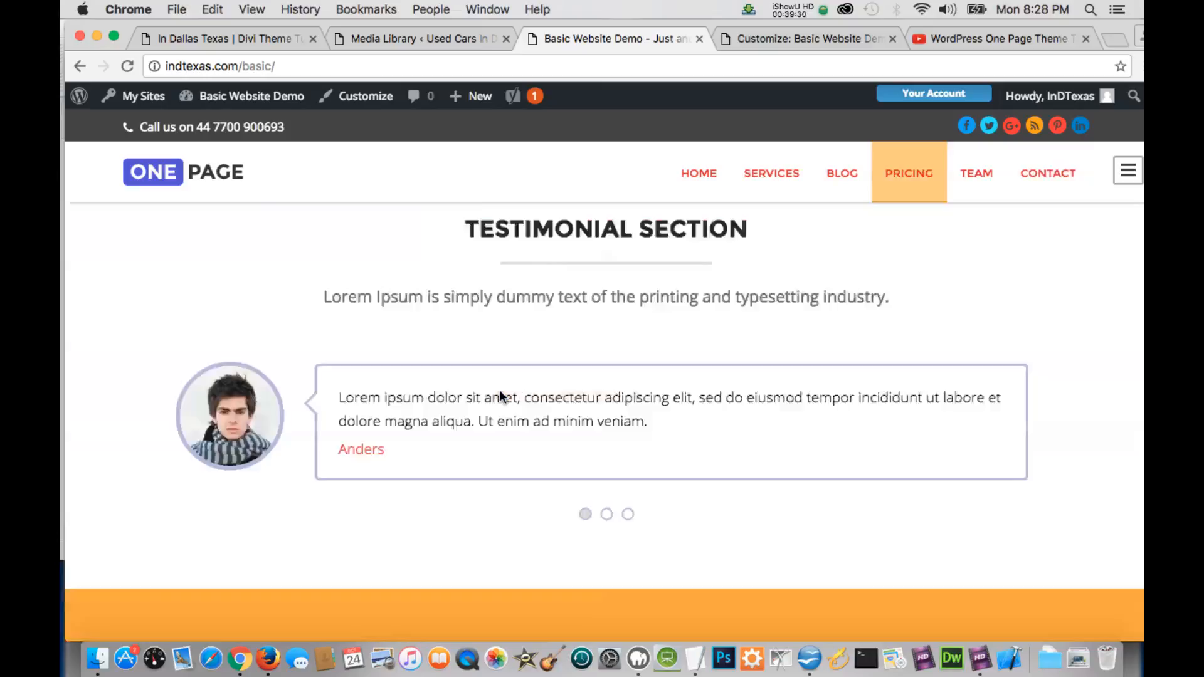
scroll(499, 390, "down", 5)
scroll(499, 390, "up", 5)
scroll(499, 390, "up", 15)
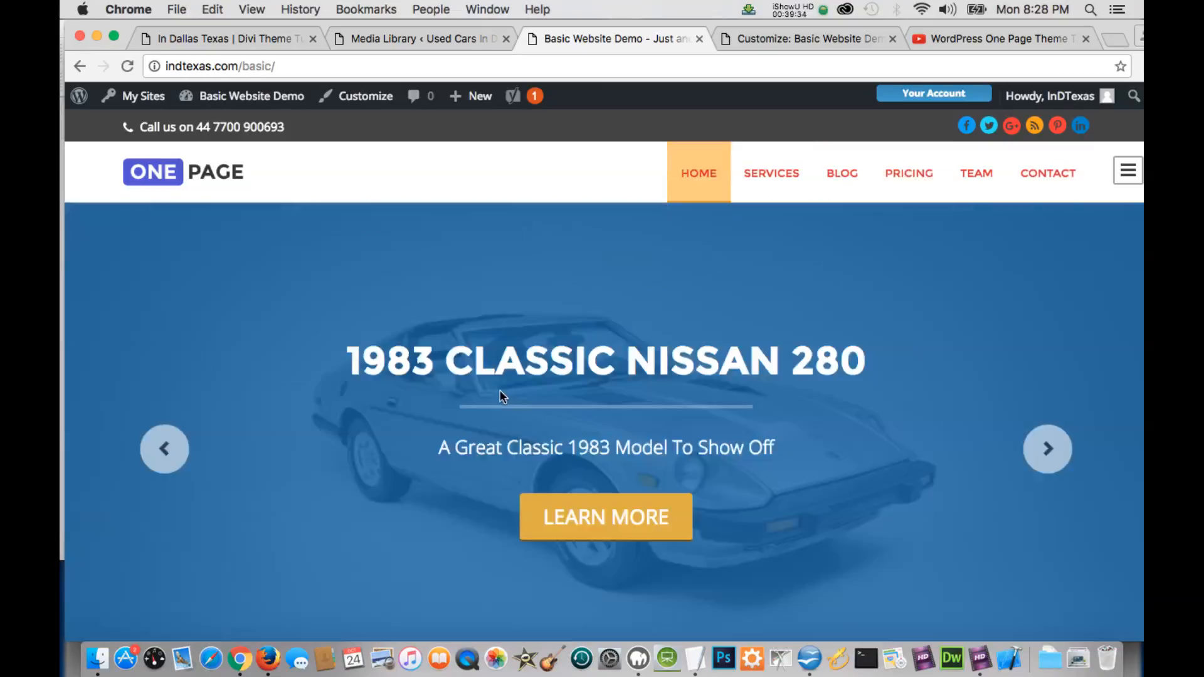